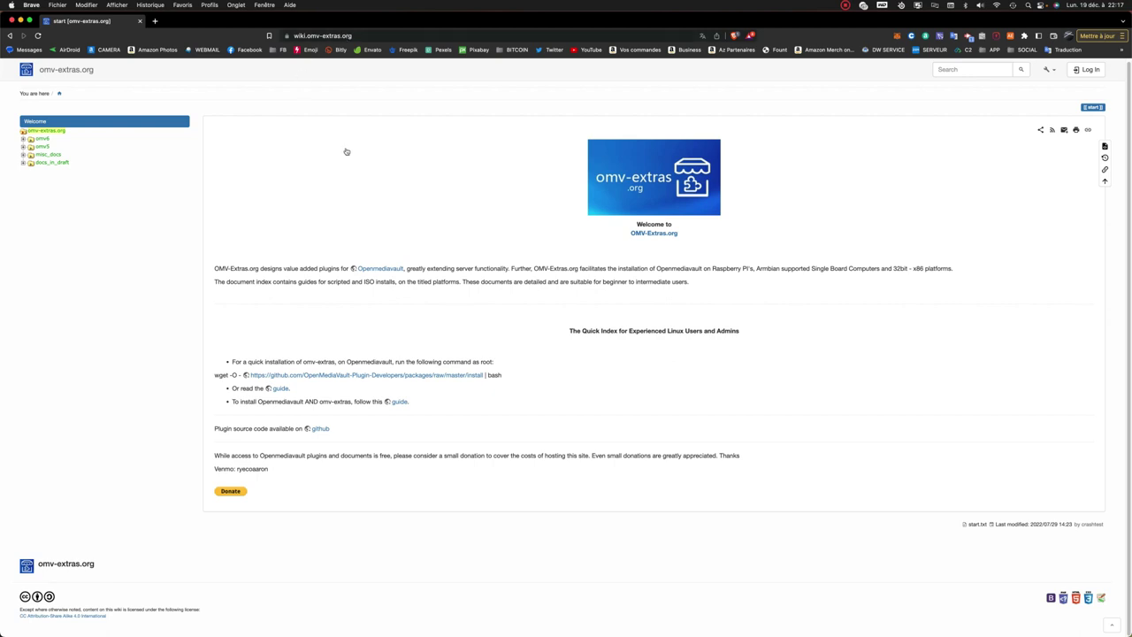
Reload the omv-extras wiki page and copy its wget quick-install command line.
key(super+bracketleft)
drag(540, 378, 197, 375)
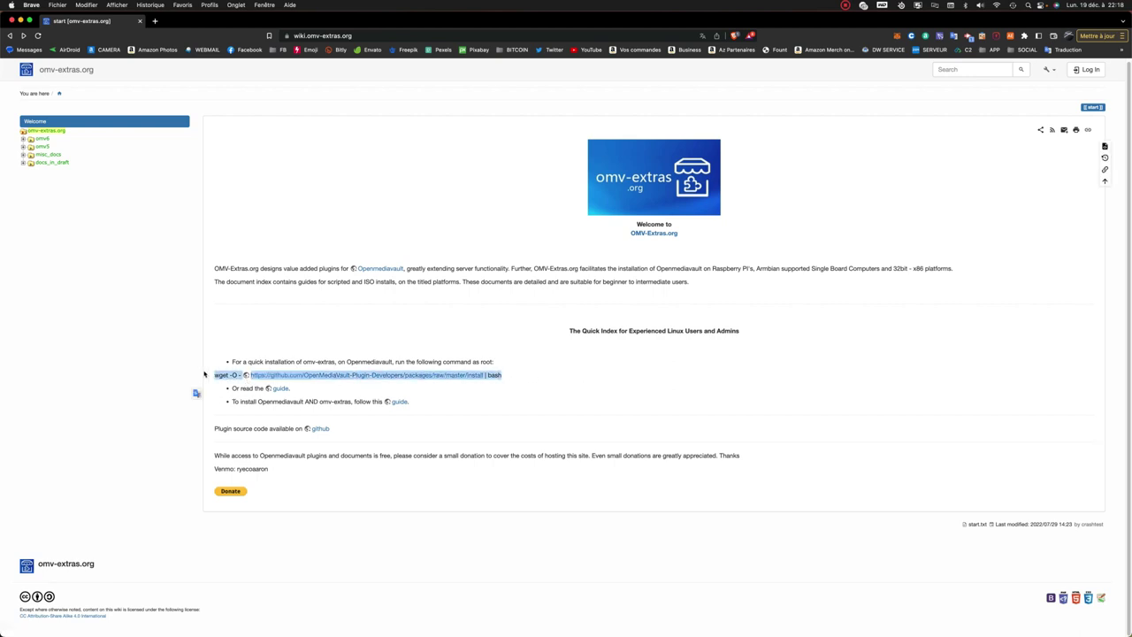
right_click(229, 375)
click(244, 395)
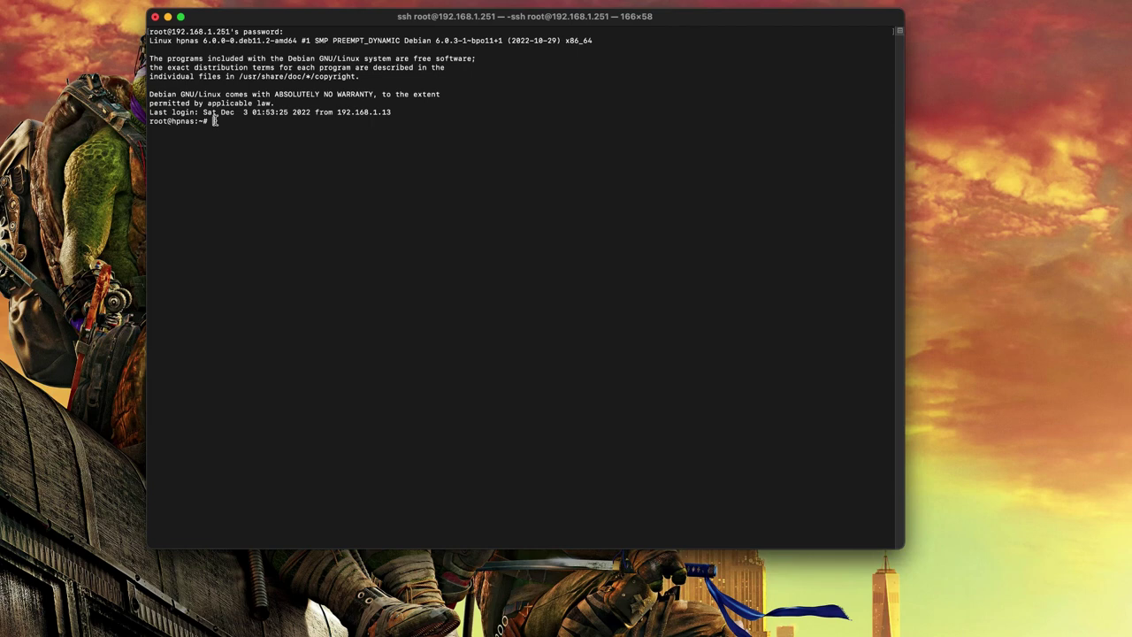
Paste the omv-extras wget install command at the root shell prompt and run it.
right_click(217, 124)
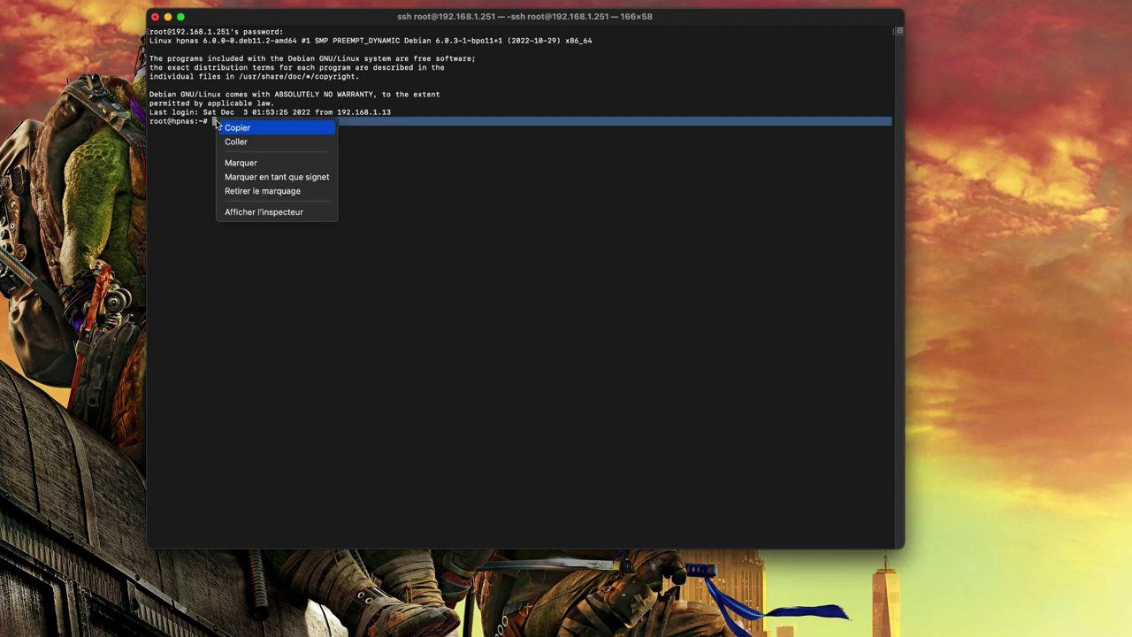
click(236, 142)
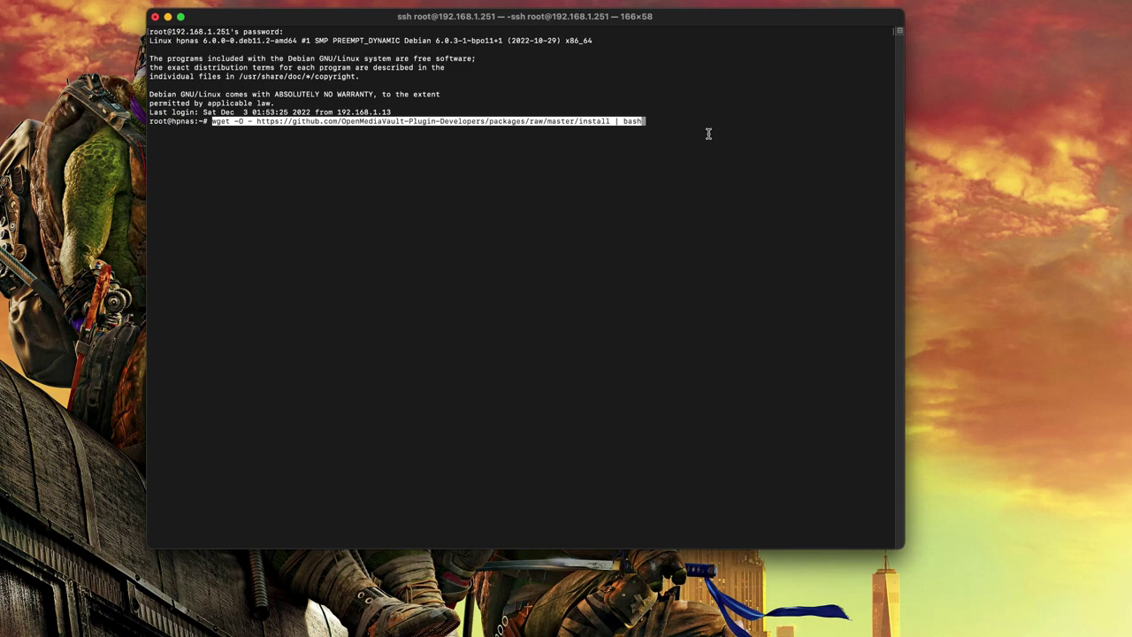
key(Return)
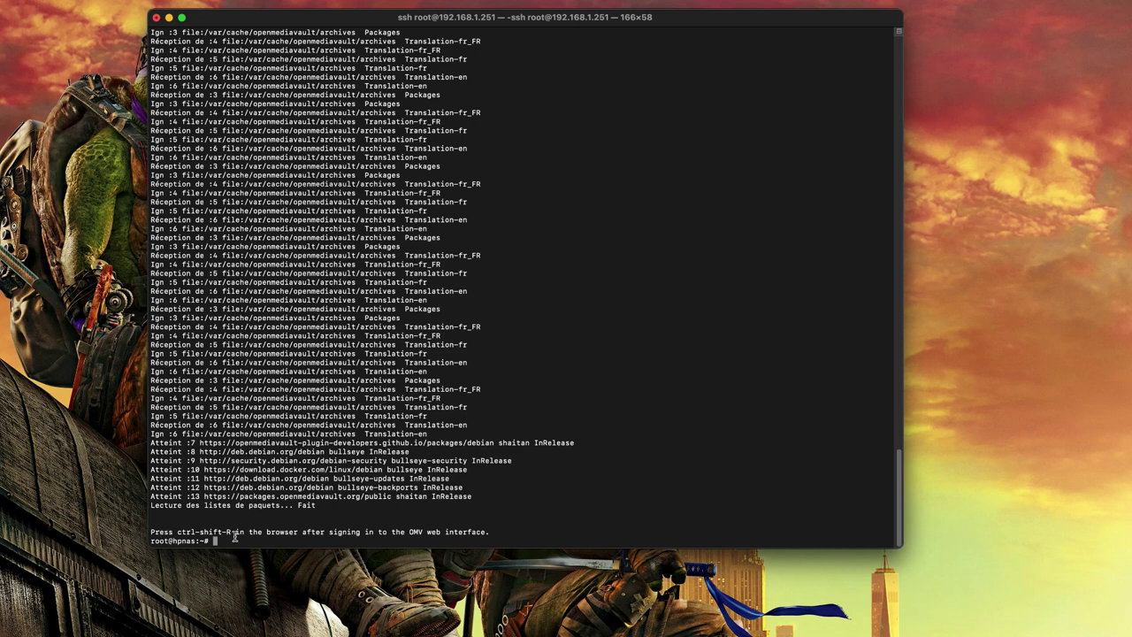
End the SSH session with exit and quit Terminal.
text(exit)
key(Return)
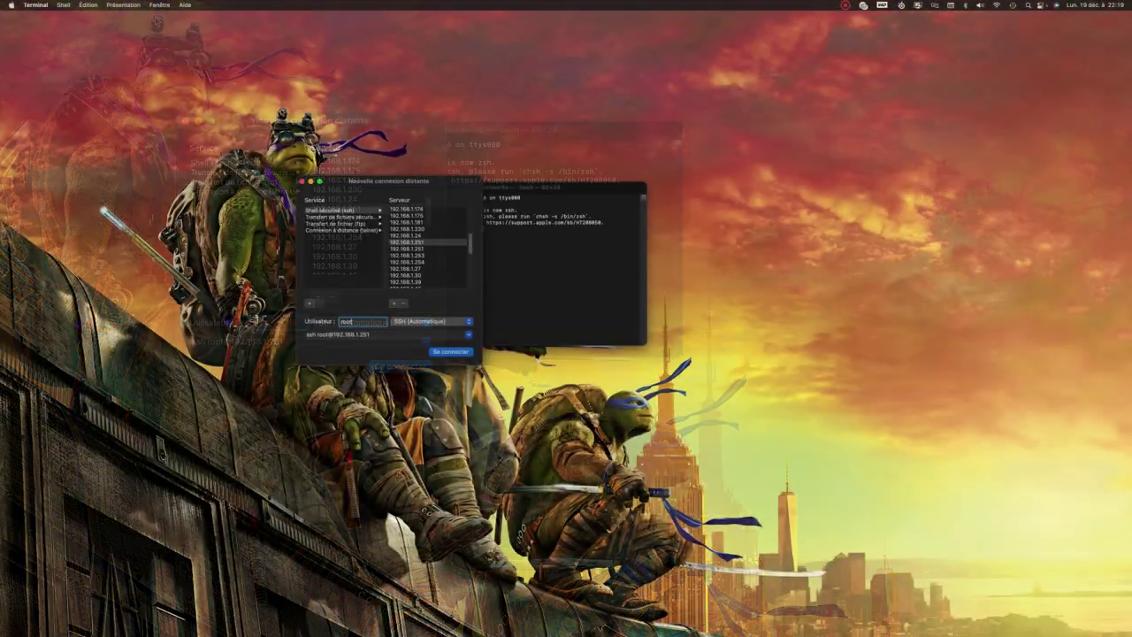
click(36, 4)
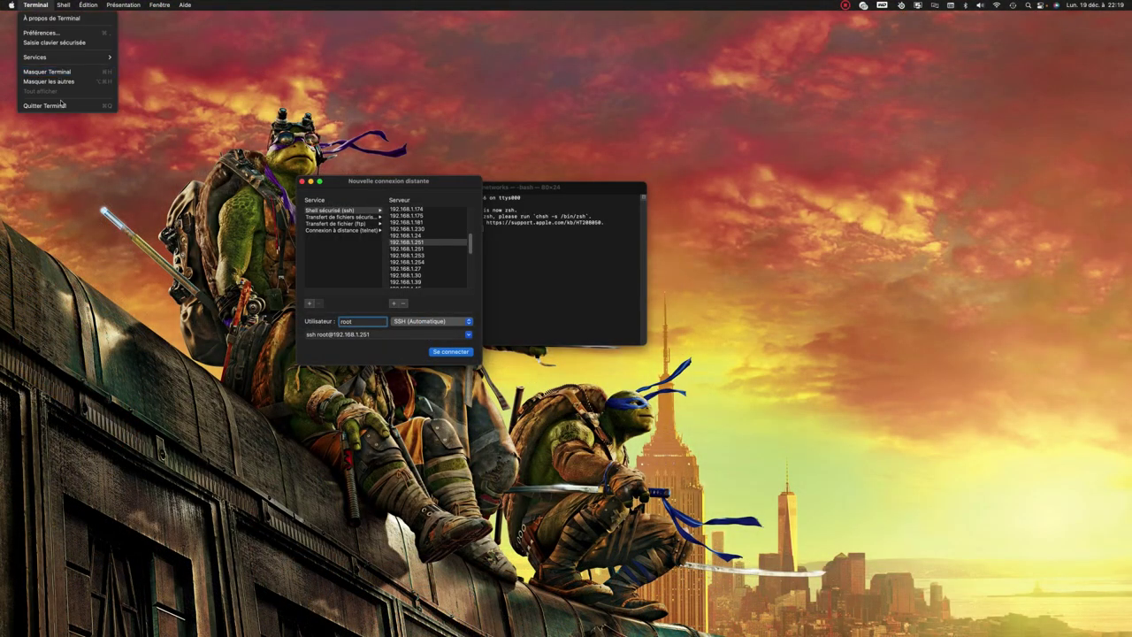
key(Return)
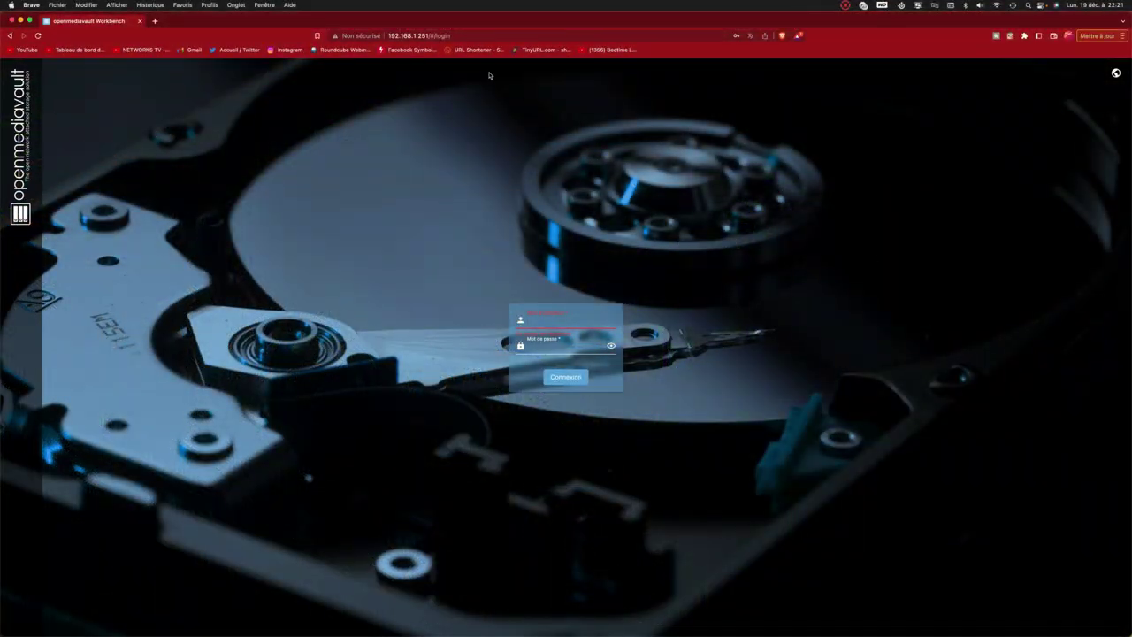
Sign in to the openmediavault web interface with the saved credentials.
click(559, 316)
click(586, 337)
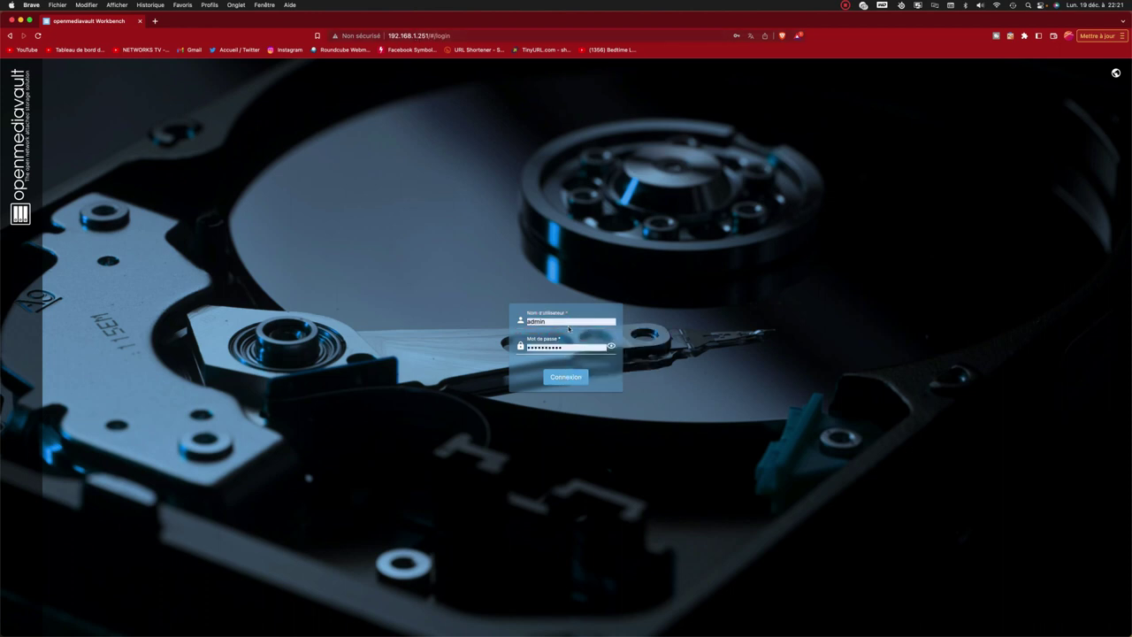
click(568, 378)
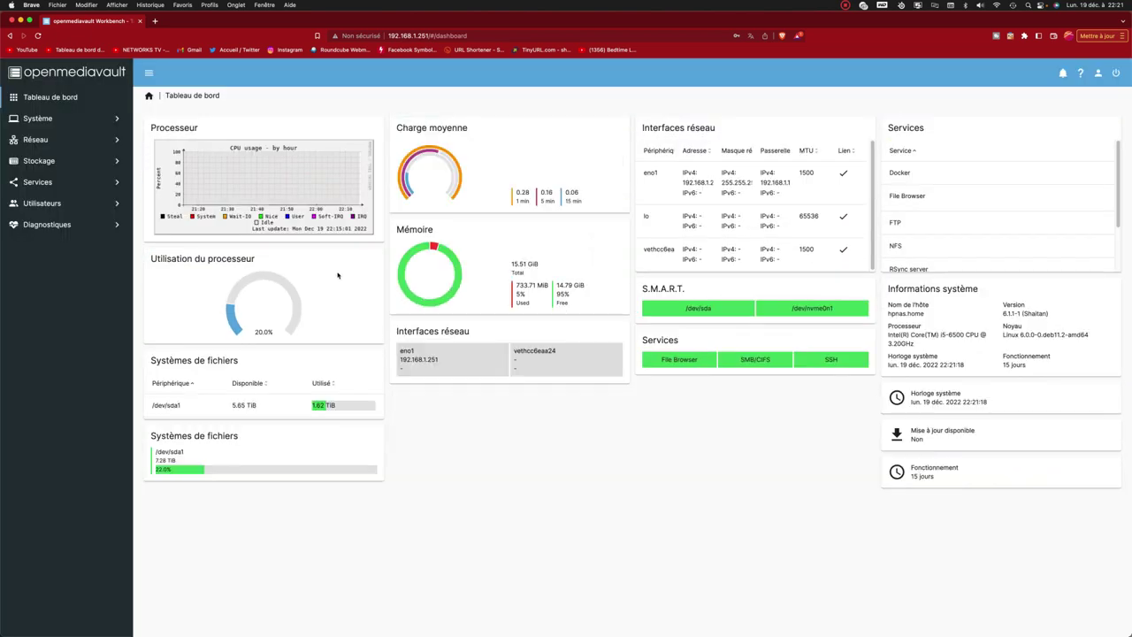
Go to Système > omv-extras, view Paramètres, then return to the omv-extras overview.
click(120, 121)
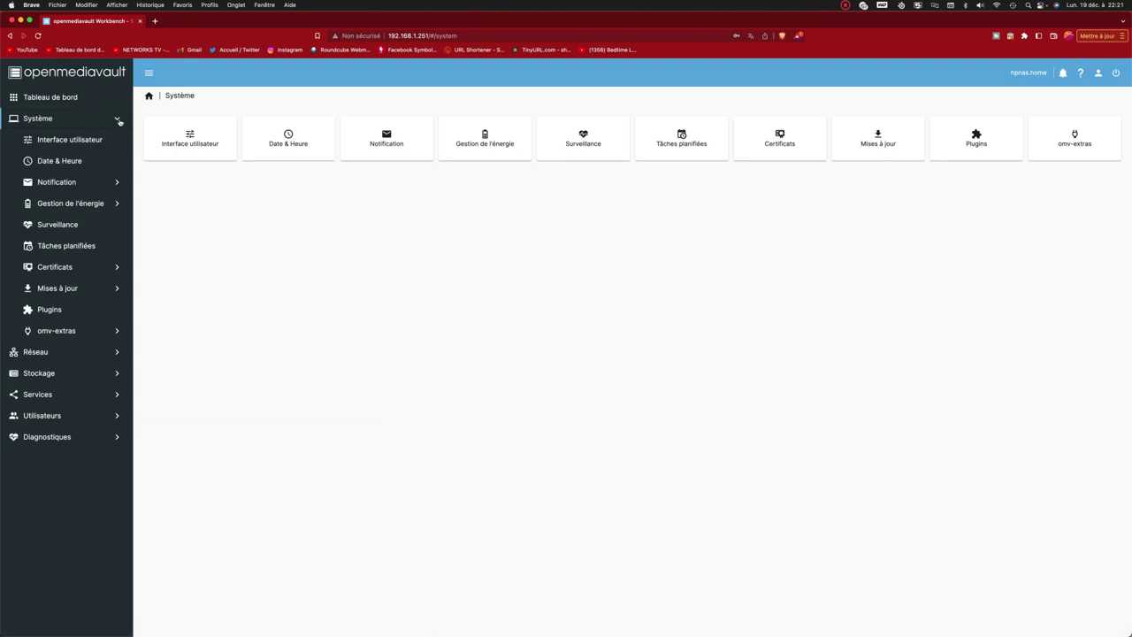
click(74, 332)
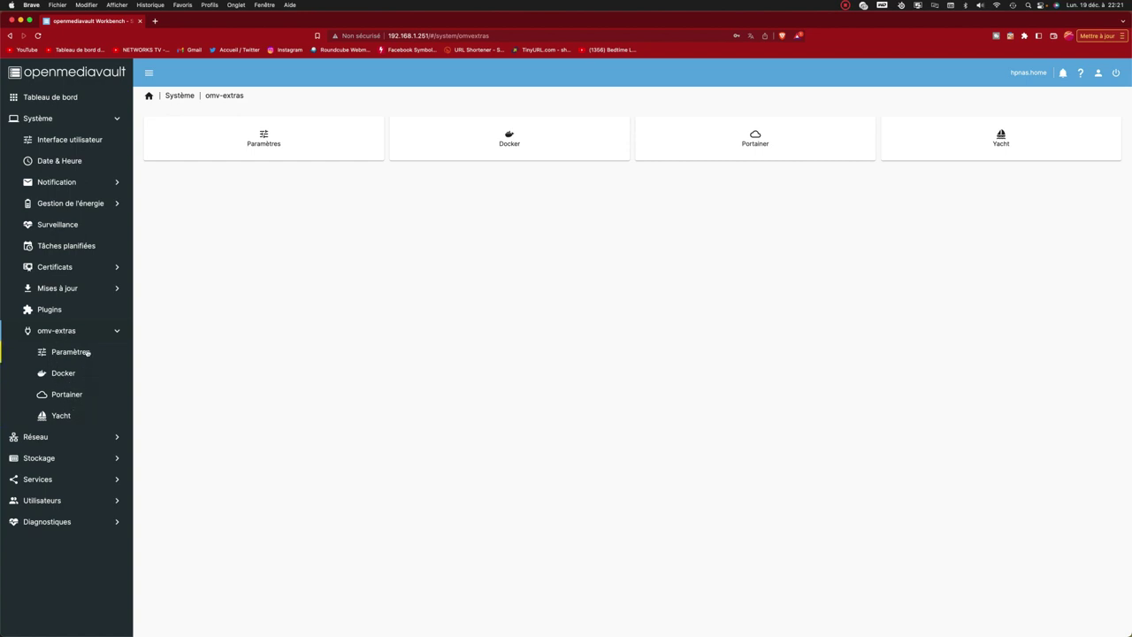
click(87, 353)
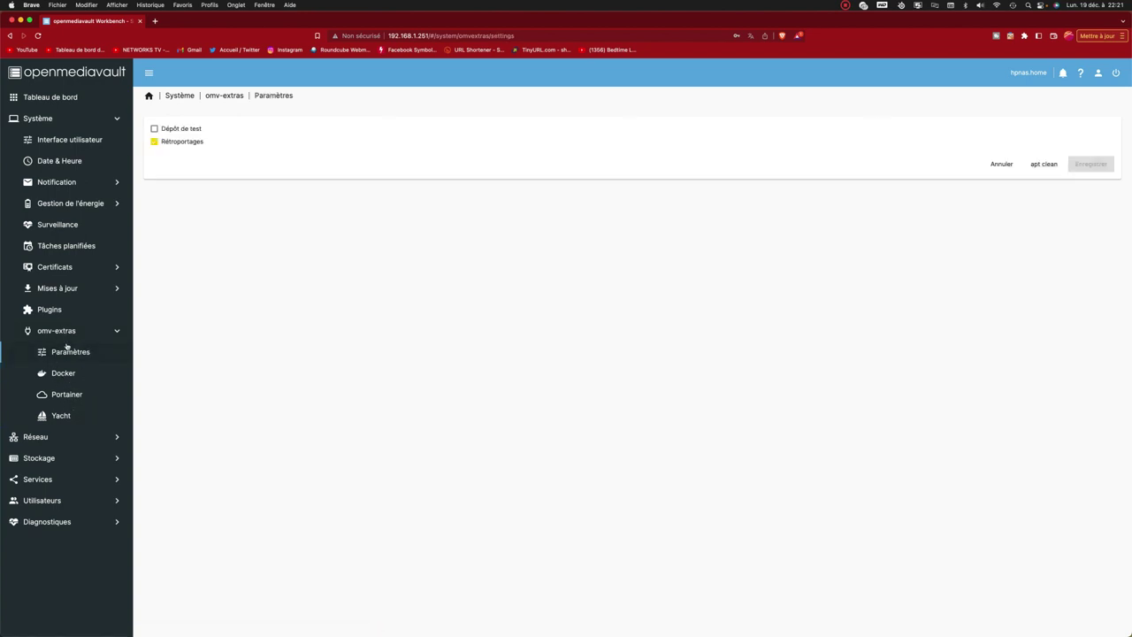
click(62, 331)
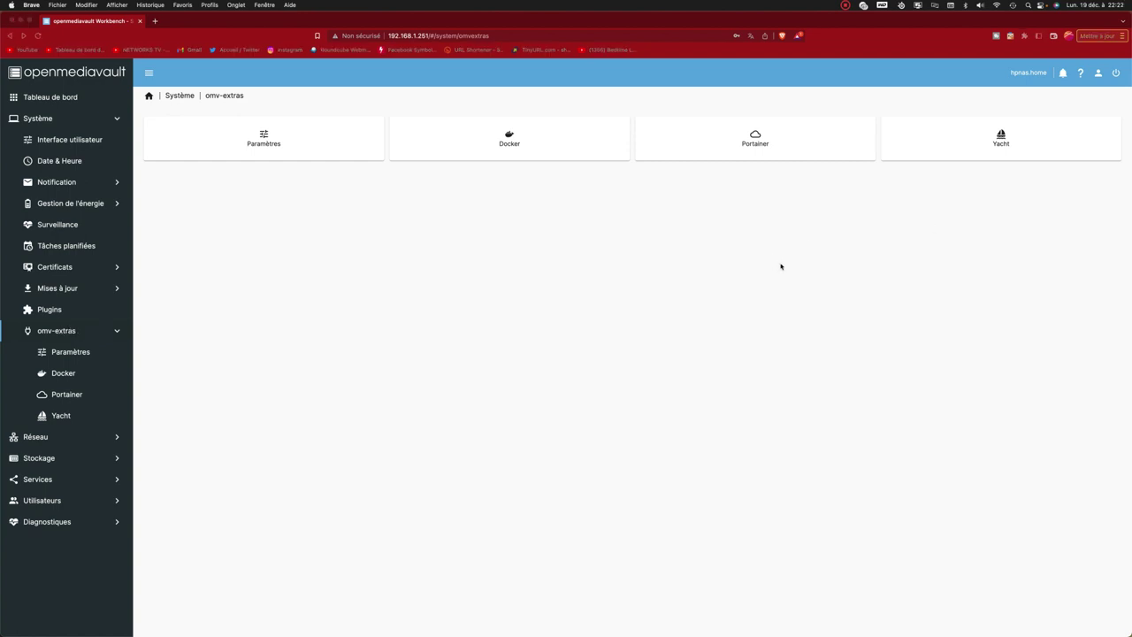
click(74, 310)
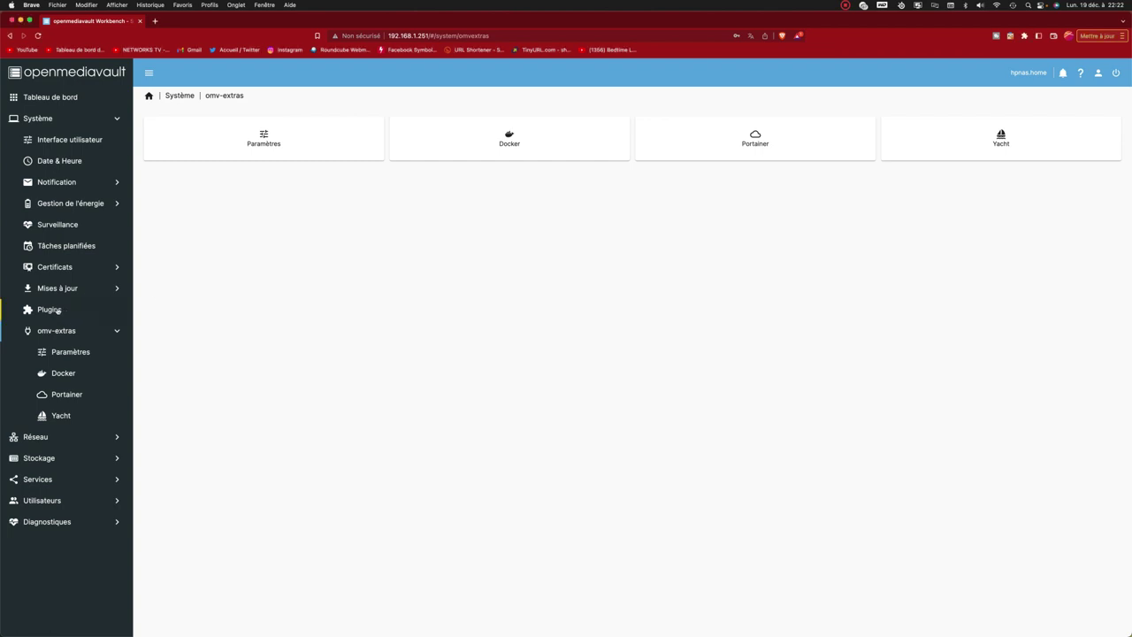
Browse the Système > Plugins list and select openmediavault-minidlna.
click(58, 312)
click(297, 228)
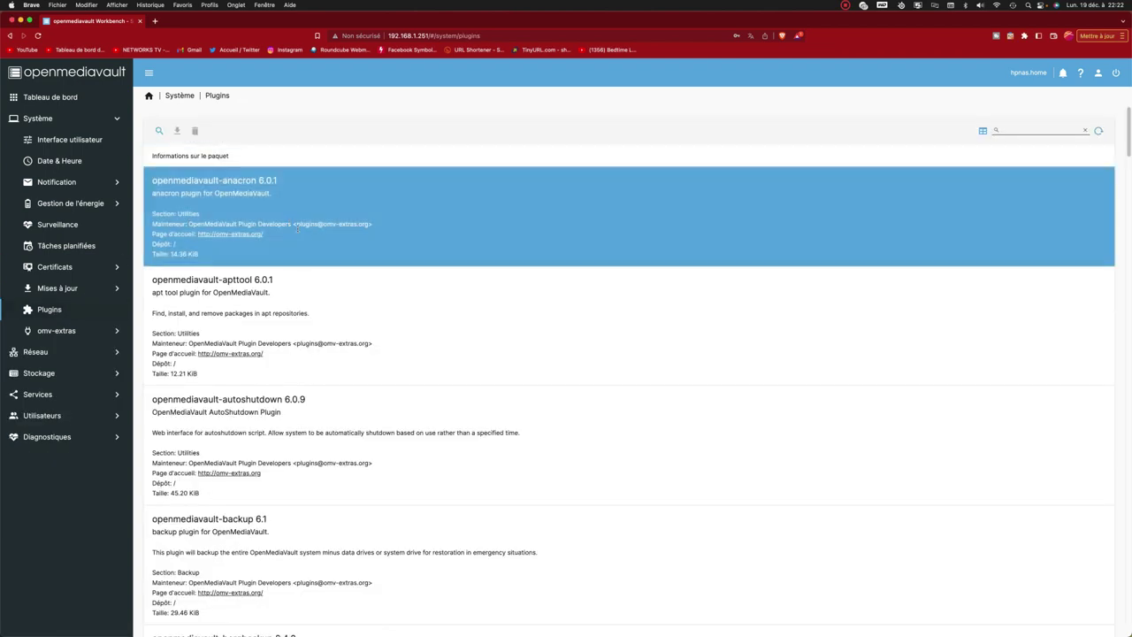
click(344, 292)
scroll(345, 295, down, 6)
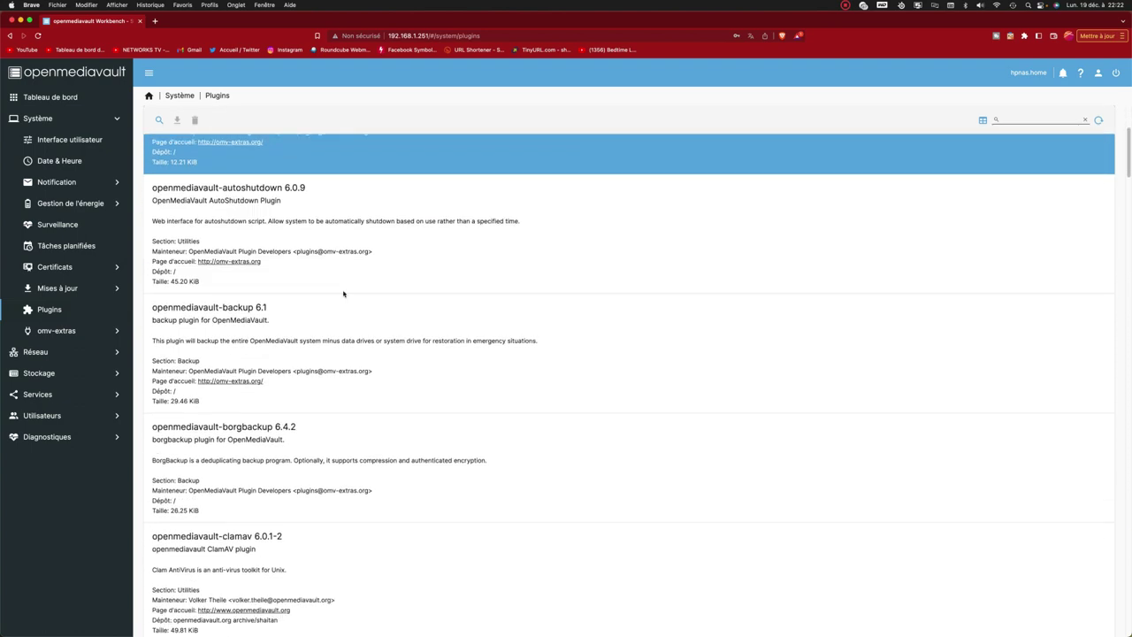
scroll(343, 297, down, 15)
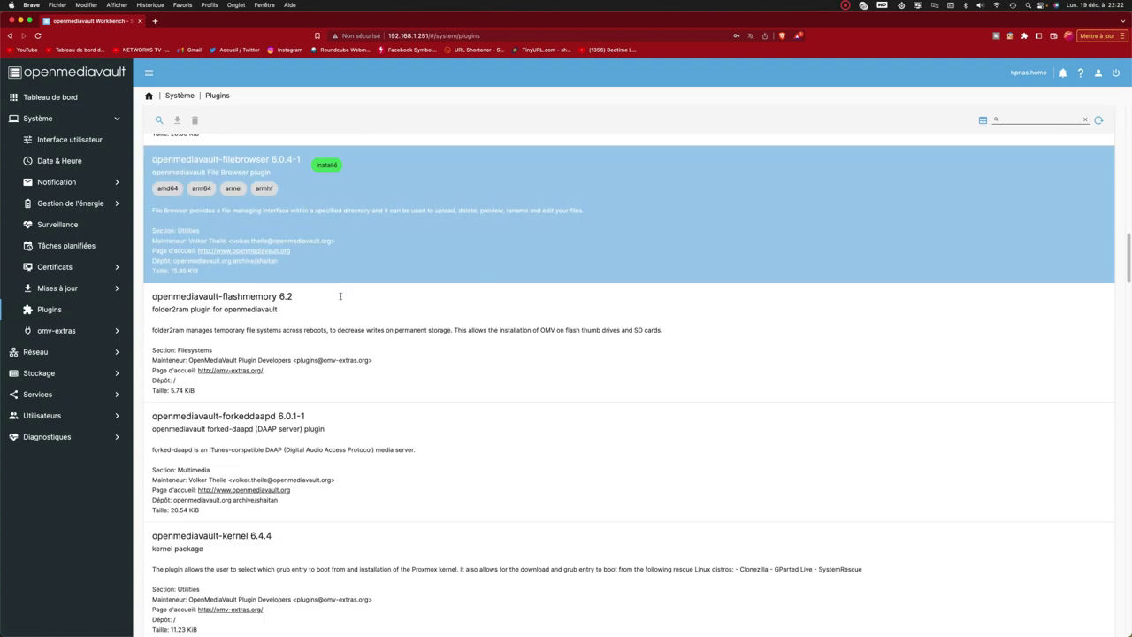
scroll(339, 300, down, 15)
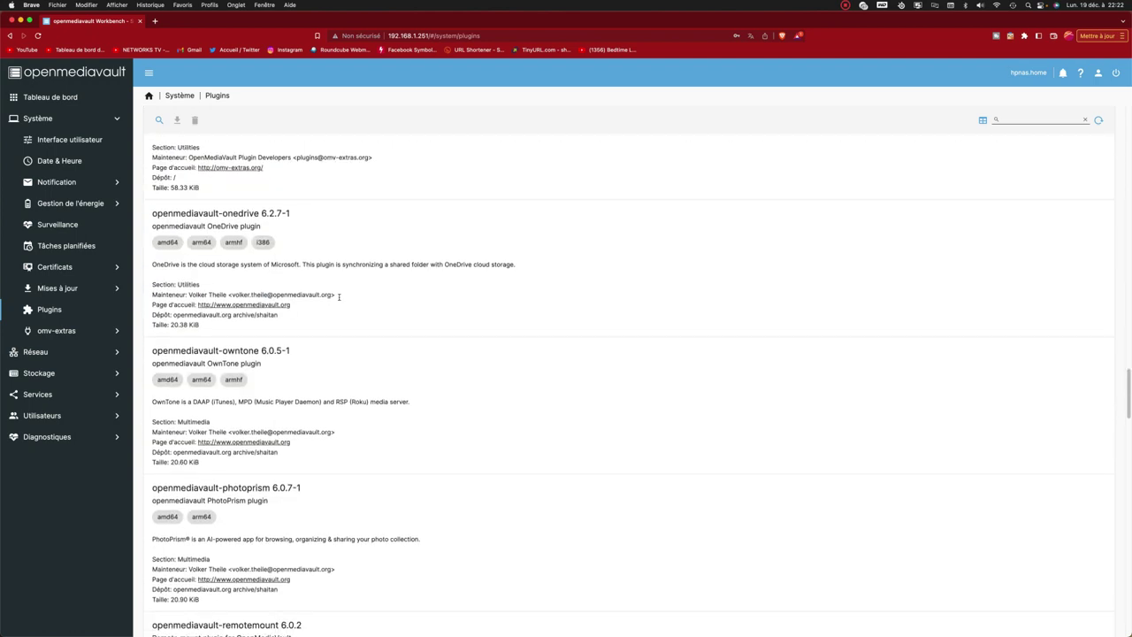
scroll(339, 300, down, 15)
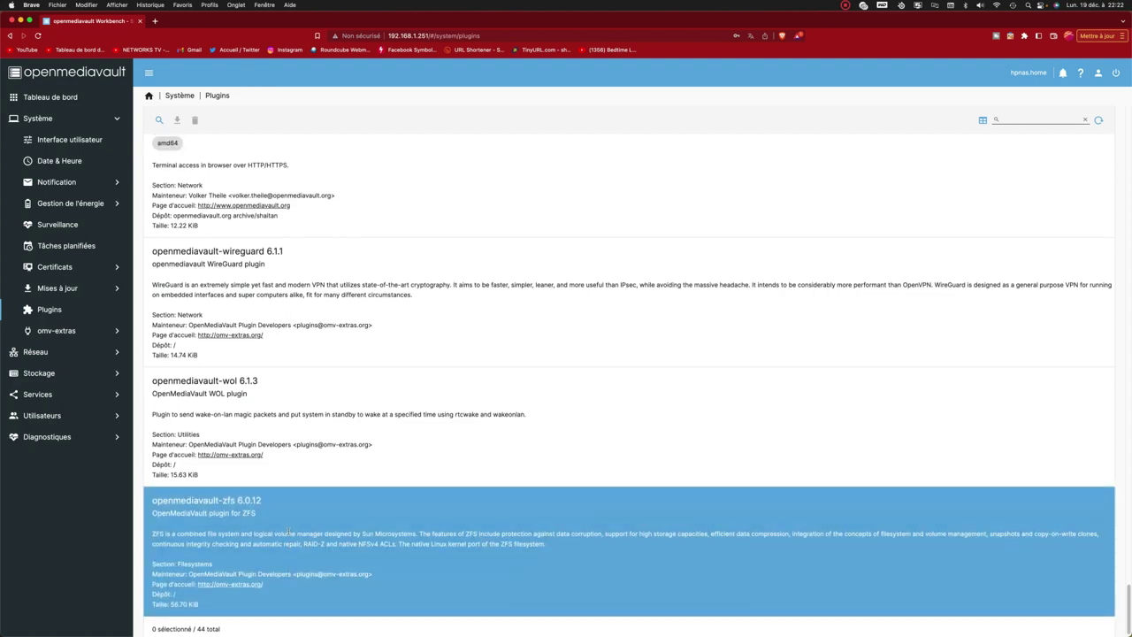
scroll(286, 531, up, 20)
scroll(288, 527, up, 6)
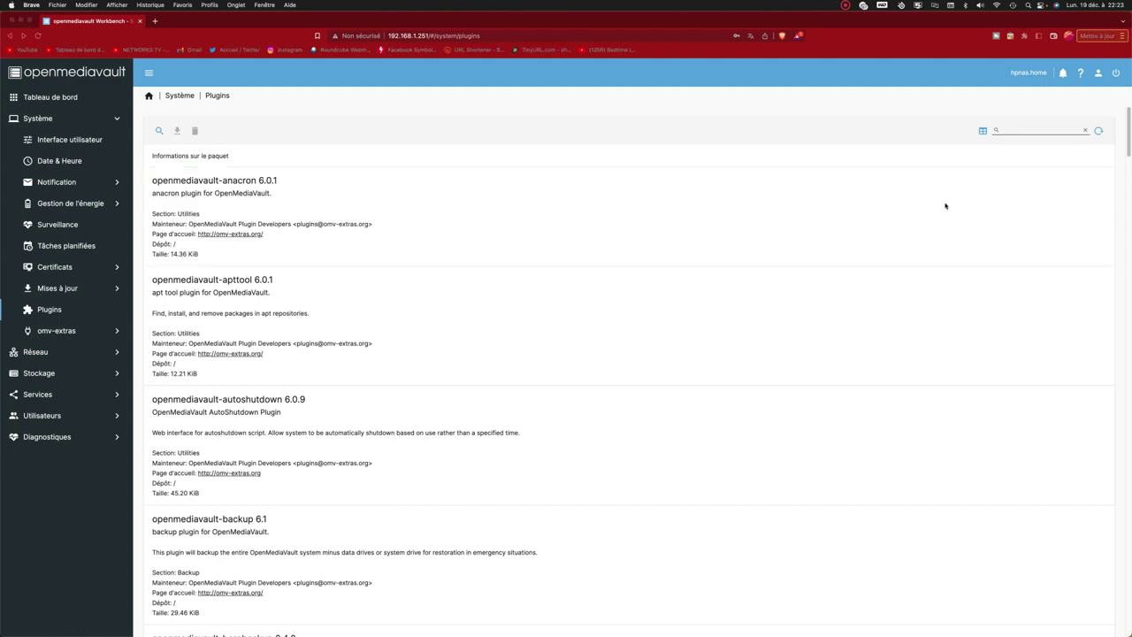
scroll(646, 235, down, 5)
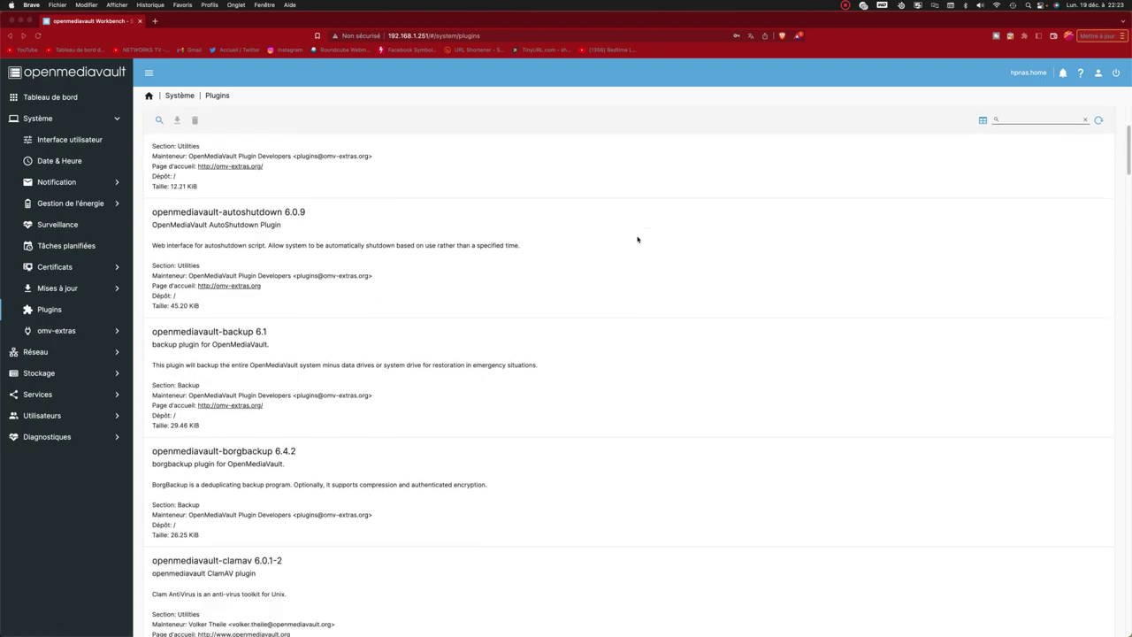
scroll(640, 252, down, 11)
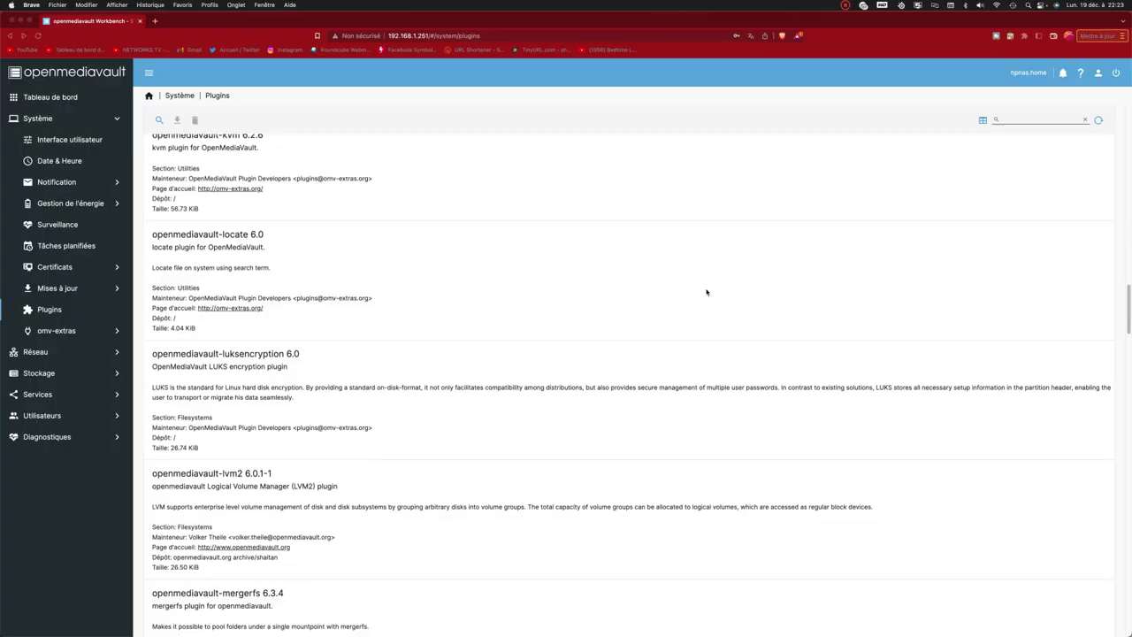
click(315, 392)
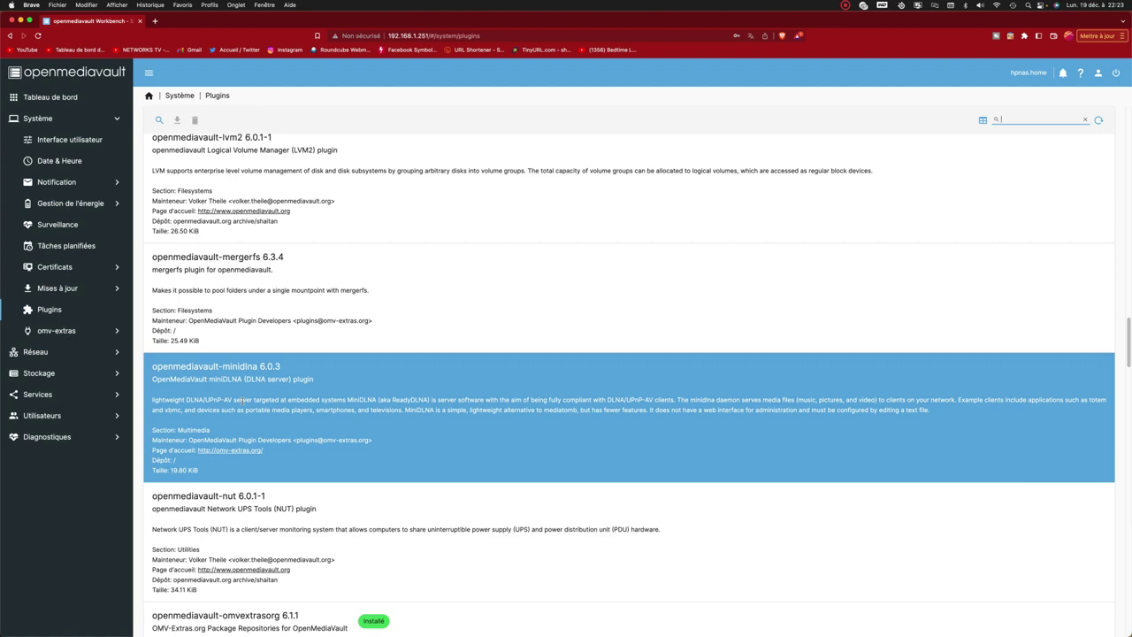
Install the openmediavault-minidlna plugin, confirming with Confirmer and Oui, then close the log.
click(270, 406)
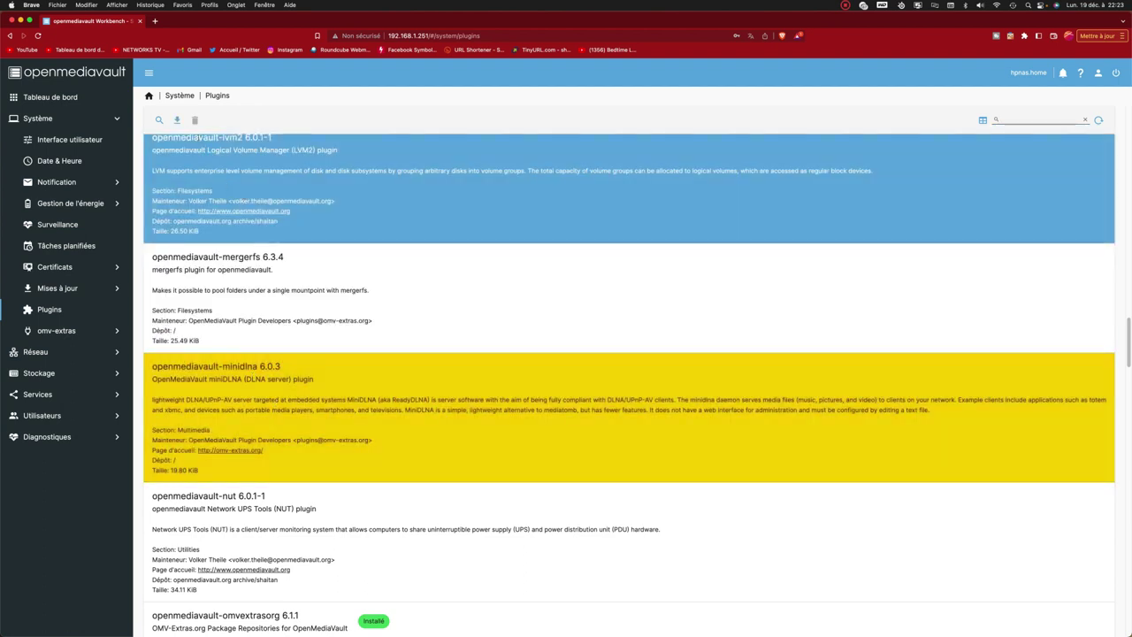
click(177, 120)
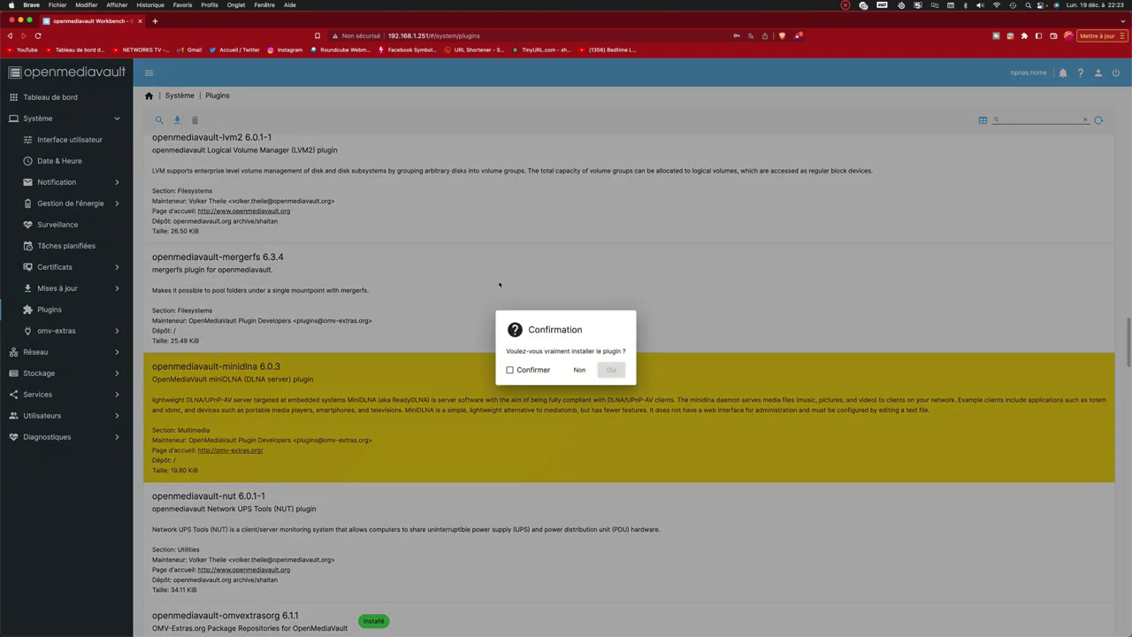
click(510, 369)
click(610, 370)
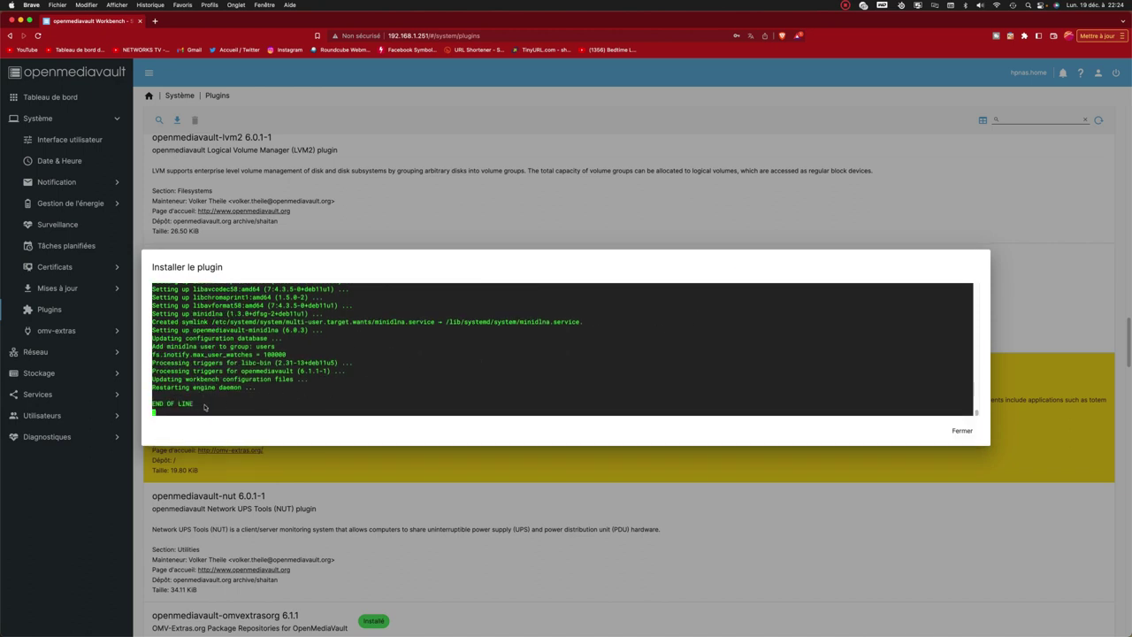
click(962, 431)
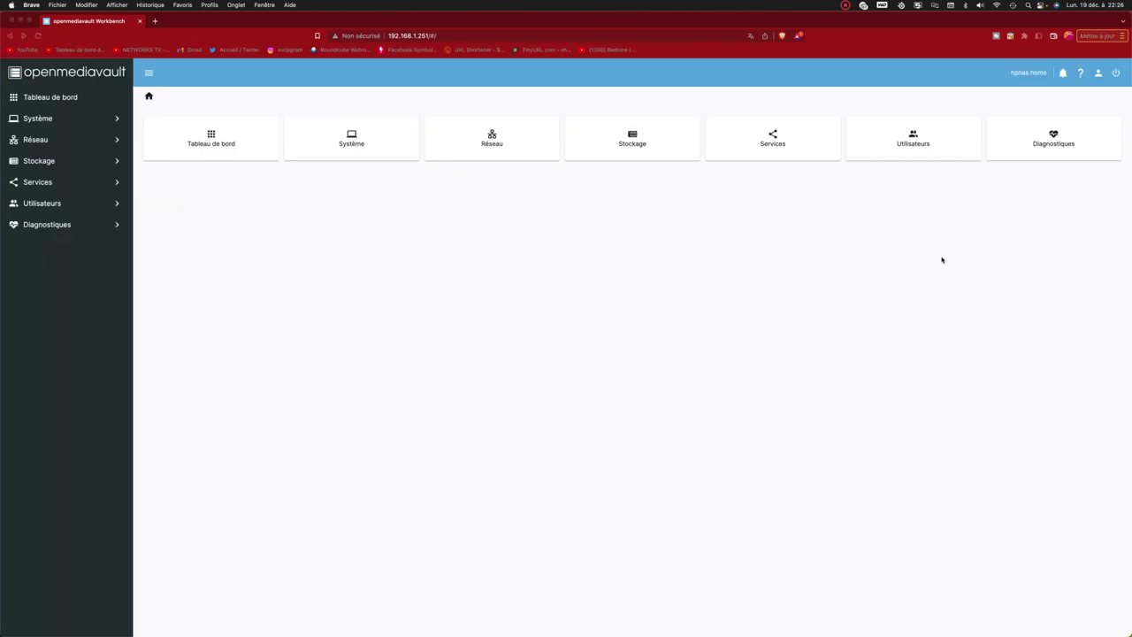
Enable the MiniDLNA service under Services, save, and apply the pending configuration changes.
click(727, 279)
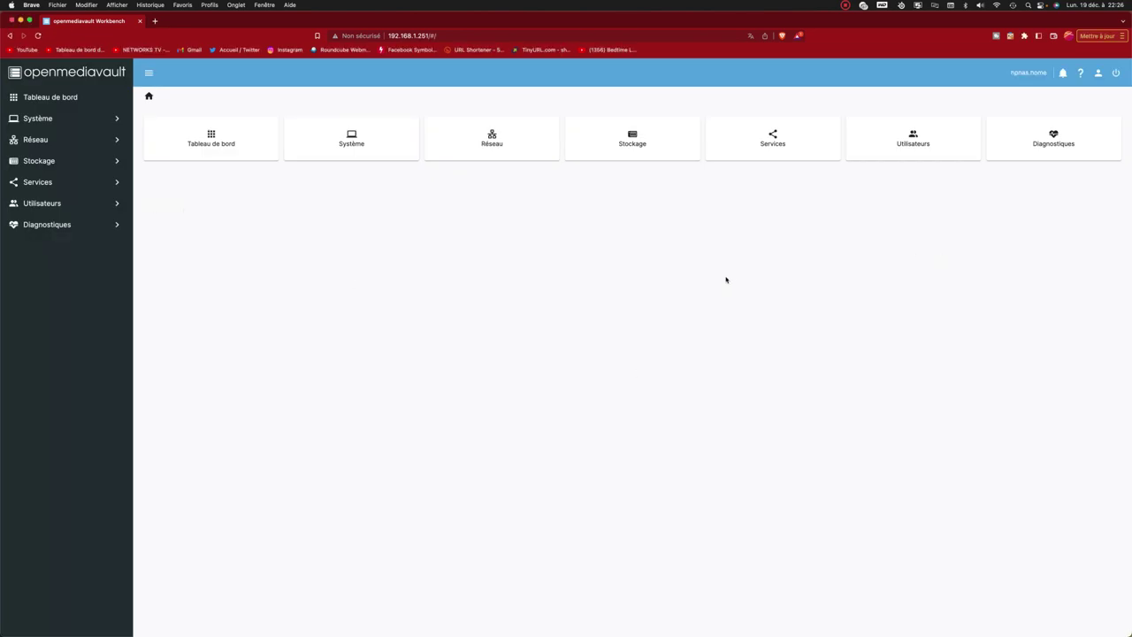
click(93, 187)
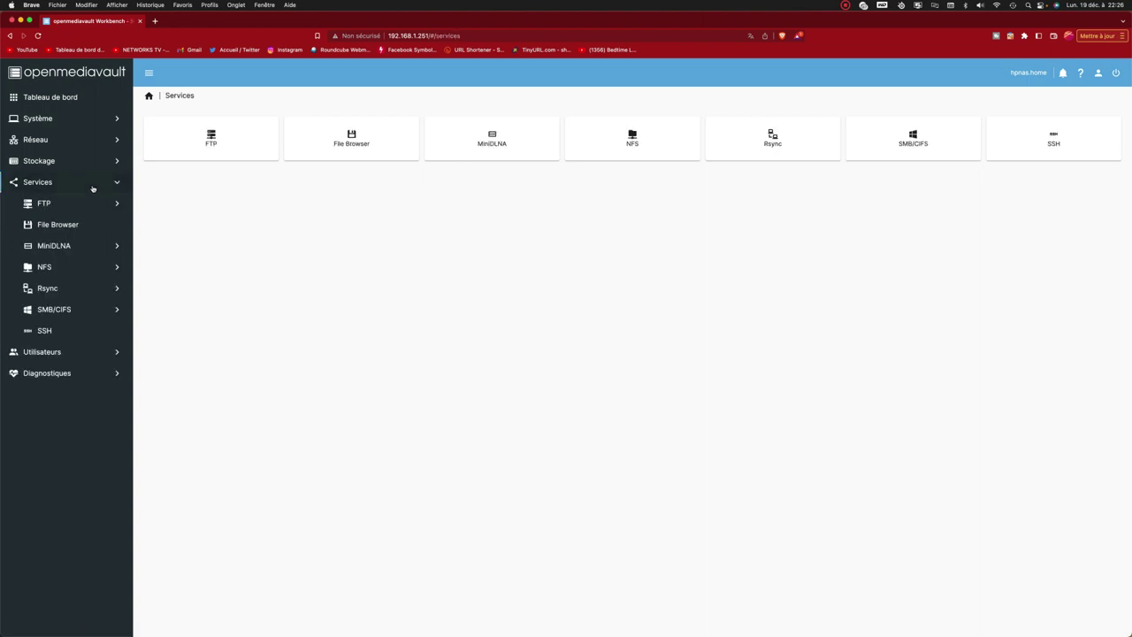
click(52, 247)
click(65, 269)
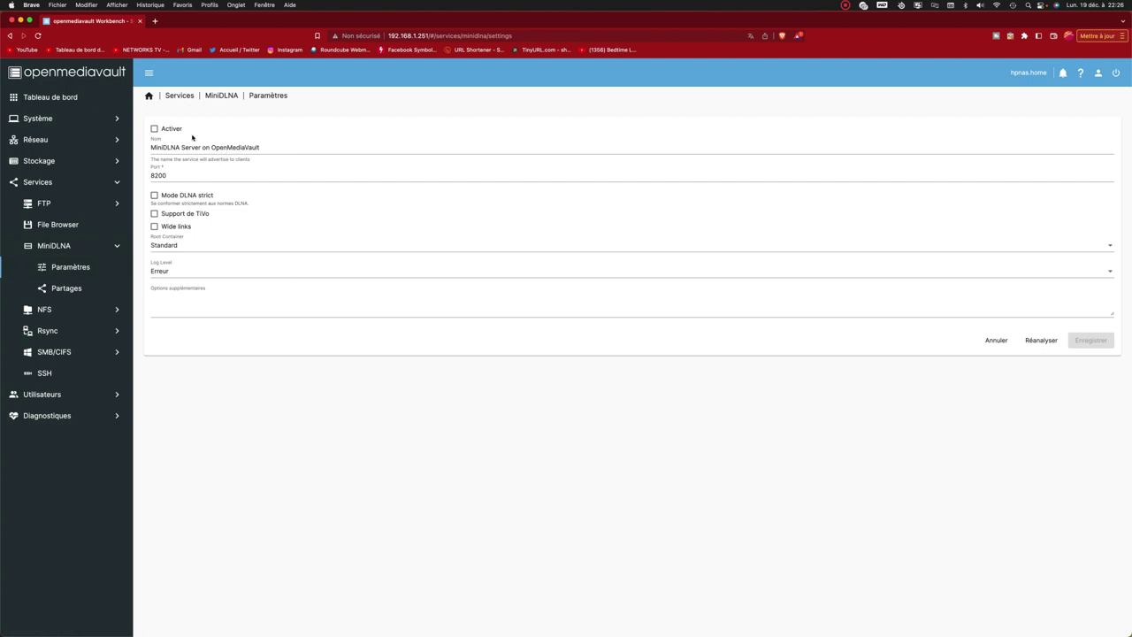
click(155, 129)
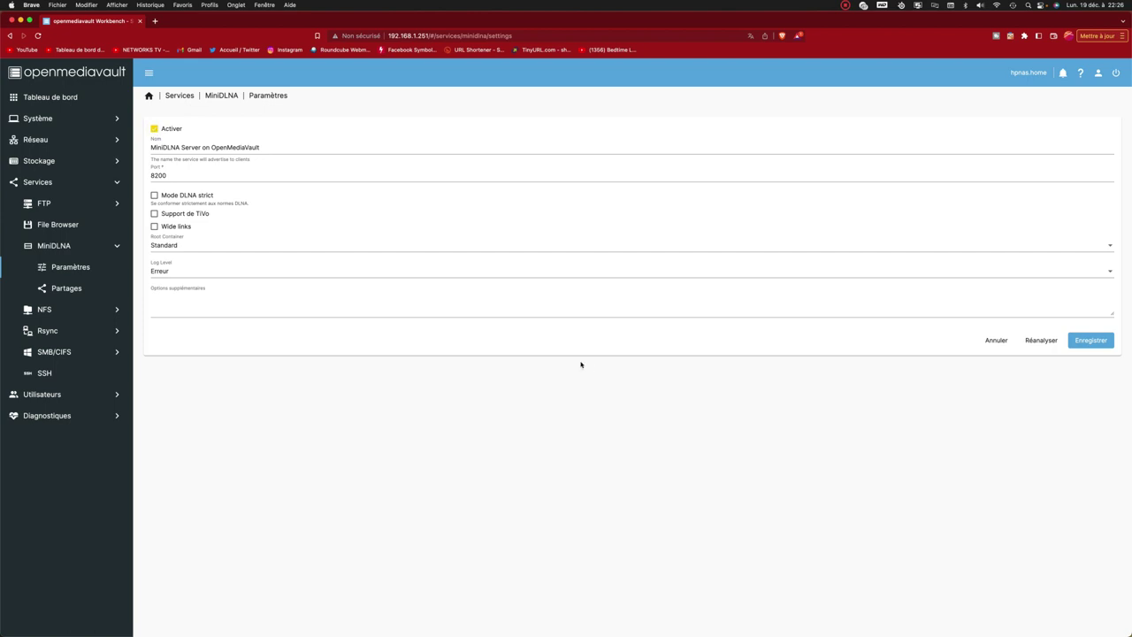
click(1078, 347)
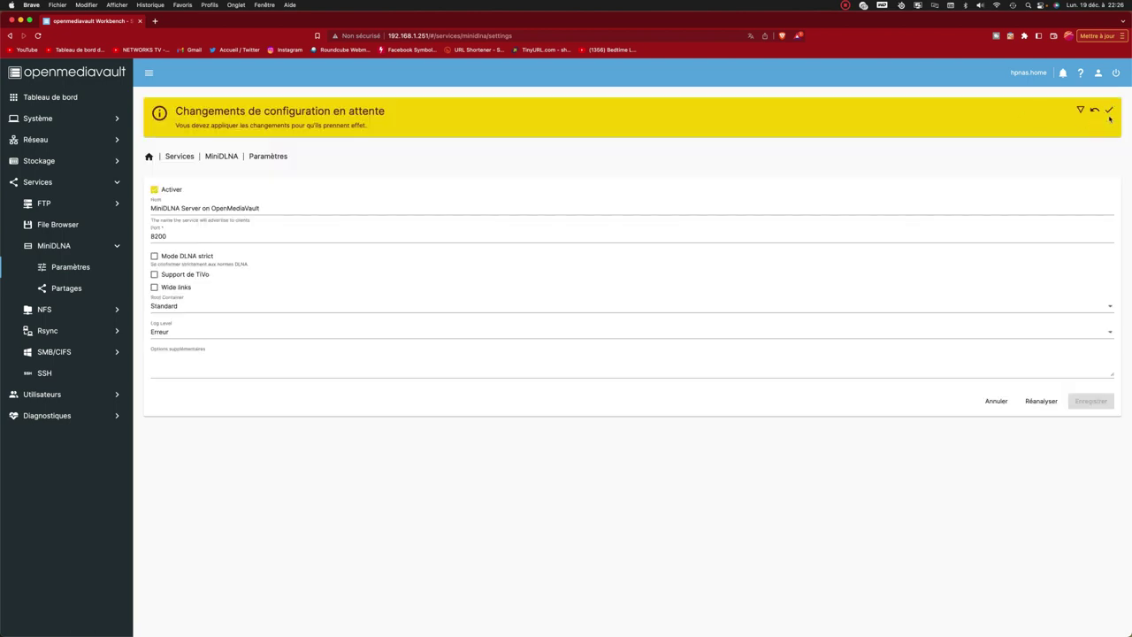
click(1109, 109)
click(651, 370)
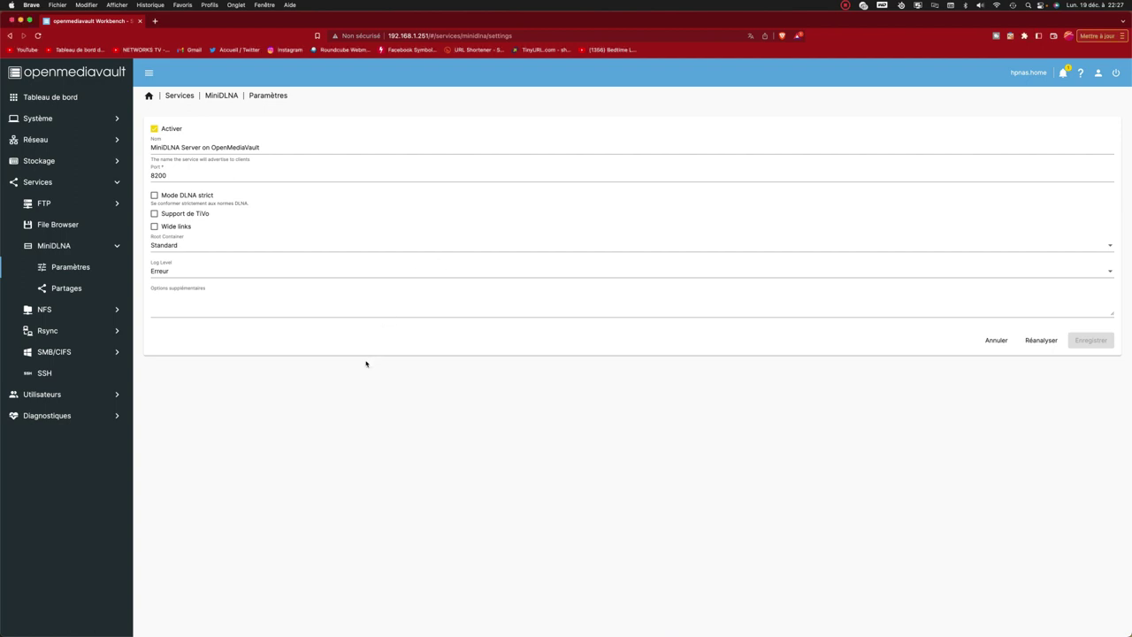
Add a MiniDLNA share for the YOUTUBE folder with Tous les médias and save it.
click(66, 289)
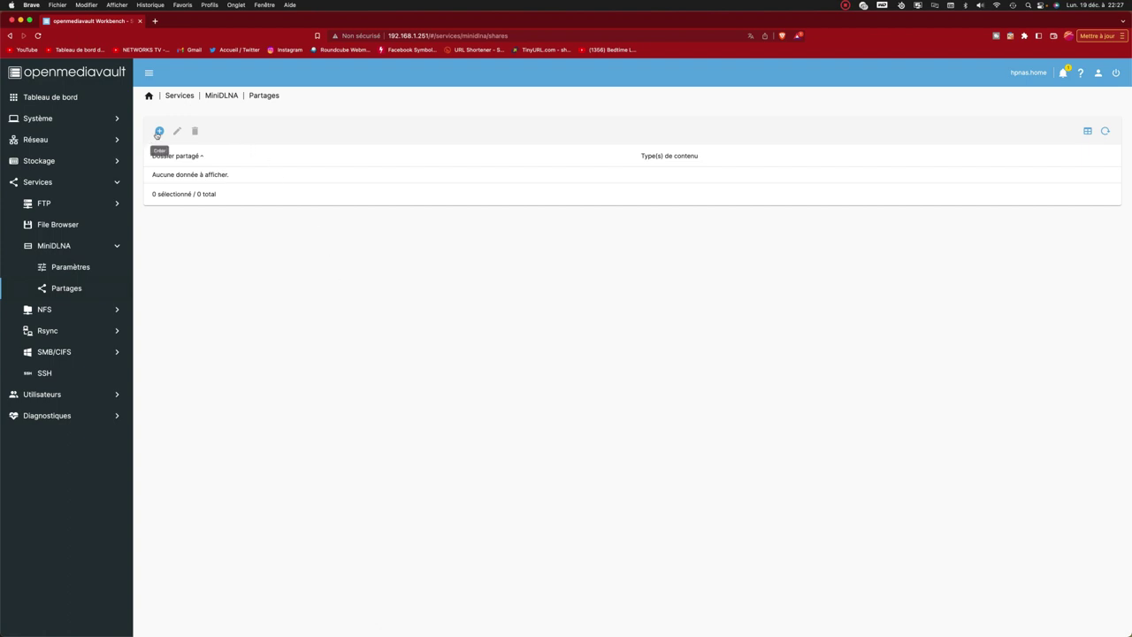
click(159, 131)
click(218, 139)
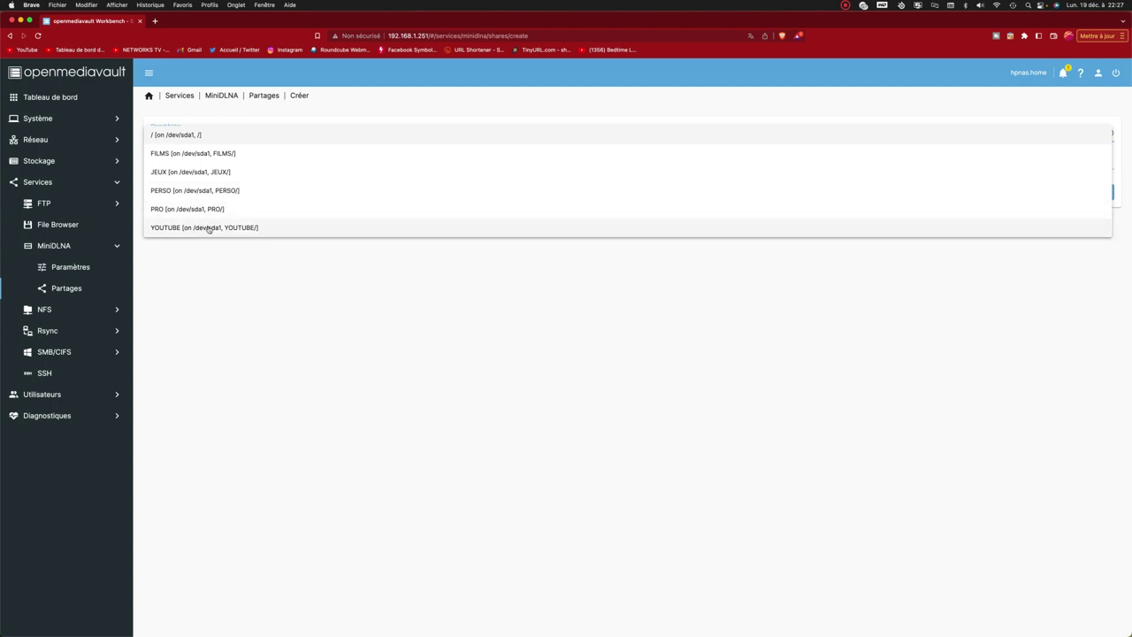
click(209, 228)
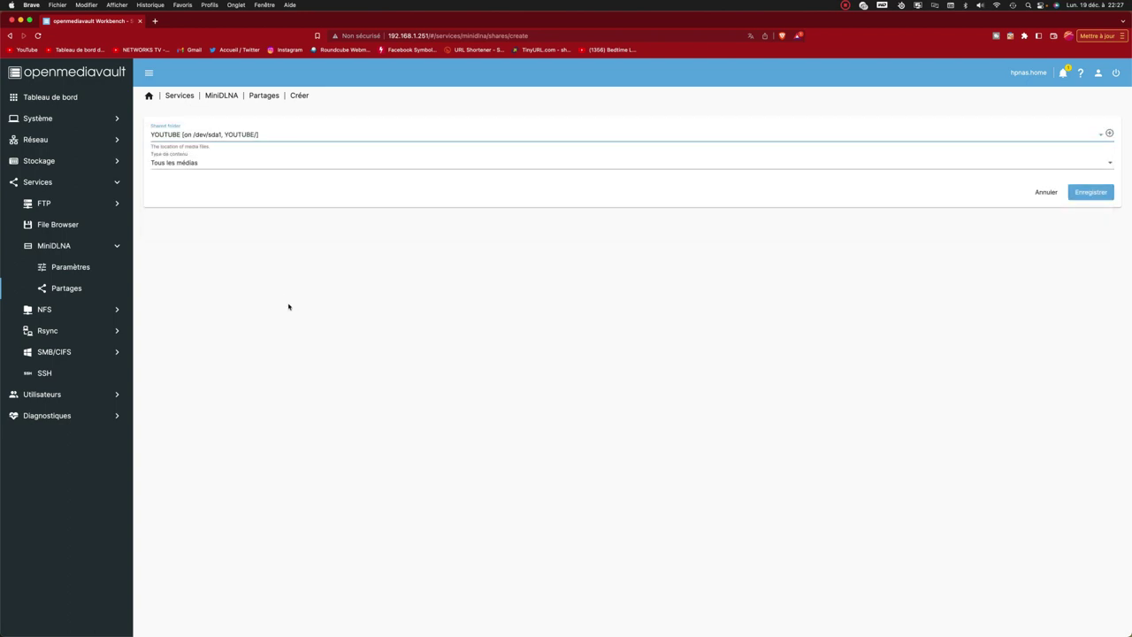
click(202, 166)
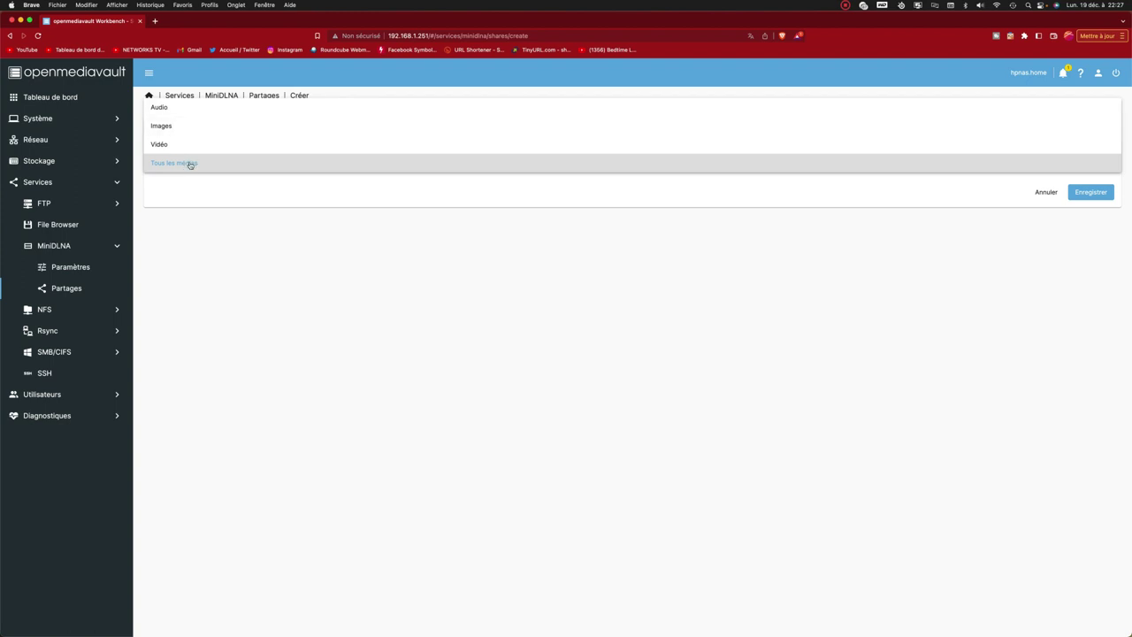
click(190, 162)
click(1087, 195)
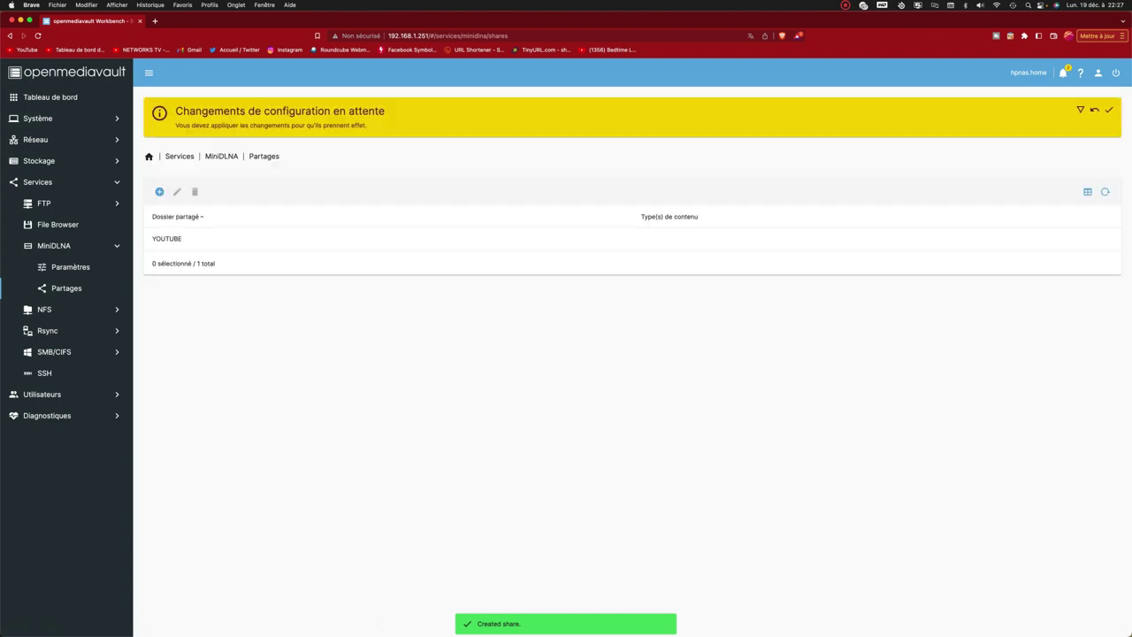
Apply the pending changes, then start a media library rescan from MiniDLNA Paramètres.
click(1108, 110)
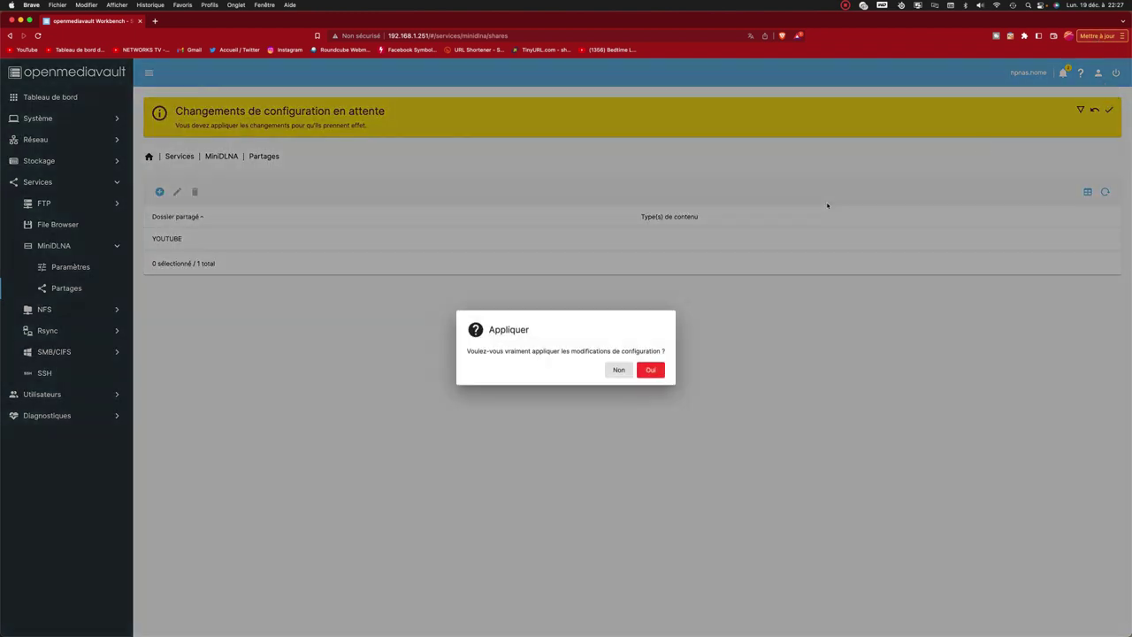
click(651, 370)
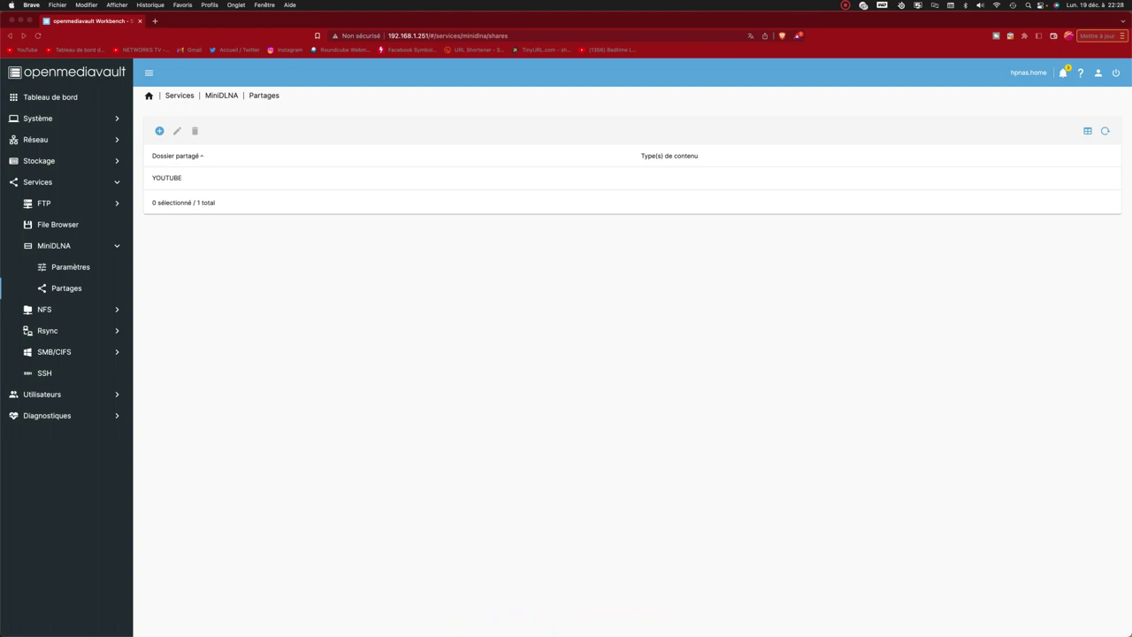
click(375, 297)
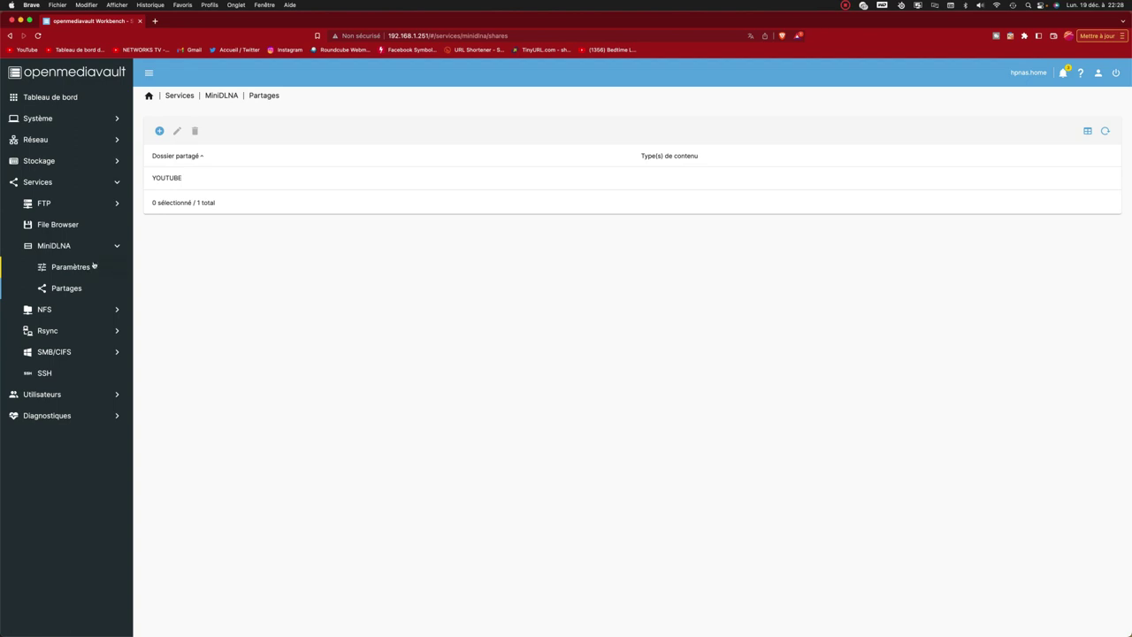
click(77, 267)
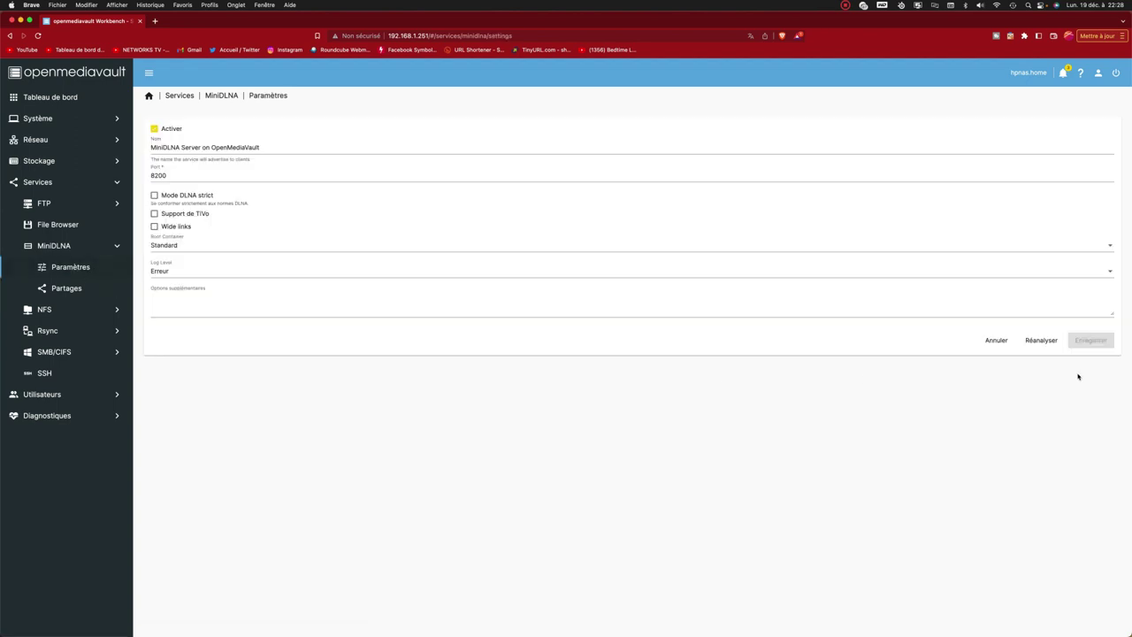
click(1040, 341)
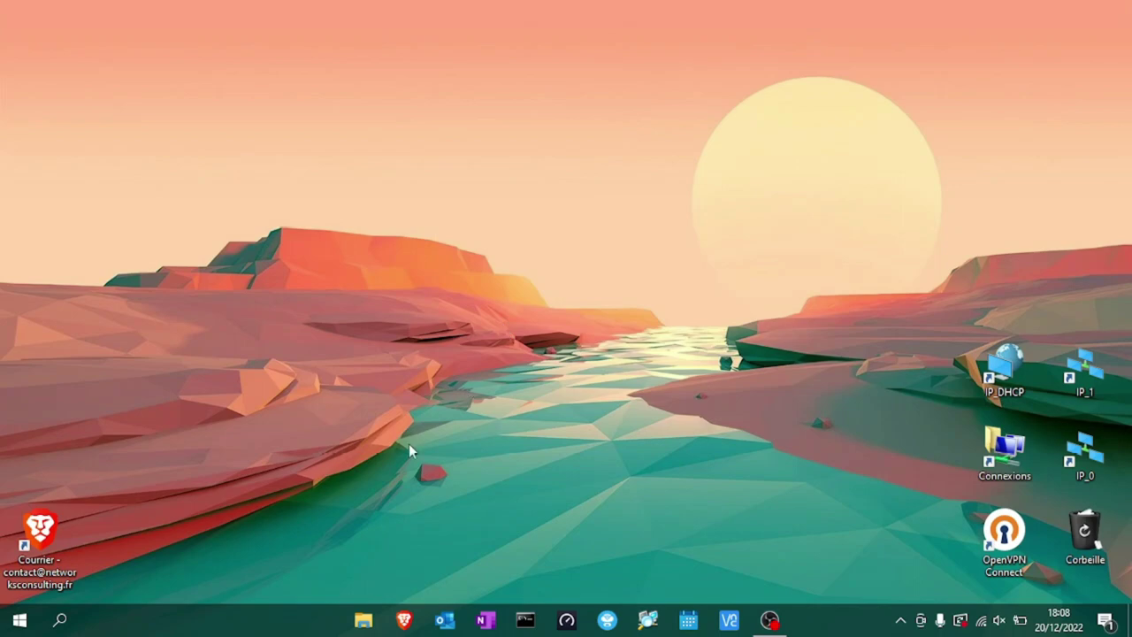
In File Explorer's Réseau view, open MiniDLNA Server on OpenMediaVault's status page, then close it.
click(363, 619)
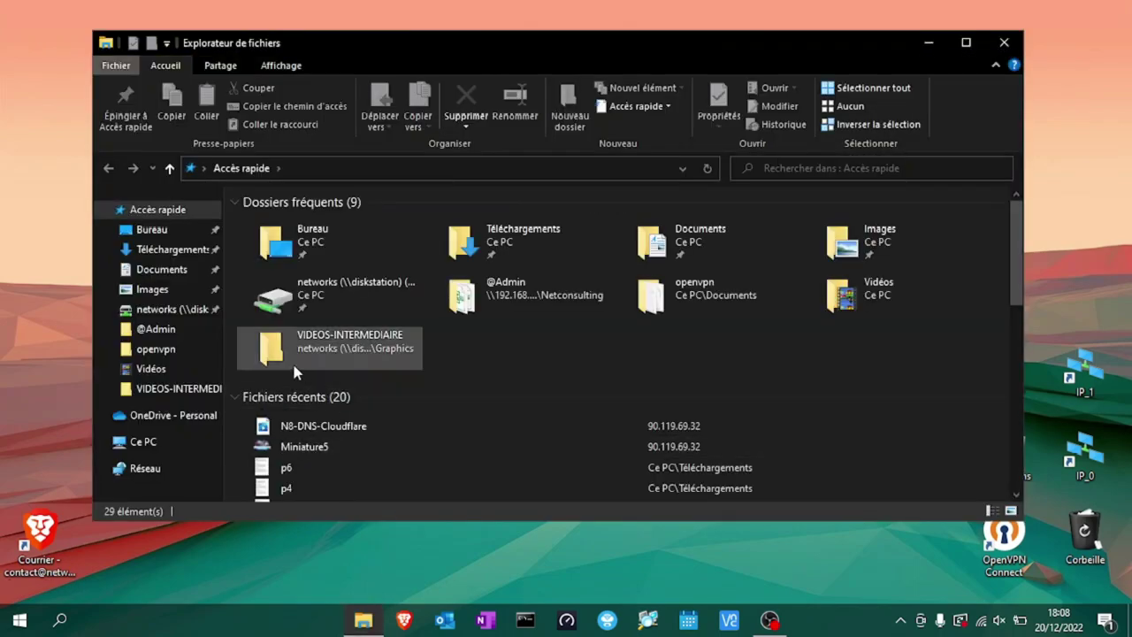
click(135, 469)
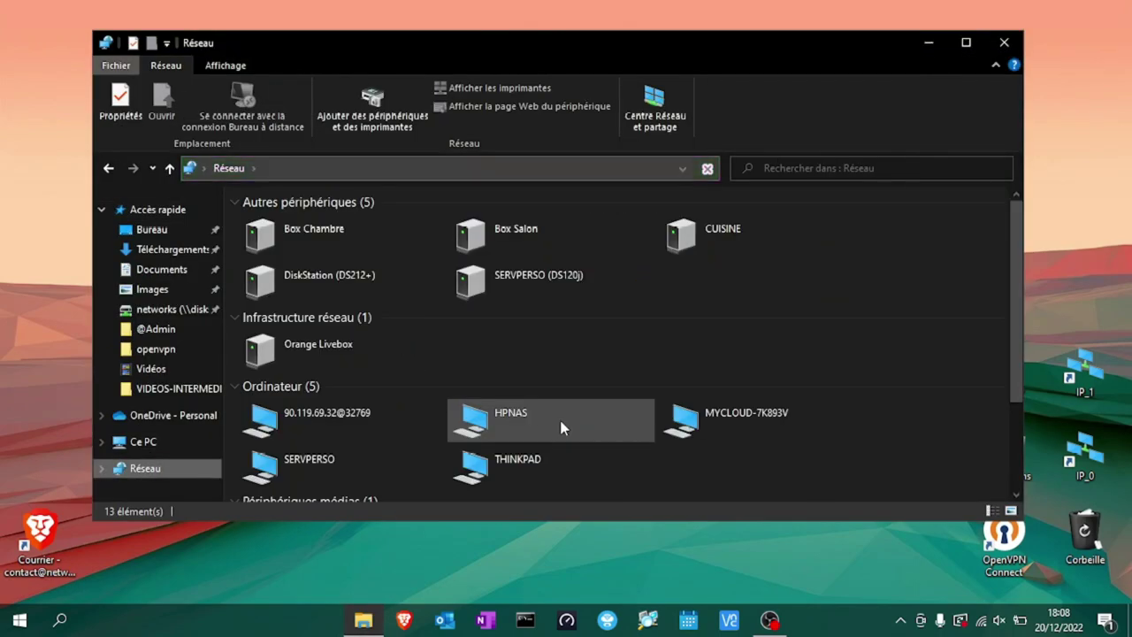
scroll(561, 428, down, 3)
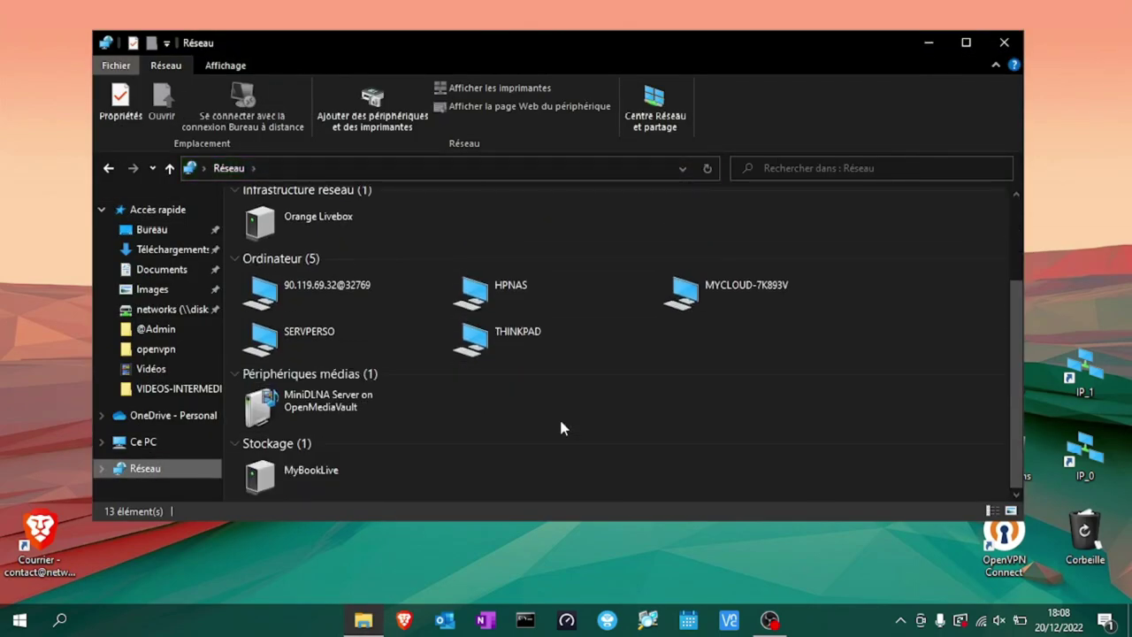
double_click(350, 407)
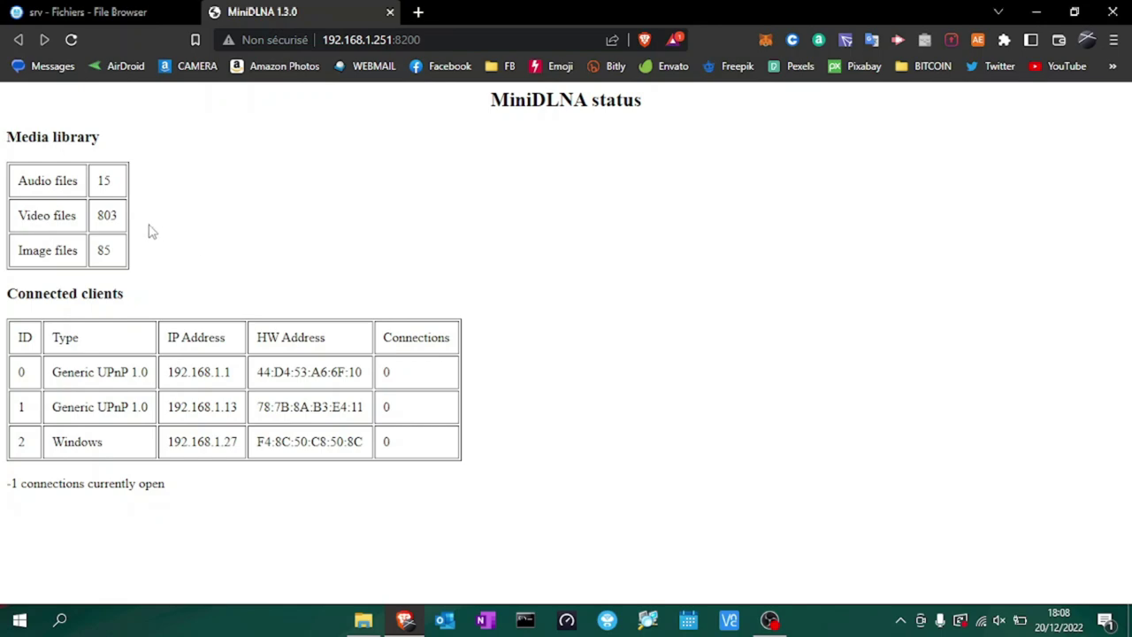
click(389, 12)
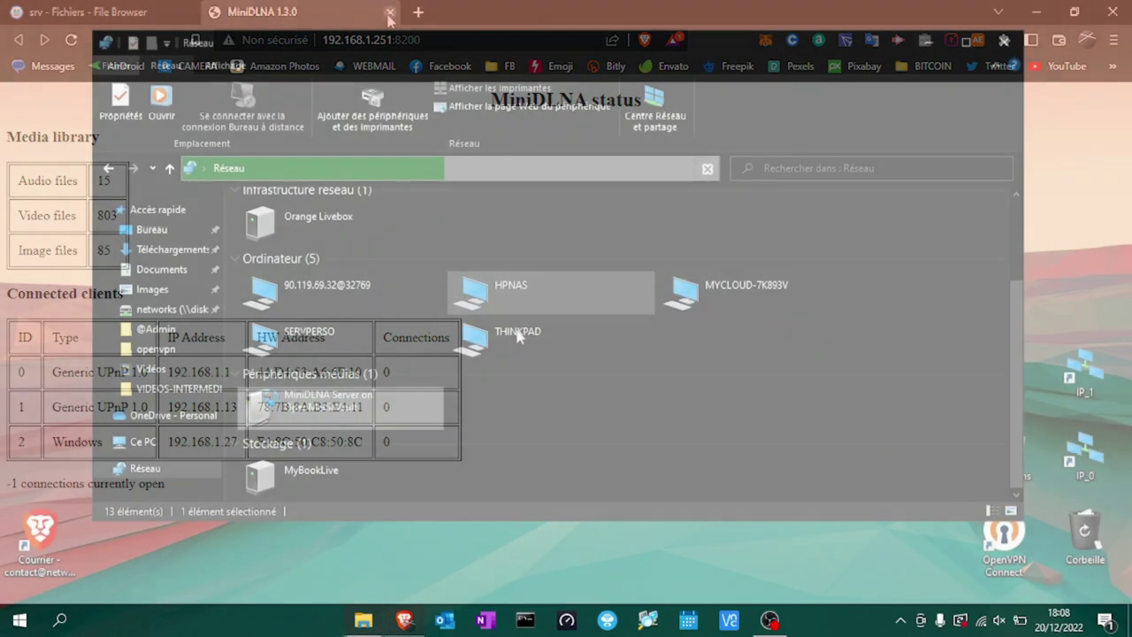
Show the actions for MiniDLNA Server on OpenMediaVault under Périphériques médias.
scroll(457, 424, up, 3)
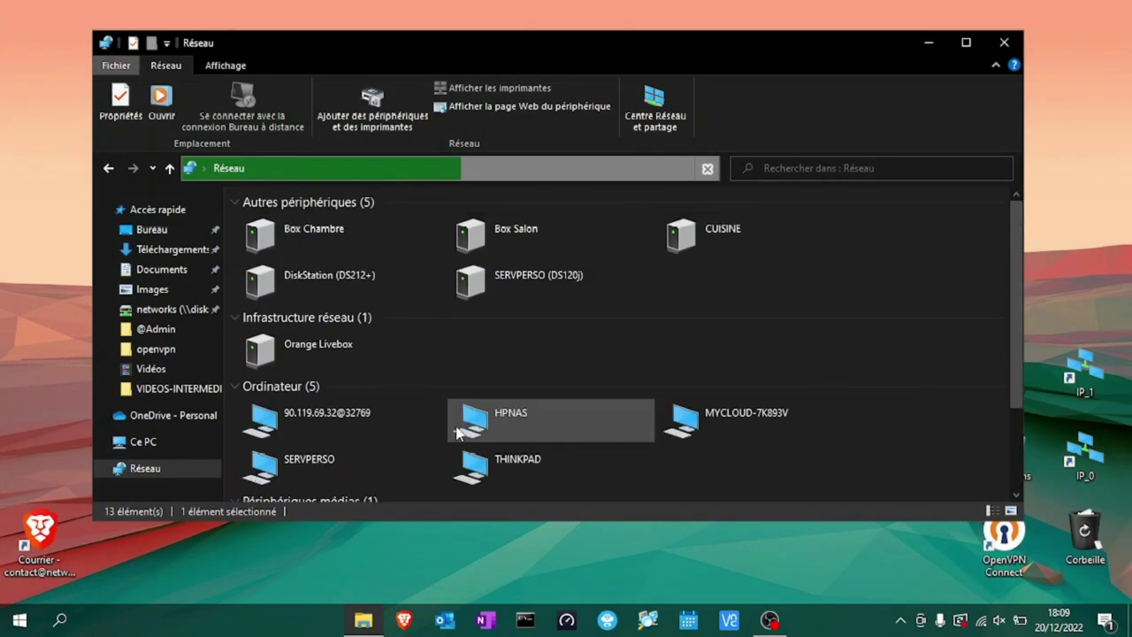
scroll(457, 432, down, 3)
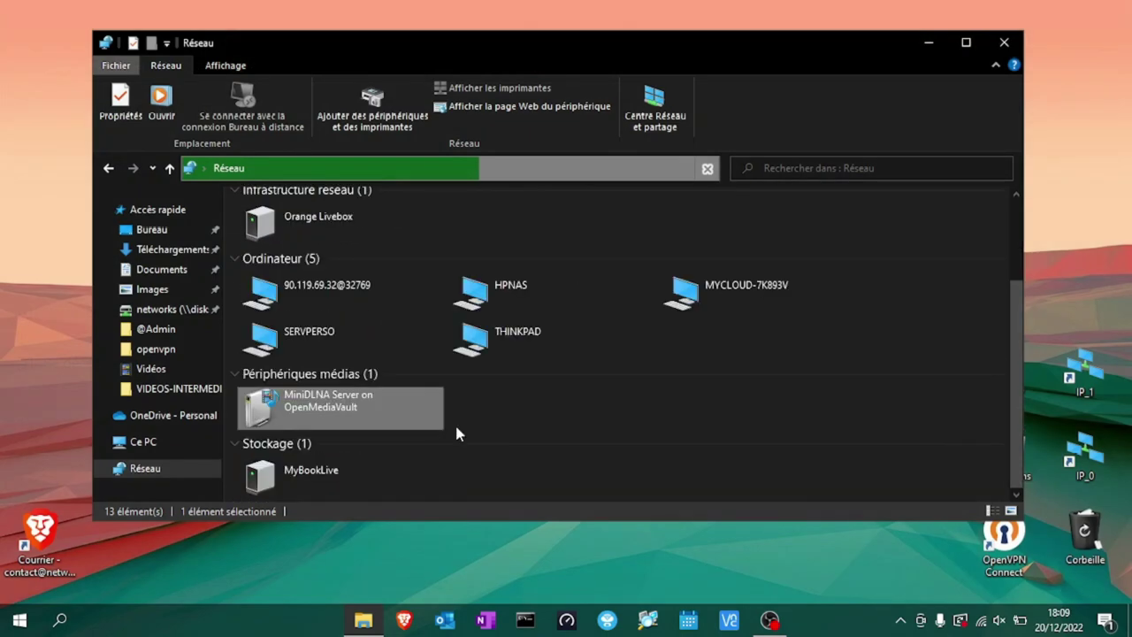
right_click(359, 417)
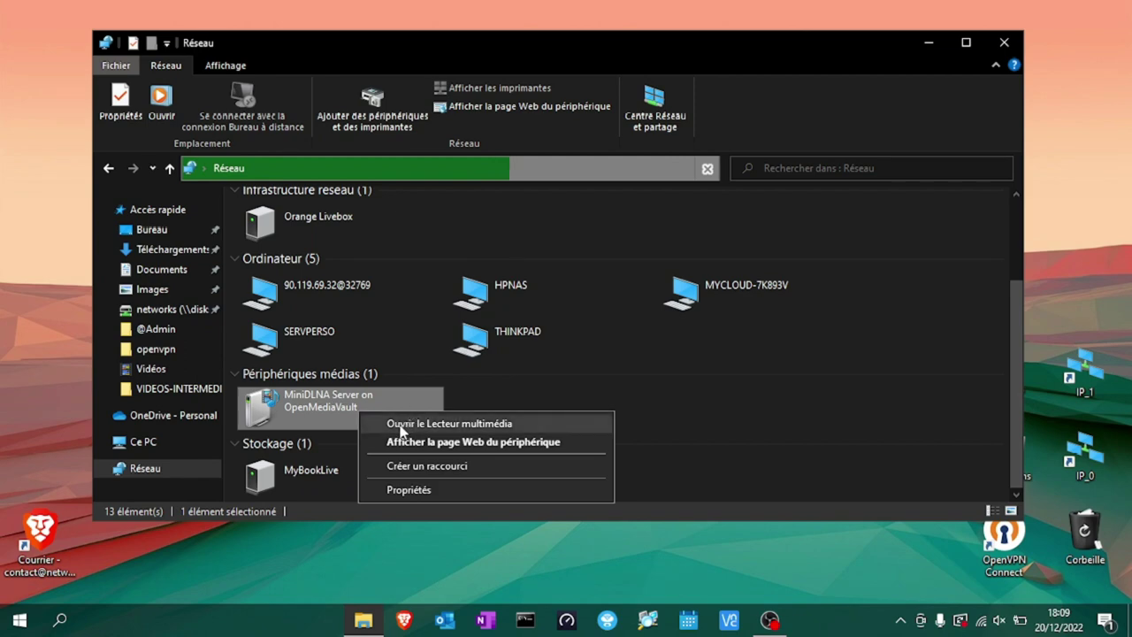
Open the MiniDLNA server in Windows Media Player and browse Vidéos > Dossier to the all-videos folder.
click(404, 425)
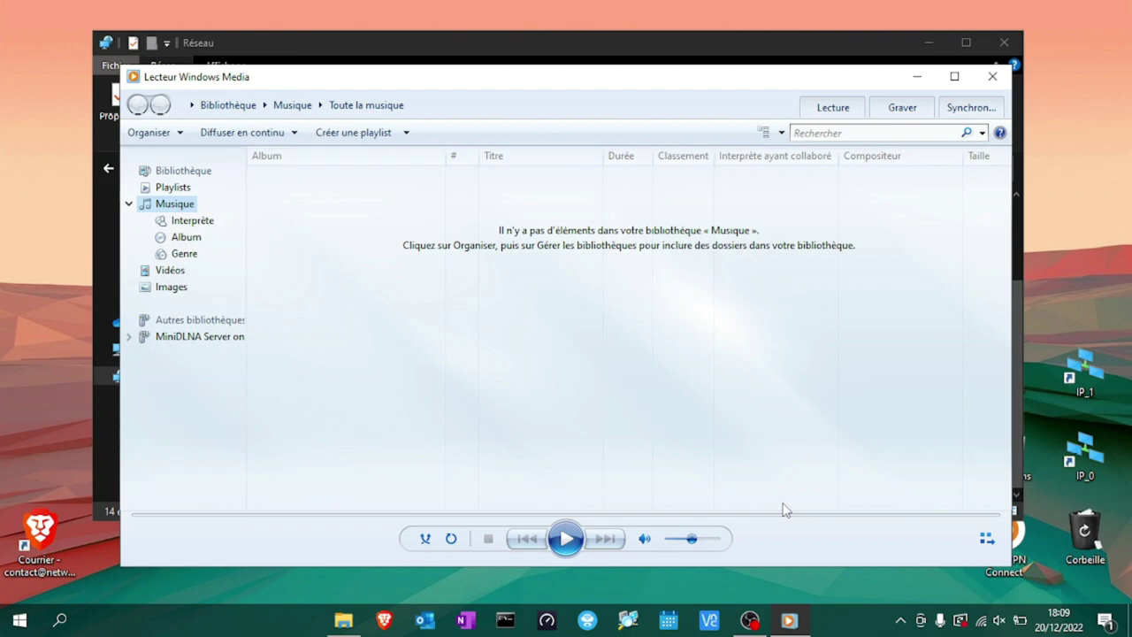
click(202, 338)
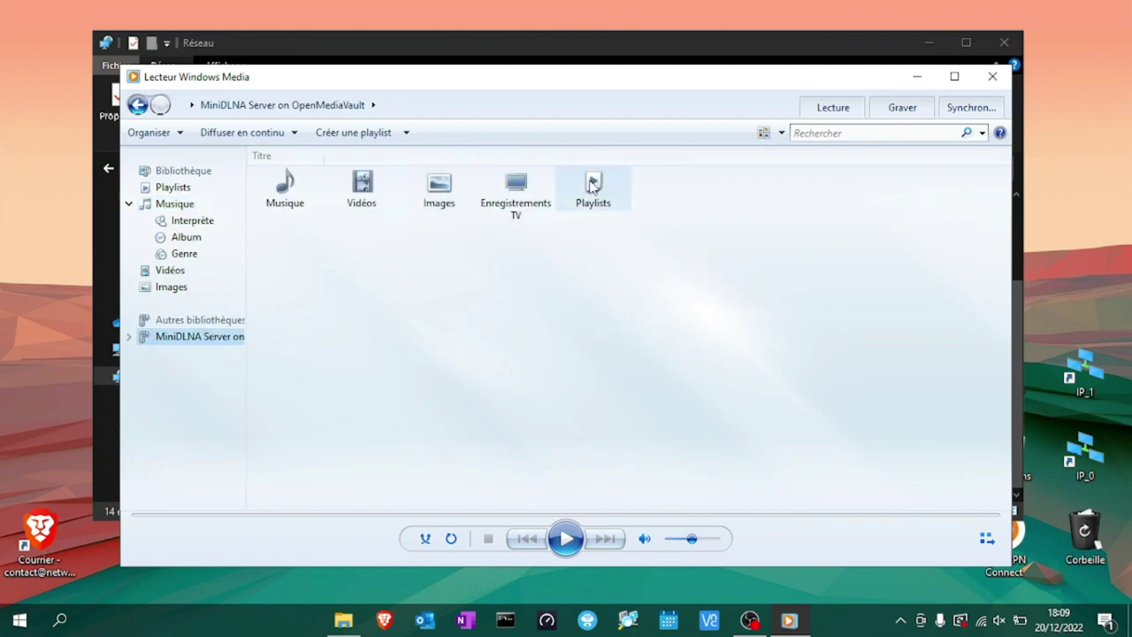
double_click(362, 184)
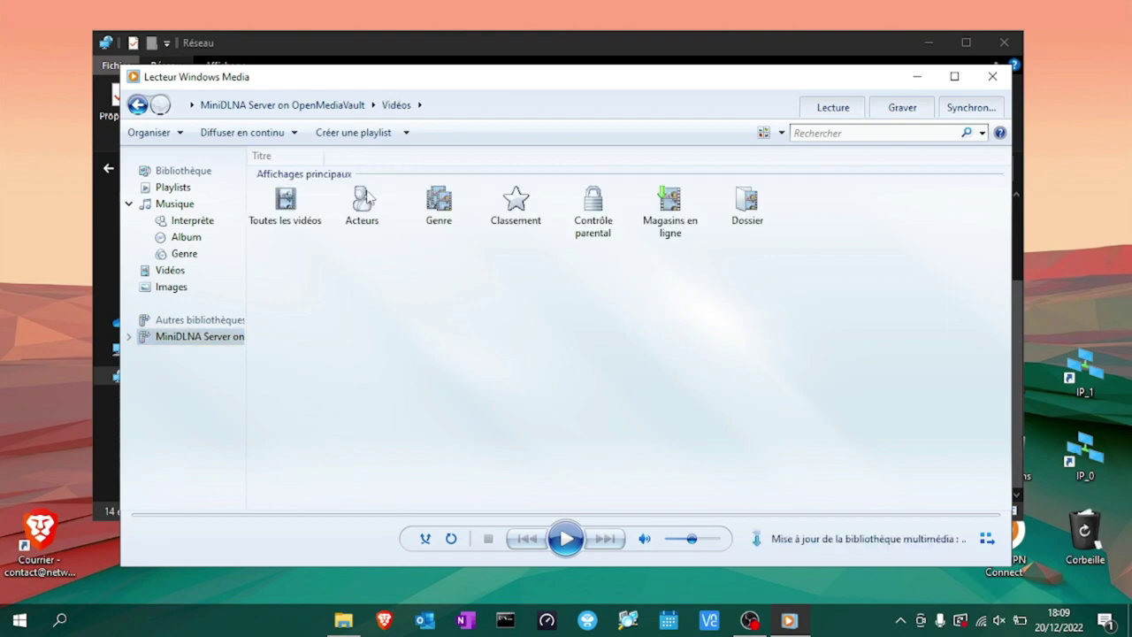
double_click(742, 205)
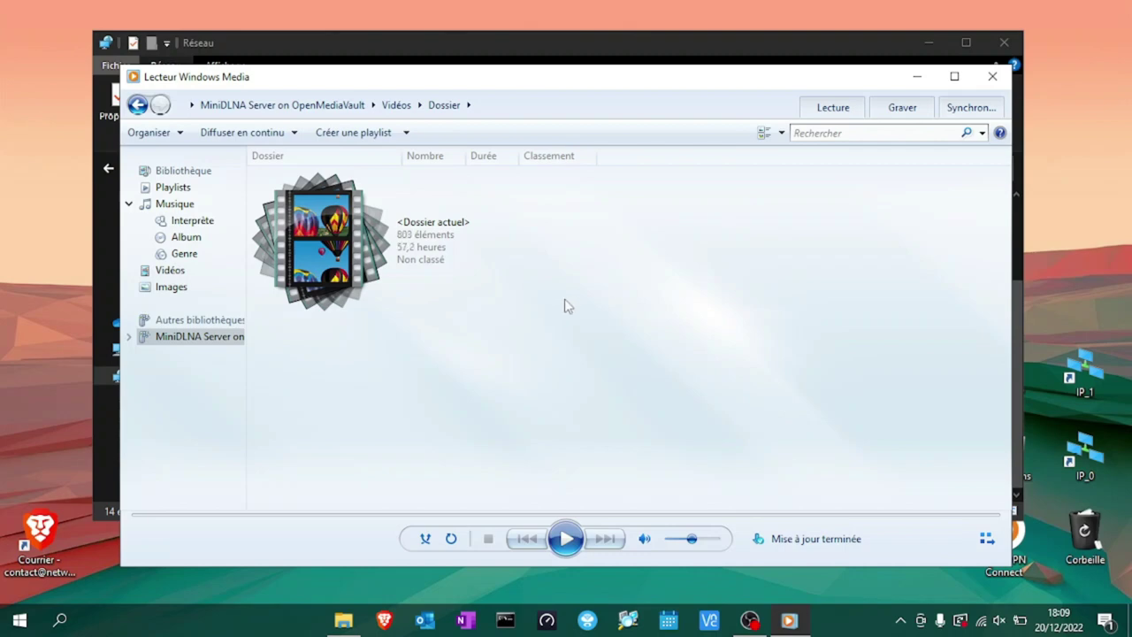
click(363, 276)
double_click(363, 276)
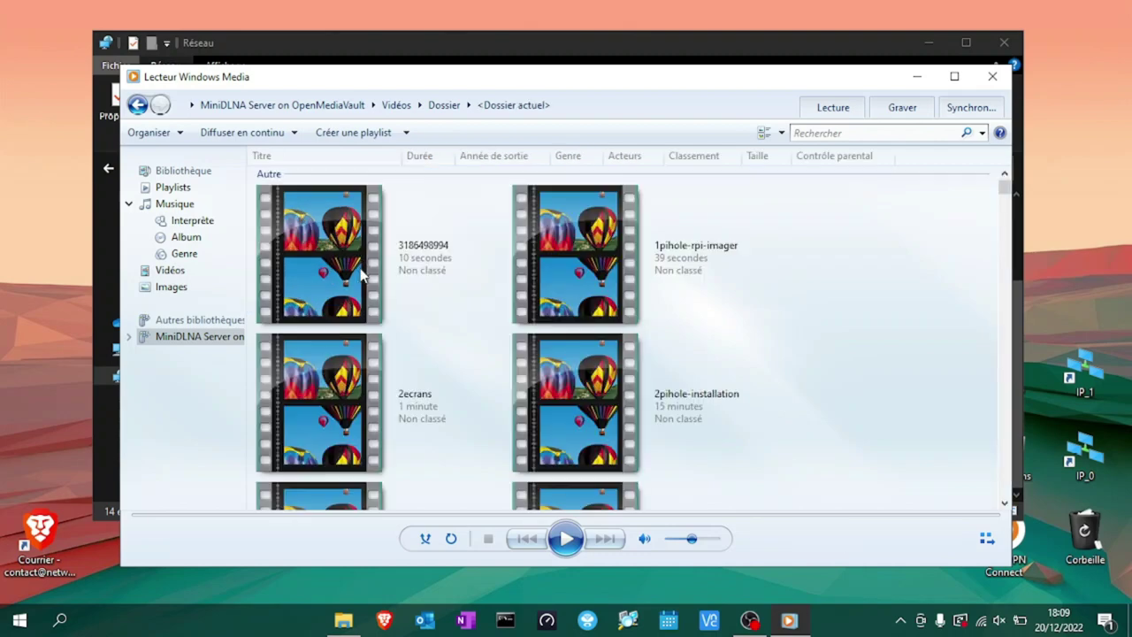
Play the N16-Medicat video, seek to about 03:27, 07:48 and 09:15, then close the player.
scroll(749, 296, down, 10)
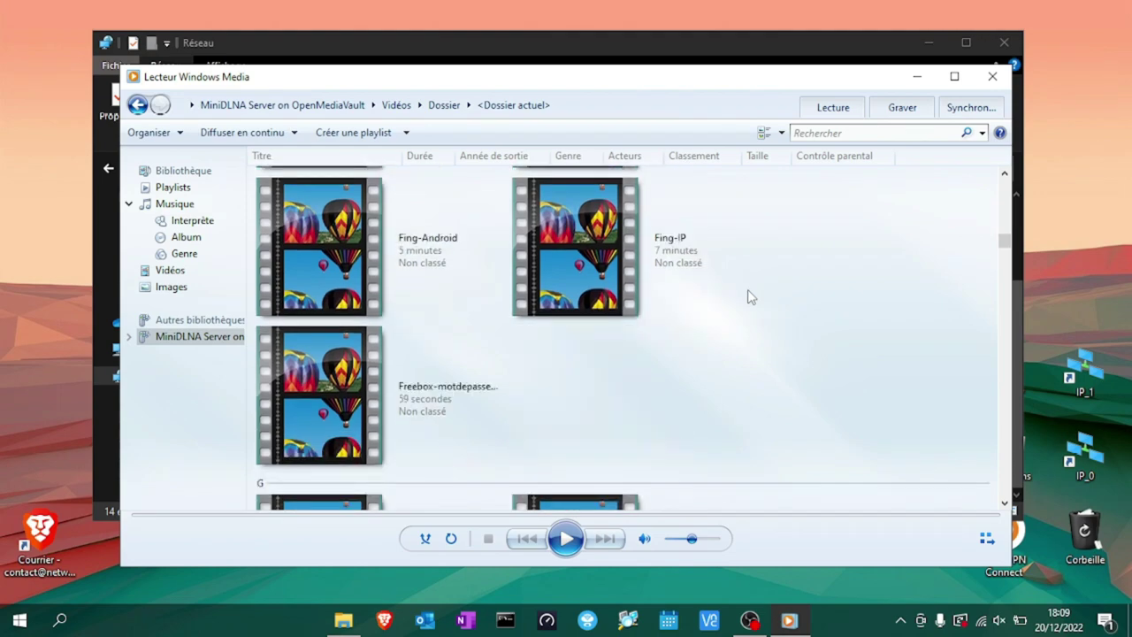
scroll(749, 296, down, 10)
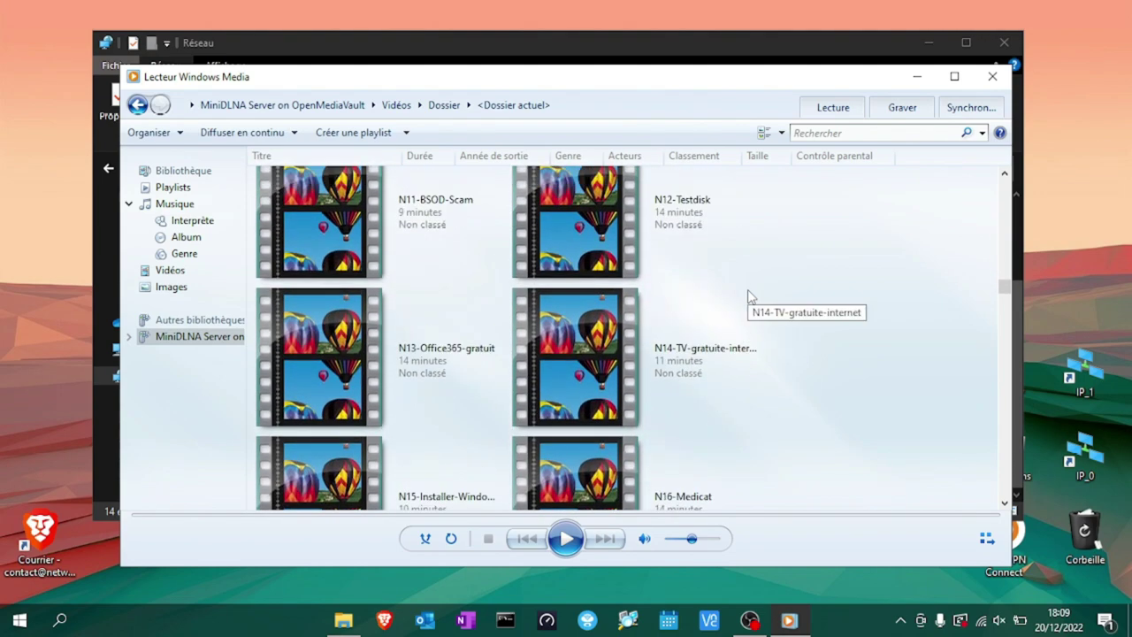
double_click(700, 483)
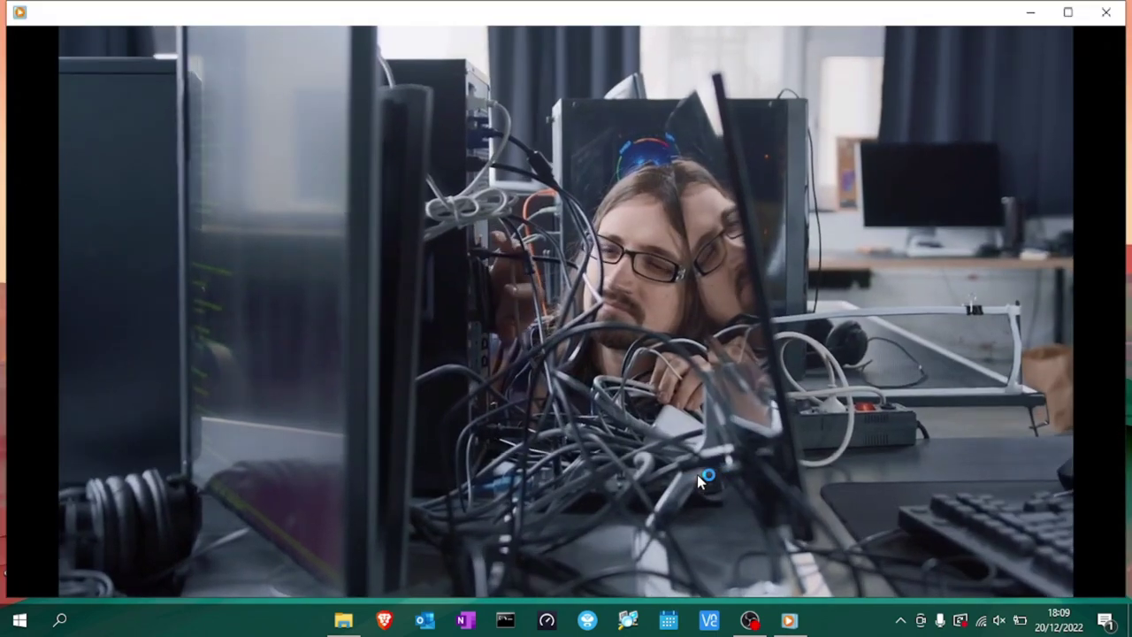
mouse_move(408, 305)
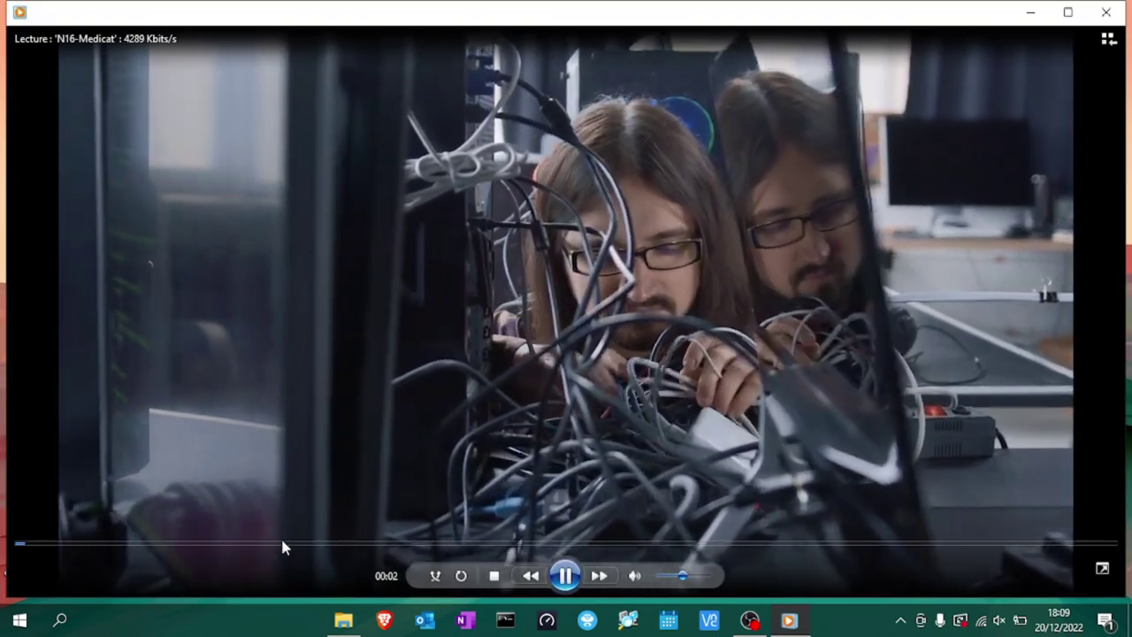
click(282, 543)
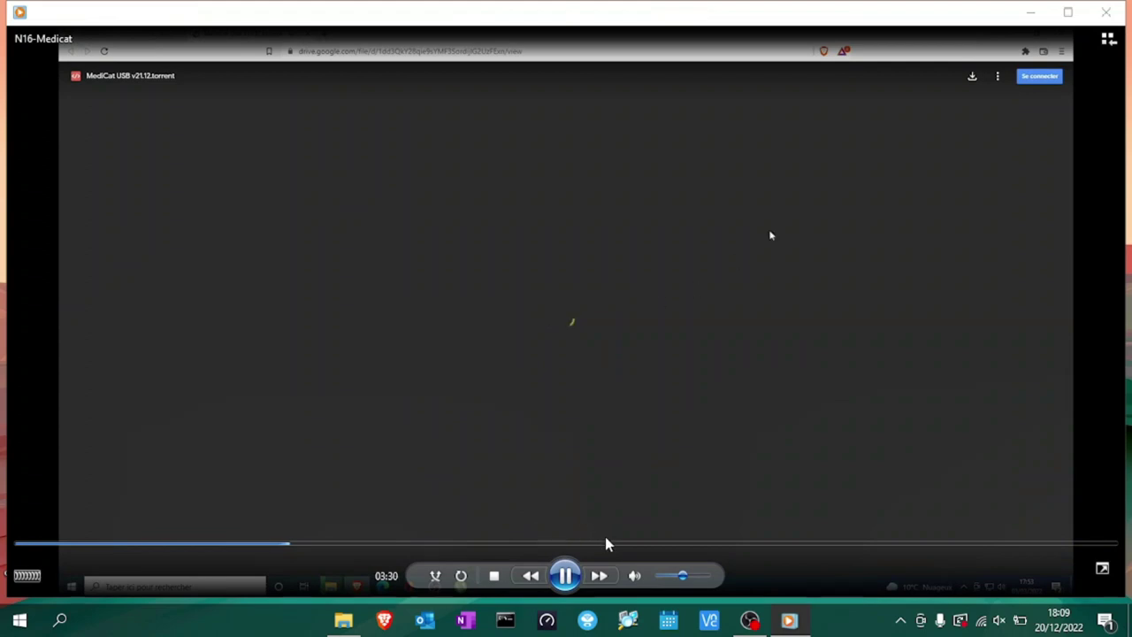
click(605, 542)
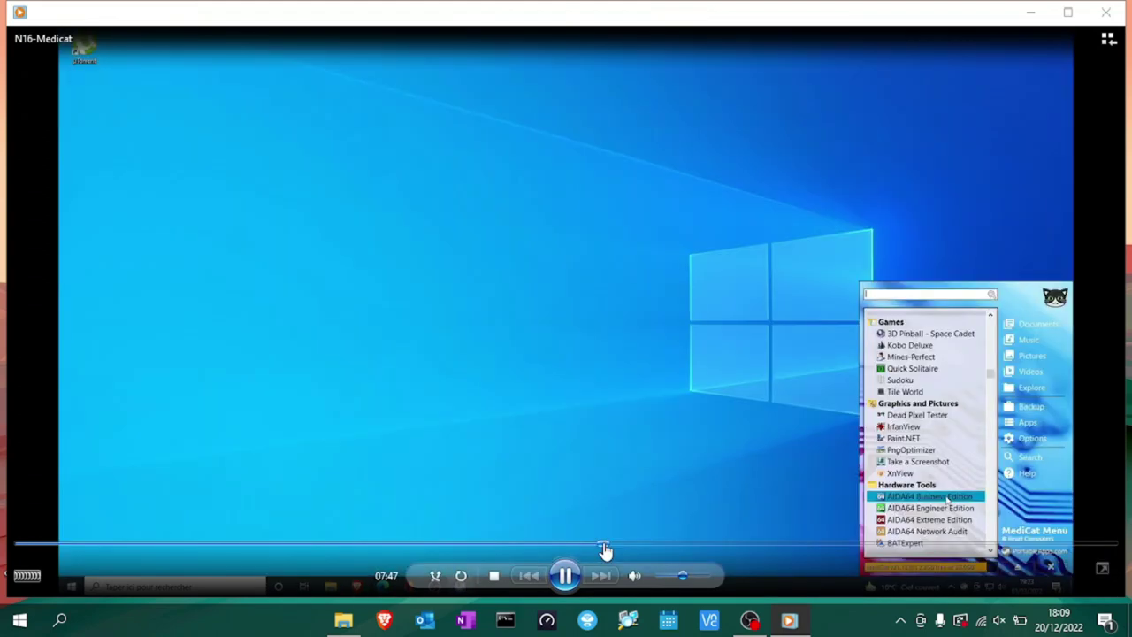
click(710, 541)
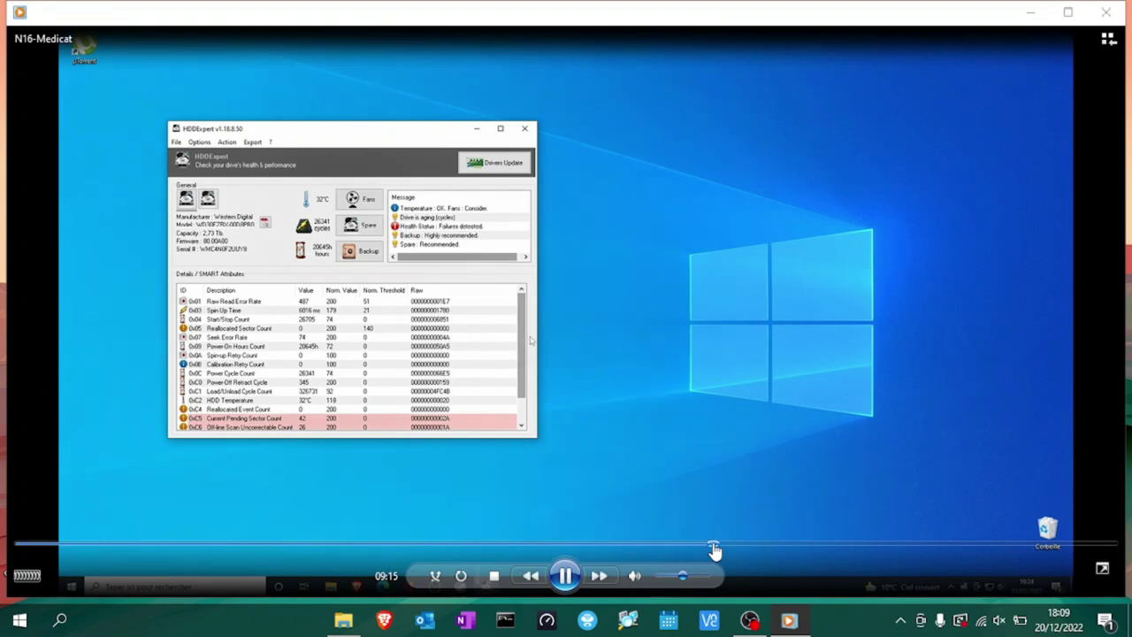
click(1106, 12)
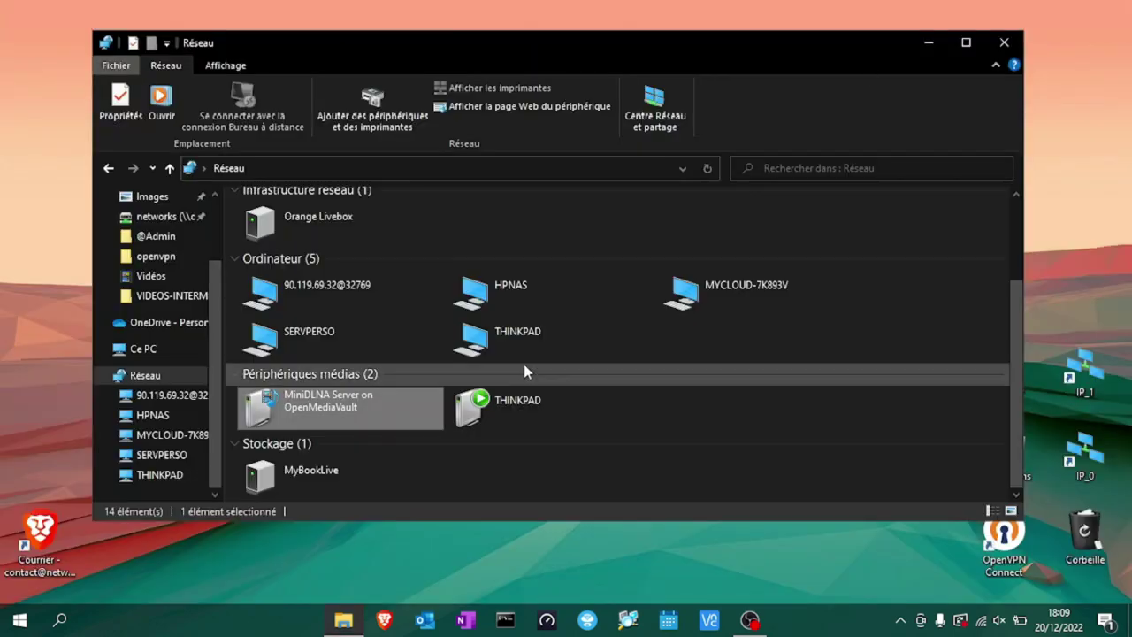
Open MiniDLNA Server in the media player and browse Vidéos > Dossier > <Dossier actuel>.
right_click(353, 415)
click(406, 427)
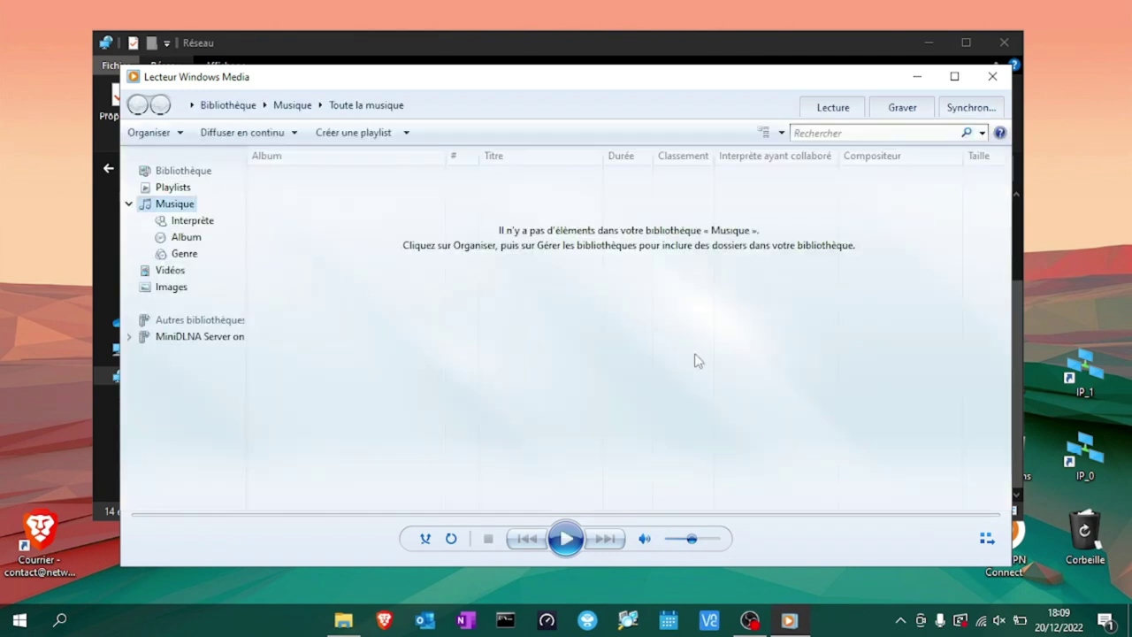
click(177, 340)
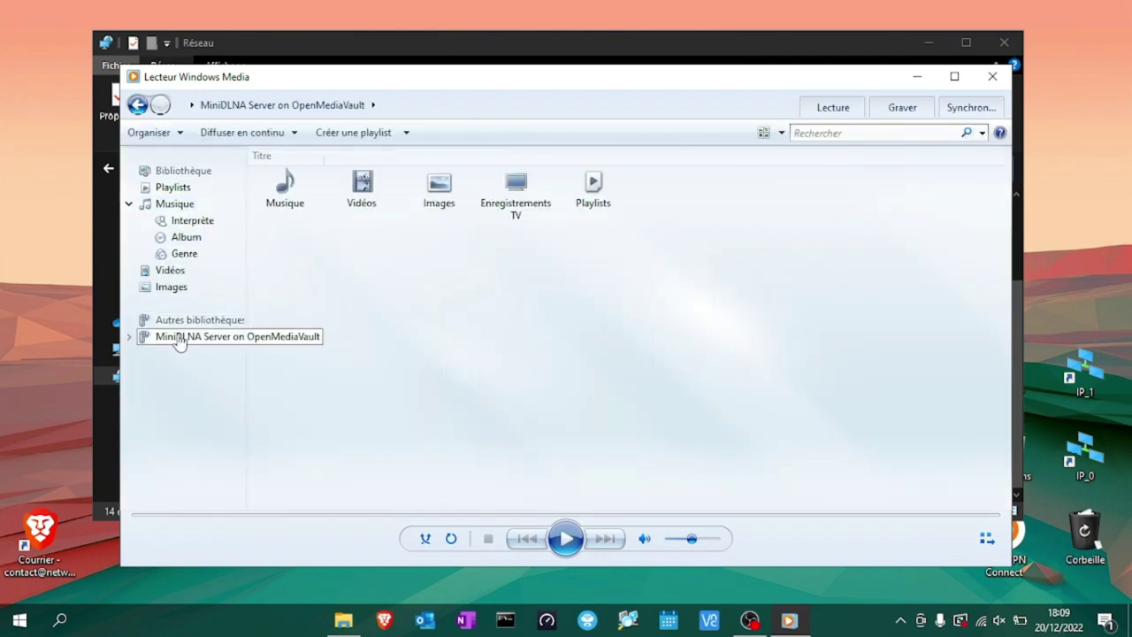
double_click(380, 200)
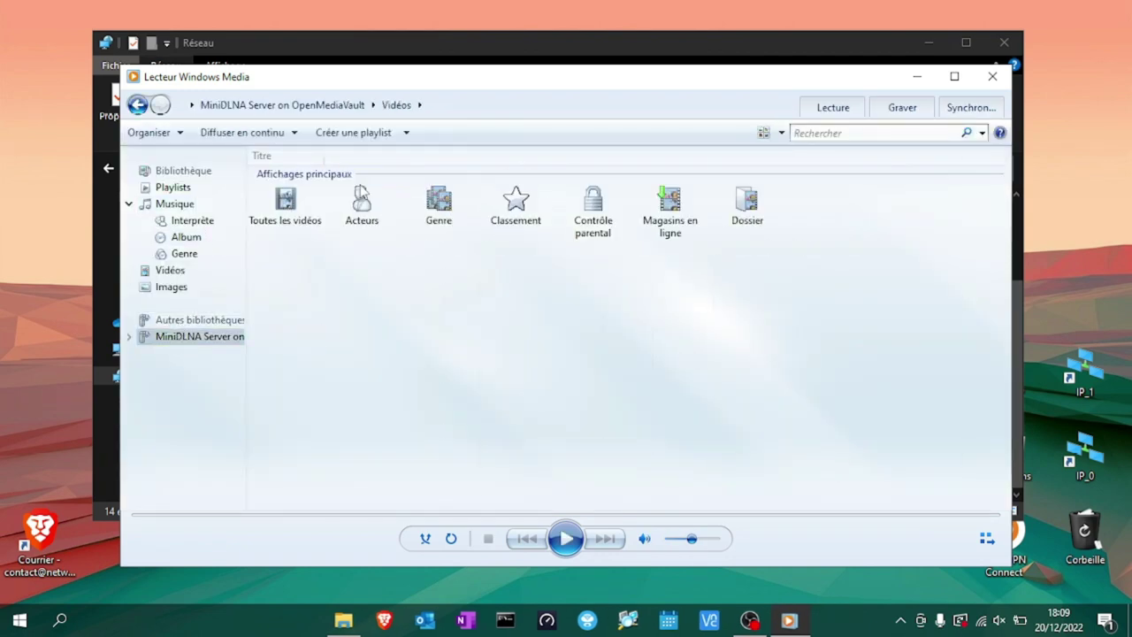
double_click(761, 217)
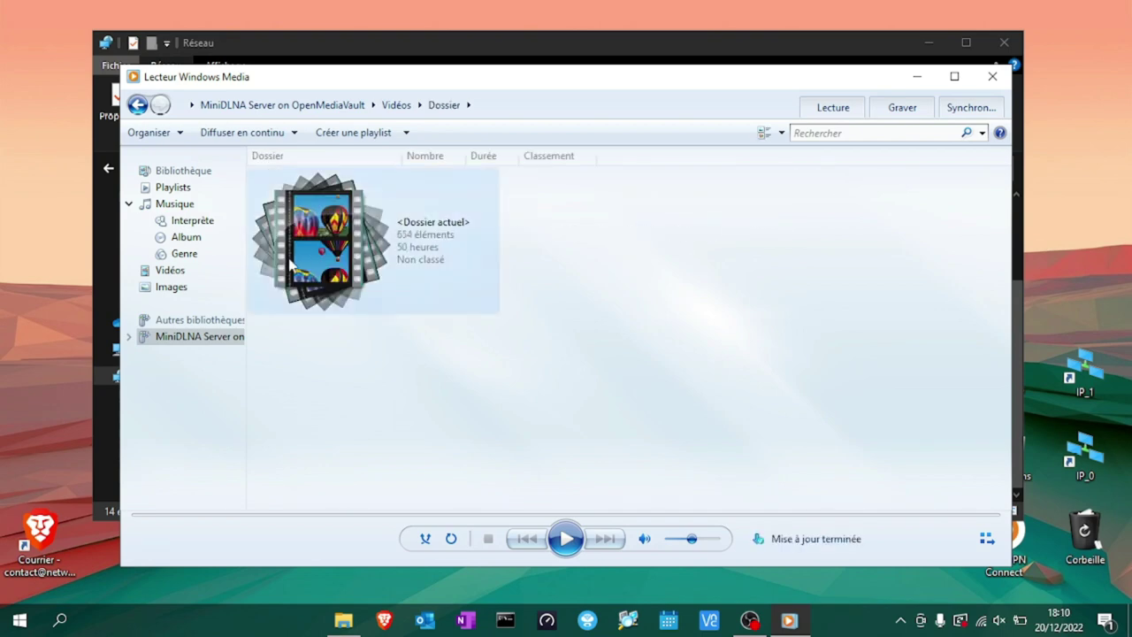
double_click(292, 265)
Play the Zorin-OS video, skip ahead to 11:52, then close the player and Explorer.
scroll(453, 429, down, 20)
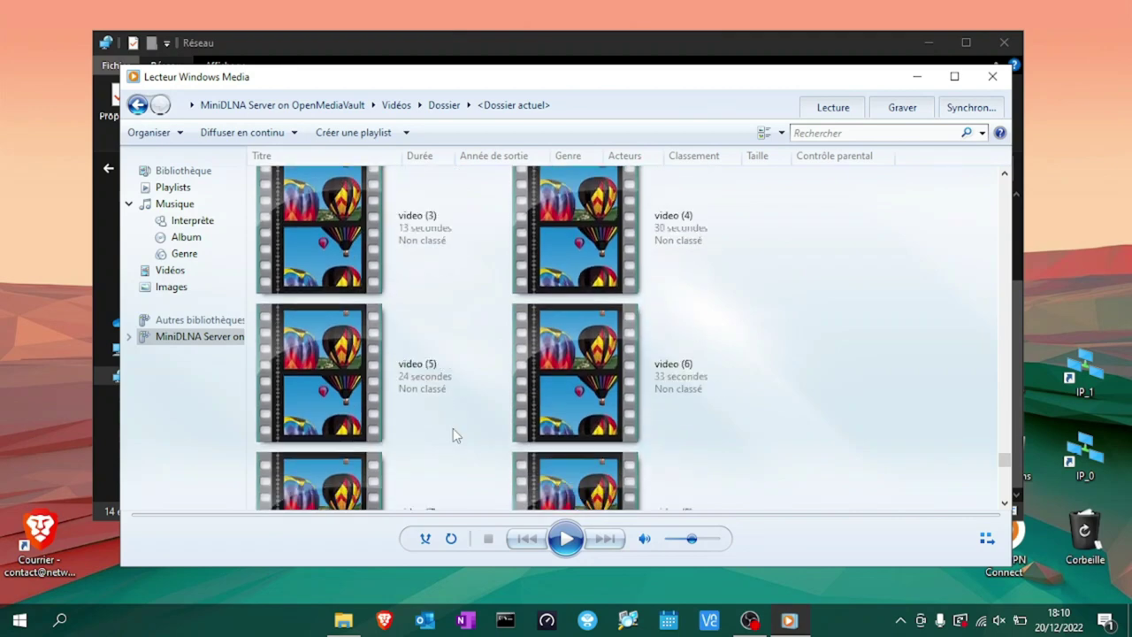
double_click(423, 438)
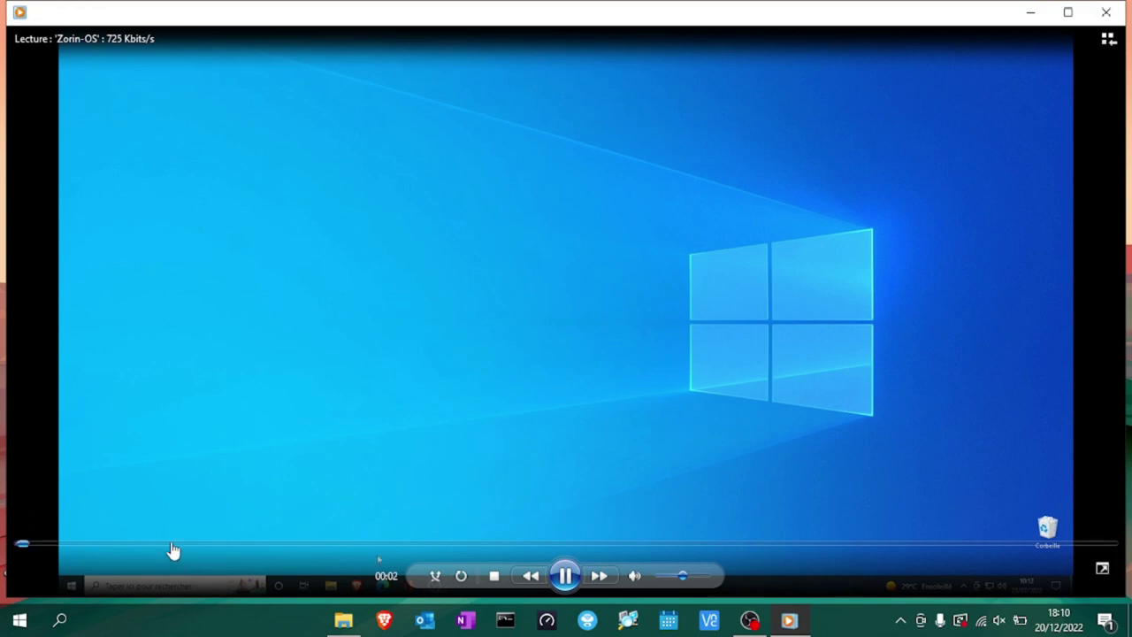
click(172, 543)
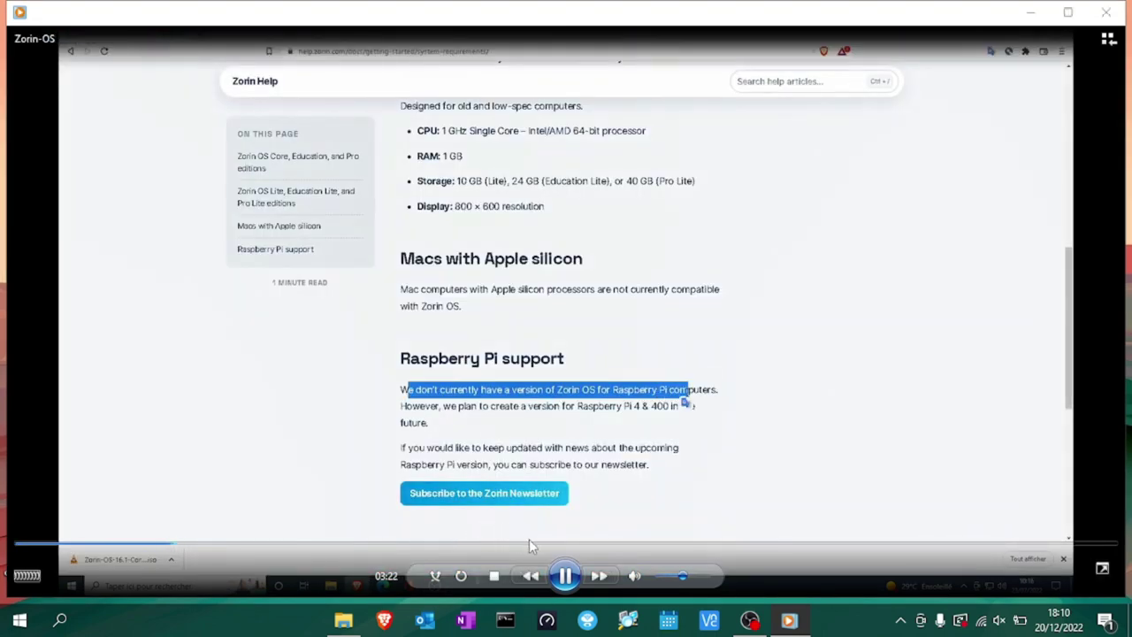
click(549, 544)
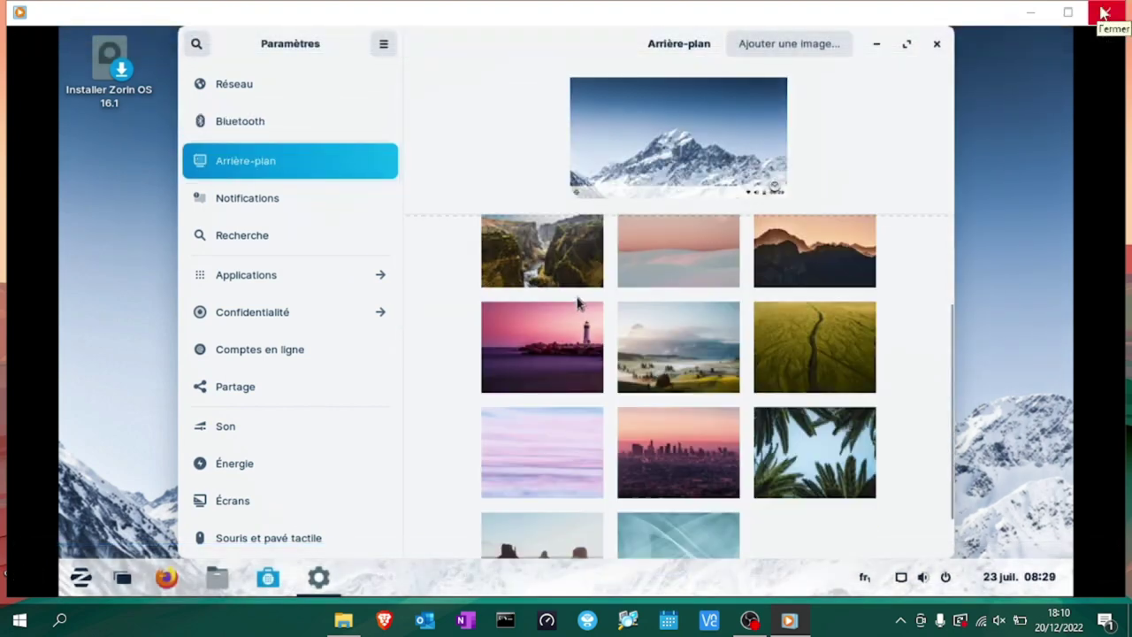
click(1104, 13)
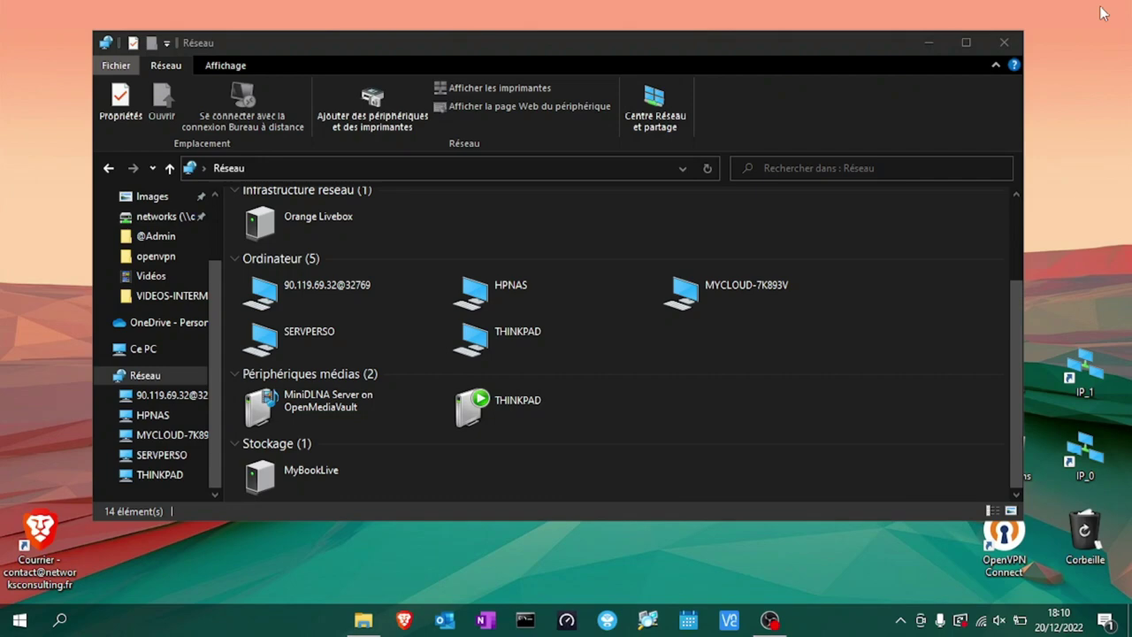
click(1002, 42)
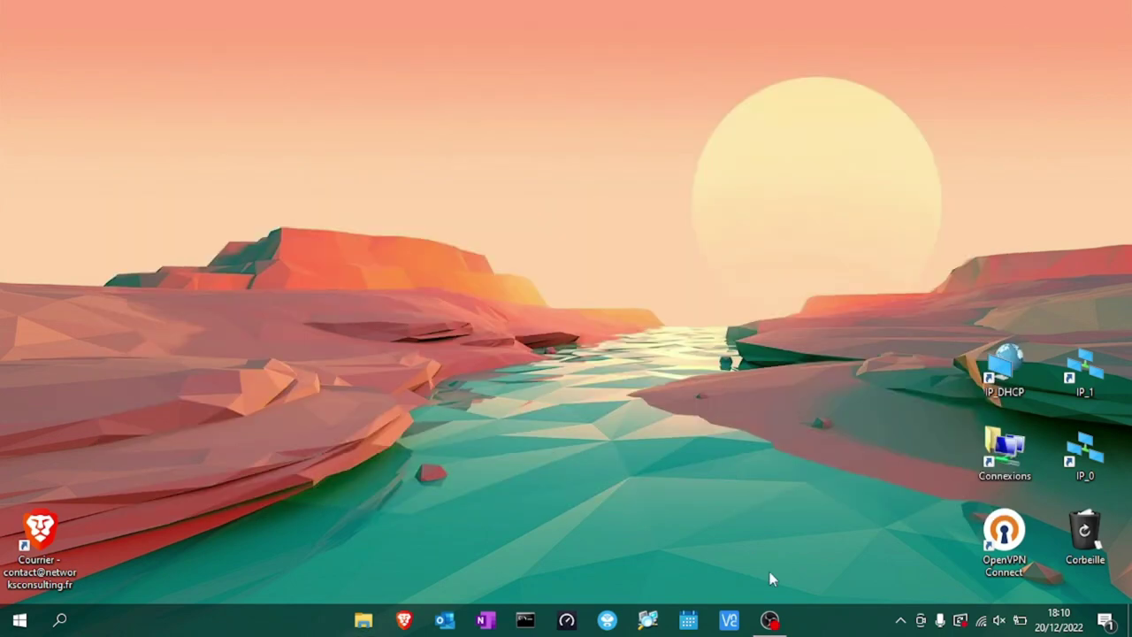
Install Docker from System > omv-extras and verify it is running version 5:20.10.22~3-0~debian-bullseye.
click(770, 619)
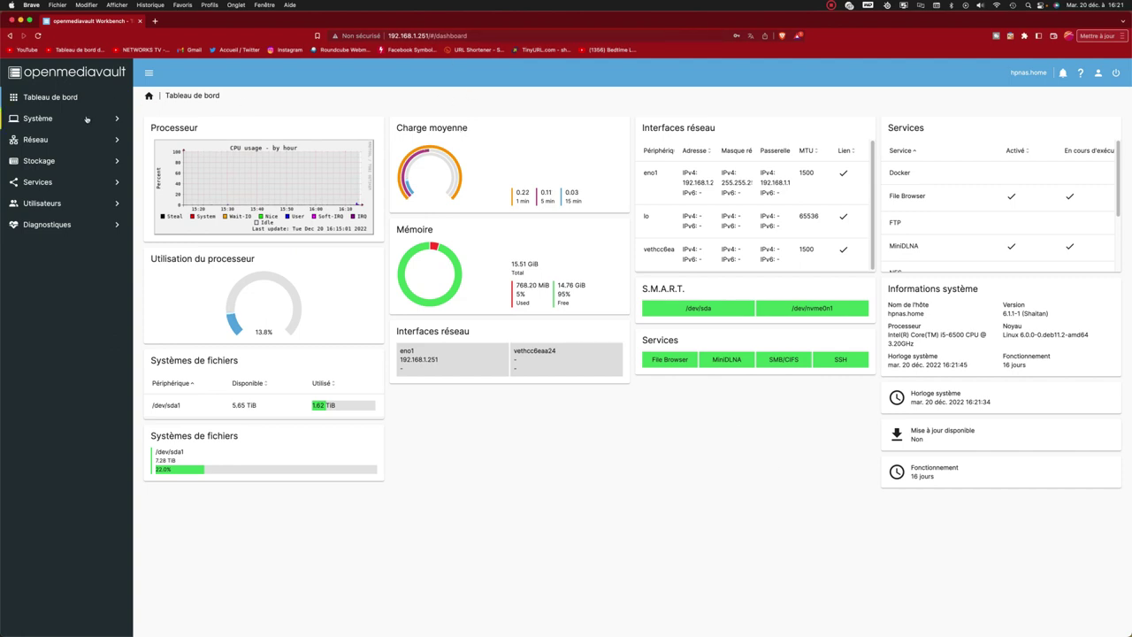
click(87, 119)
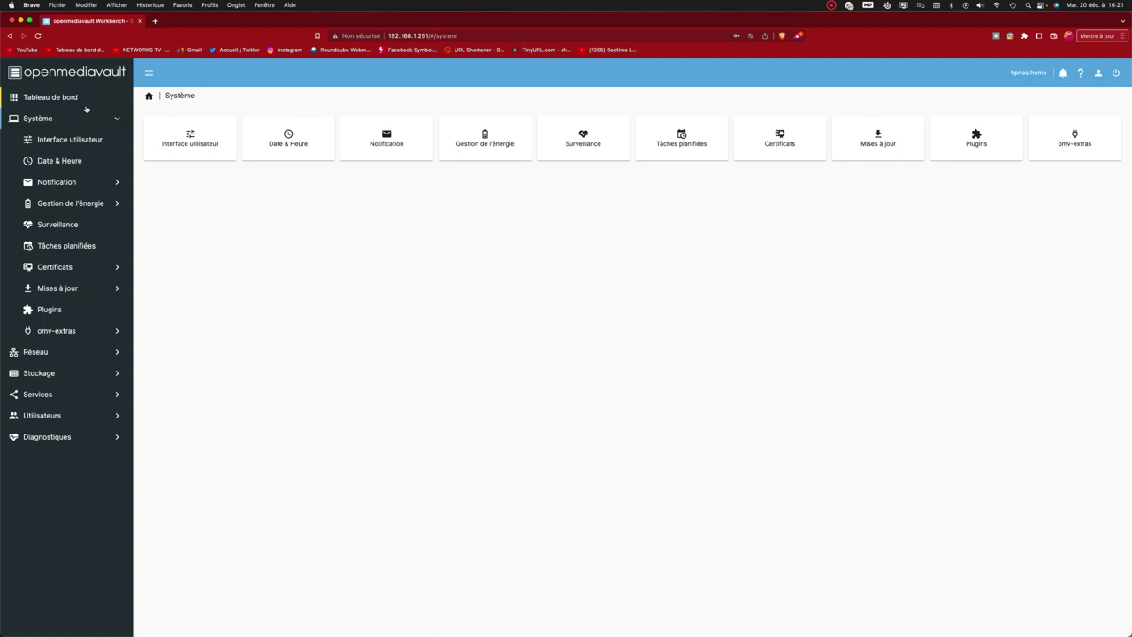
click(90, 332)
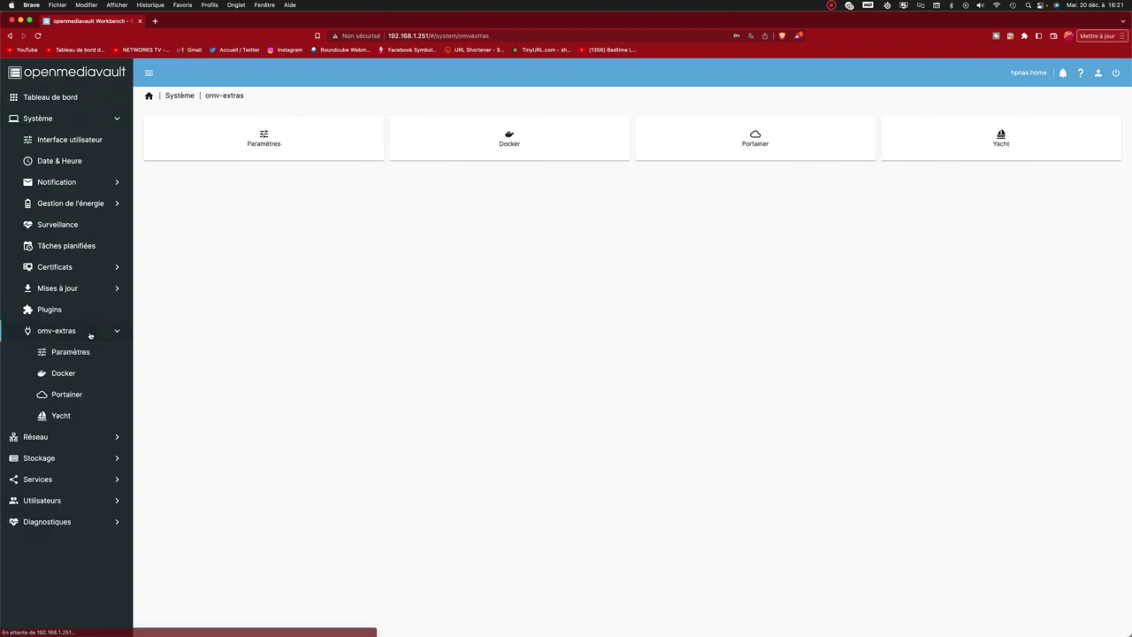
click(516, 144)
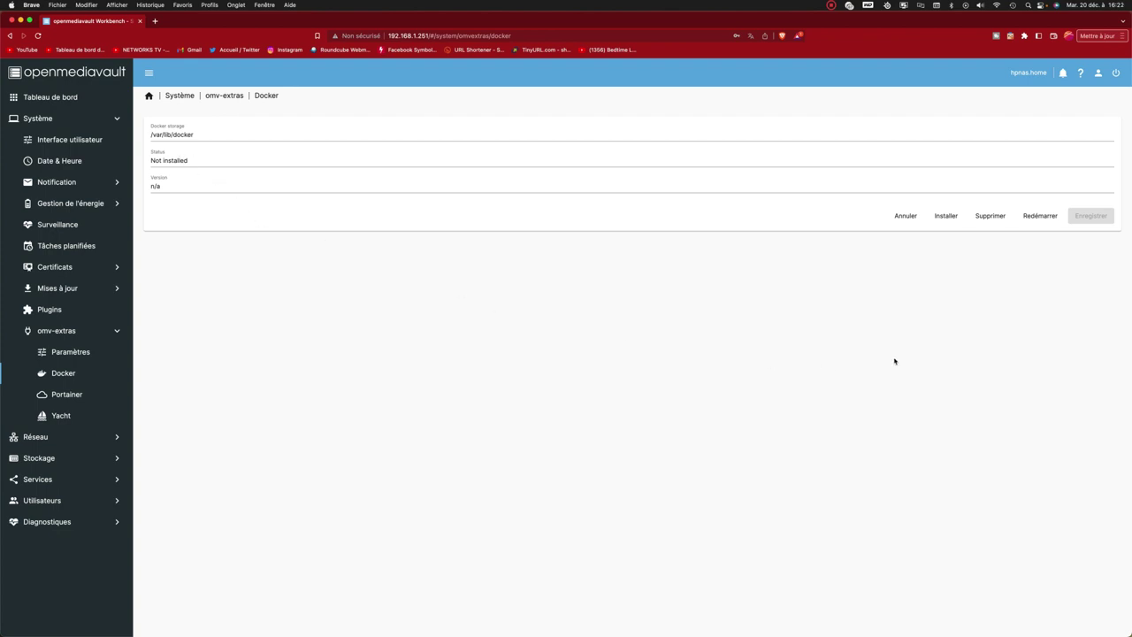
click(948, 215)
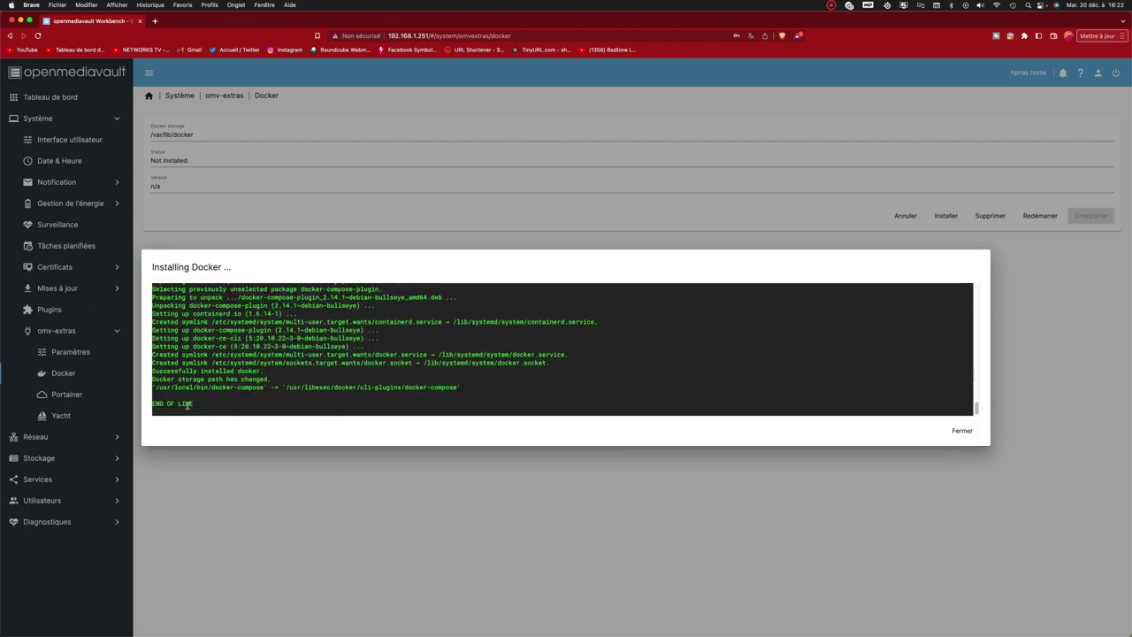
click(962, 430)
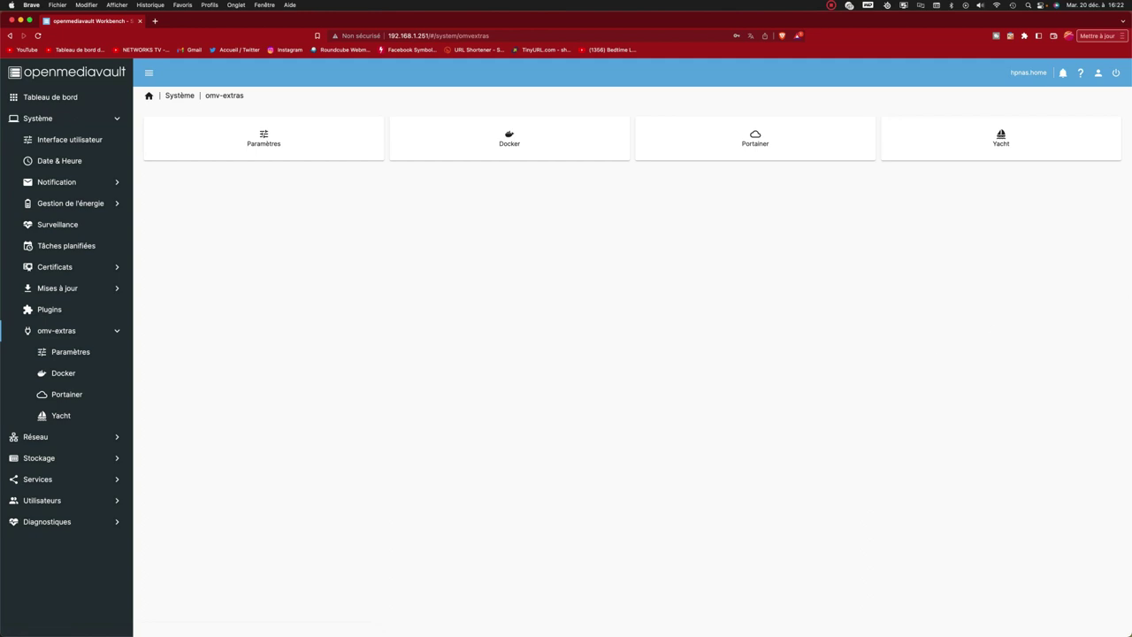
click(555, 135)
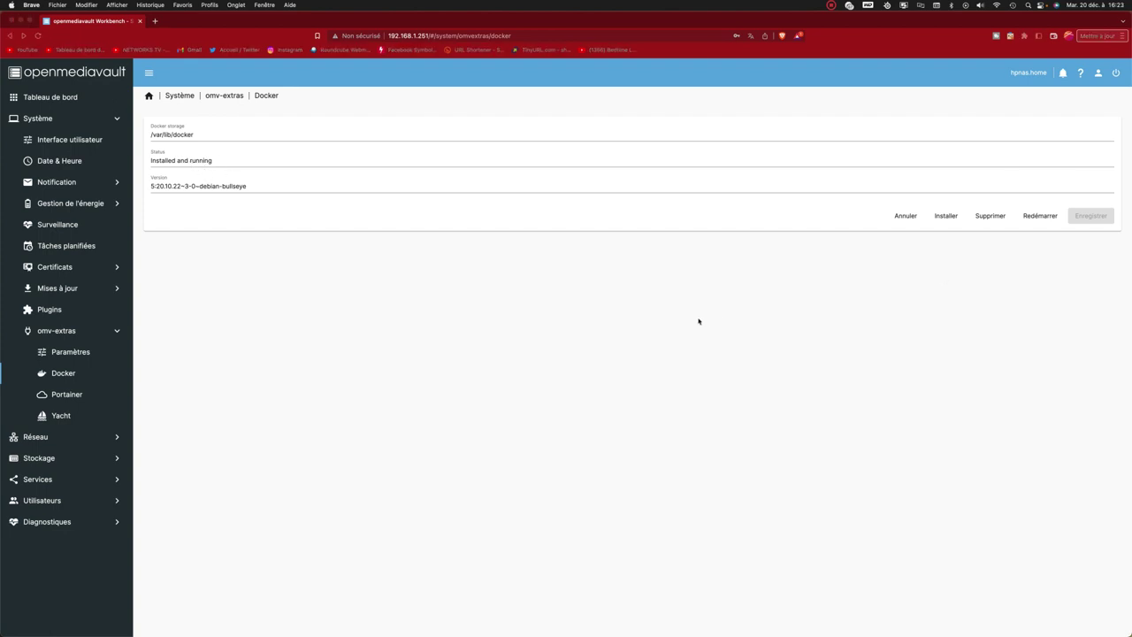
click(373, 215)
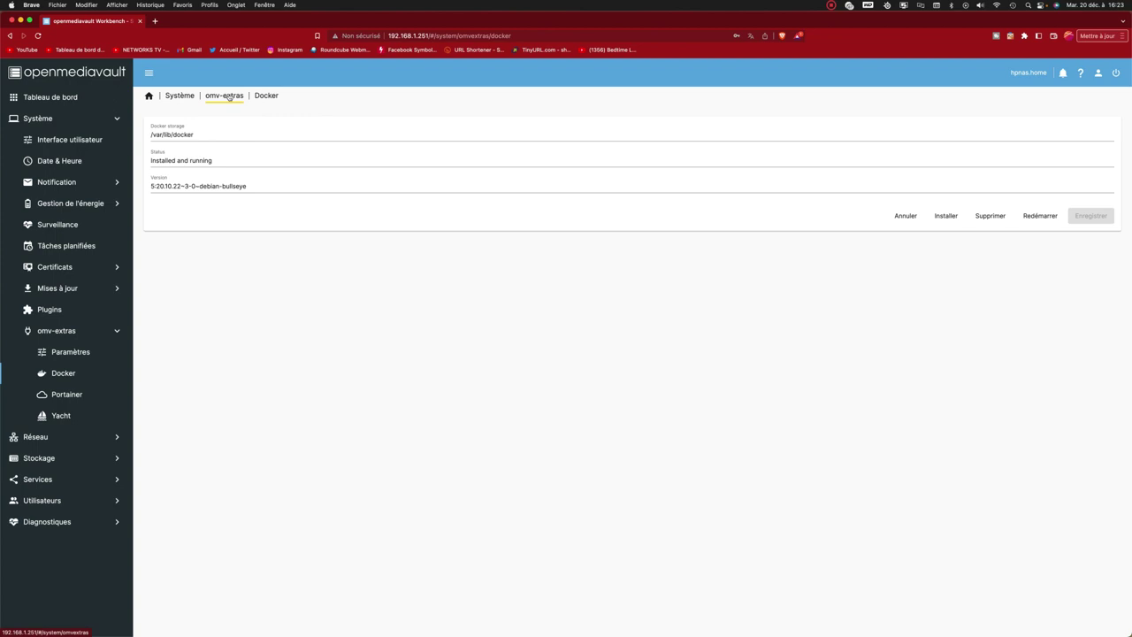
click(228, 97)
Install the Portainer container from omv-extras and verify it is up on web port 9000.
click(727, 149)
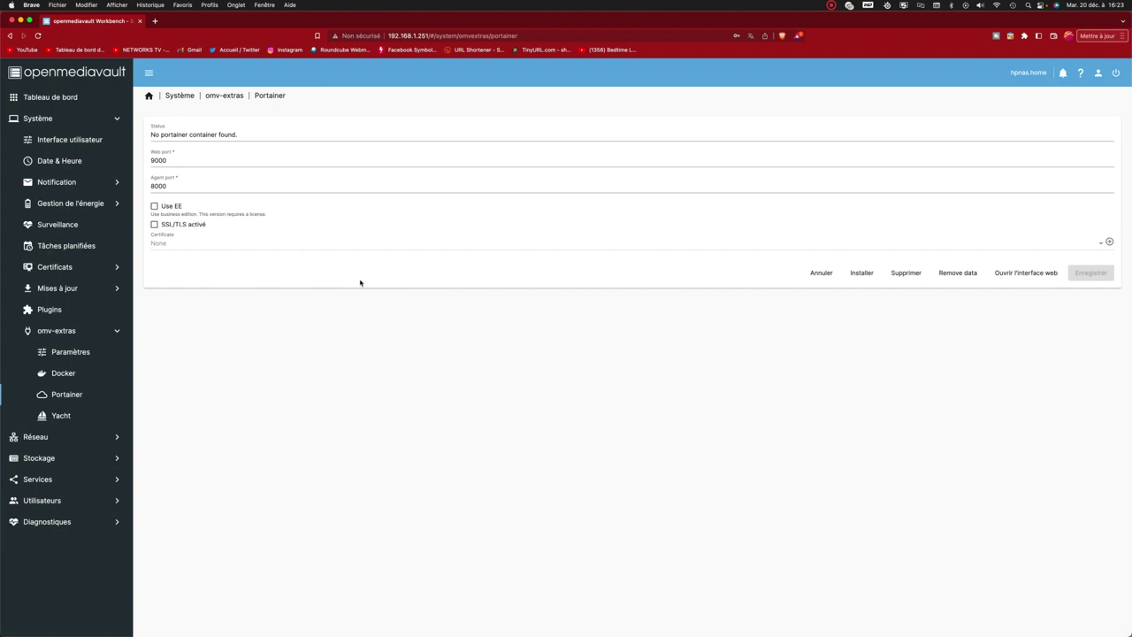
click(862, 274)
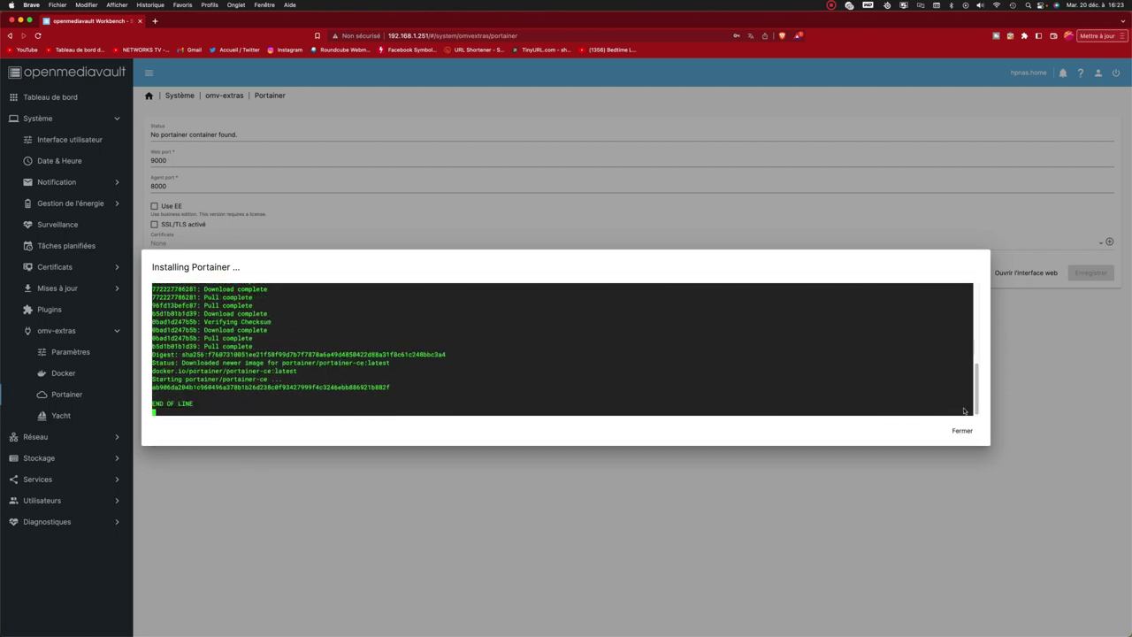
click(968, 432)
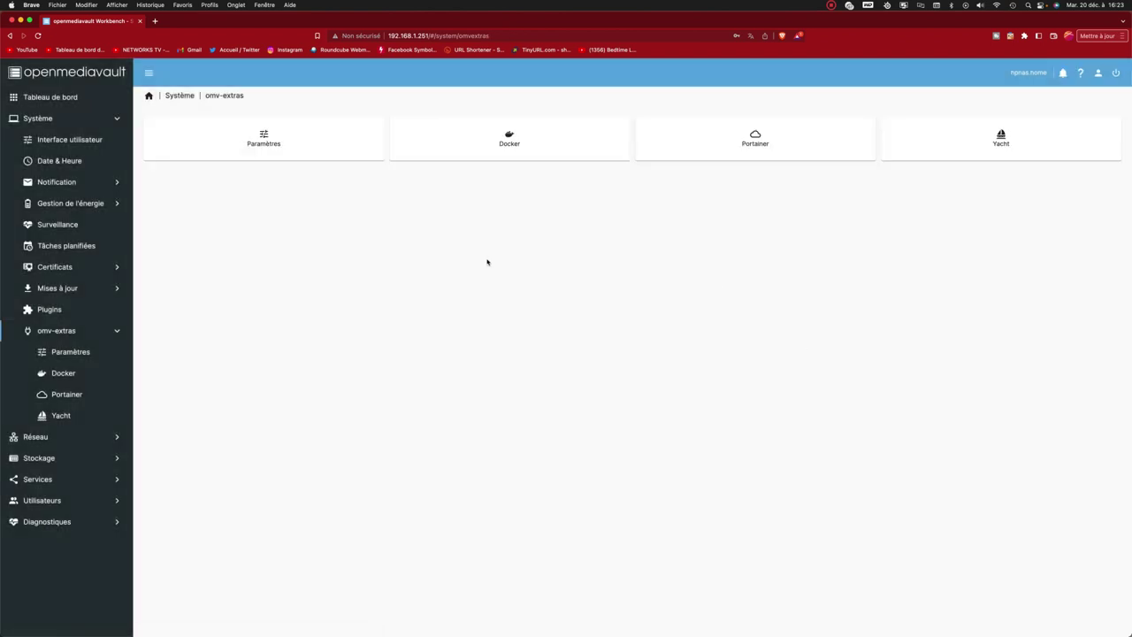
click(766, 134)
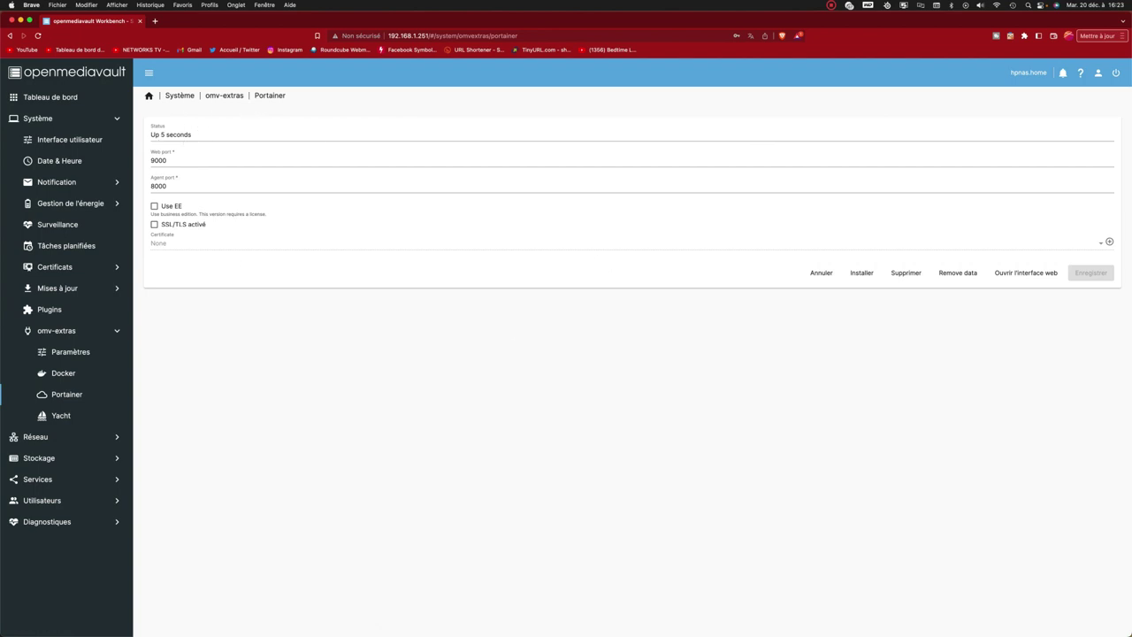
Open the Portainer web interface and create the admin user with a 12-character password.
click(1006, 279)
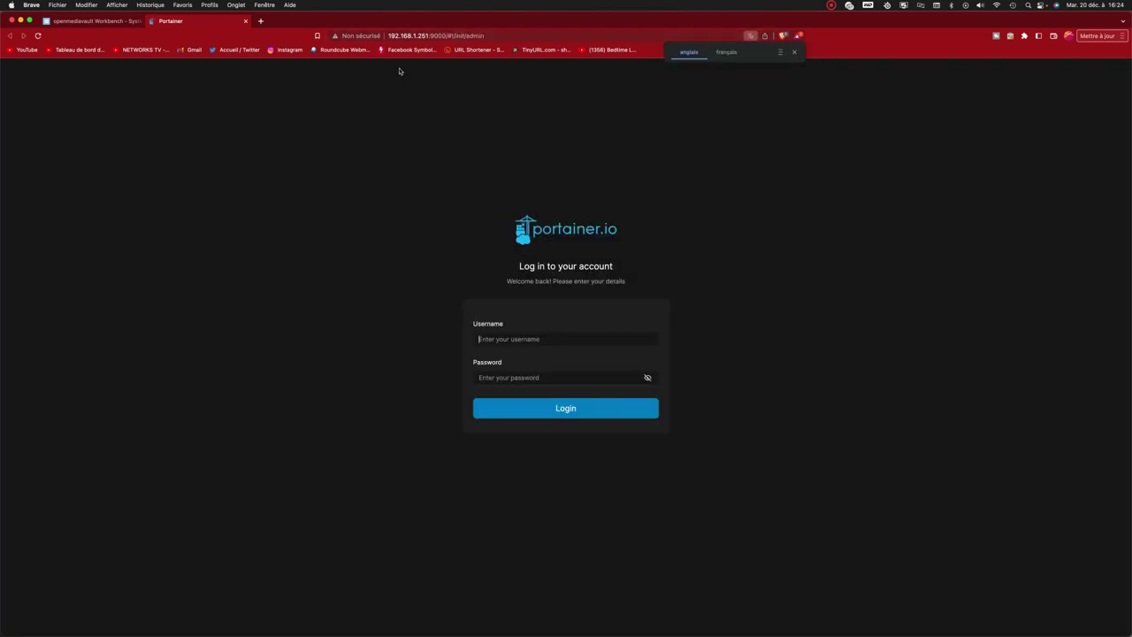
click(794, 52)
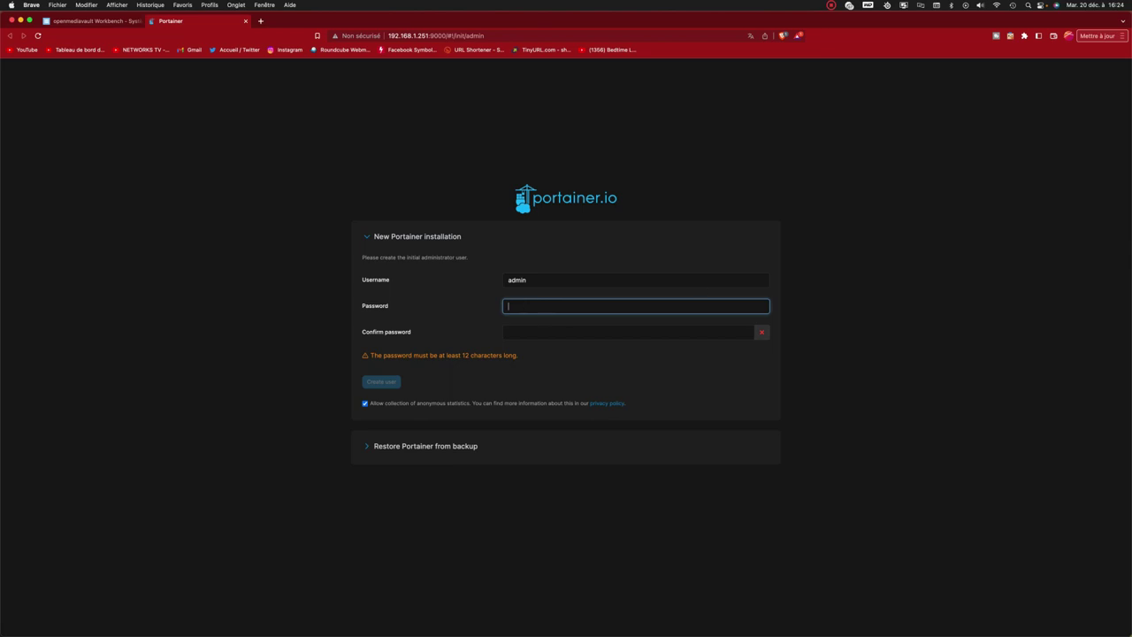
key(super+Tab)
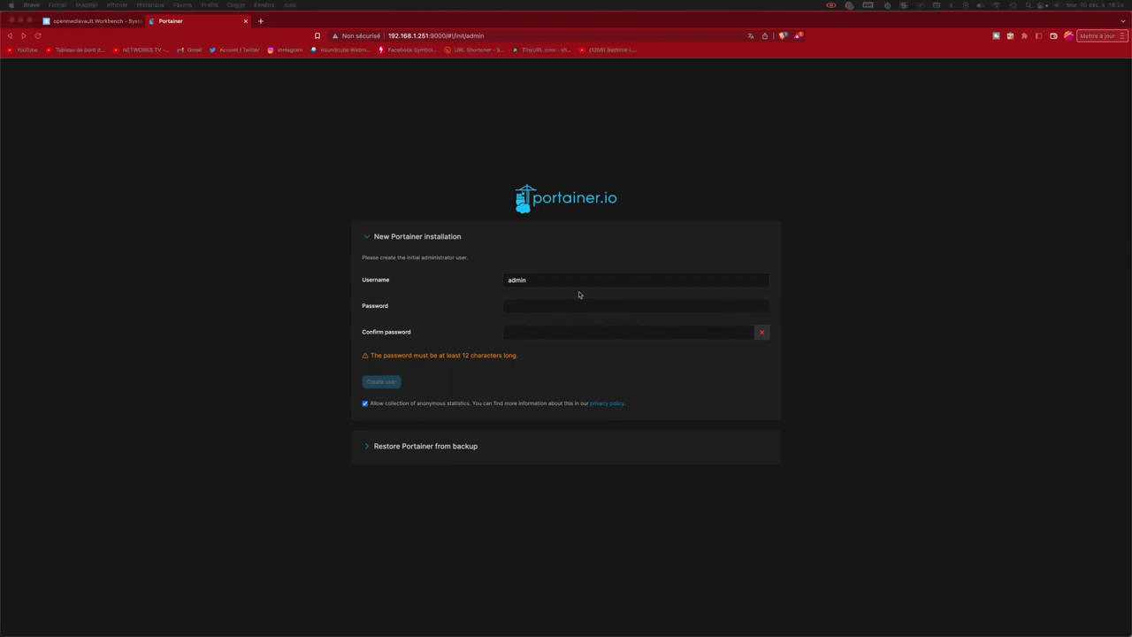
click(575, 304)
text(•)
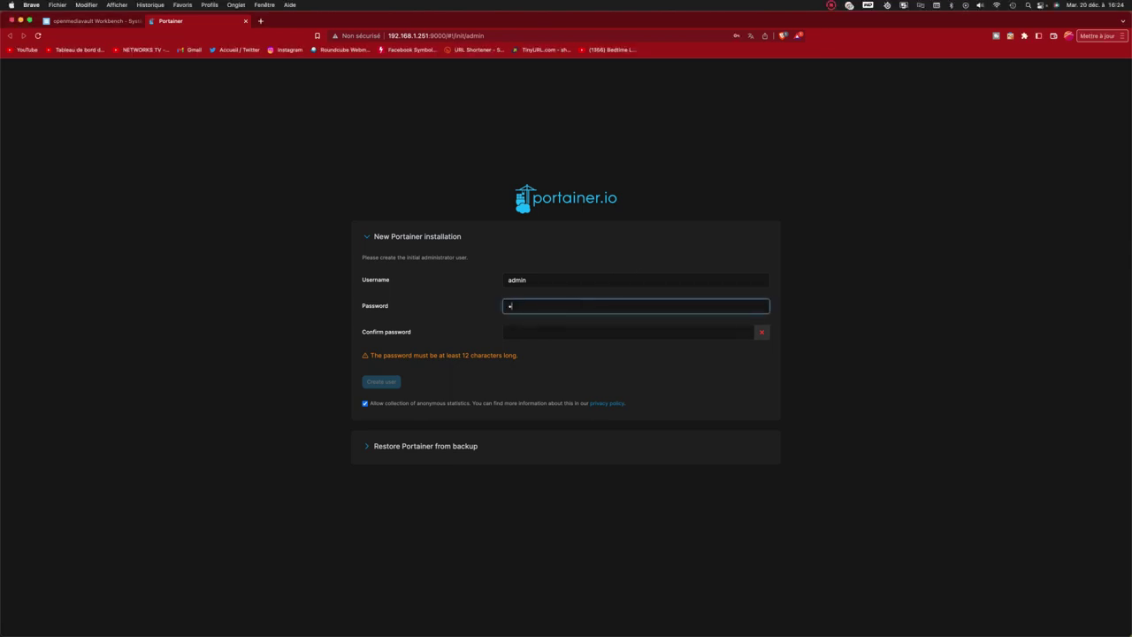
text(•••••••••••)
click(571, 331)
text(••••••••••••)
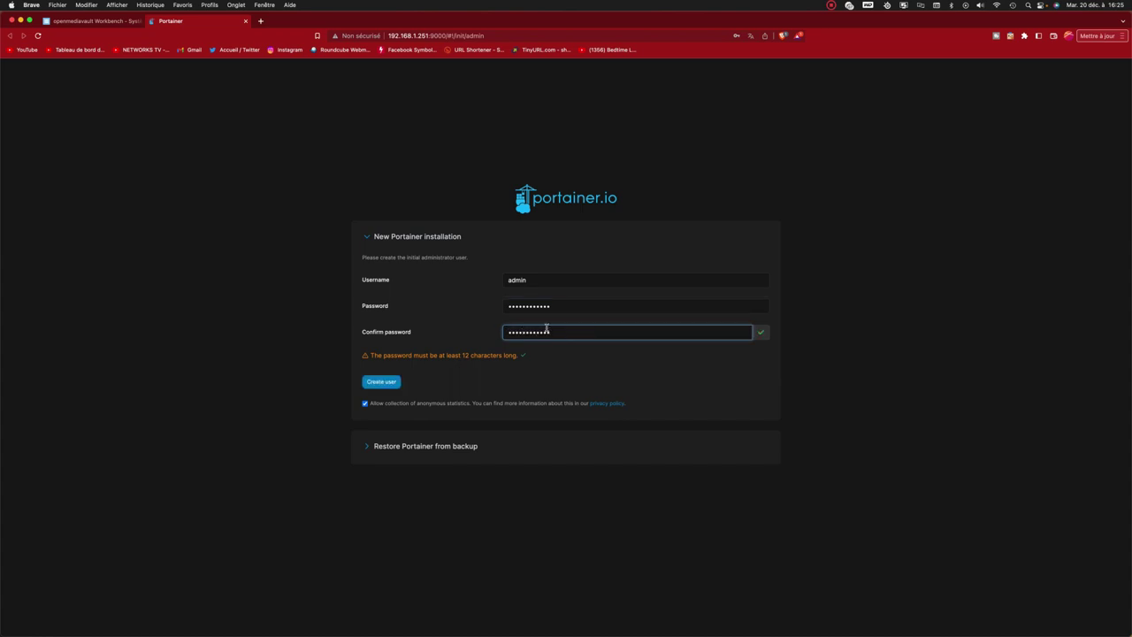
click(397, 383)
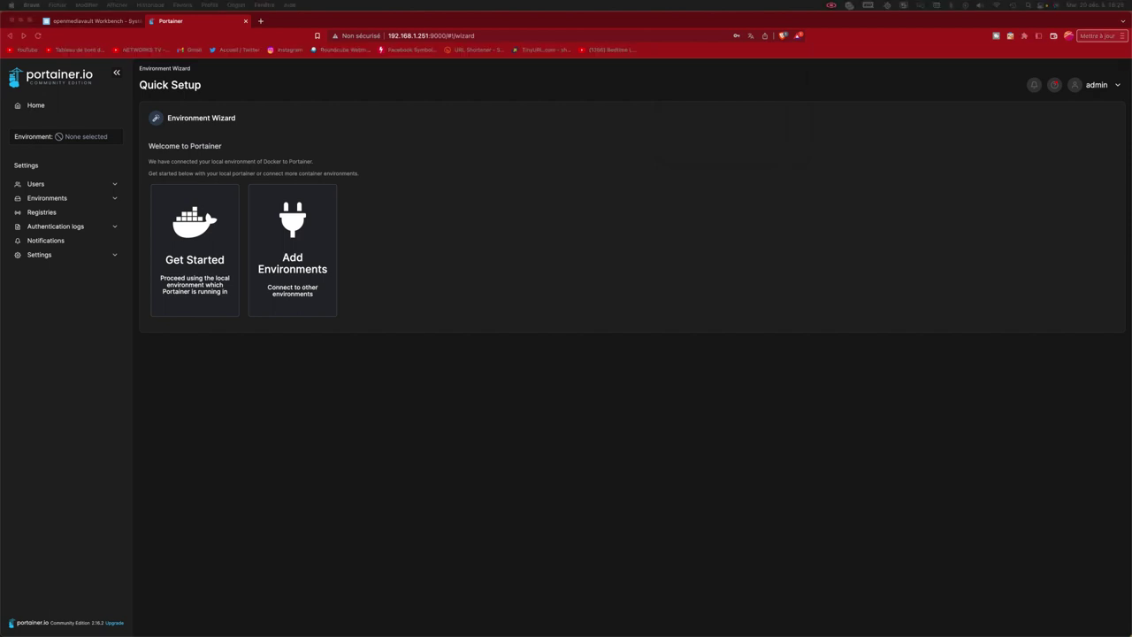
Choose the local Docker environment, list its containers, and start adding a new container.
click(205, 257)
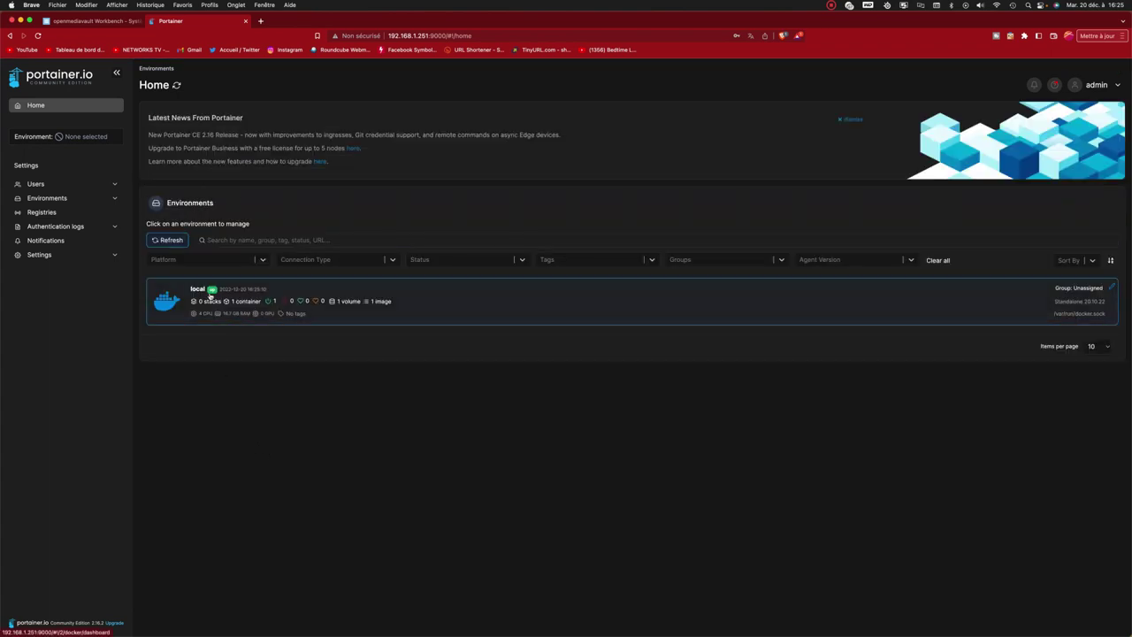
click(512, 292)
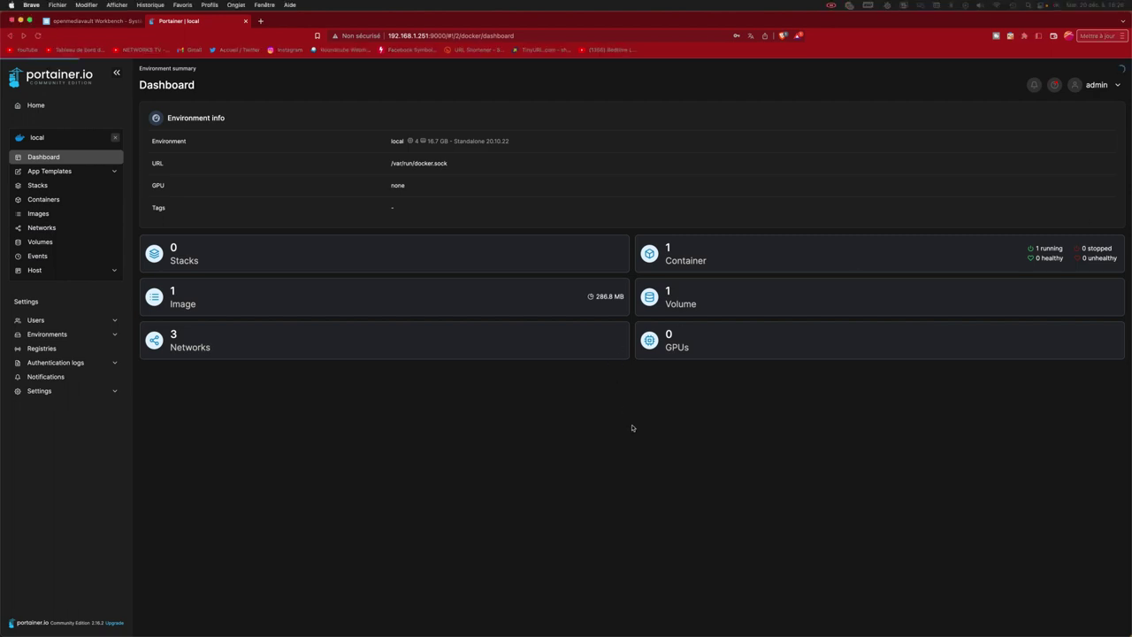
click(53, 201)
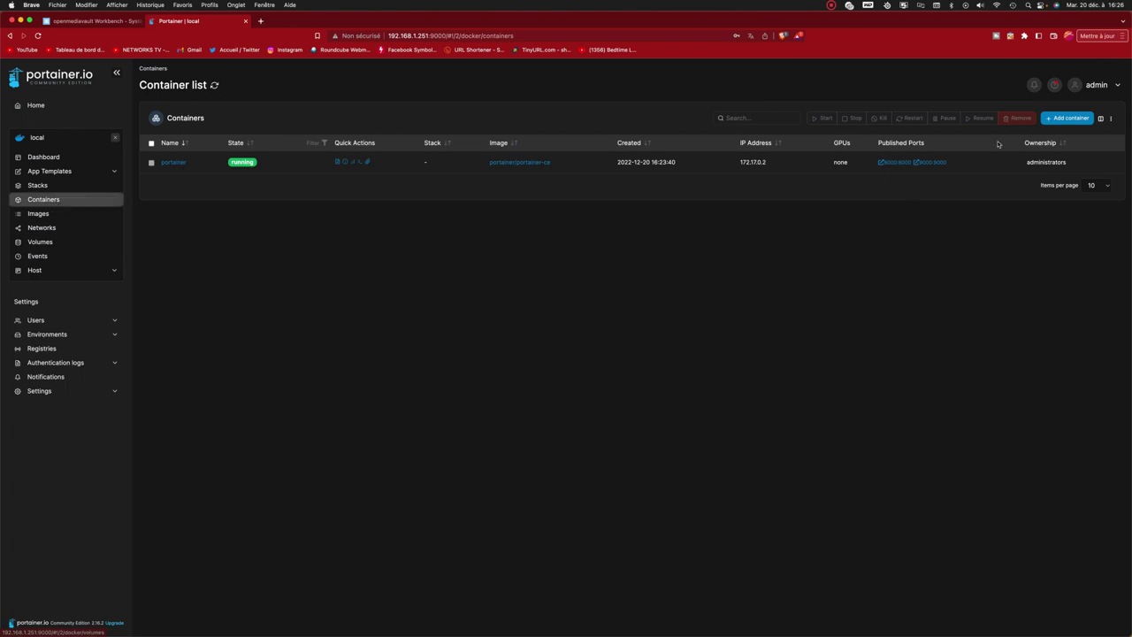
click(1071, 118)
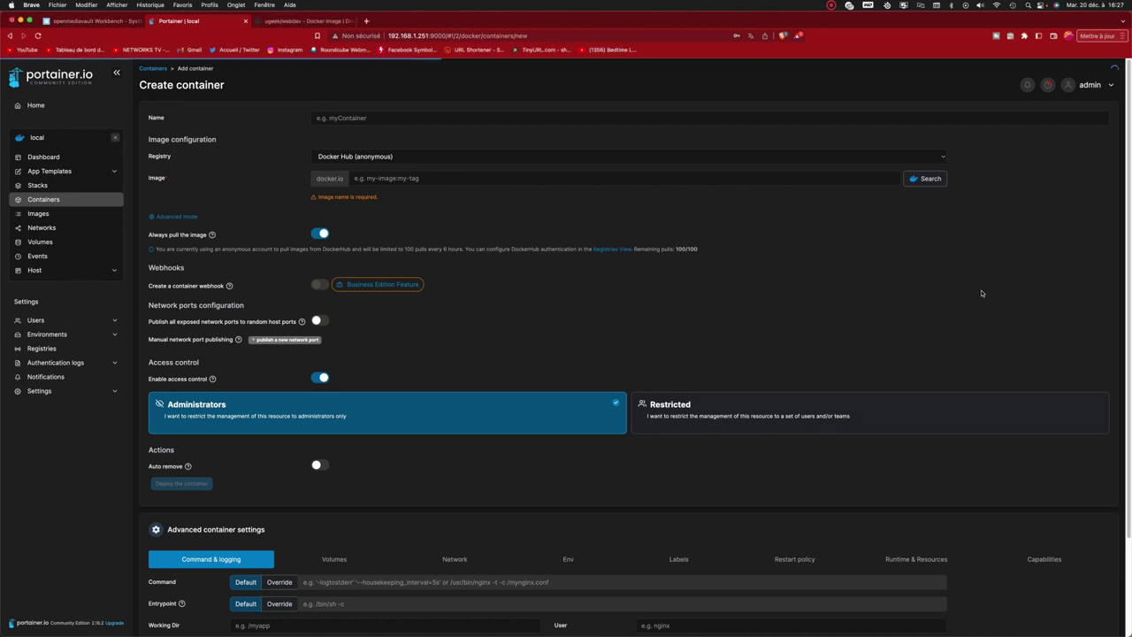
click(300, 21)
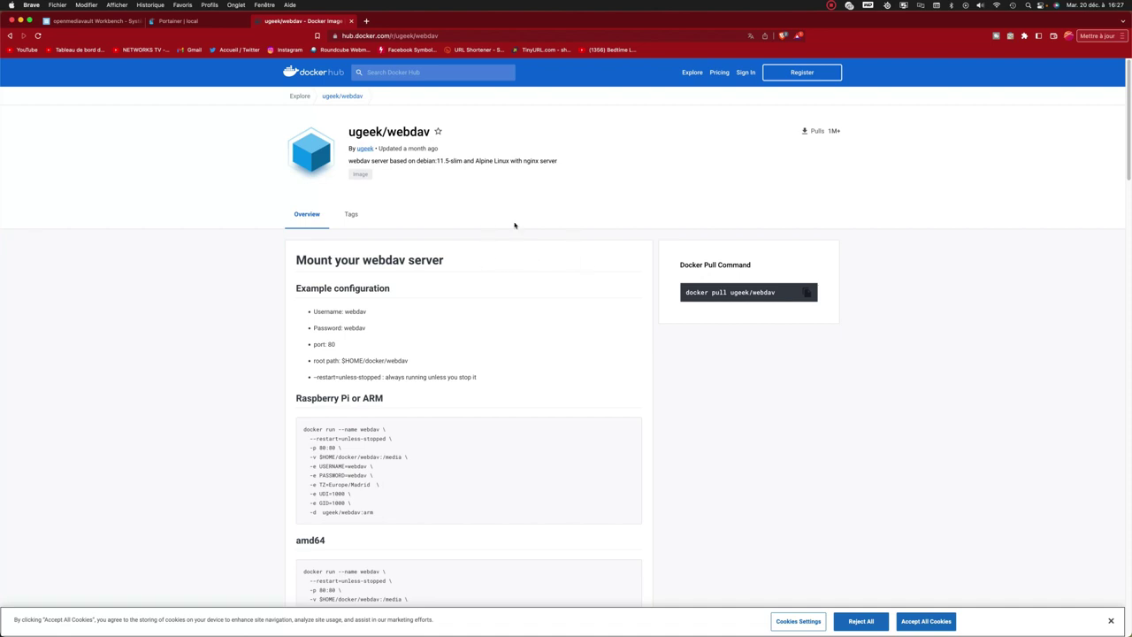
scroll(446, 189, down, 2)
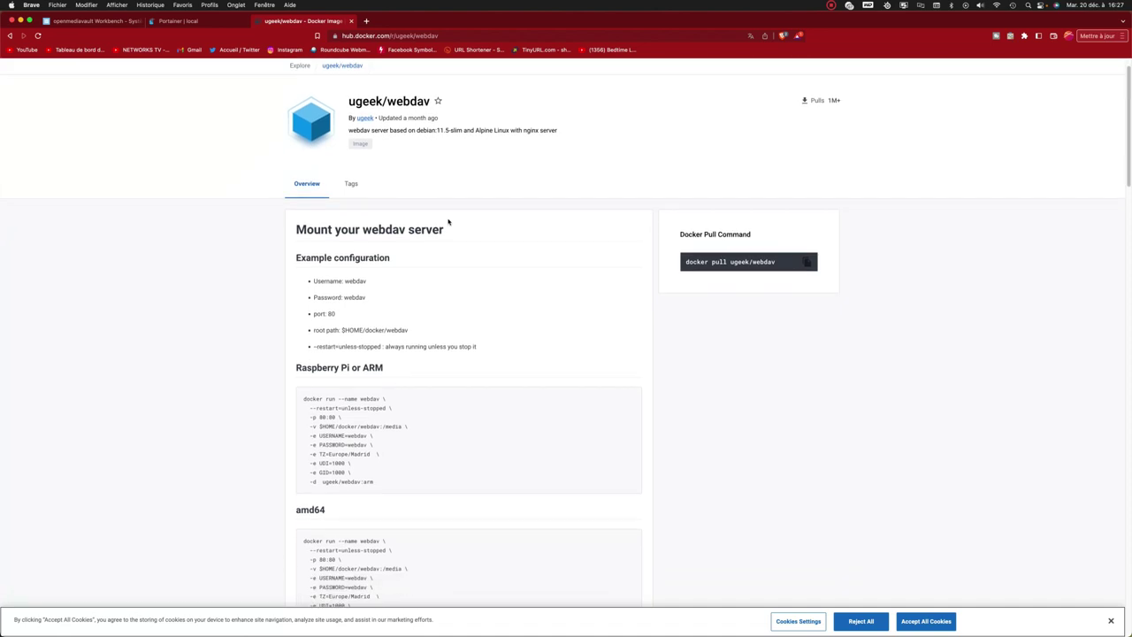
drag(298, 213, 450, 218)
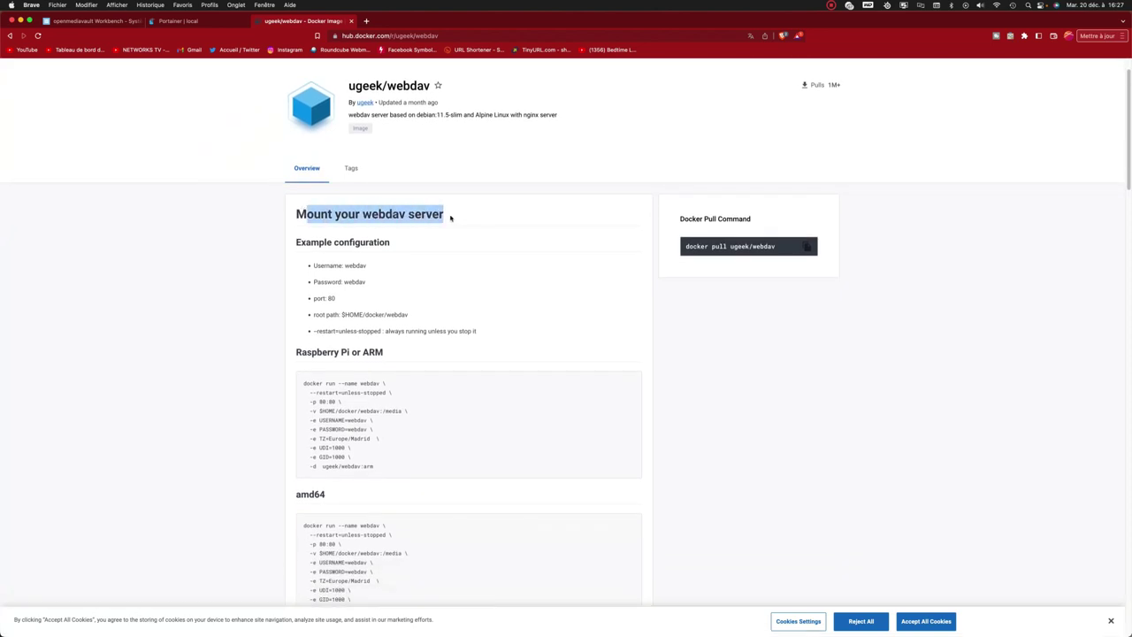
click(450, 218)
scroll(450, 218, down, 4)
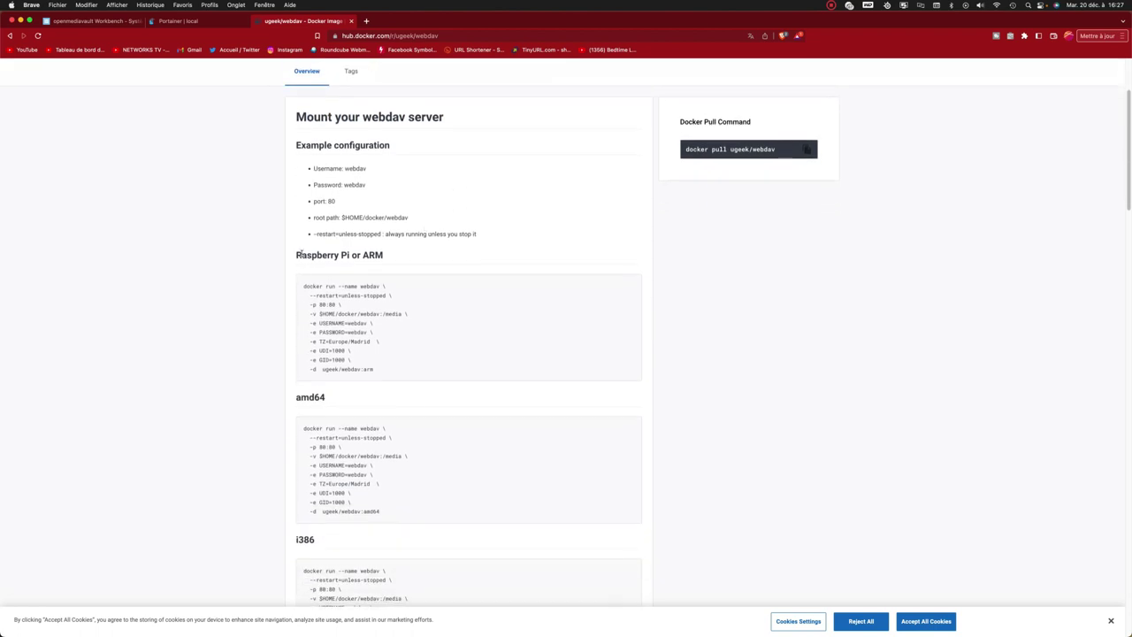
drag(298, 254, 384, 256)
click(408, 259)
drag(298, 397, 324, 397)
click(344, 394)
scroll(344, 394, down, 2)
scroll(339, 373, down, 4)
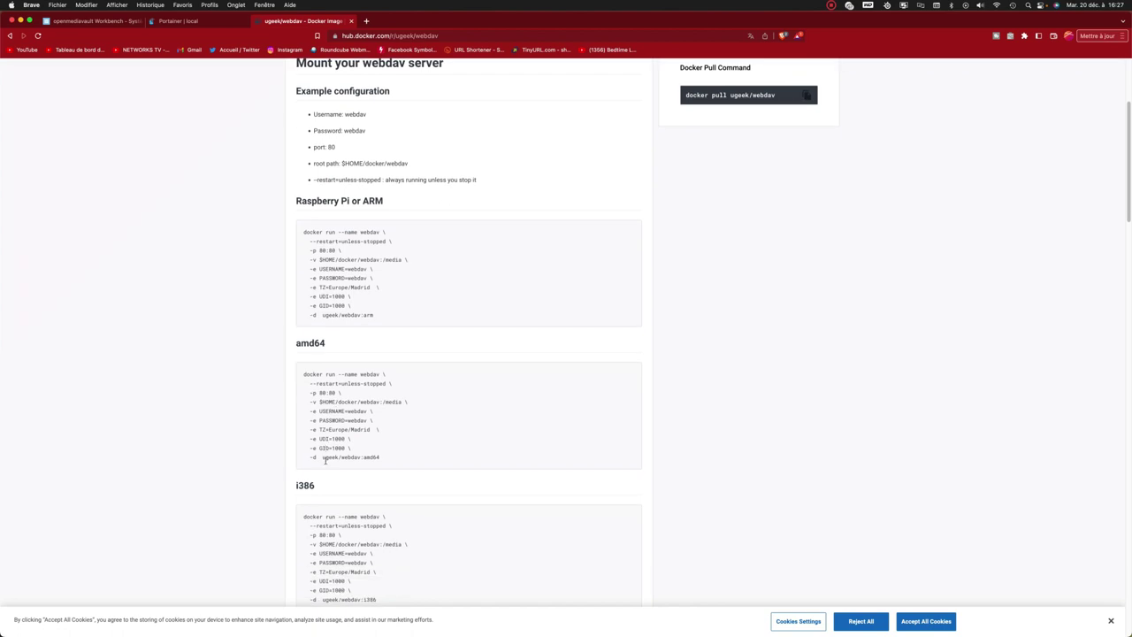
drag(297, 415, 315, 415)
click(366, 414)
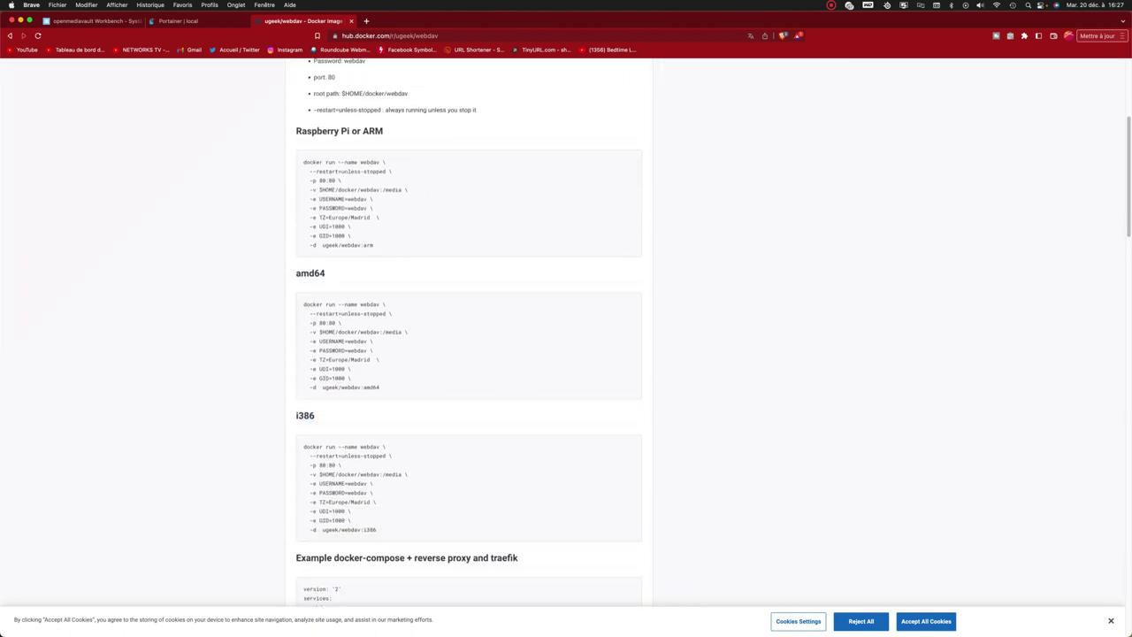
click(204, 21)
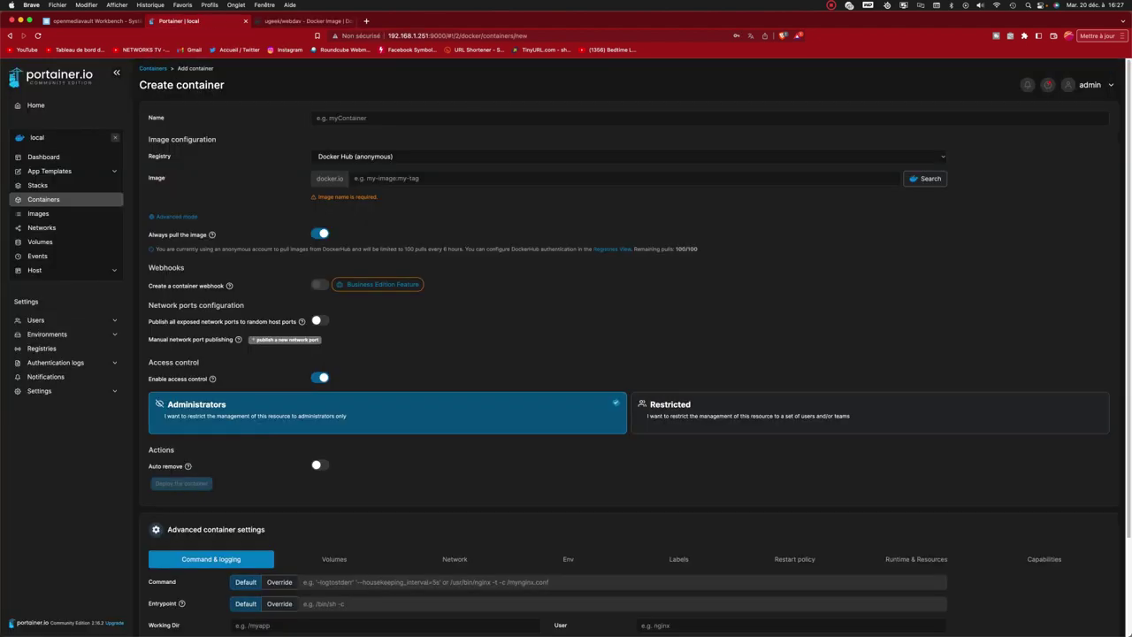
Name the container webdav and copy the ugeek/webdav:amd64 image name from Docker Hub.
click(371, 118)
text(webdav)
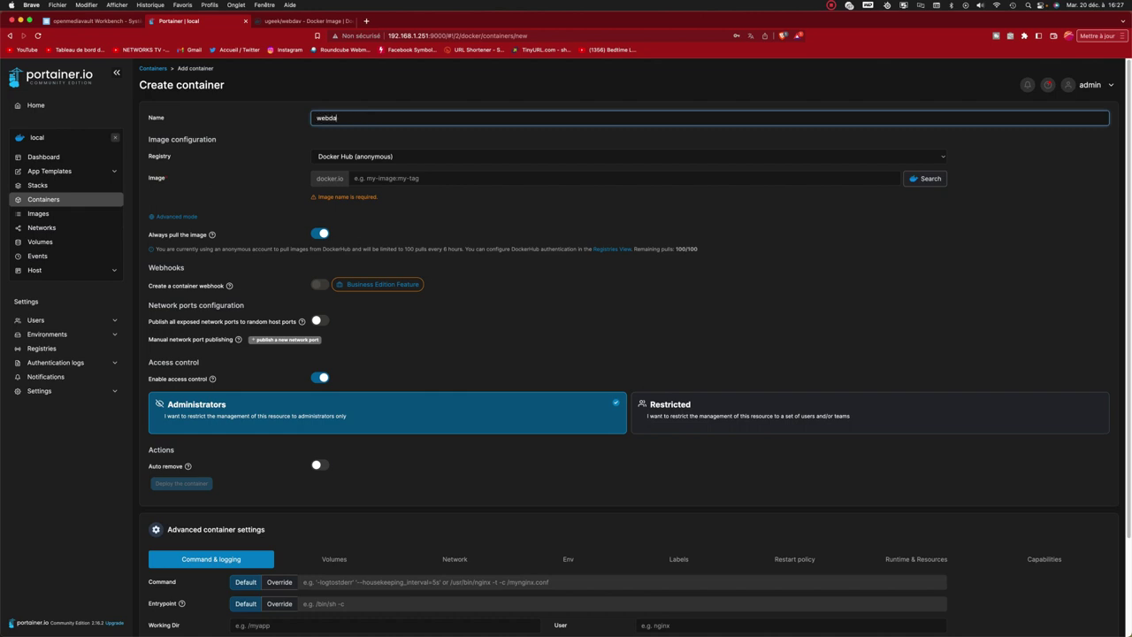
click(445, 217)
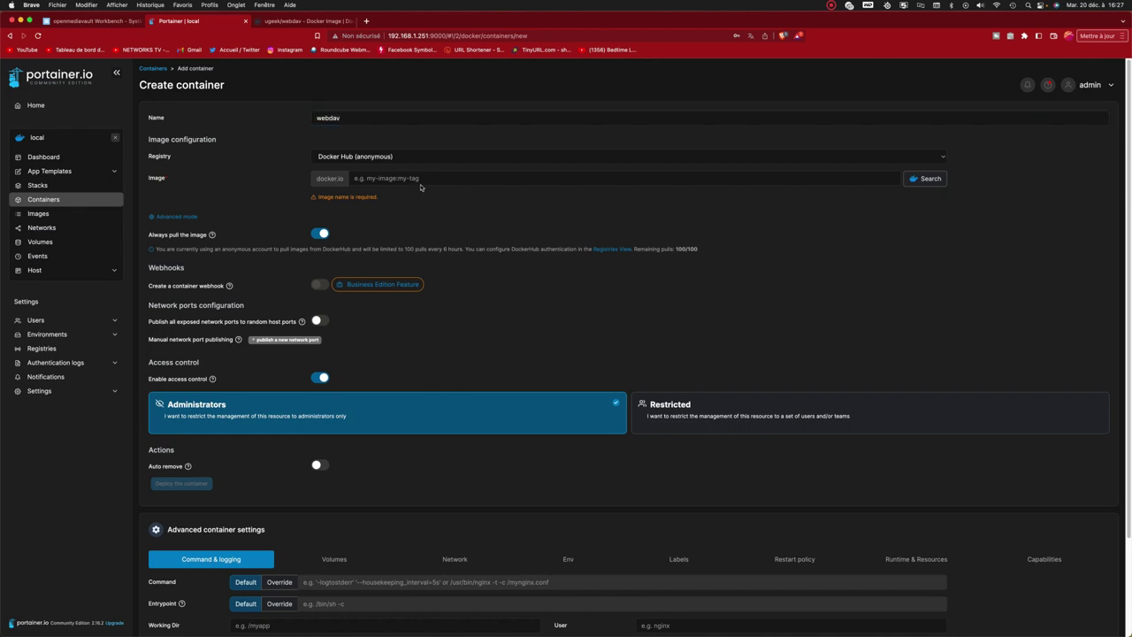
click(314, 22)
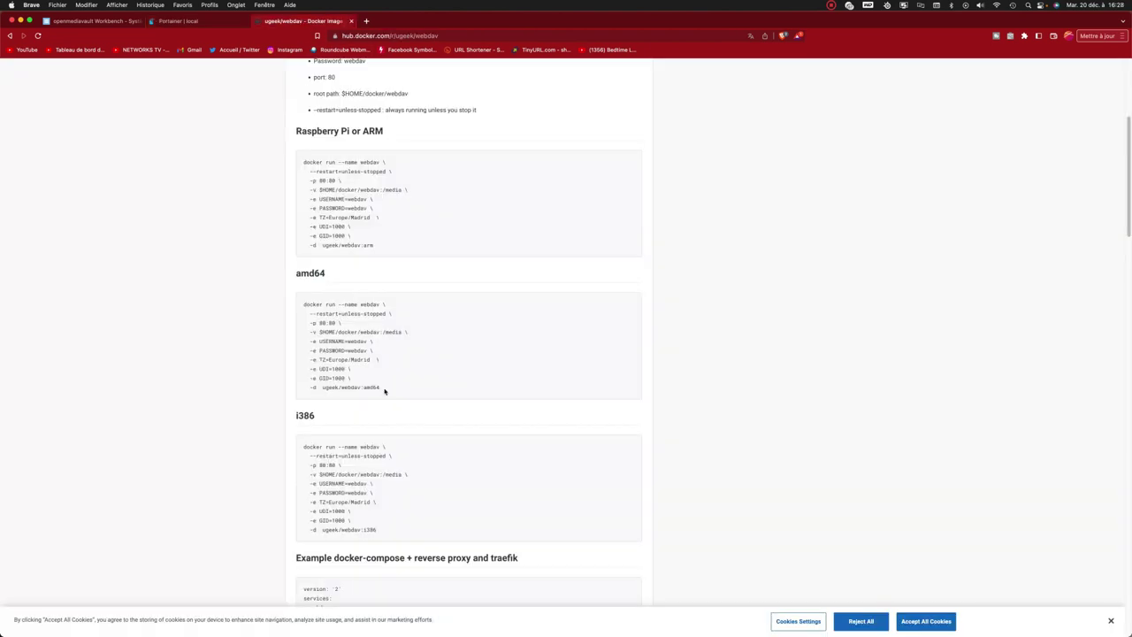
drag(384, 390, 323, 389)
right_click(341, 389)
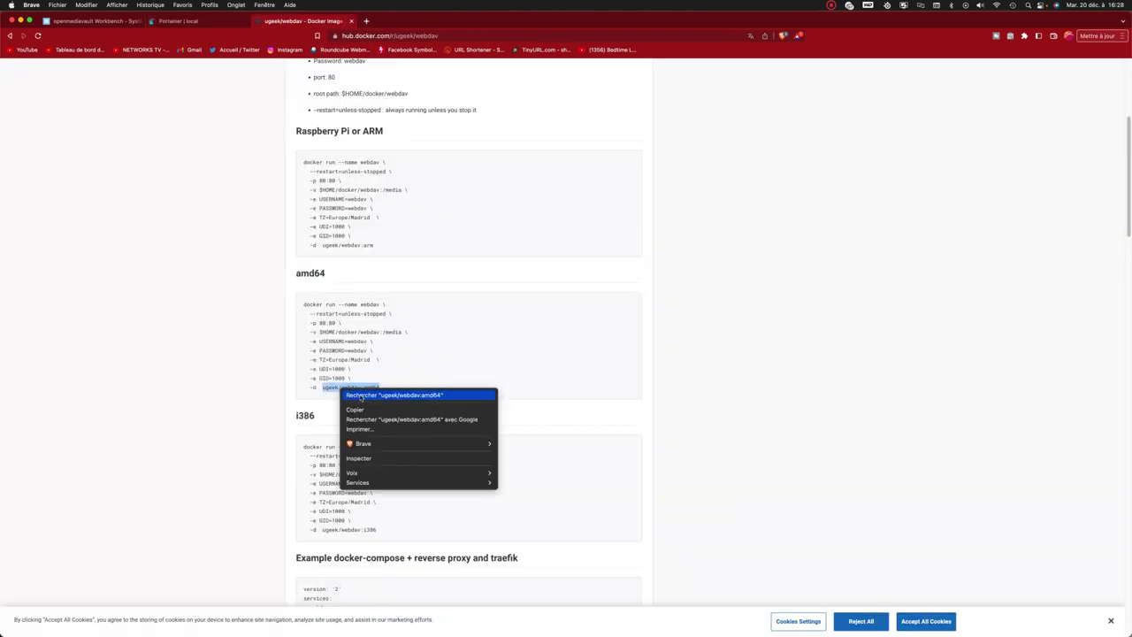
click(354, 410)
Paste ugeek/webdav:amd64 as the image and deploy the webdav container.
click(177, 20)
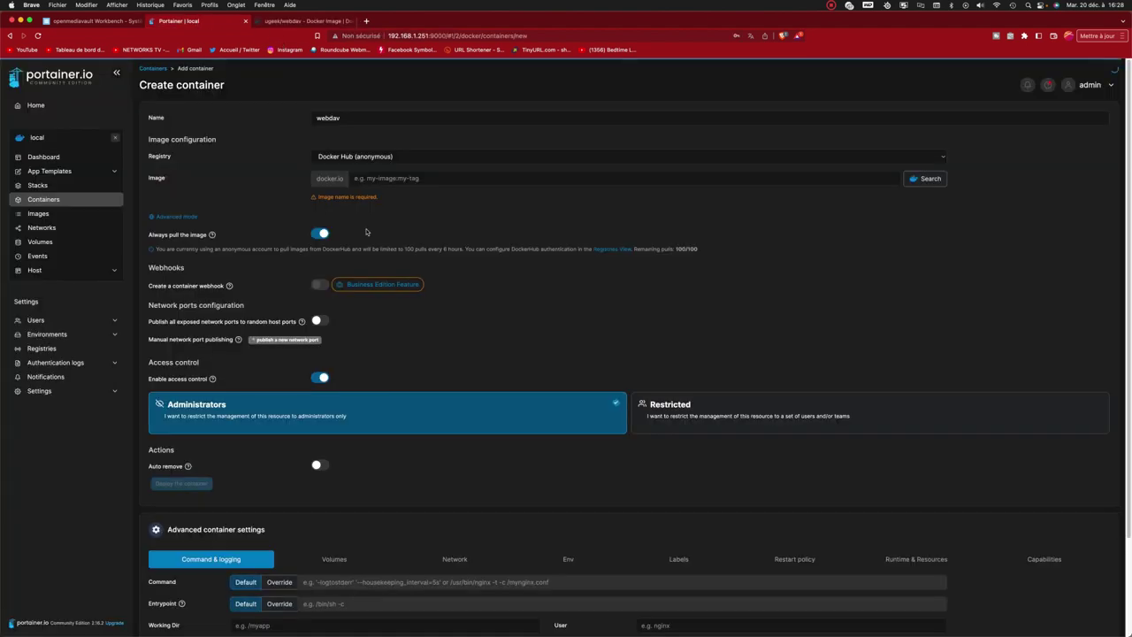
click(381, 178)
right_click(383, 177)
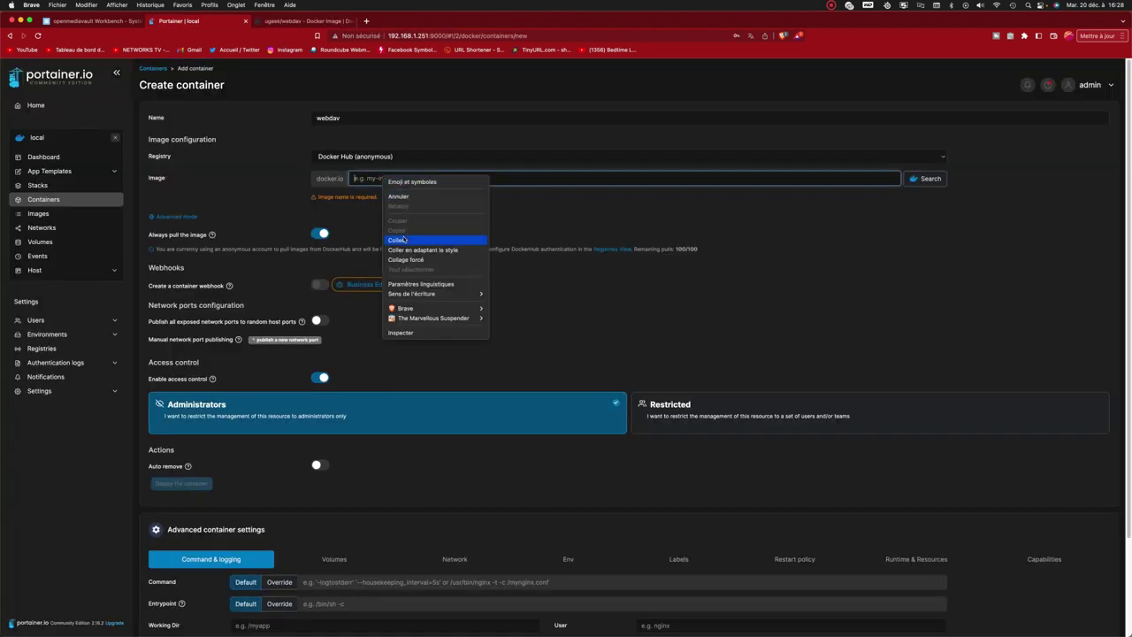
click(398, 240)
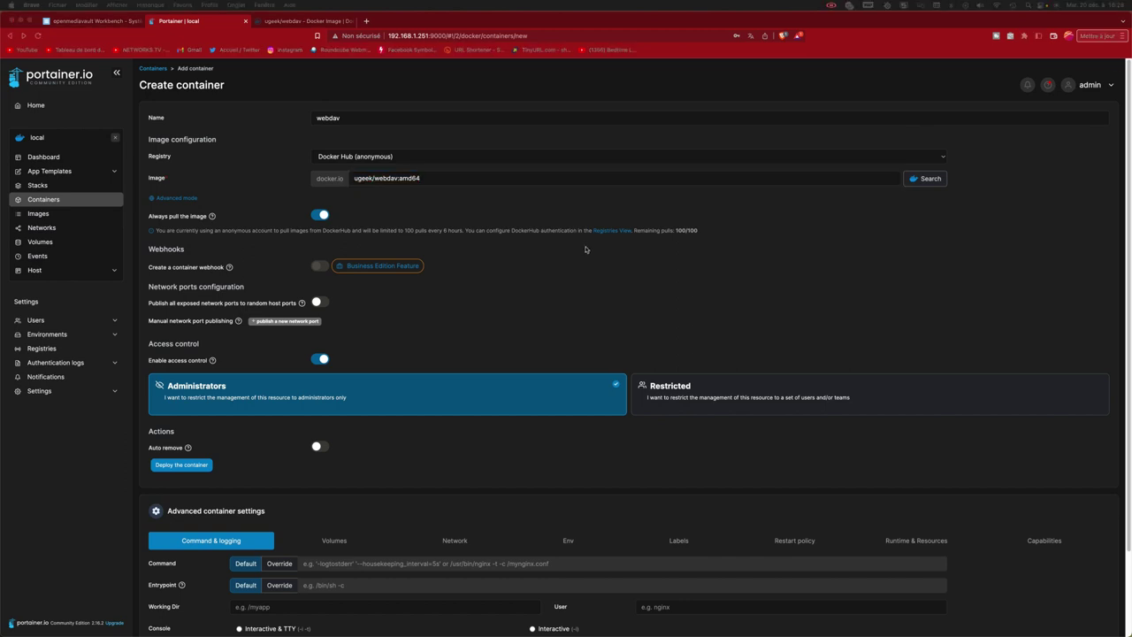
scroll(587, 250, down, 3)
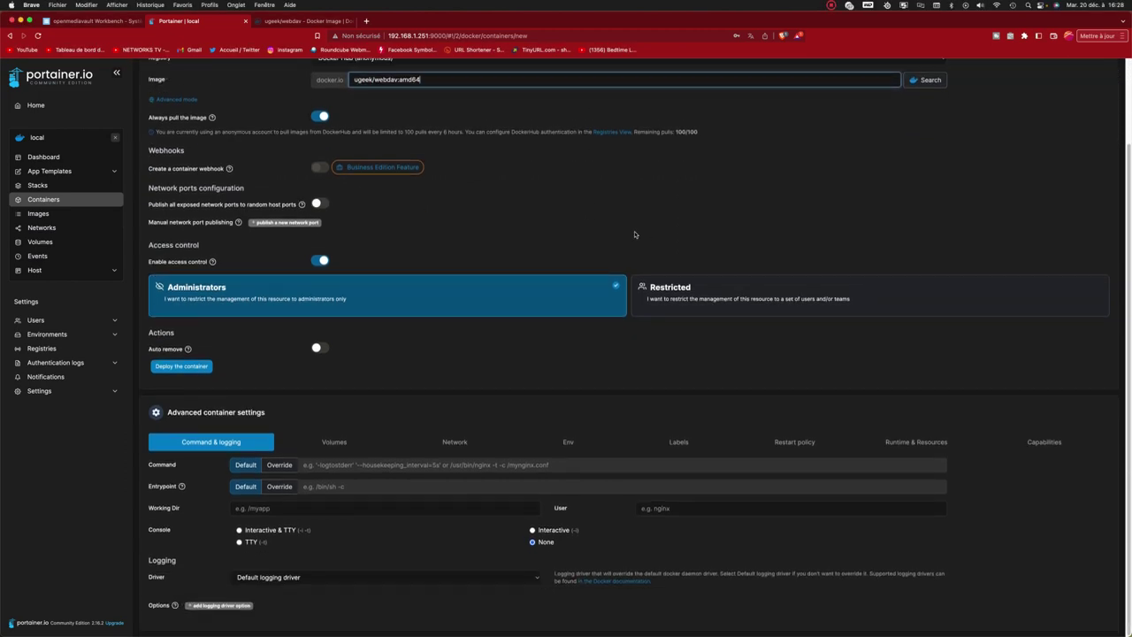
click(195, 368)
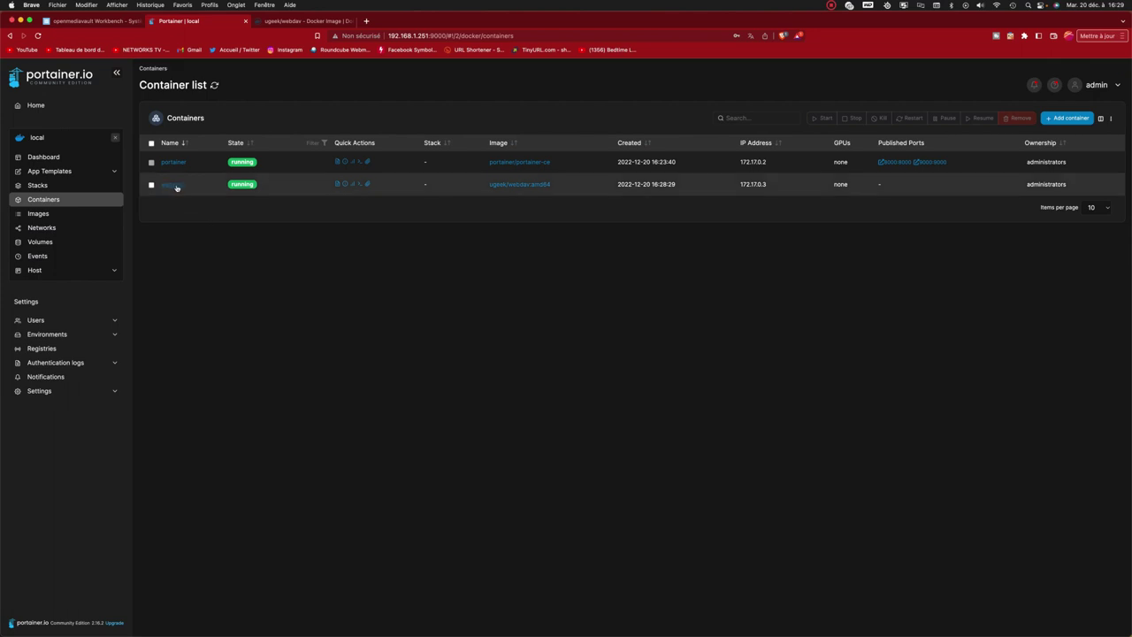
Duplicate the webdav container for editing and publish container port 80.
click(172, 185)
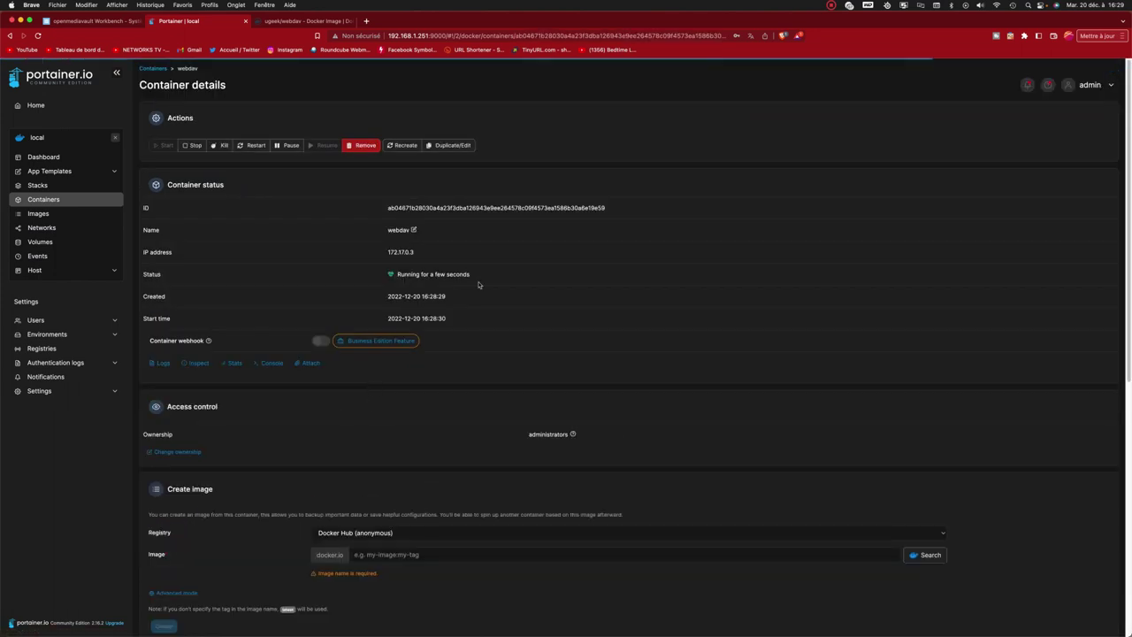
click(454, 146)
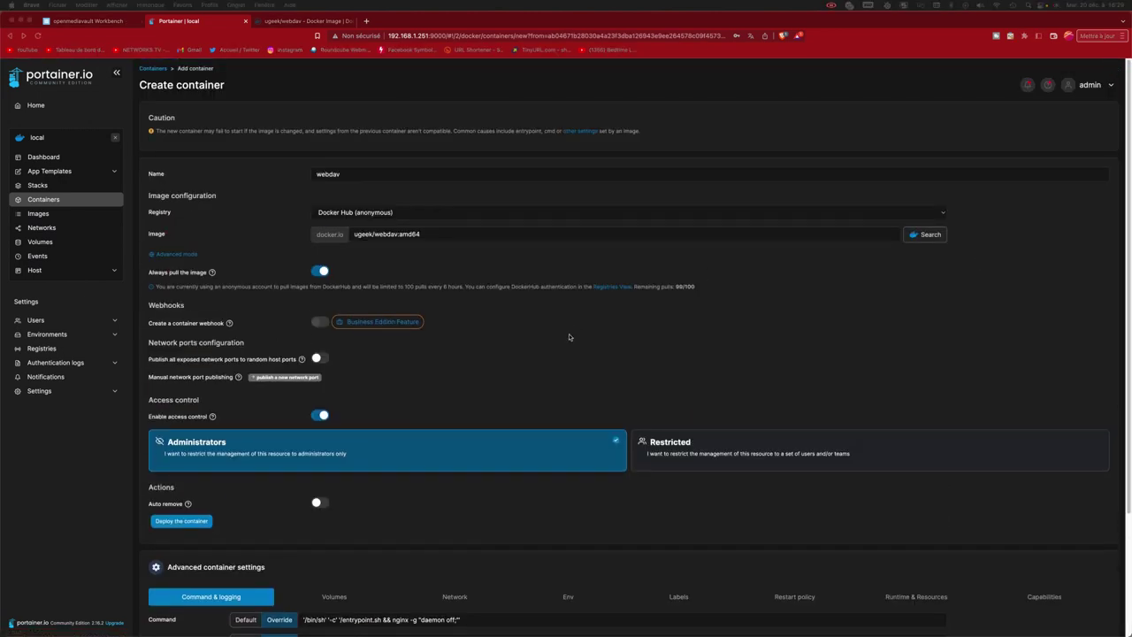
click(296, 379)
click(612, 393)
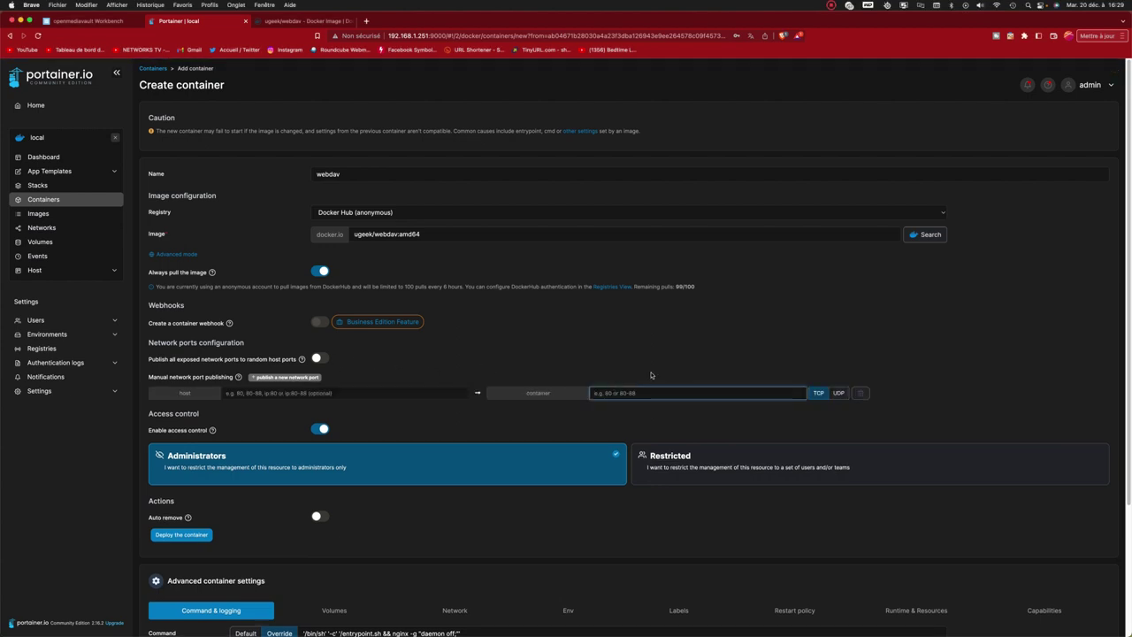
text(80)
click(466, 278)
Make the /media volume a bind mount, then switch to the openmediavault page.
scroll(466, 278, down, 2)
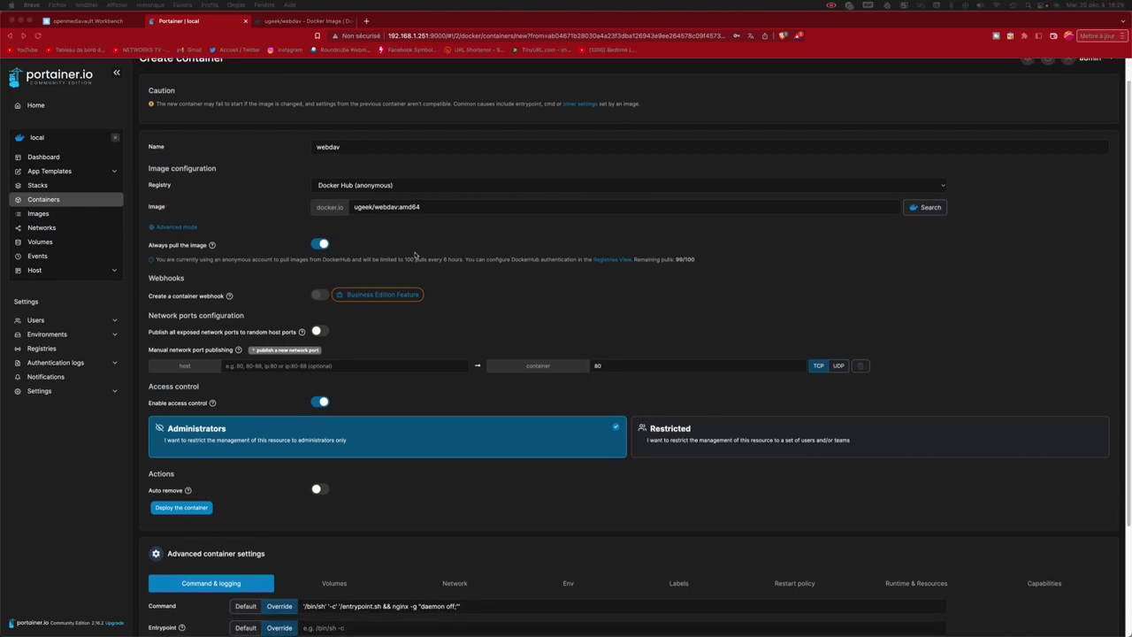
scroll(466, 278, down, 2)
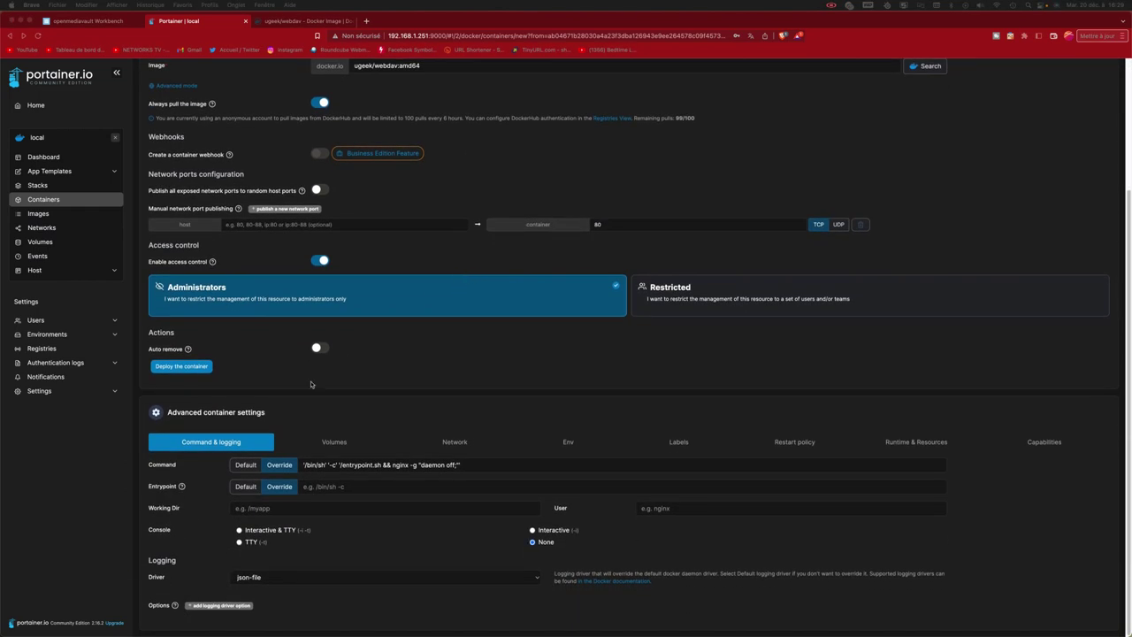
click(334, 442)
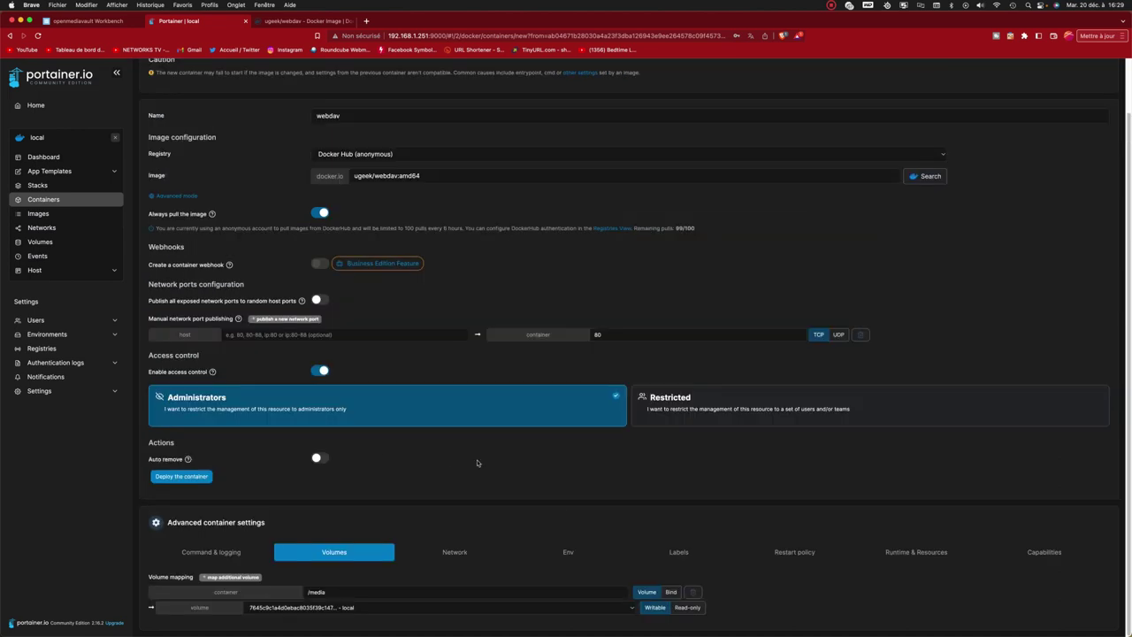
click(671, 593)
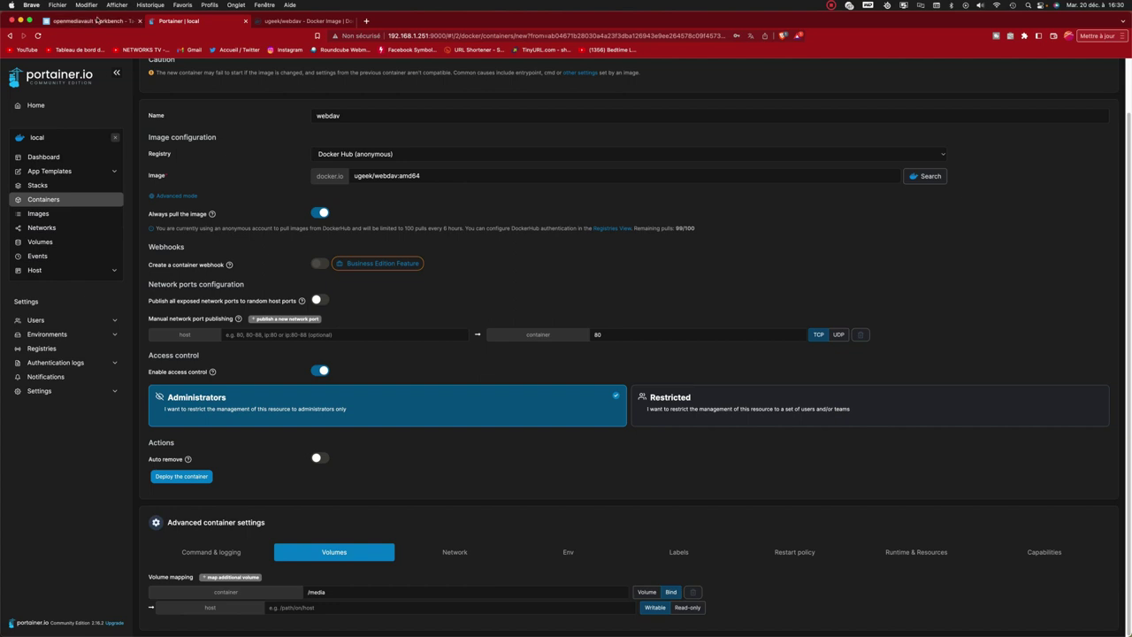
click(95, 21)
Copy the root shared folder's absolute path from Stockage > Dossiers partagés and return to Portainer.
click(71, 163)
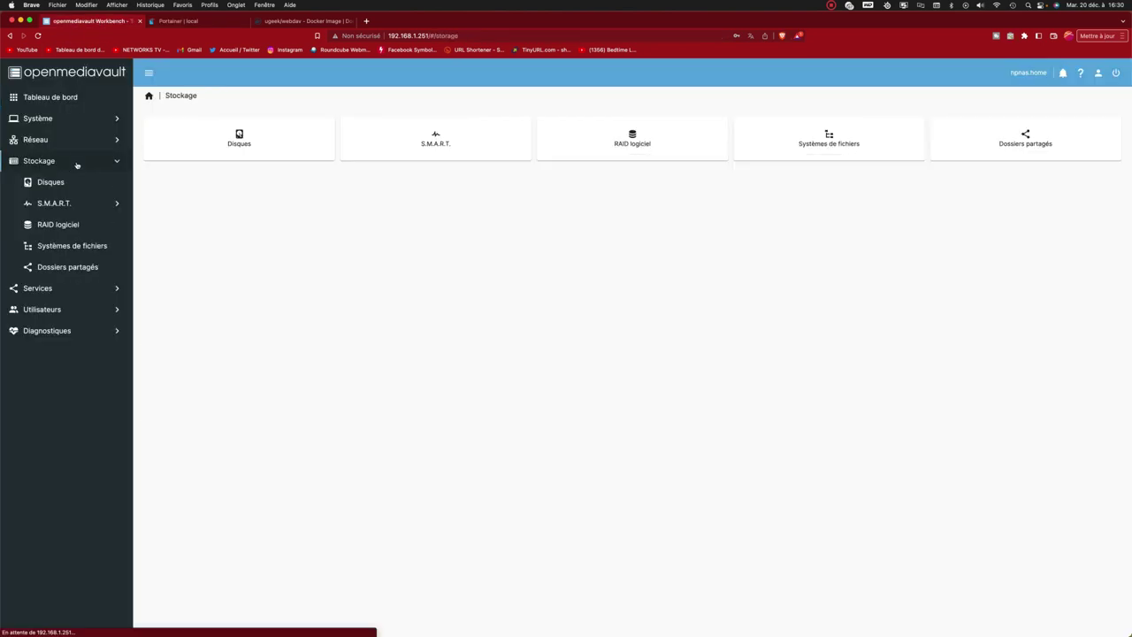
click(81, 265)
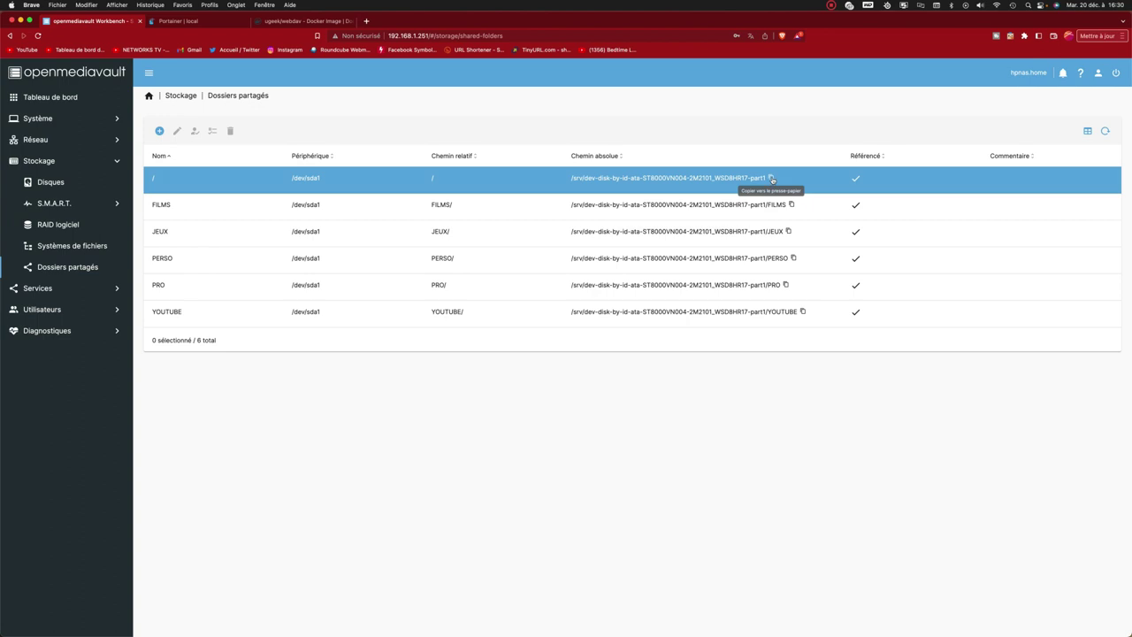
click(771, 178)
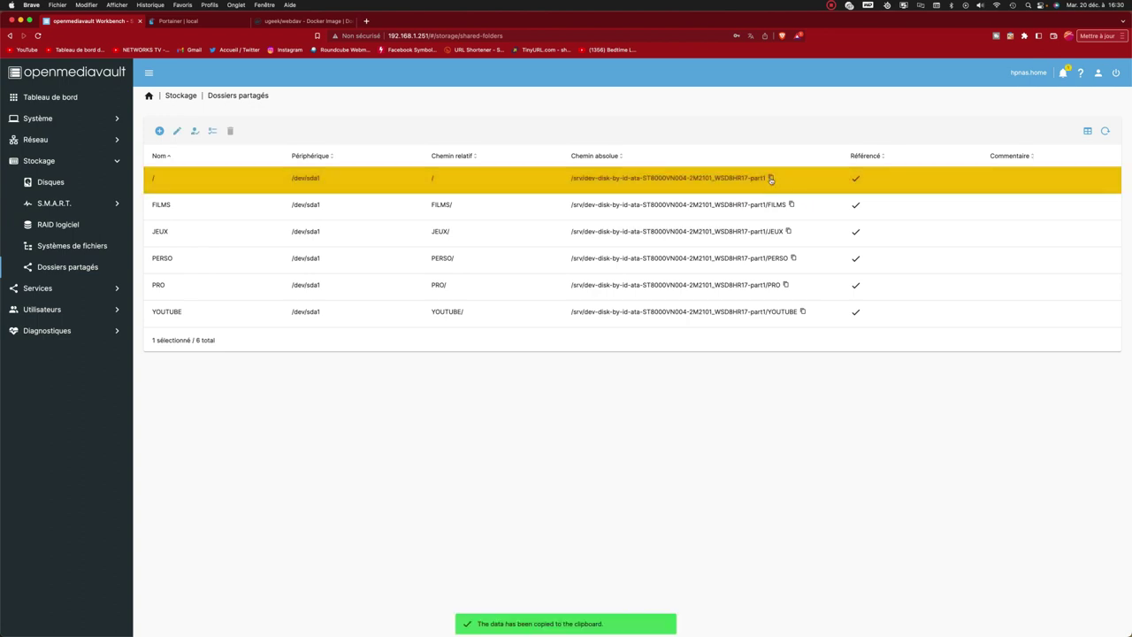
click(301, 20)
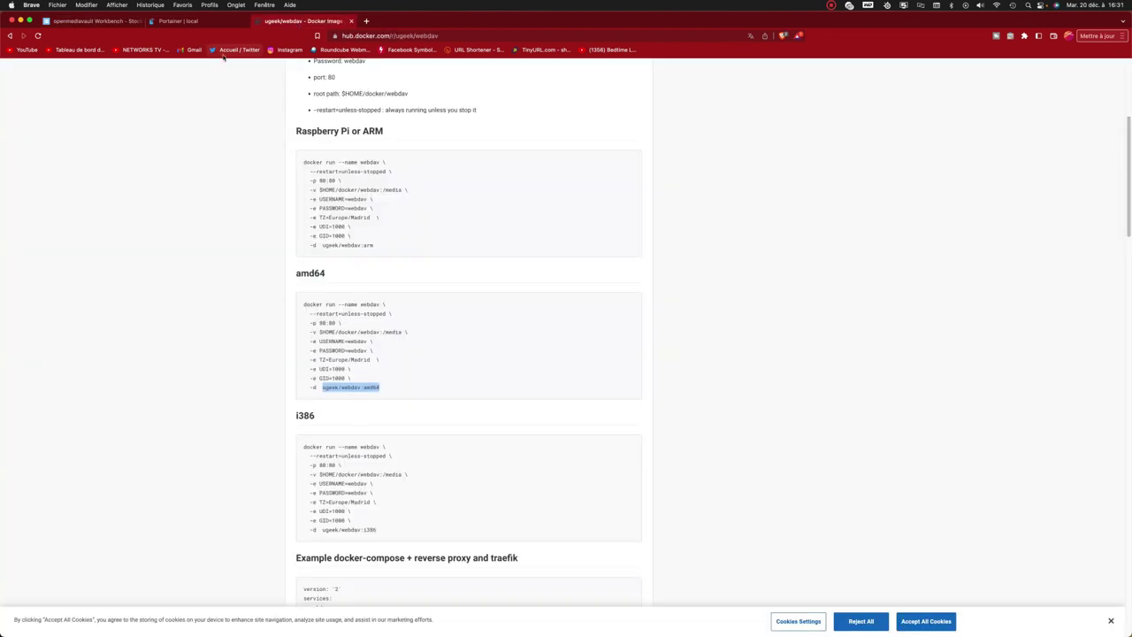
click(177, 20)
Paste the root shared folder path as the /media host path and add two environment variable rows.
click(330, 607)
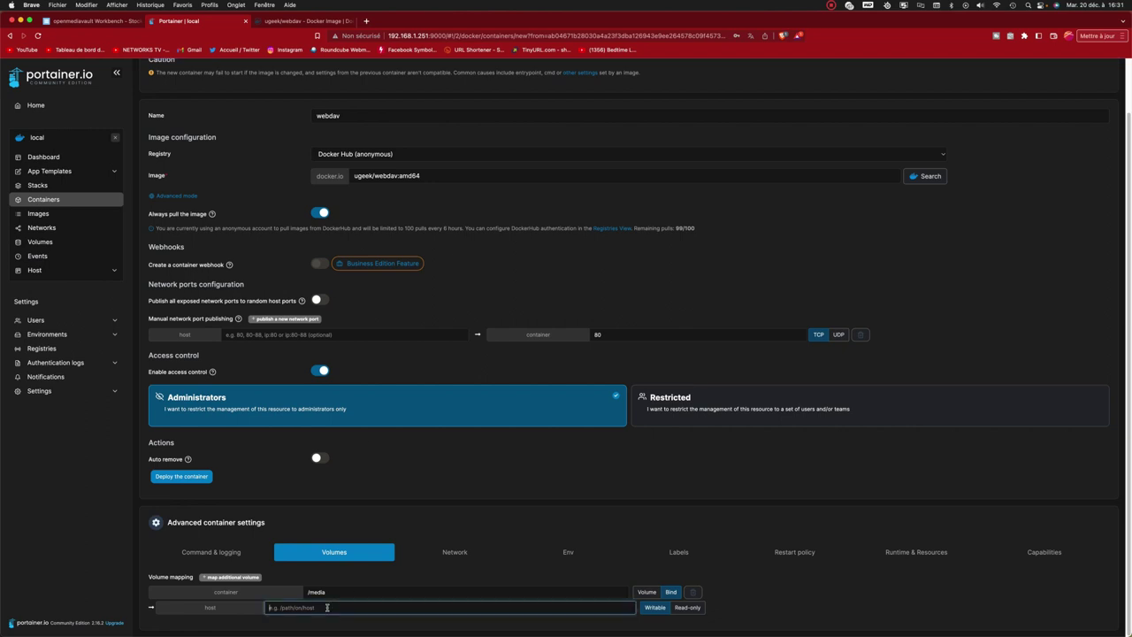
right_click(330, 607)
click(357, 535)
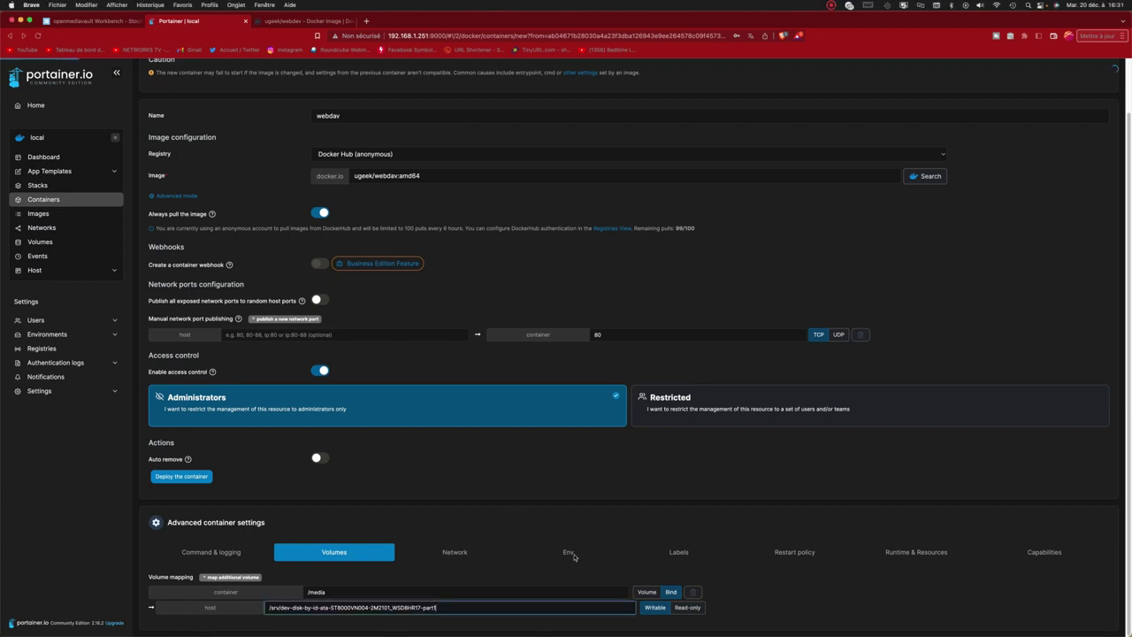
click(568, 553)
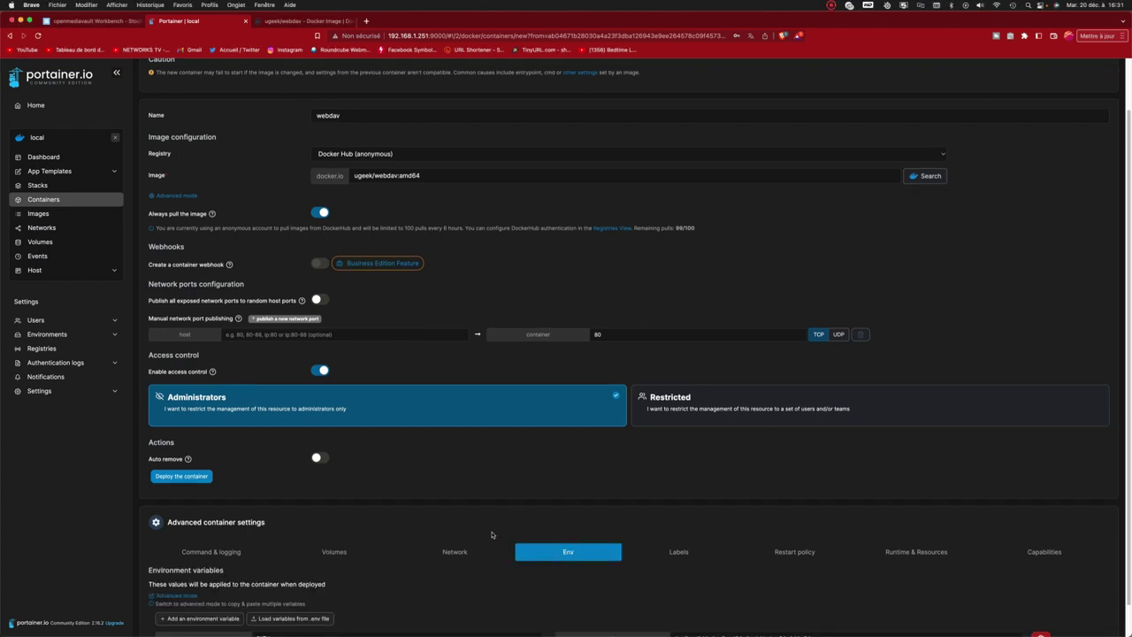
scroll(492, 534, down, 1)
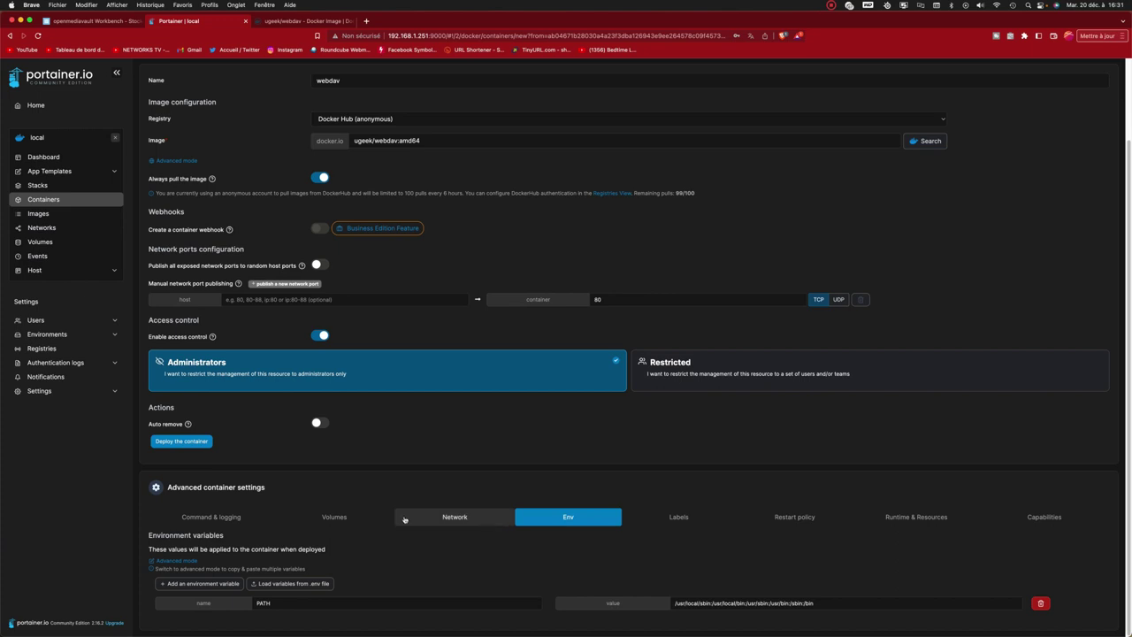
click(227, 586)
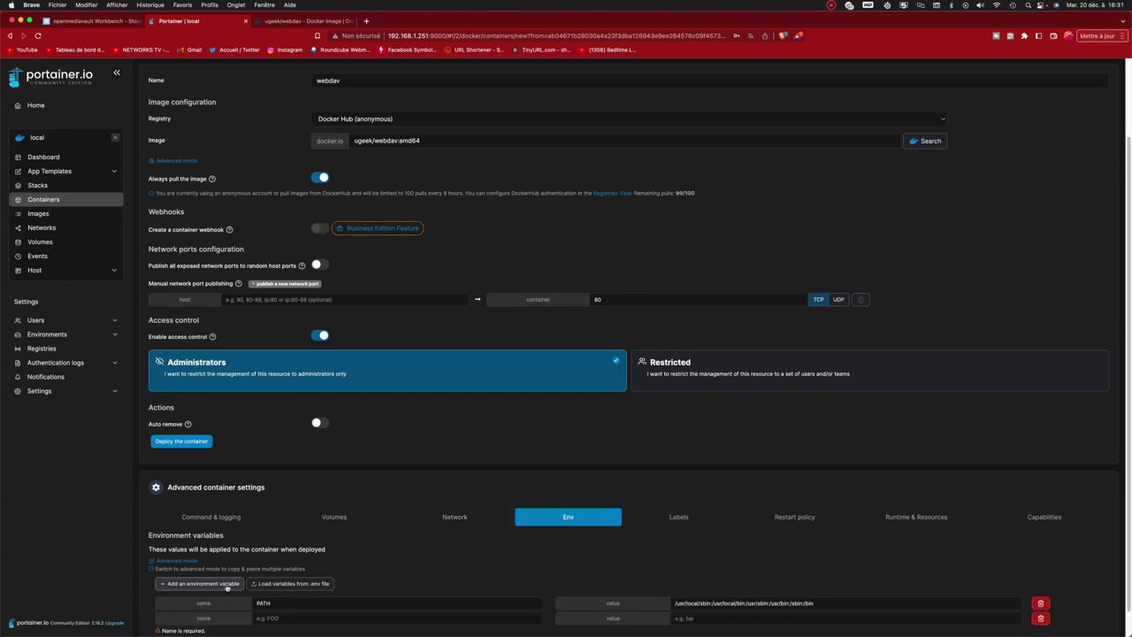
click(228, 587)
scroll(390, 581, down, 2)
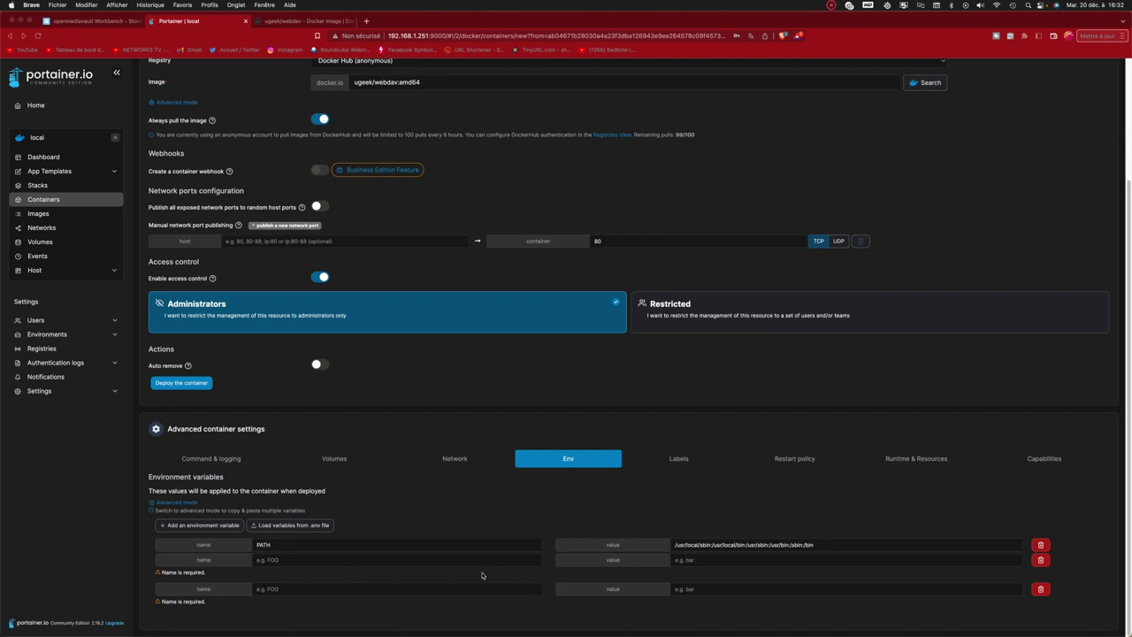
Copy USERNAME from the Docker Hub command and paste it as the second variable's name.
click(305, 20)
click(376, 369)
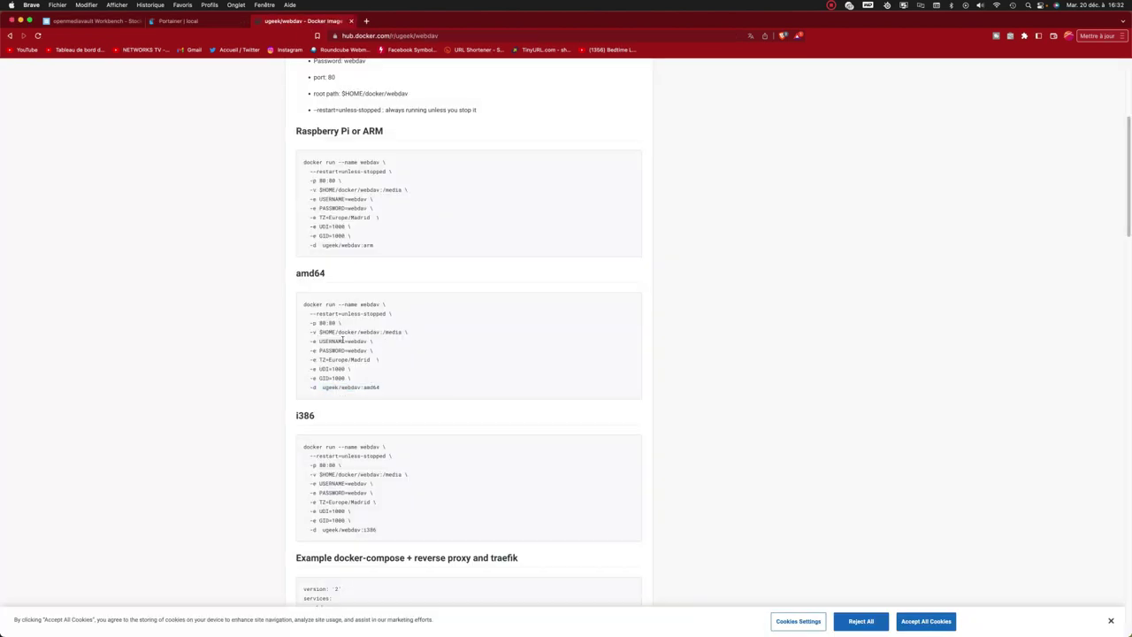
drag(344, 341, 320, 340)
right_click(337, 341)
click(371, 361)
click(184, 21)
right_click(324, 559)
click(372, 538)
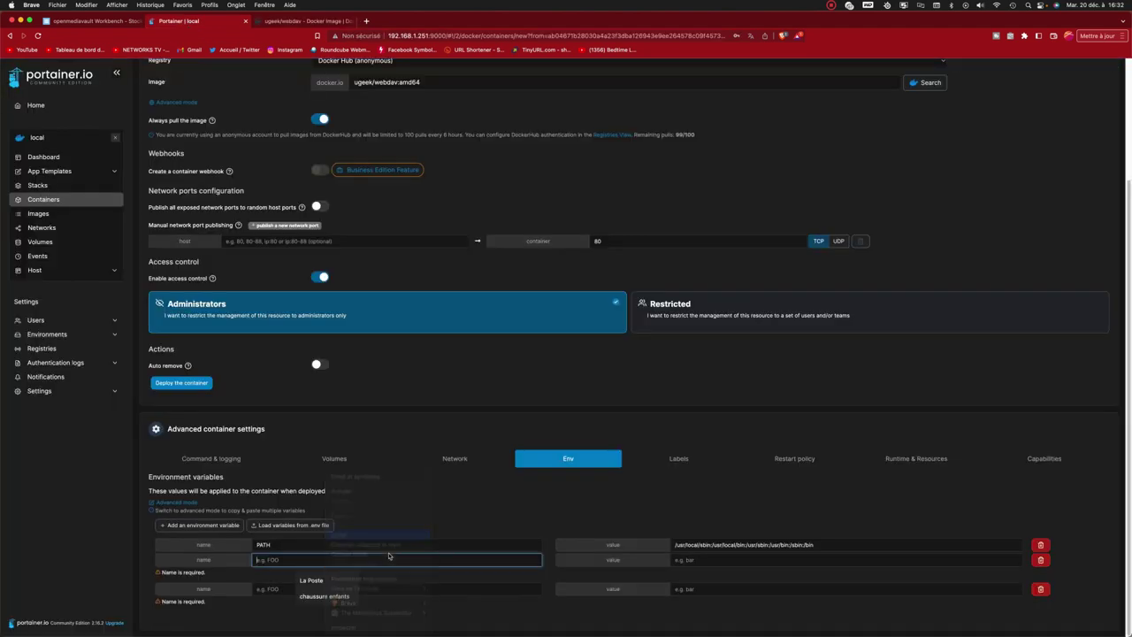
Copy PASSWORD from the Docker Hub command and paste it as the third variable's name.
click(305, 21)
drag(319, 350, 344, 350)
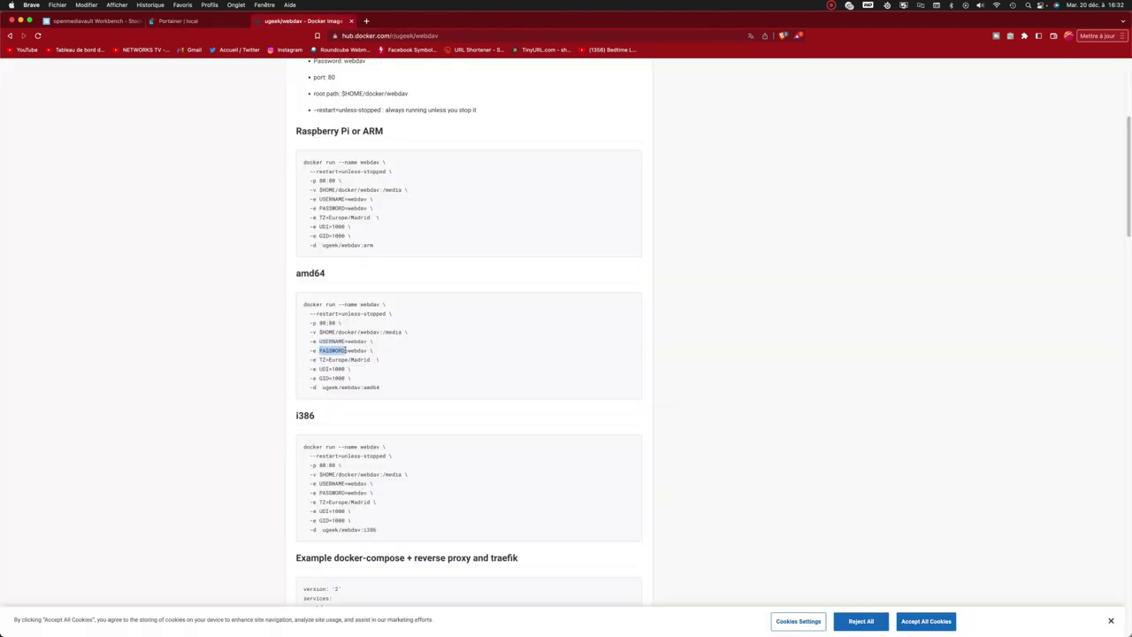
right_click(344, 351)
click(358, 369)
click(184, 21)
right_click(281, 588)
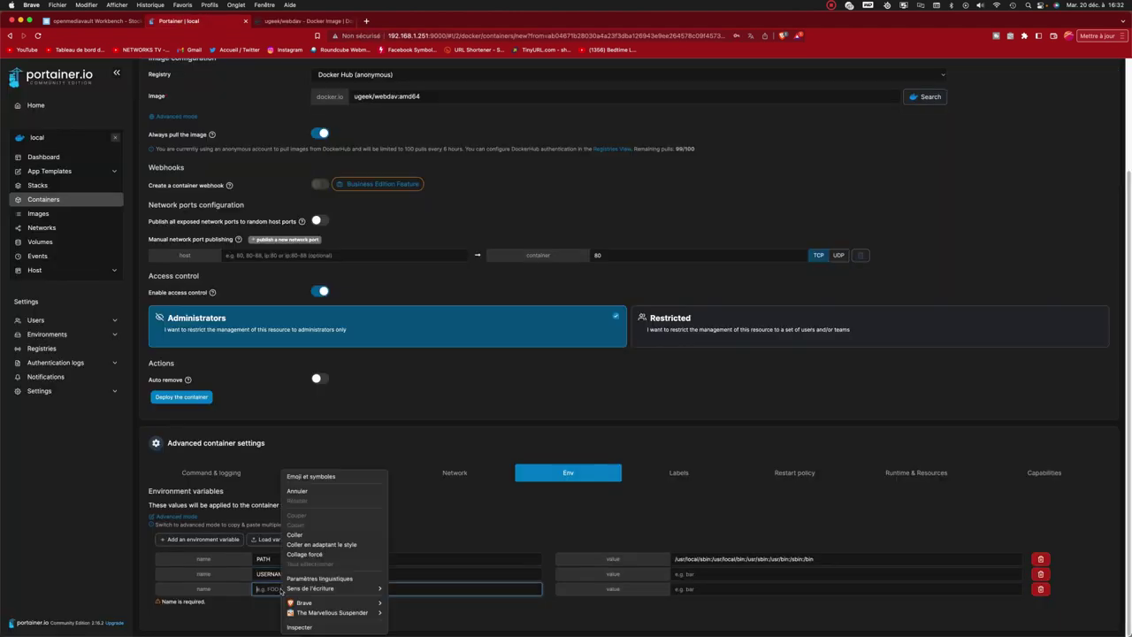
click(296, 534)
Set the USERNAME value to network and enter the account password as the PASSWORD value.
click(698, 589)
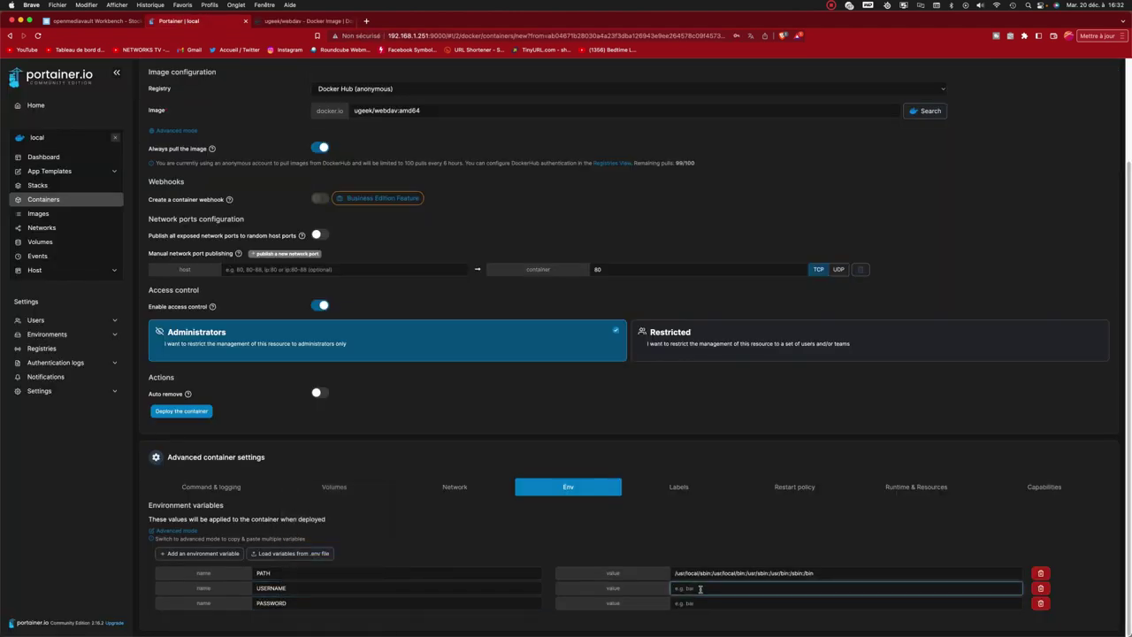
click(713, 587)
text(networks)
click(698, 603)
text(P@ssw0rd)
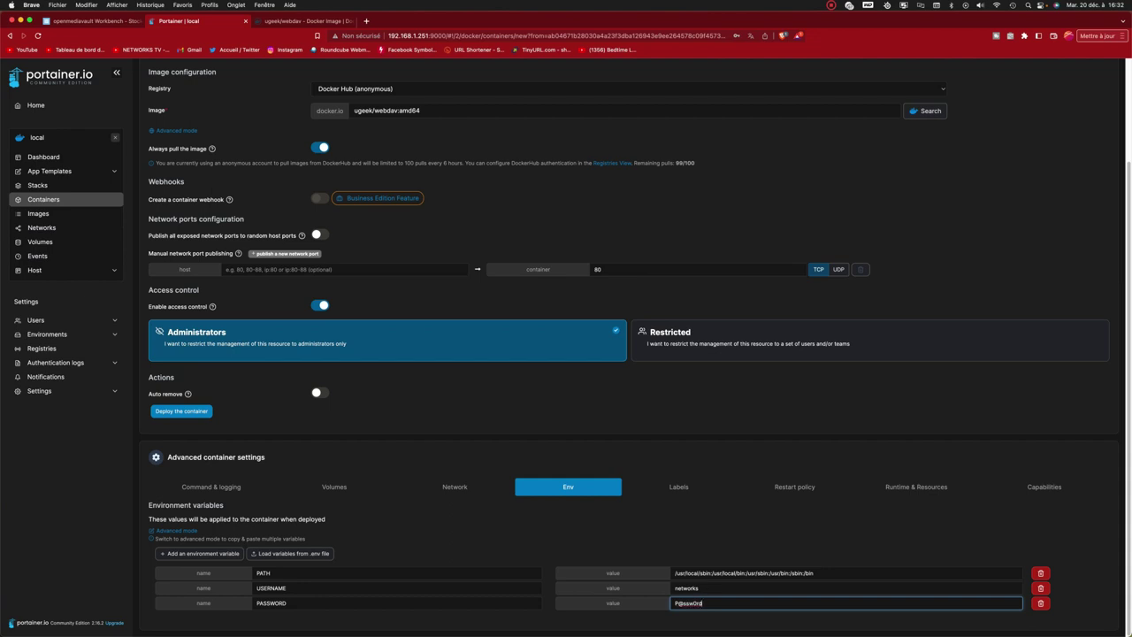
click(797, 492)
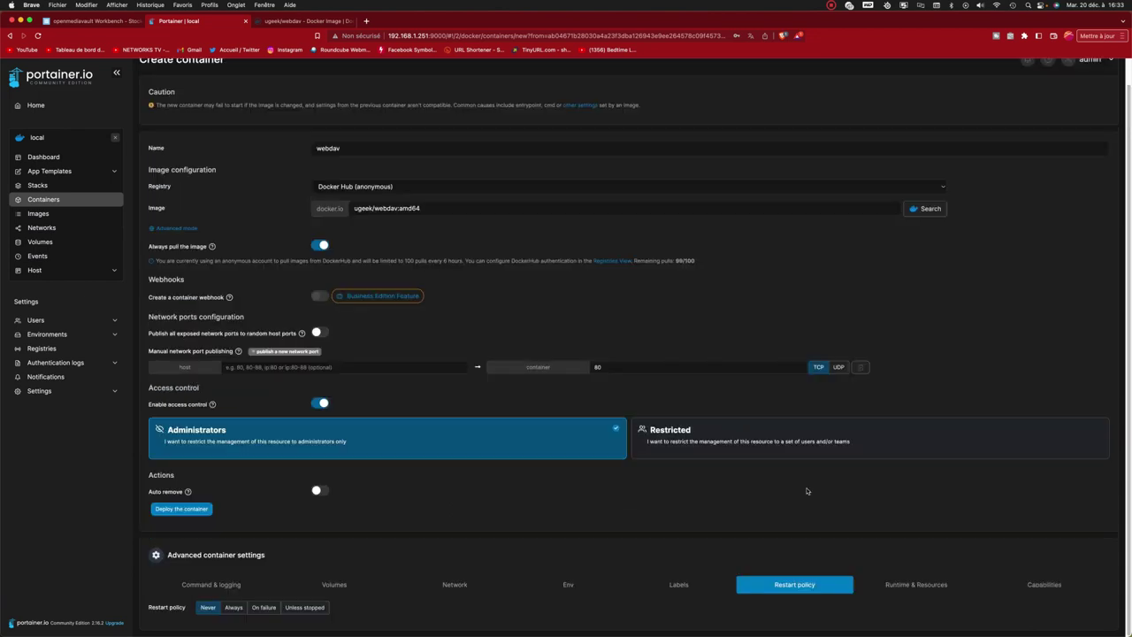
Set the restart policy to Always and redeploy webdav, replacing the existing container.
click(234, 609)
click(190, 510)
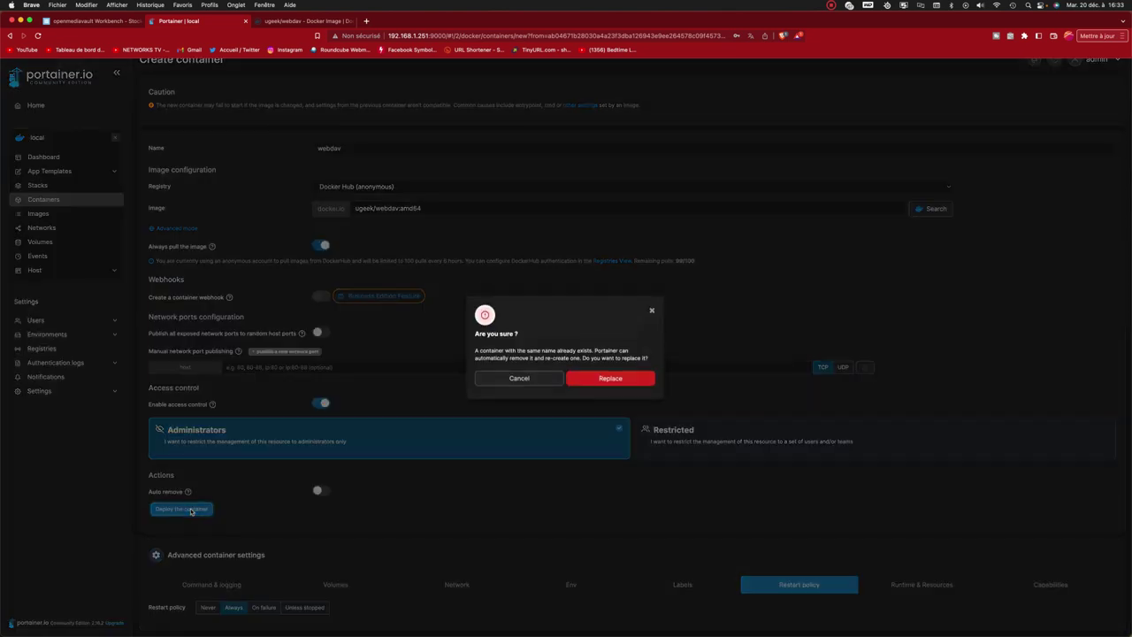
click(609, 380)
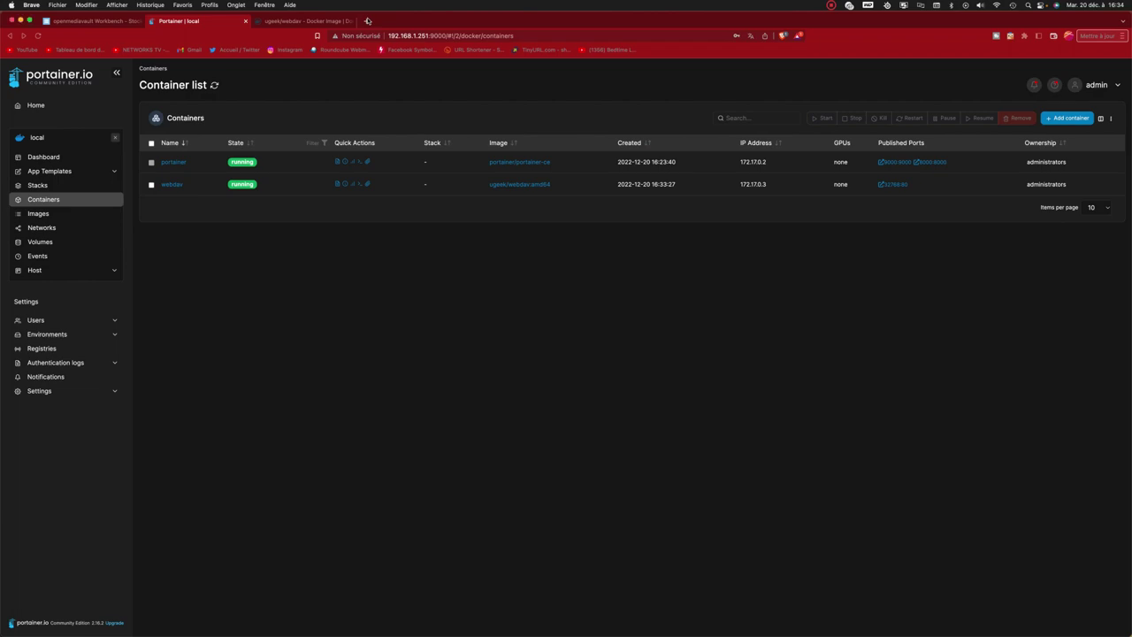
click(367, 20)
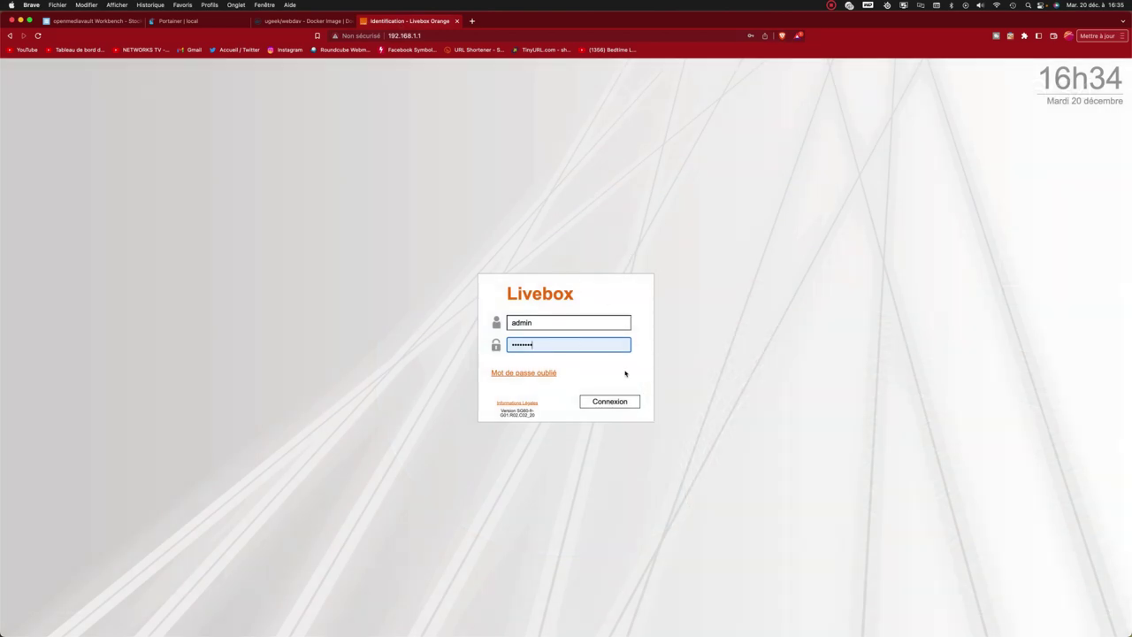
Log in to the Livebox and go to Paramètres avancés > Réseau > NAT/PAT.
click(625, 405)
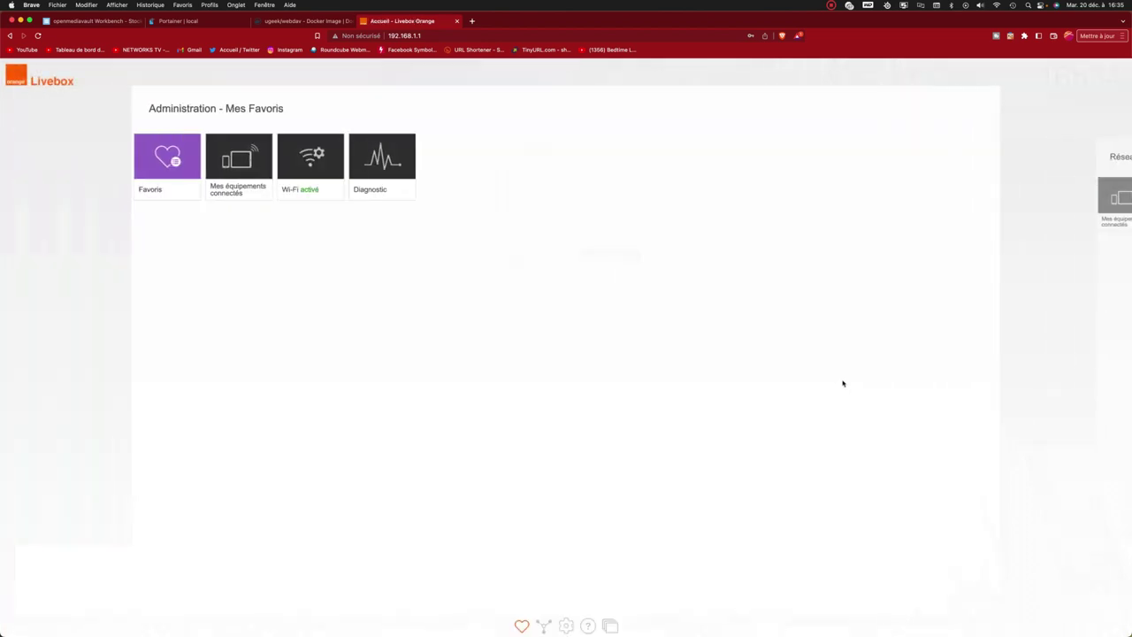
click(567, 626)
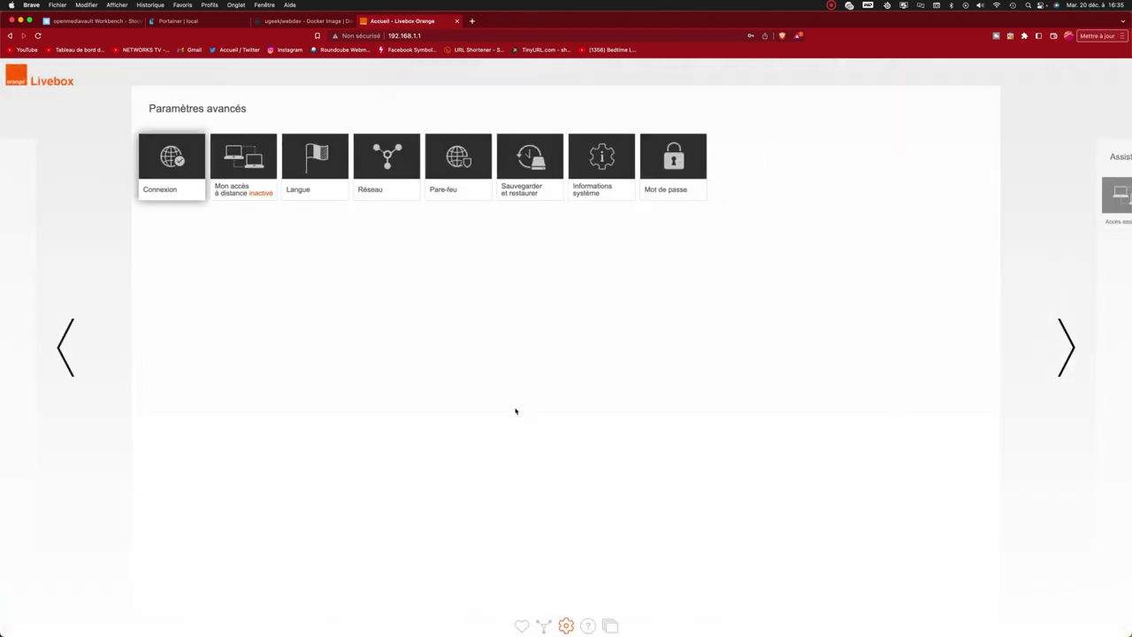
click(386, 158)
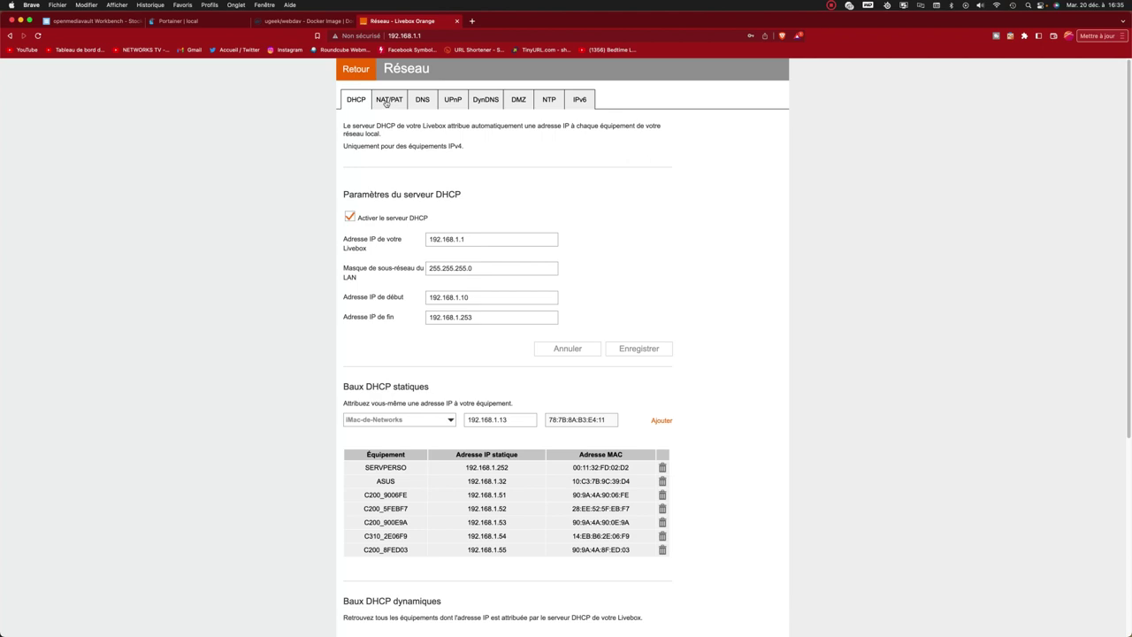
click(387, 100)
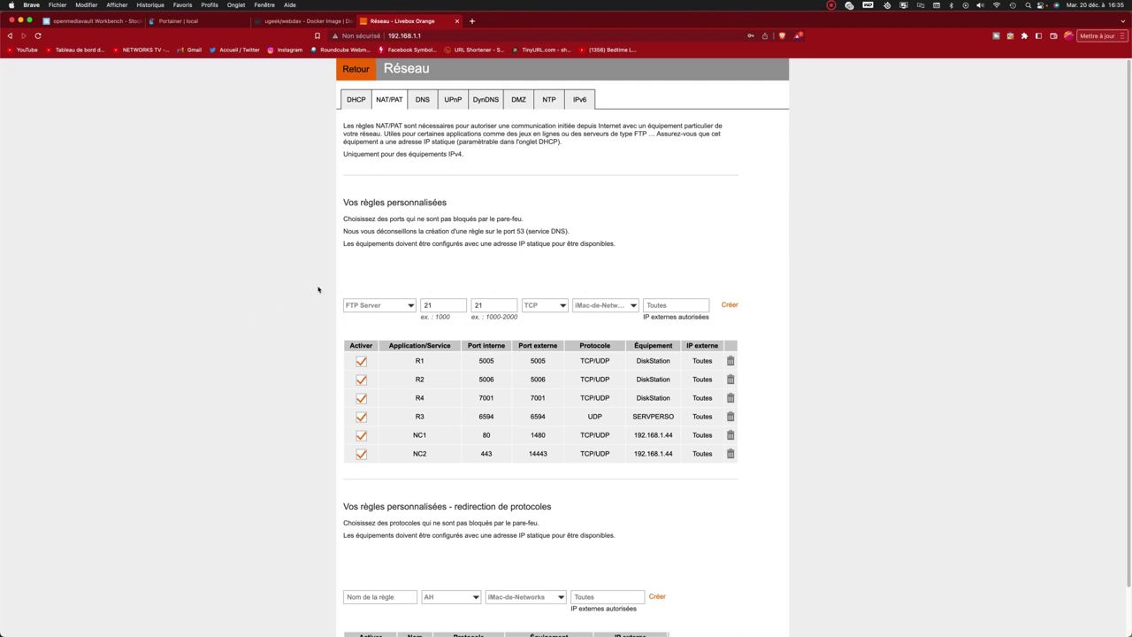
Start a custom NAT/PAT rule named webdav with internal port 32768.
click(379, 305)
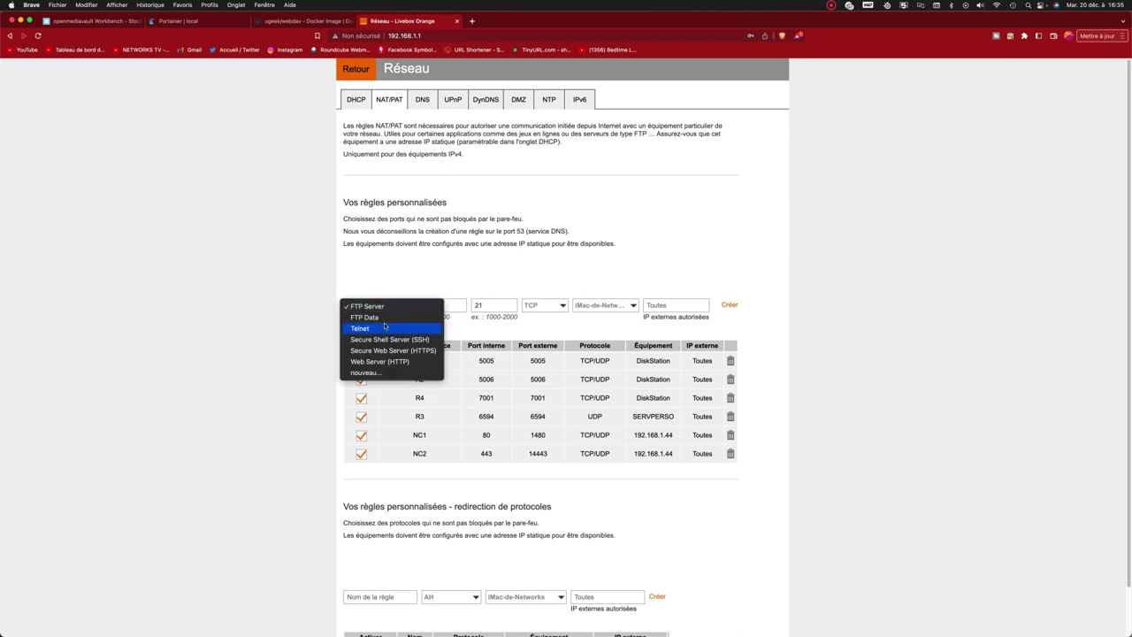
click(366, 374)
text(we)
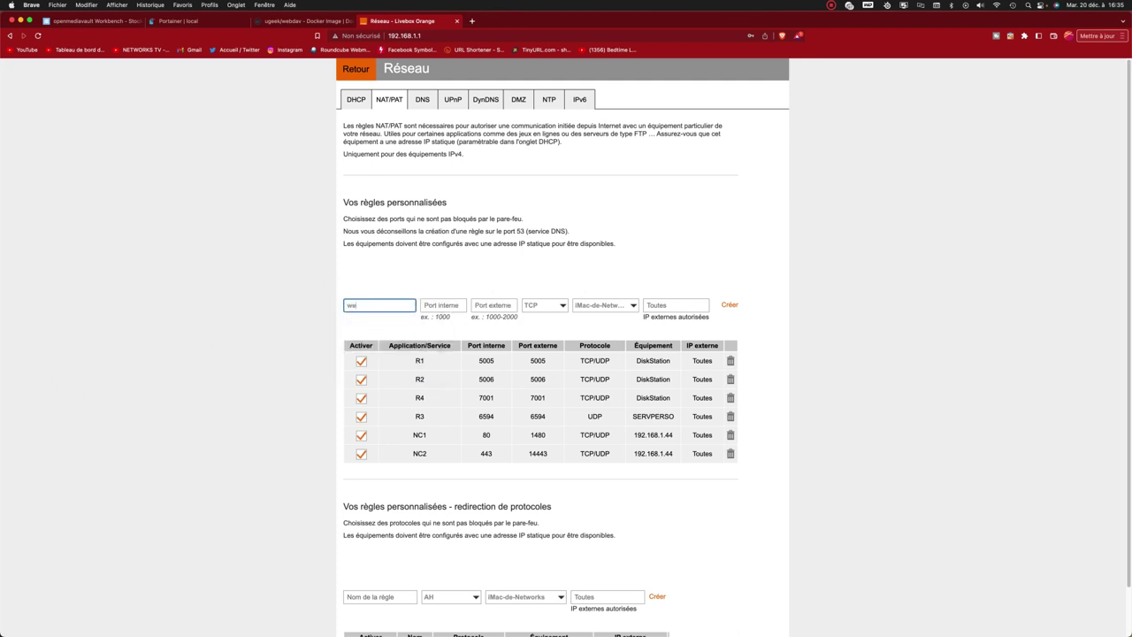
text(bdav)
click(443, 305)
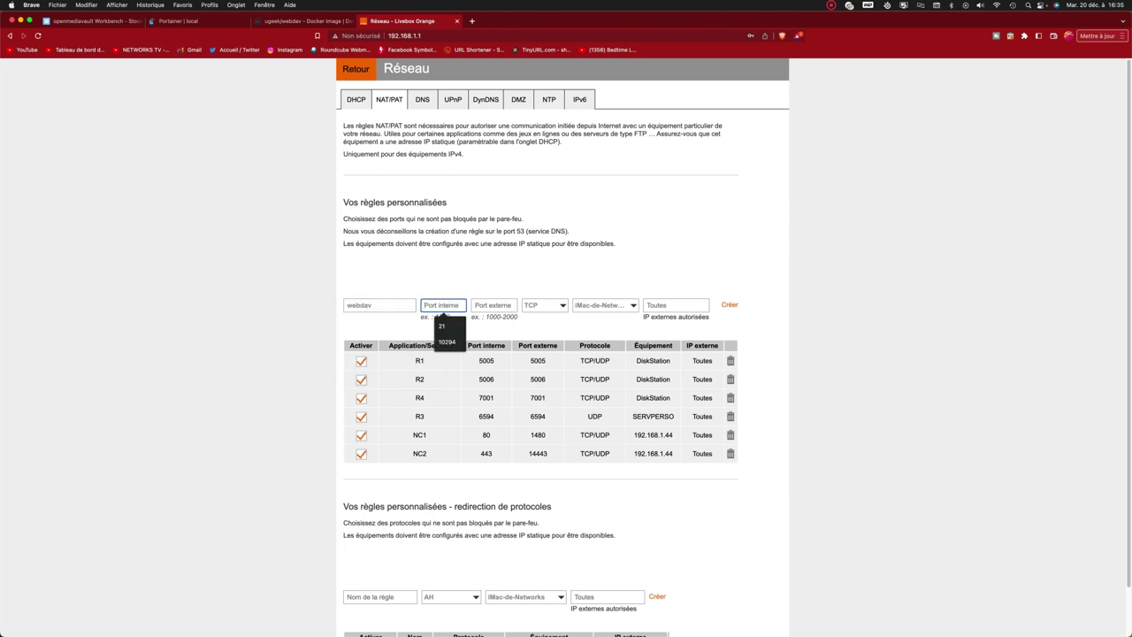
click(862, 223)
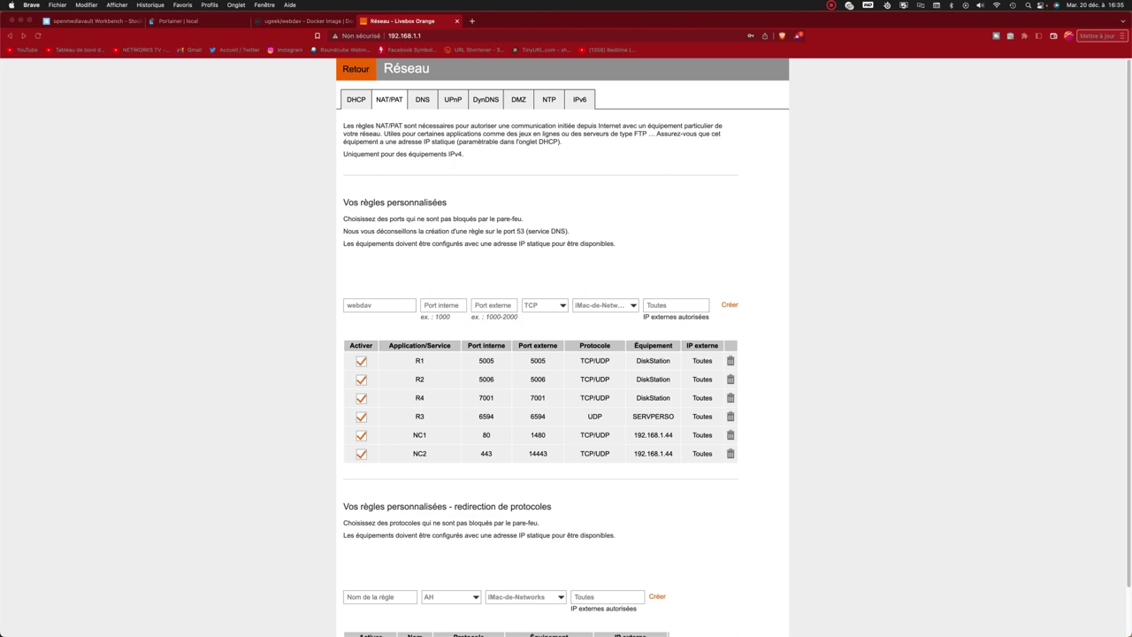
click(445, 304)
click(445, 304)
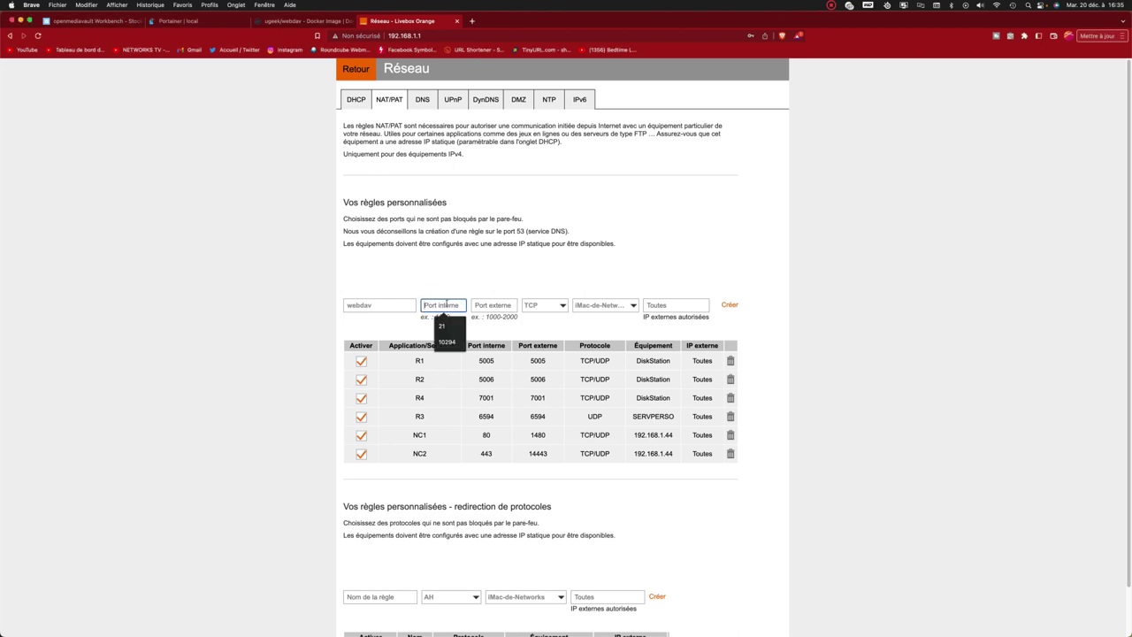
text(32768)
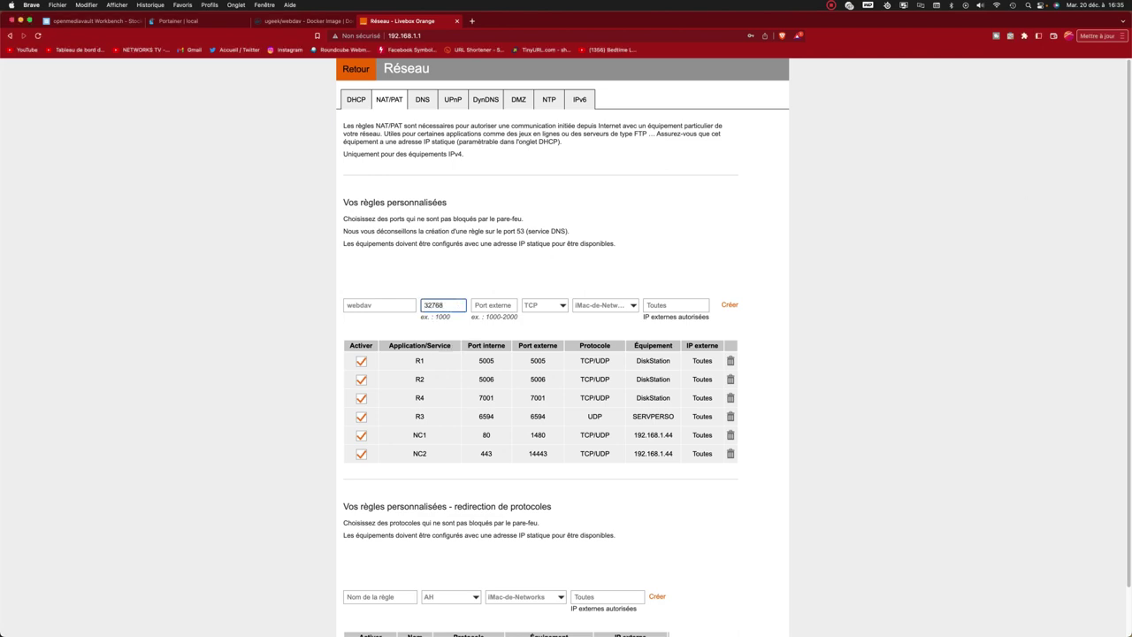
Set external port 32768, target device hpnas, and create the rule.
click(485, 304)
text(32768)
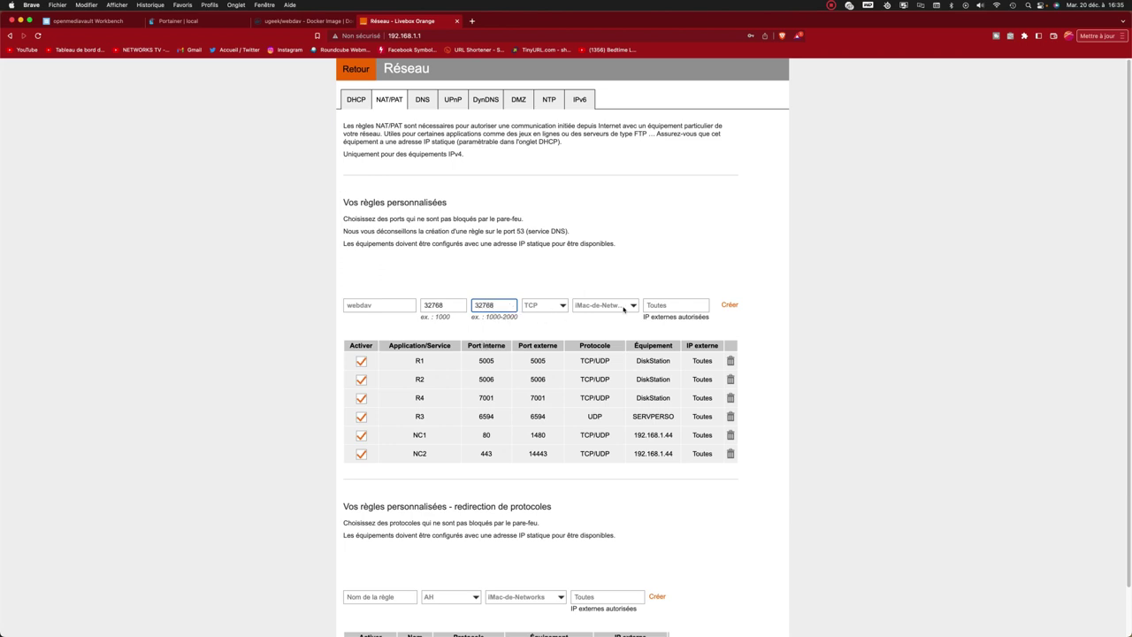
click(624, 308)
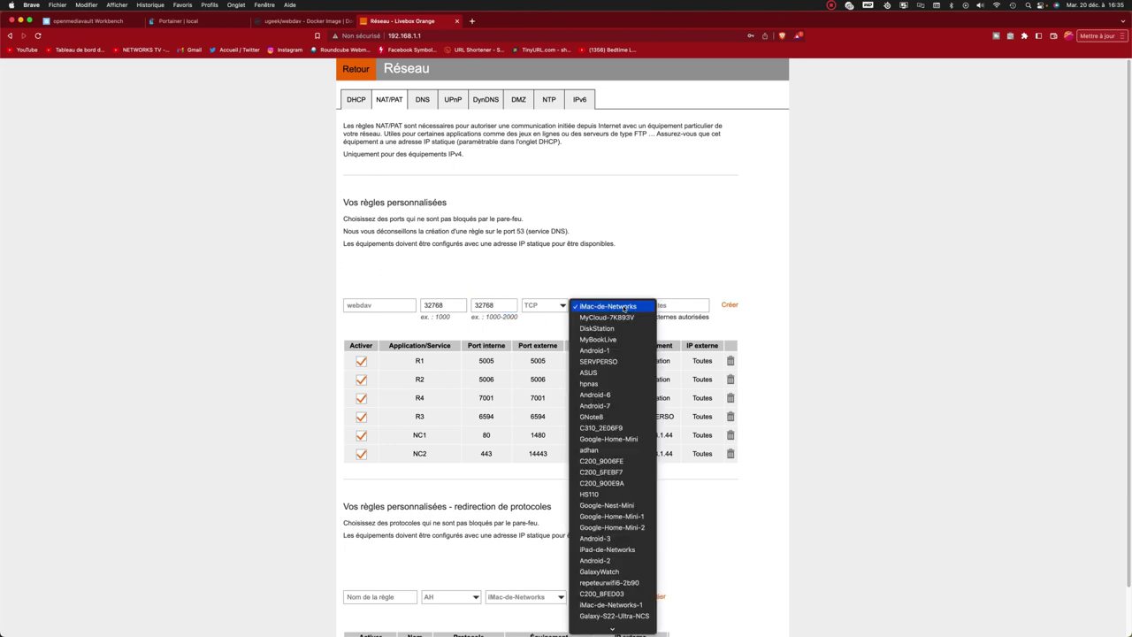
click(589, 383)
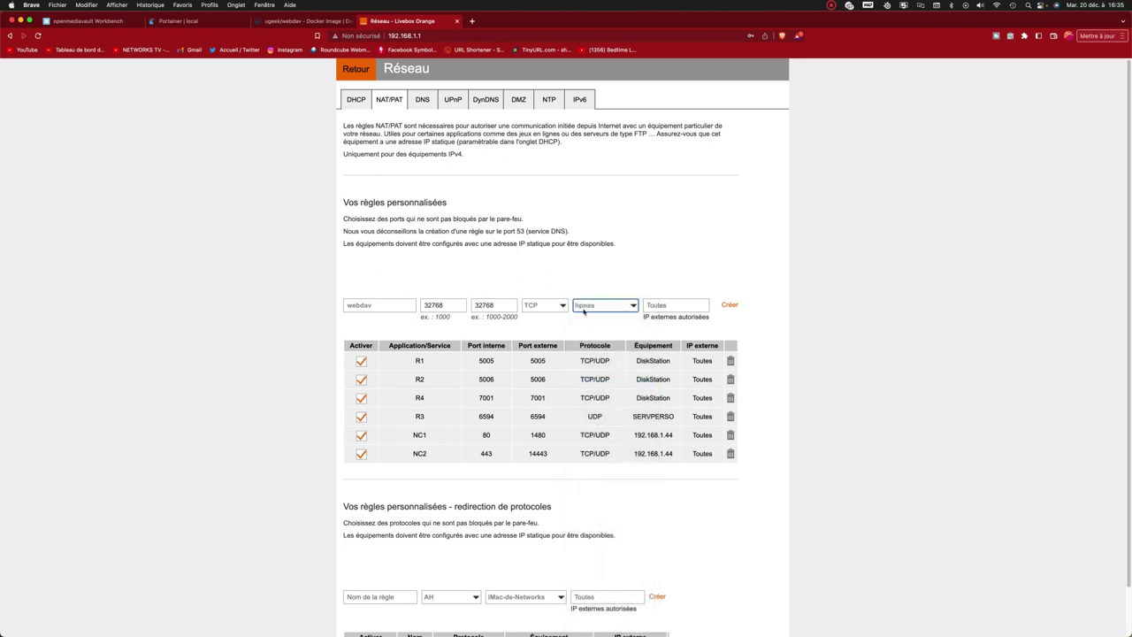
click(729, 305)
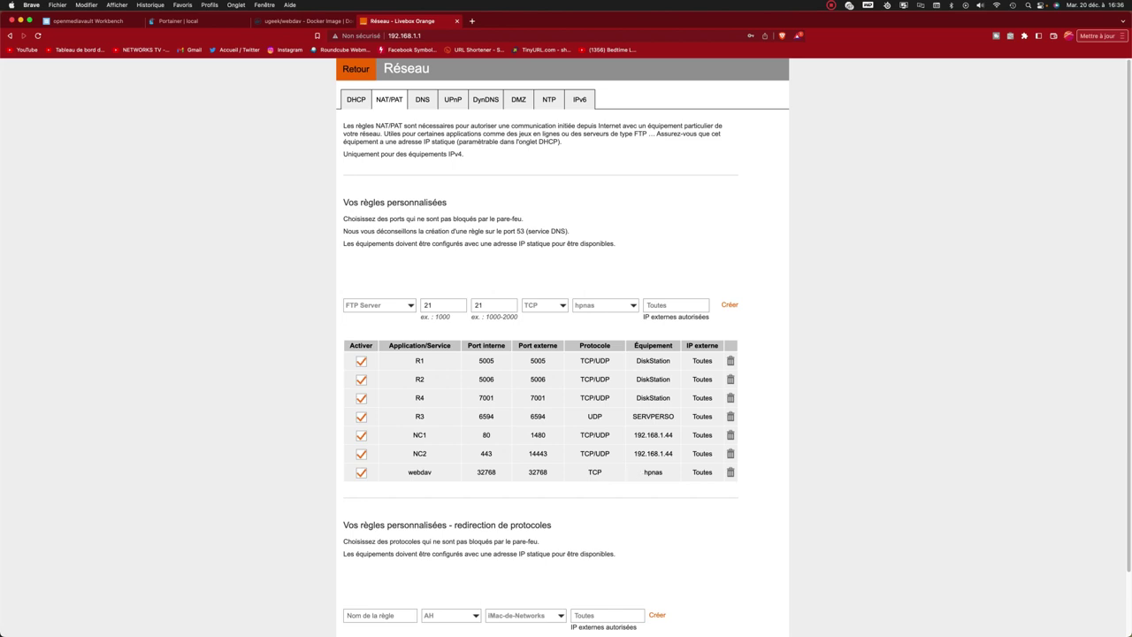
Return to openmediavault and open the File Browser service settings to see port 3670.
click(648, 504)
click(96, 21)
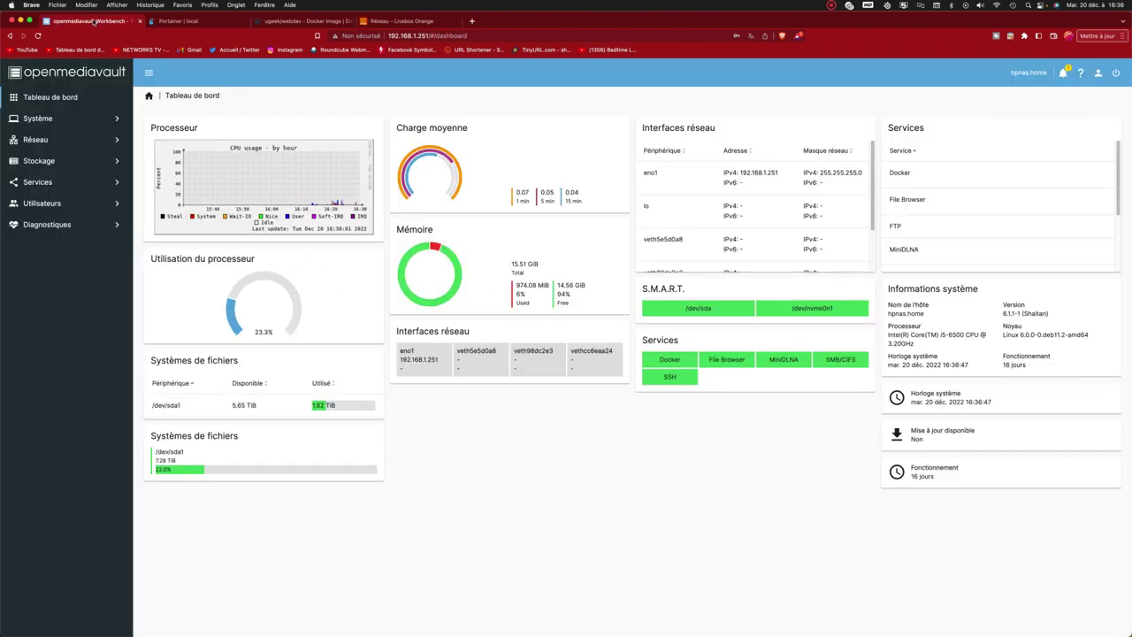
click(51, 182)
click(58, 225)
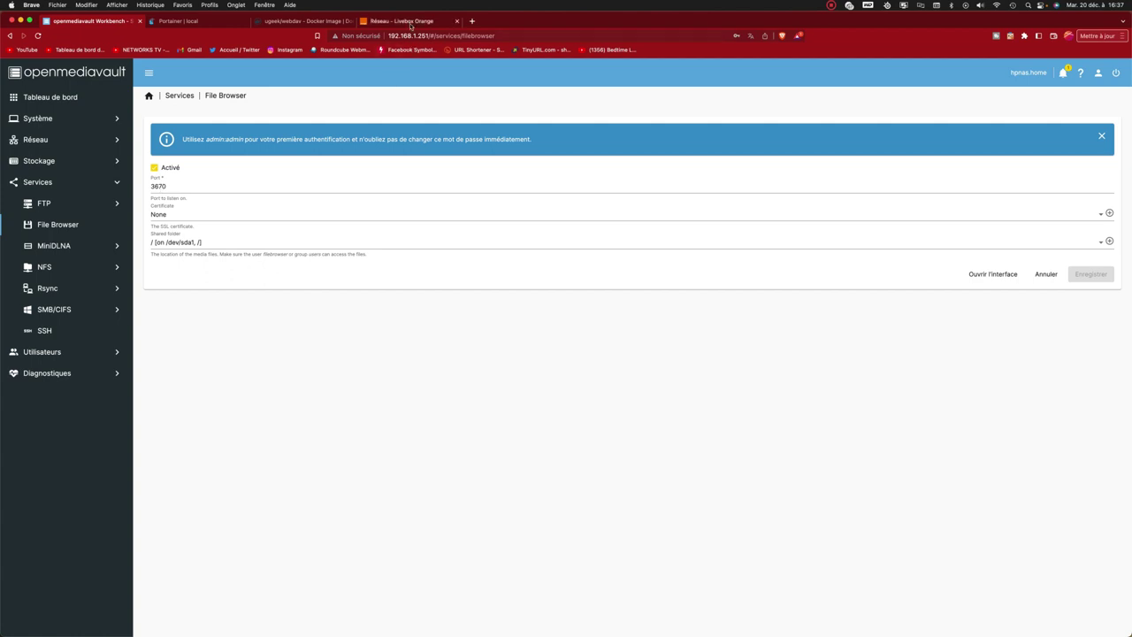
Create a Livebox NAT/PAT rule 'fbrowser' forwarding port 3670 to 3670 over TCP/UDP to hpnas.
click(410, 25)
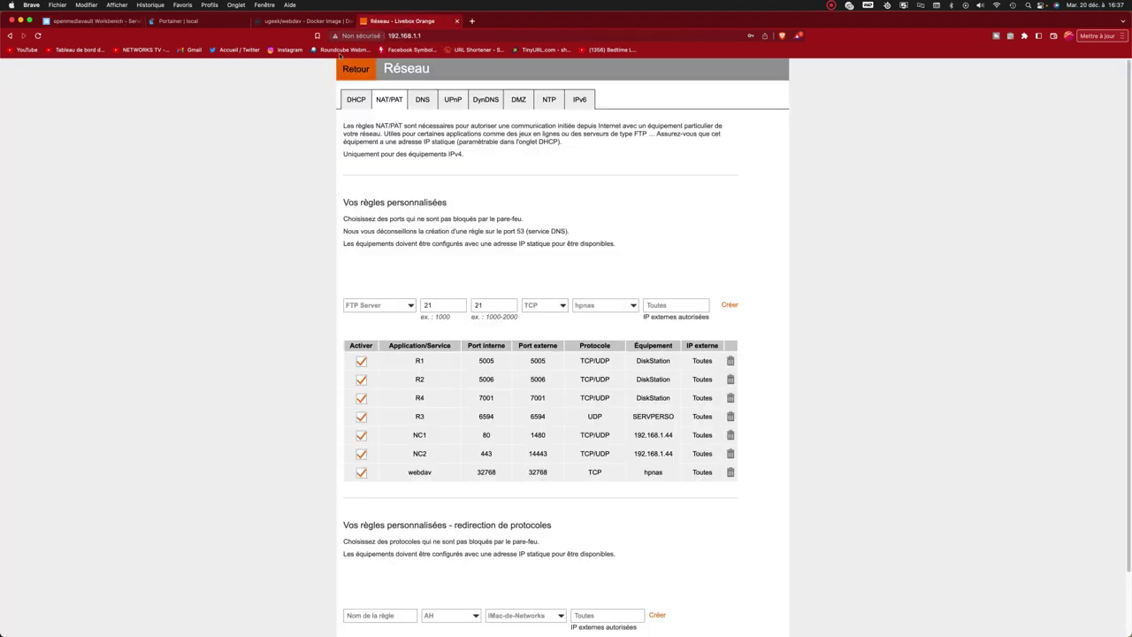
click(381, 306)
click(364, 372)
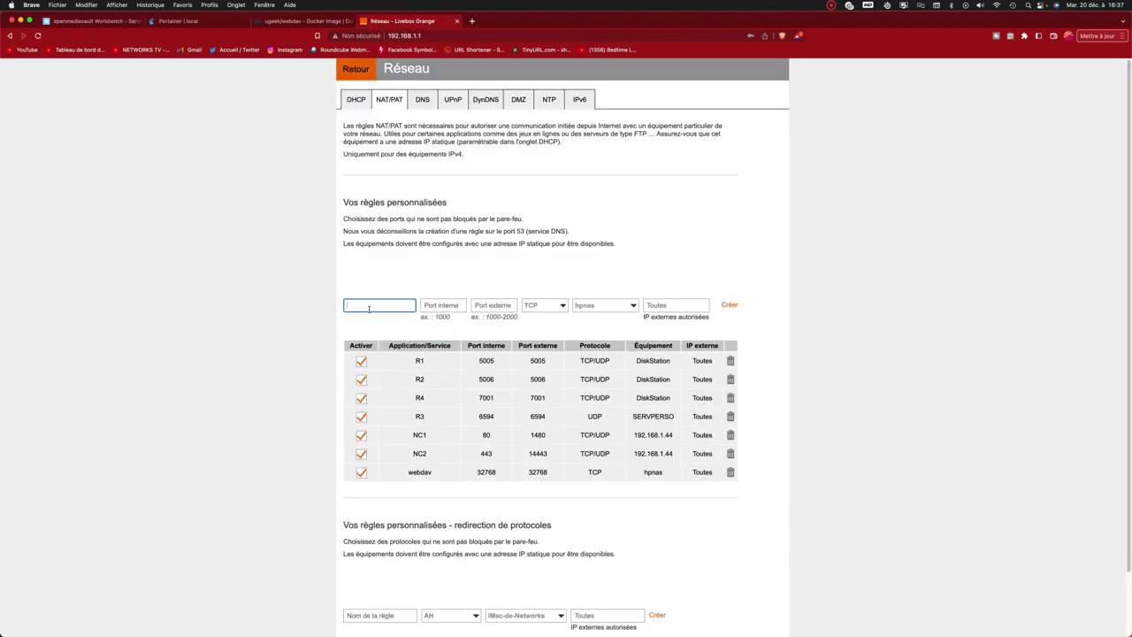
text(fbxowser)
click(435, 306)
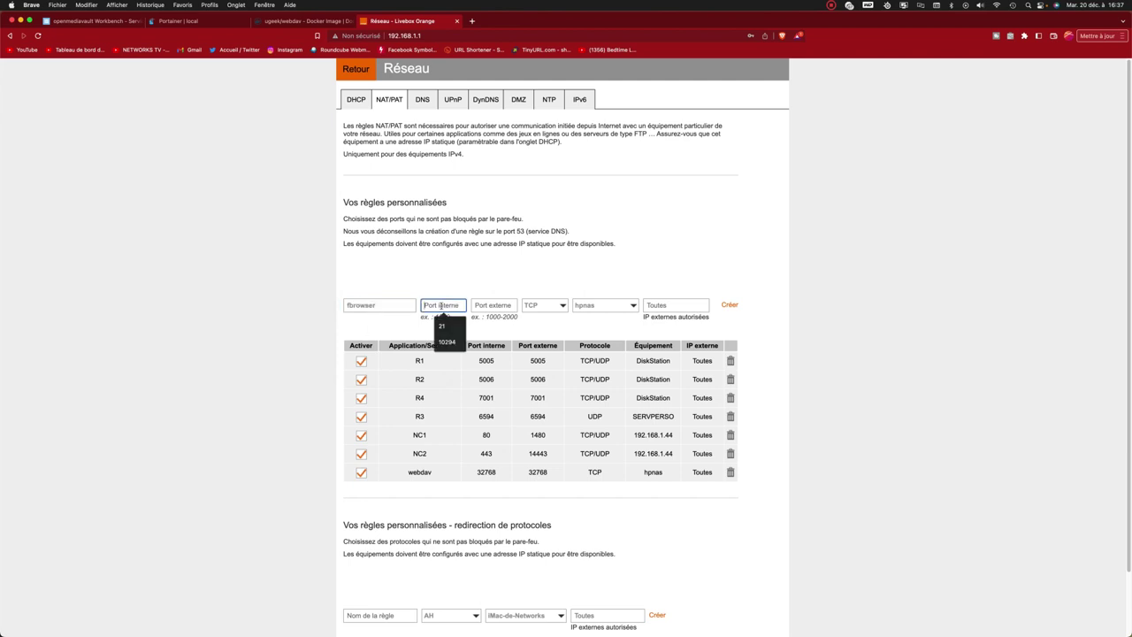
text(3870)
key(Tab)
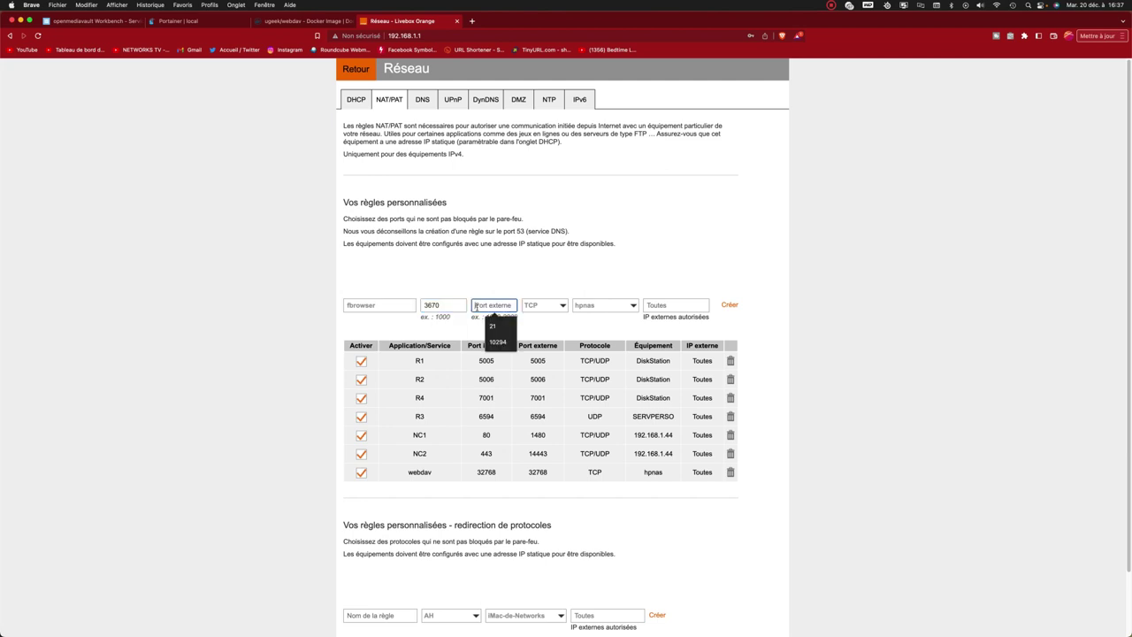
text(3670)
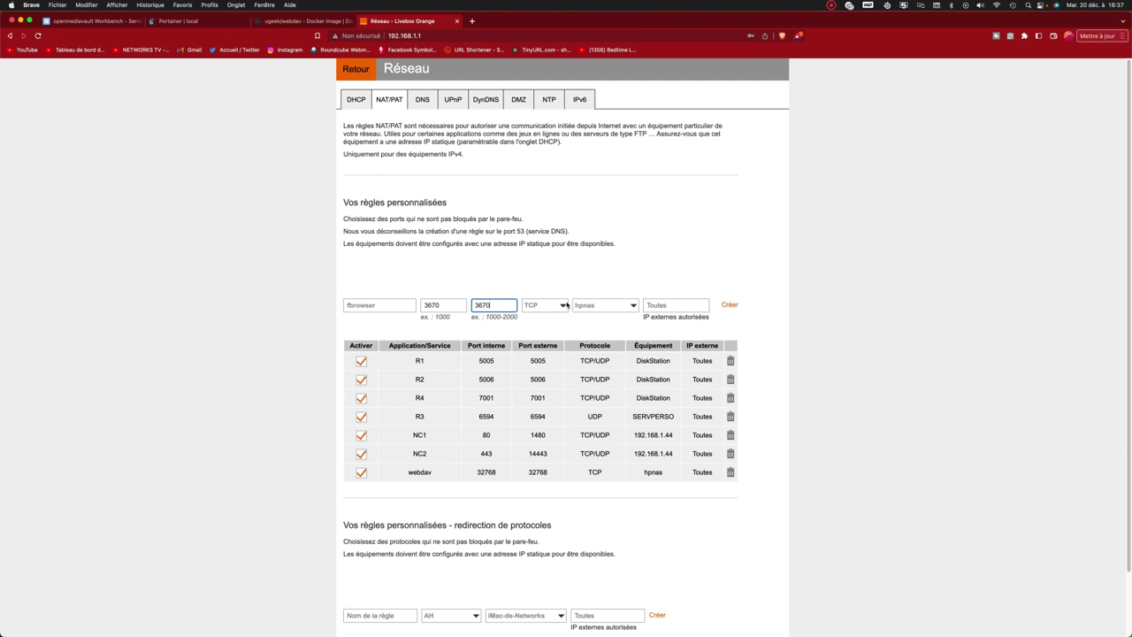
click(564, 305)
click(541, 318)
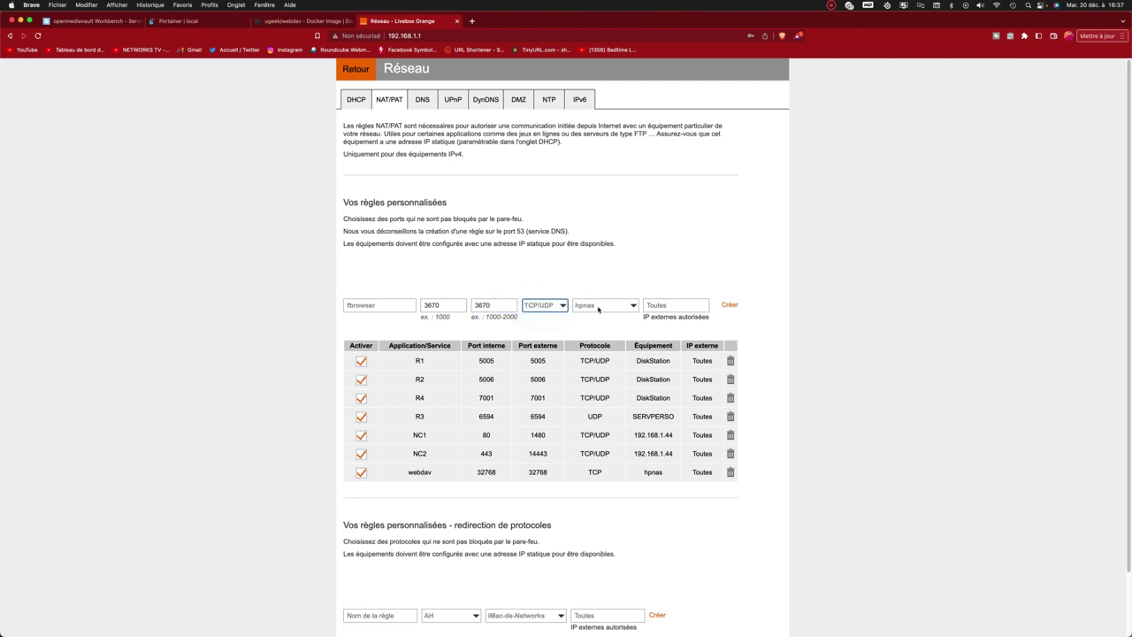
click(728, 305)
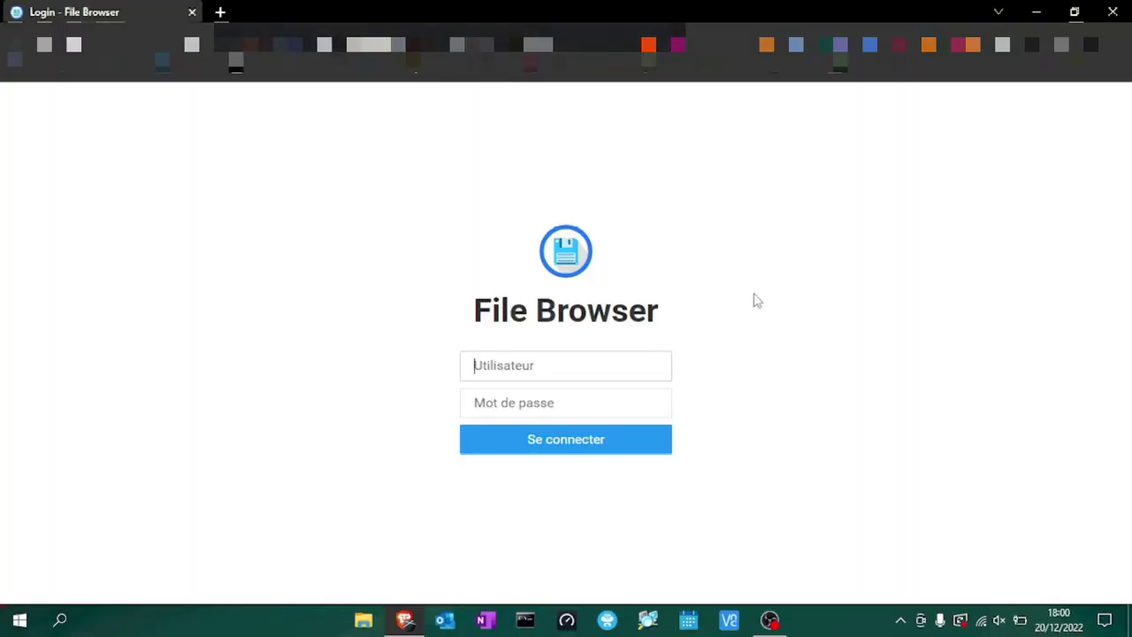
Sign in to File Browser with the admin username and password, saving the login.
text(admin)
key(Tab)
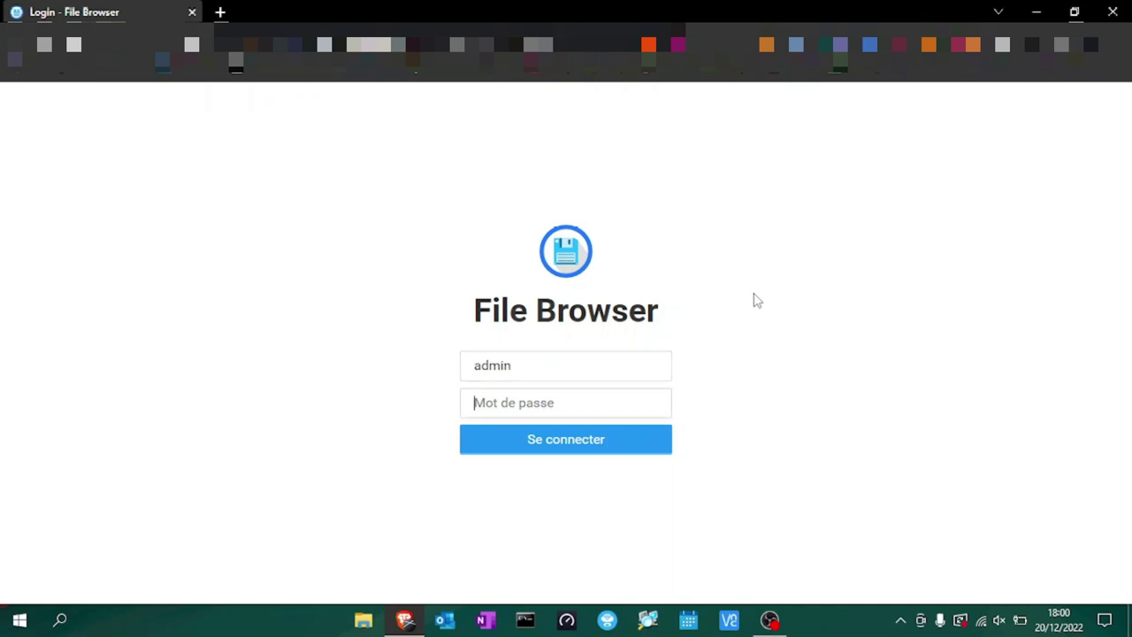
text(admin123)
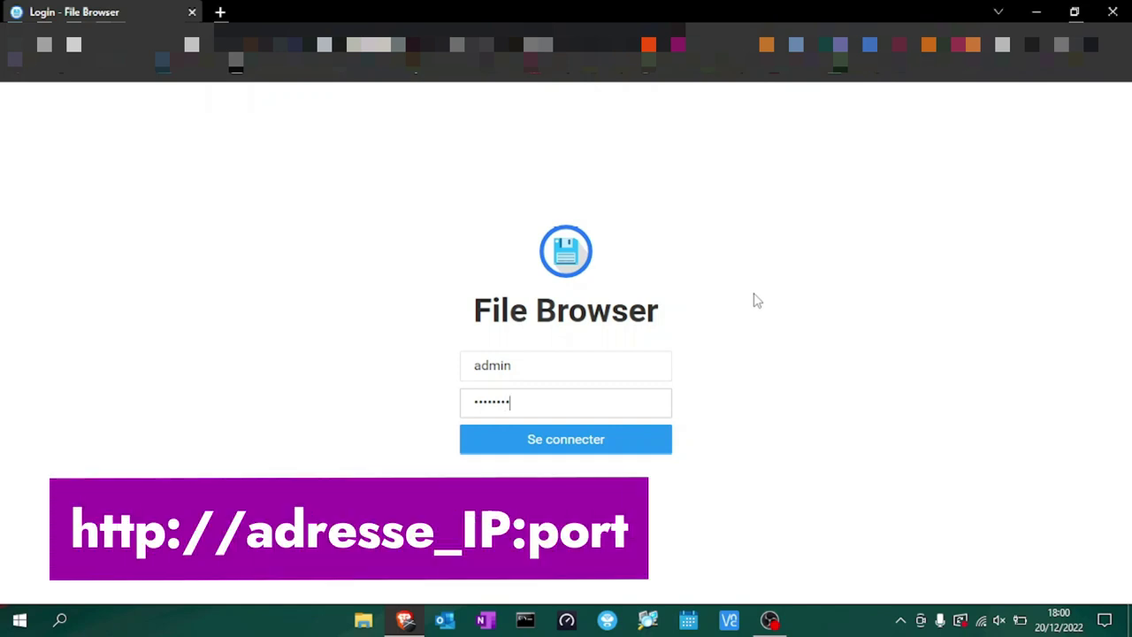
click(601, 445)
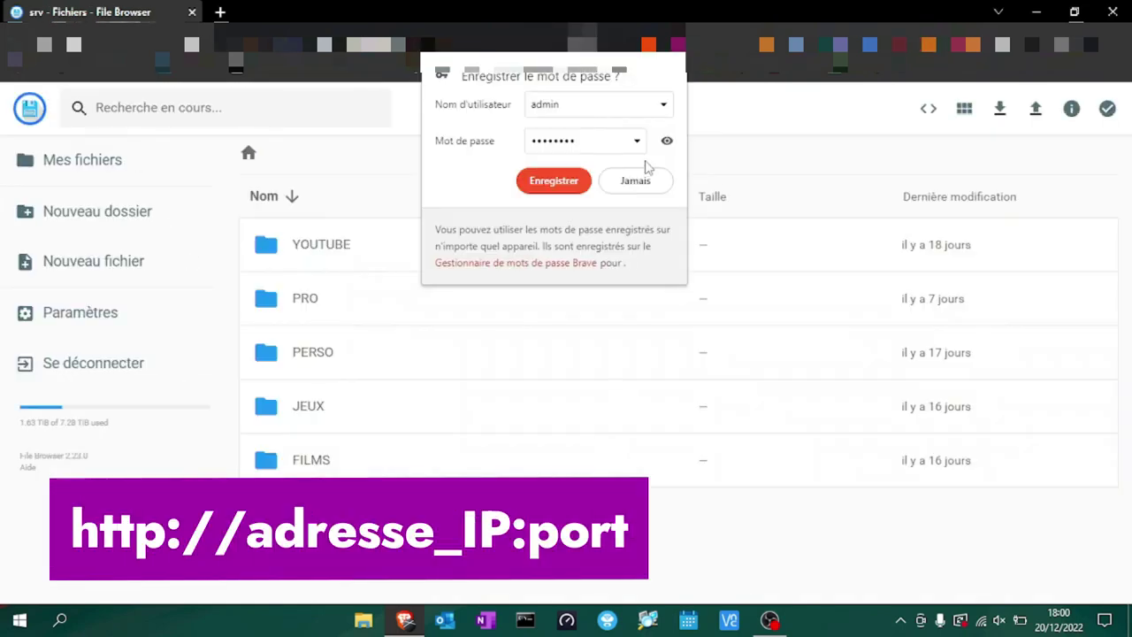
click(575, 184)
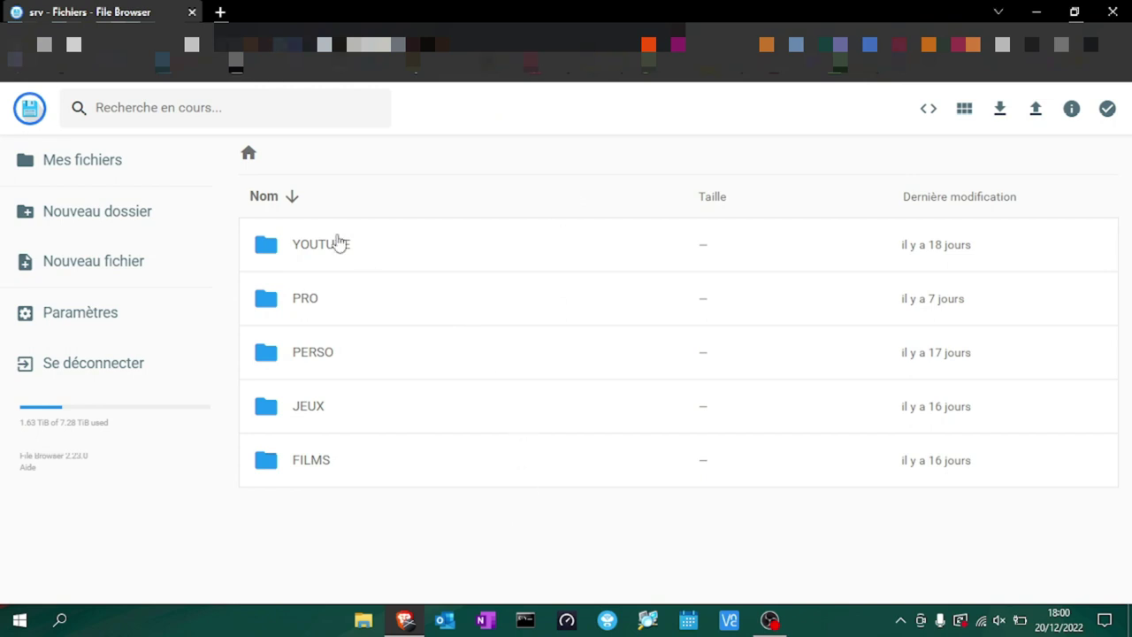
Open the PRO › ISO folder and scroll through its disk image files.
double_click(287, 317)
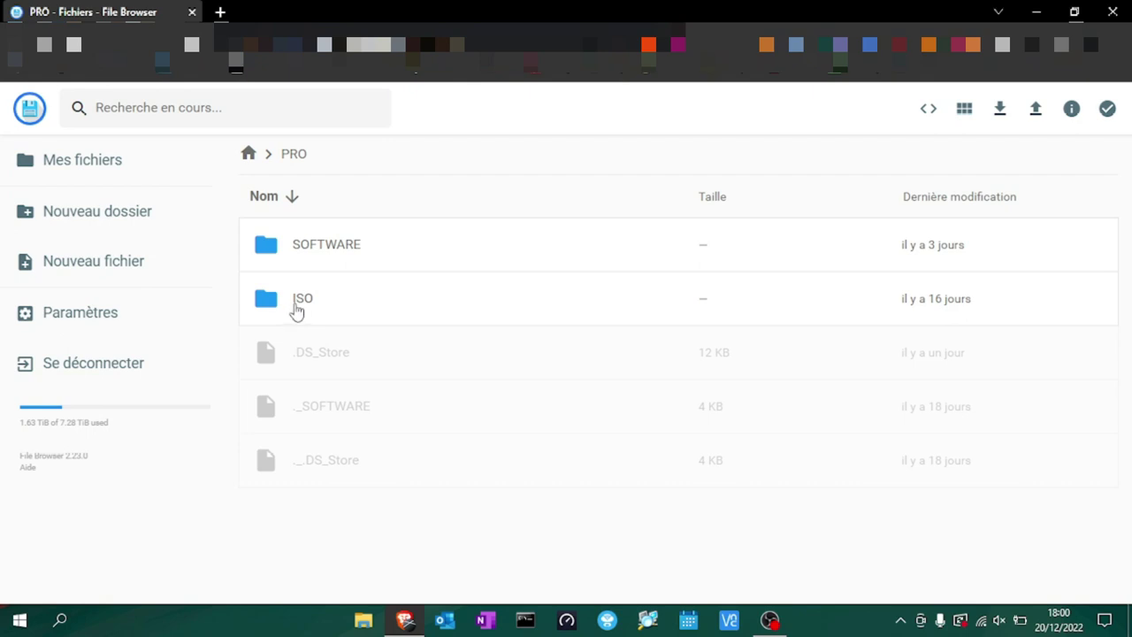
double_click(302, 305)
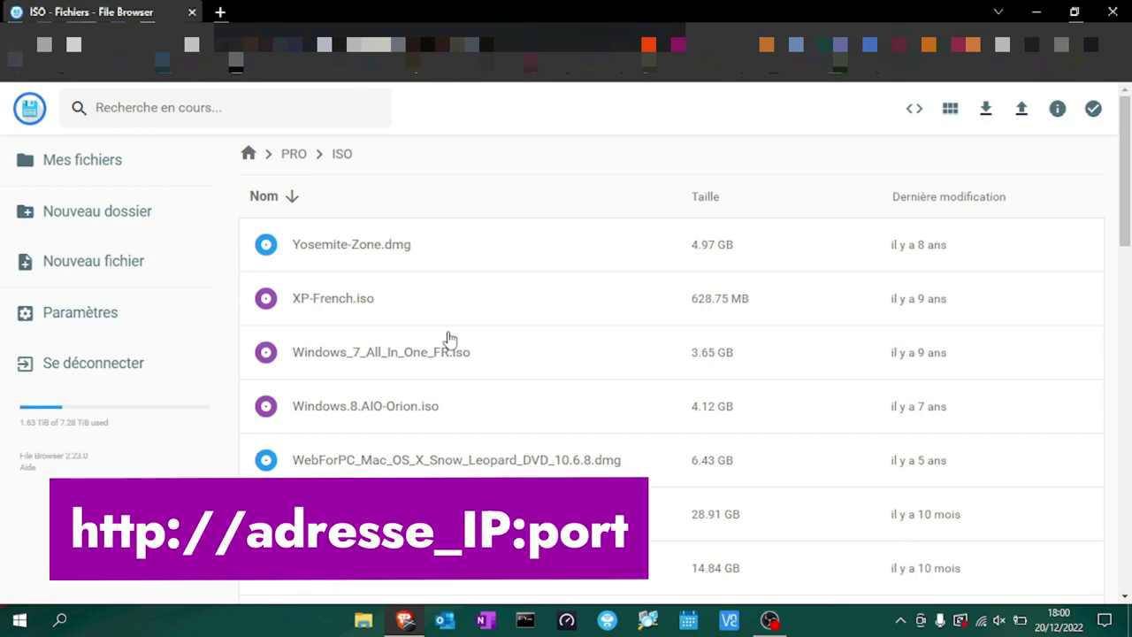
scroll(421, 387, down, 3)
scroll(423, 387, down, 15)
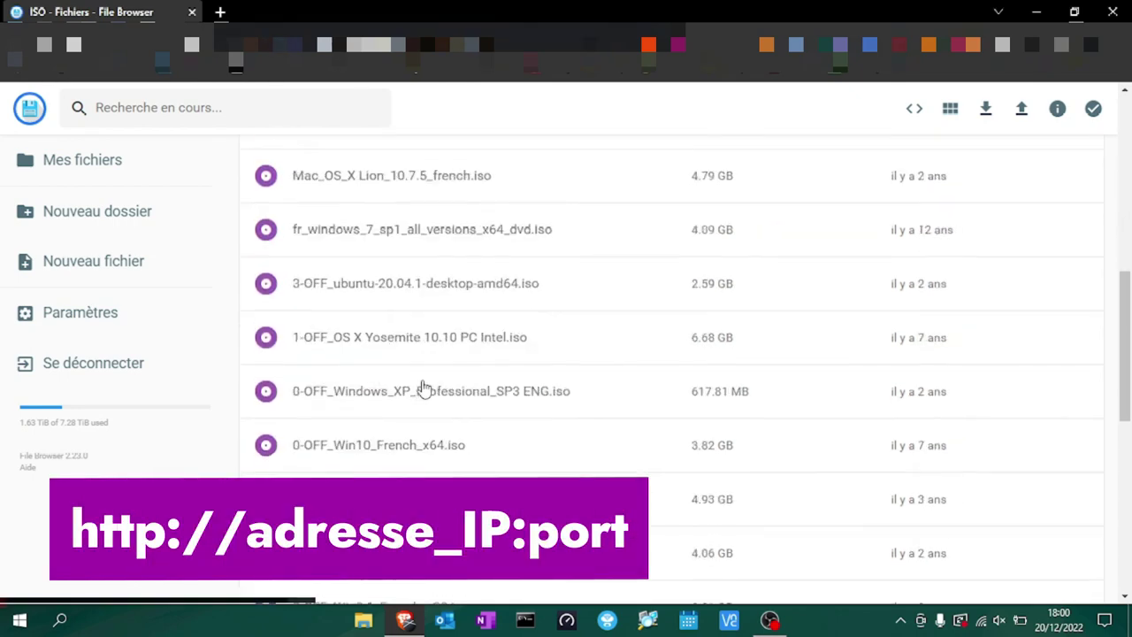
scroll(424, 390, down, 1)
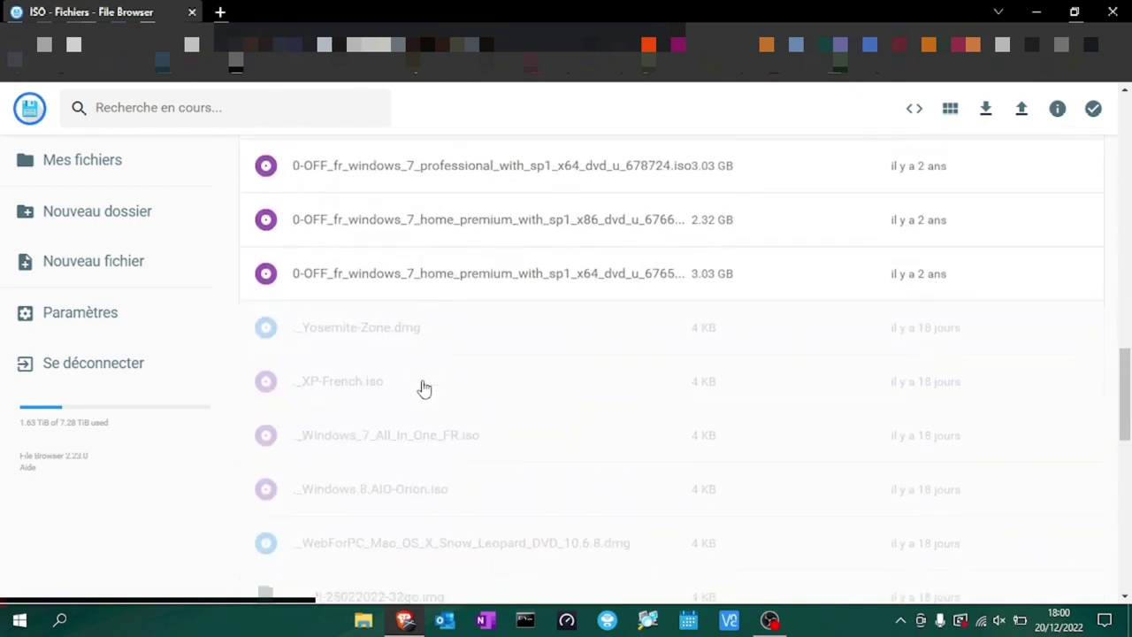
scroll(424, 389, up, 20)
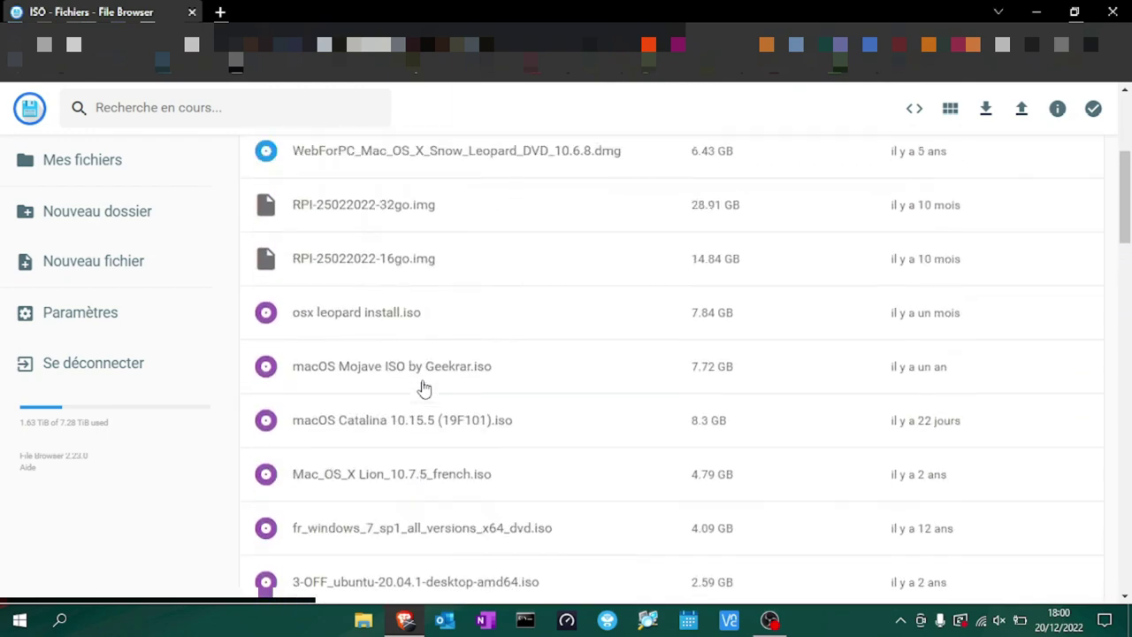
scroll(424, 387, up, 5)
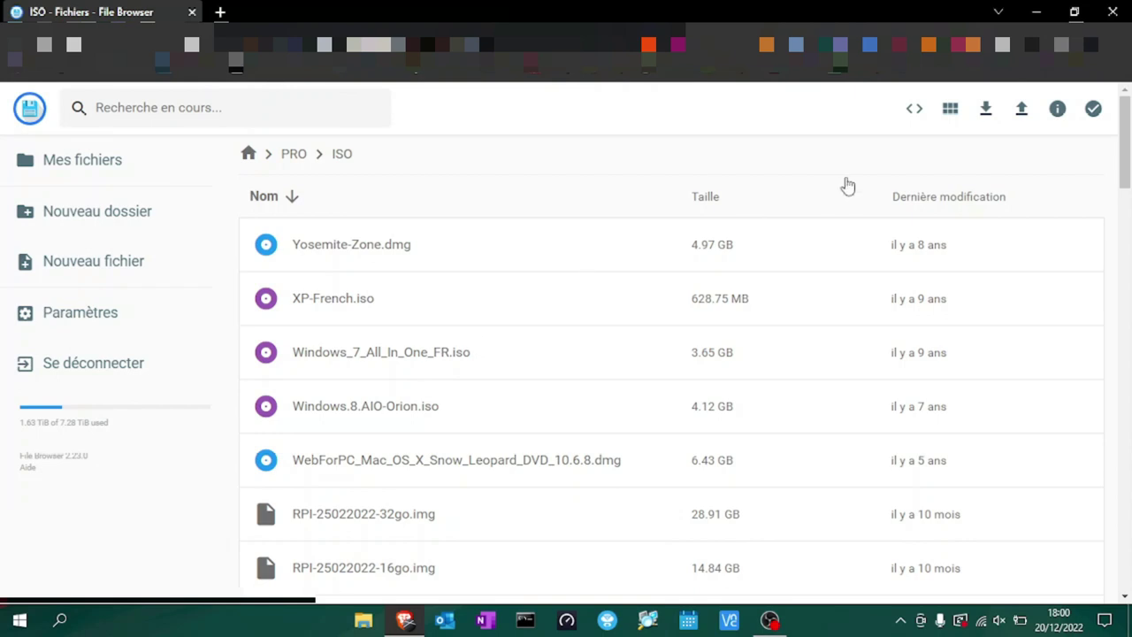
Cycle the file view through grid and tile layouts and back to list.
click(951, 108)
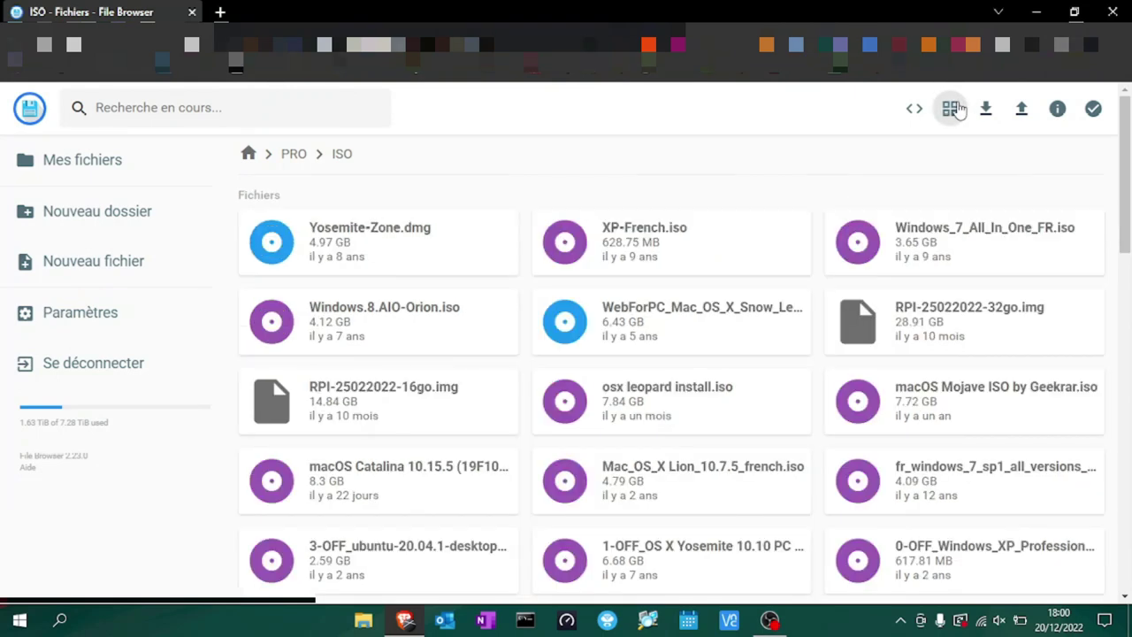
click(952, 108)
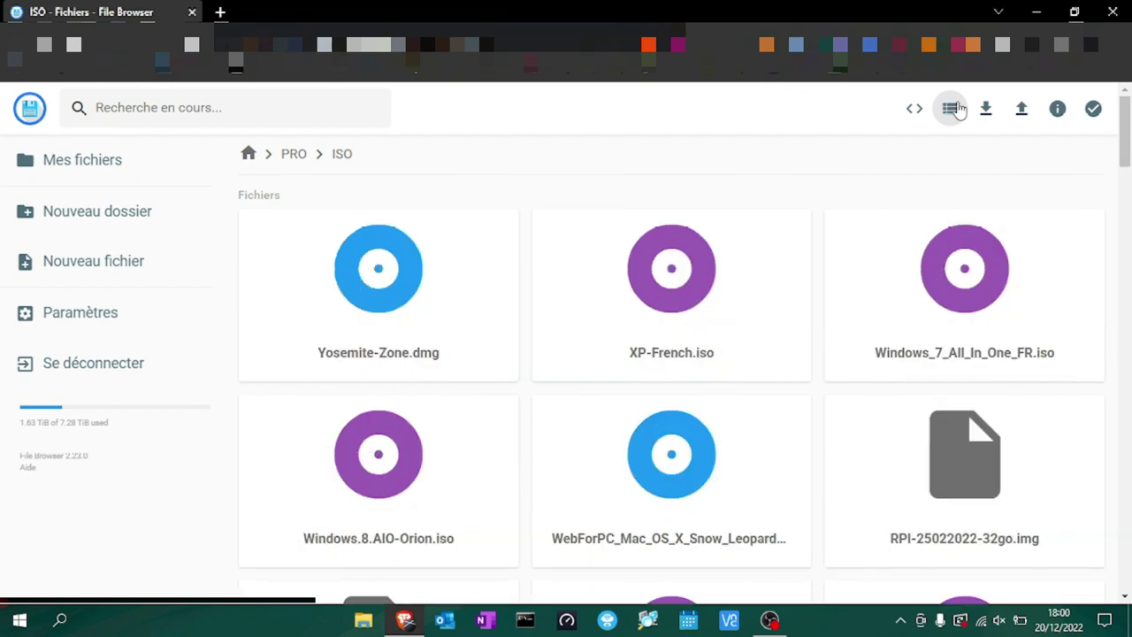
click(952, 108)
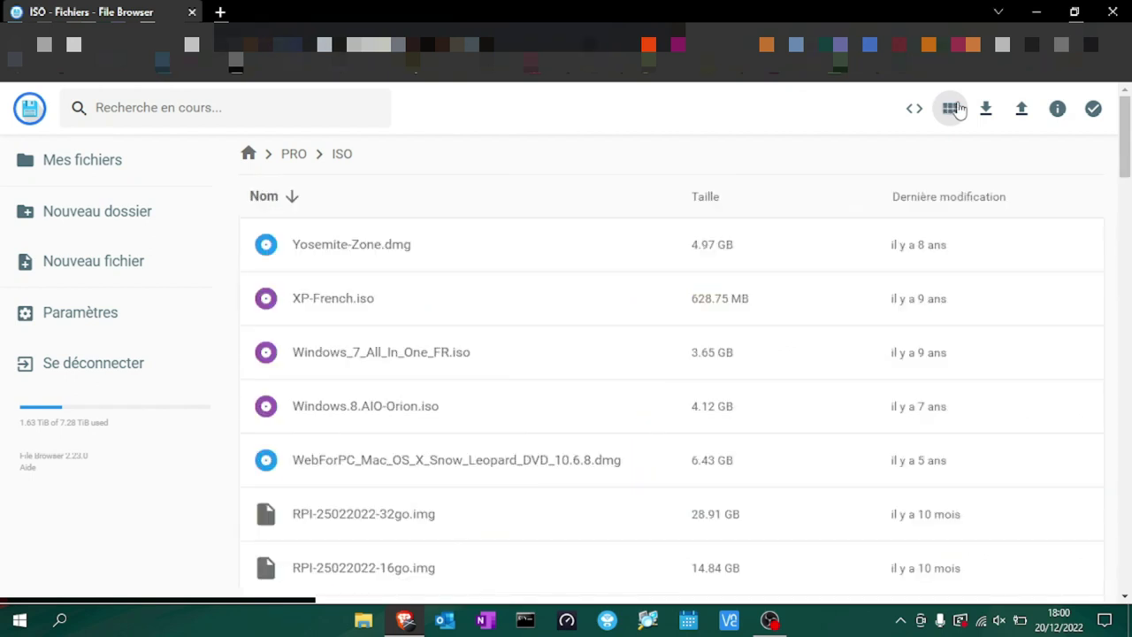
Go back up to the top-level folders and open YOUTUBE.
click(303, 157)
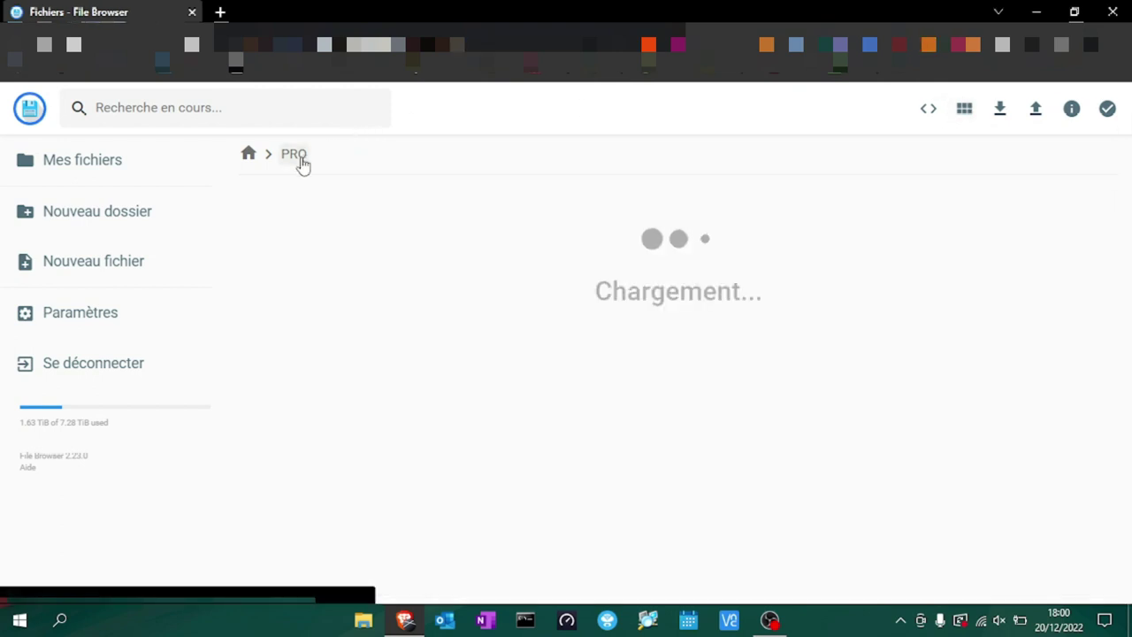
click(250, 155)
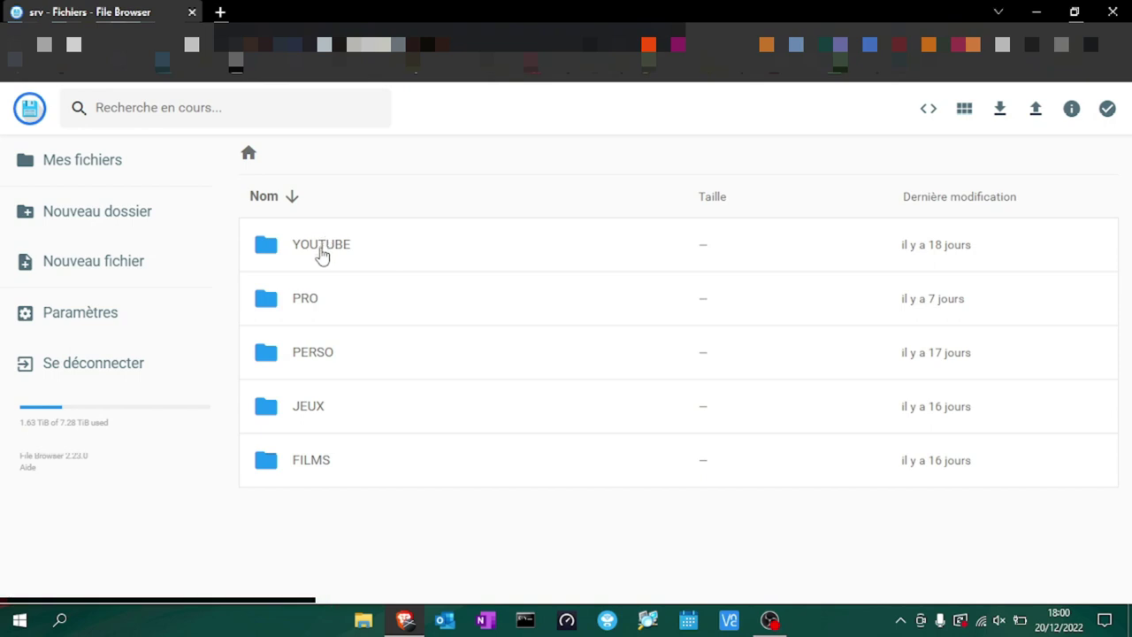
double_click(322, 256)
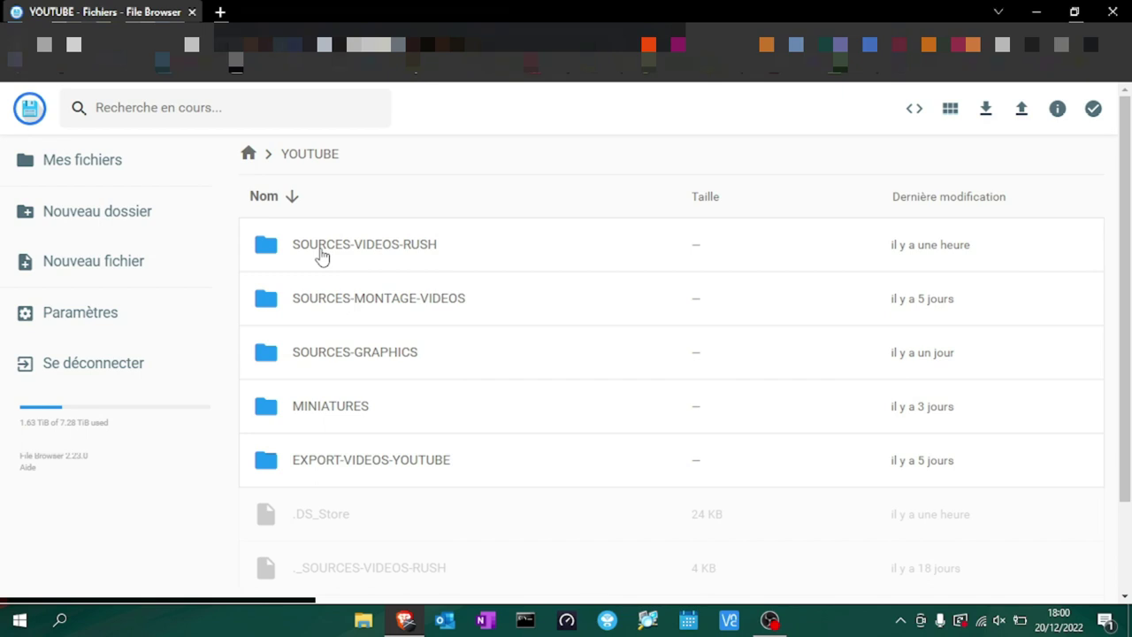
Open MINIATURES and preview thumbnails from Miniature79-3.png through Miniature75.png.
double_click(334, 409)
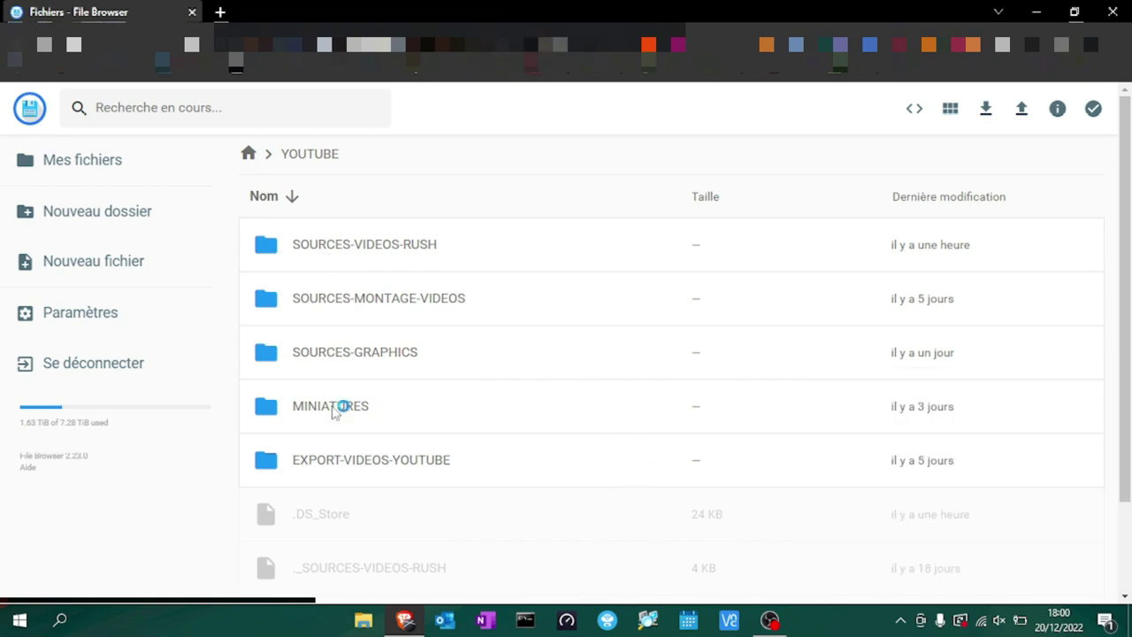
scroll(449, 463, down, 2)
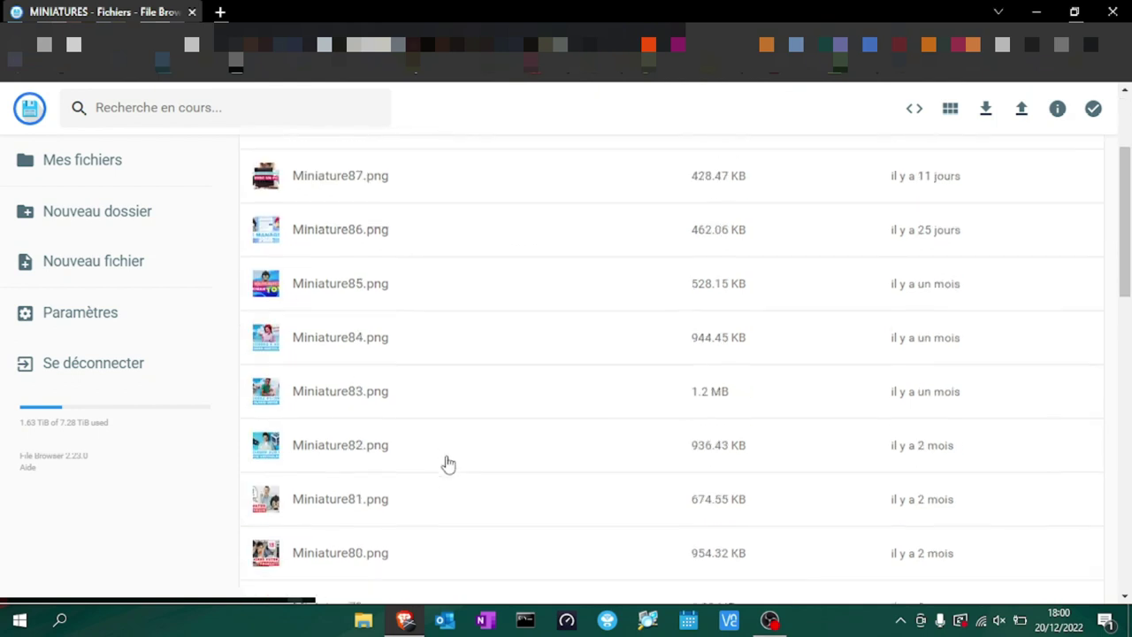
scroll(448, 463, down, 3)
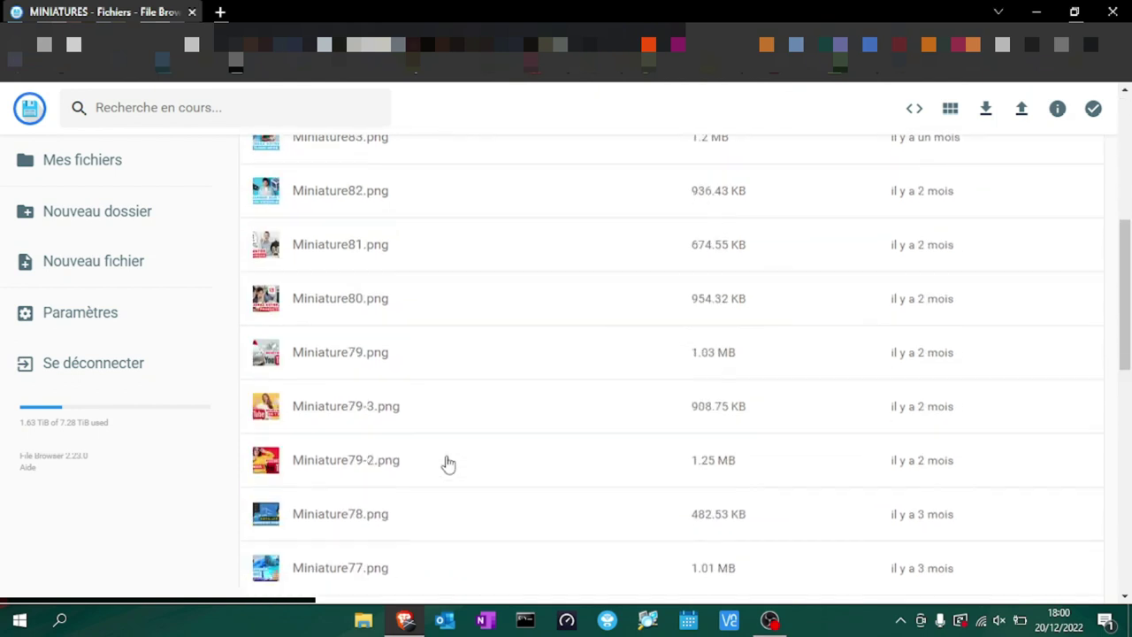
double_click(370, 408)
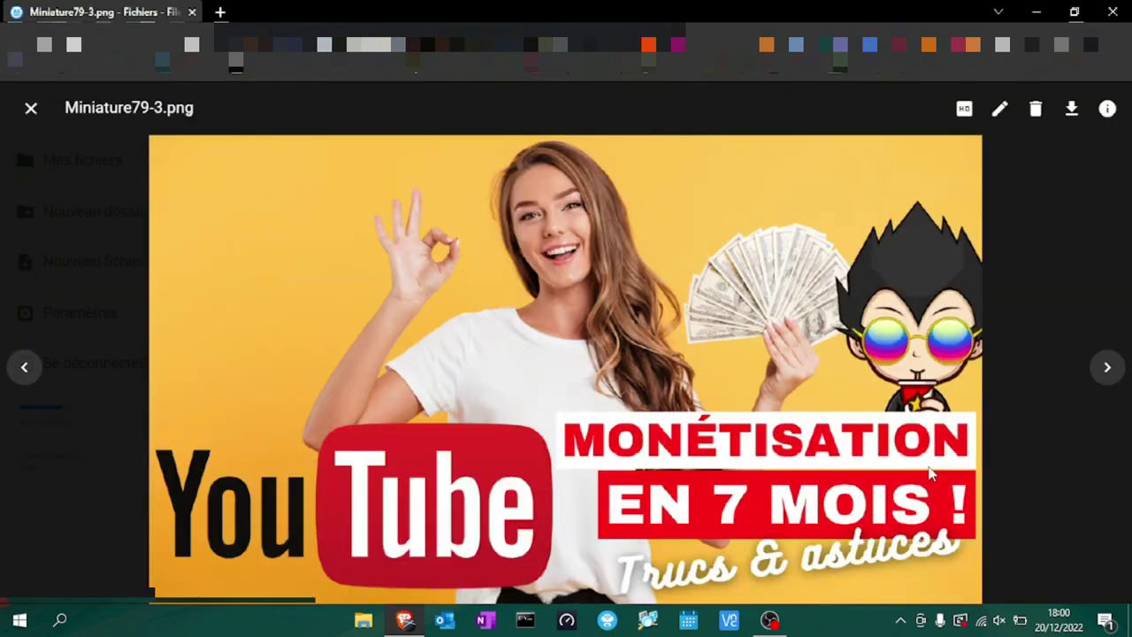
click(1107, 379)
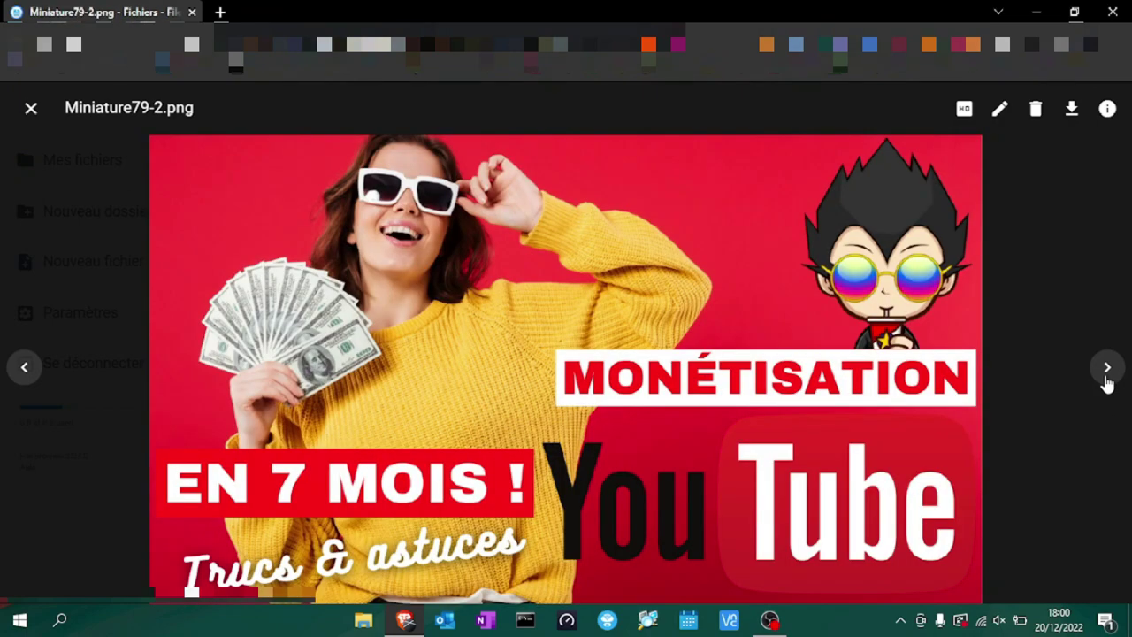
click(1106, 379)
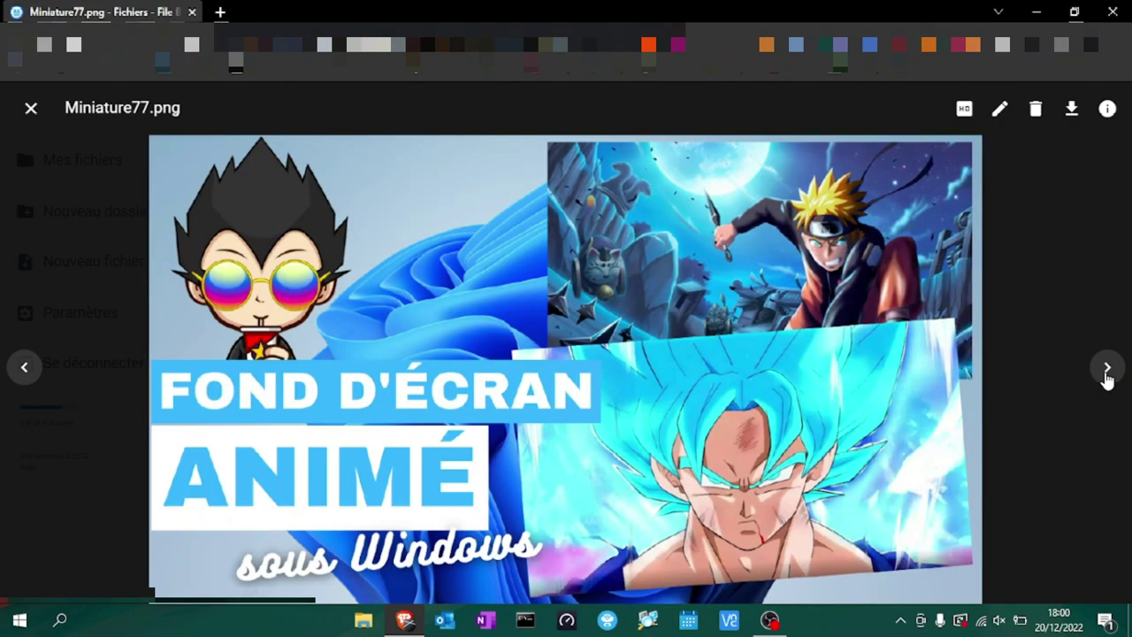
click(1107, 378)
click(1107, 379)
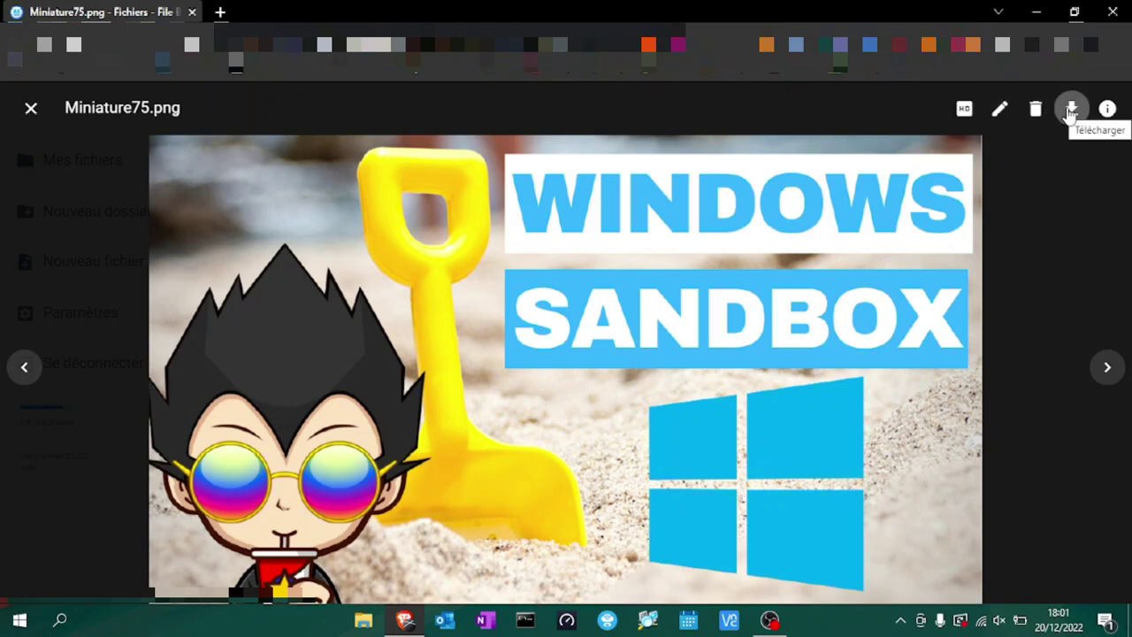
Close the image preview and open N85-Powertoys-MAJ.mov from EXPORT-VIDEOS-YOUTUBE.
click(31, 107)
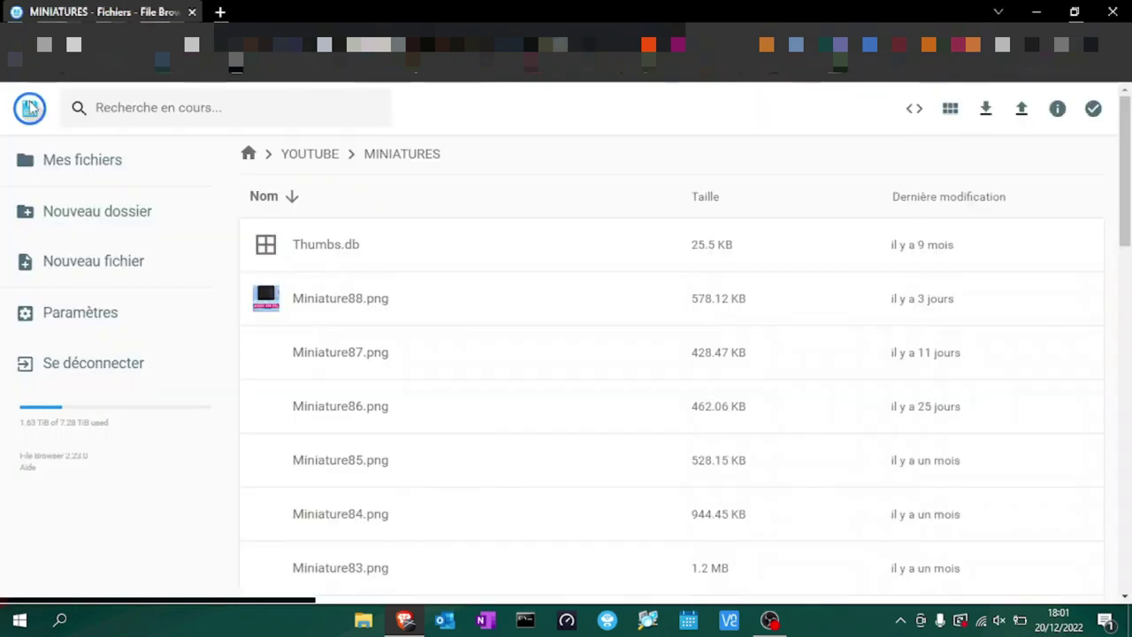
click(308, 159)
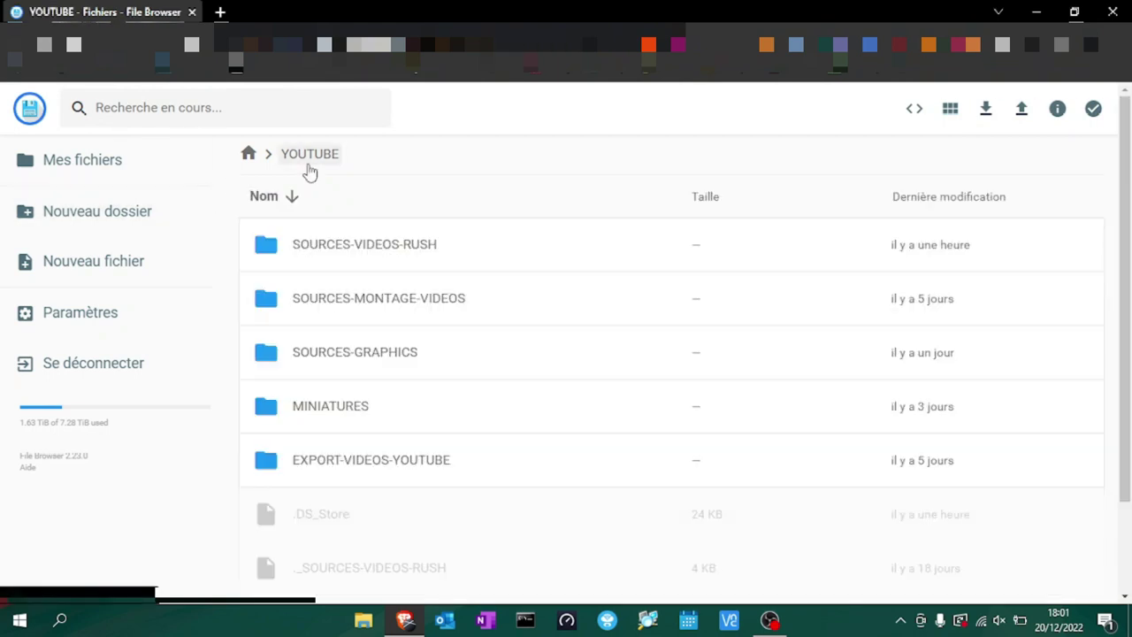
double_click(348, 452)
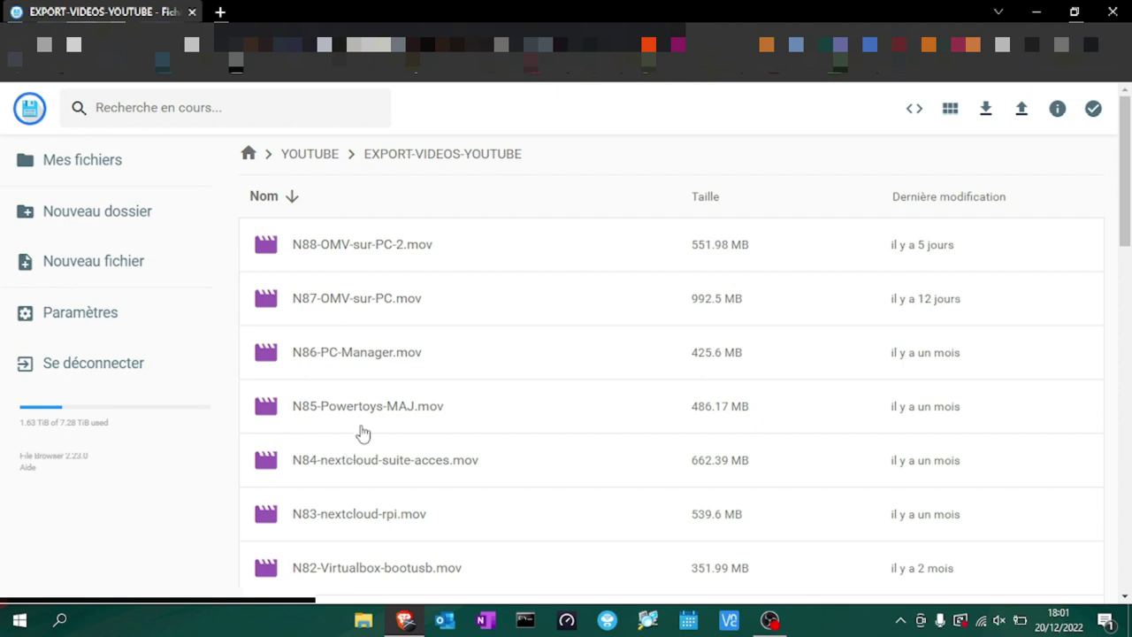
double_click(379, 420)
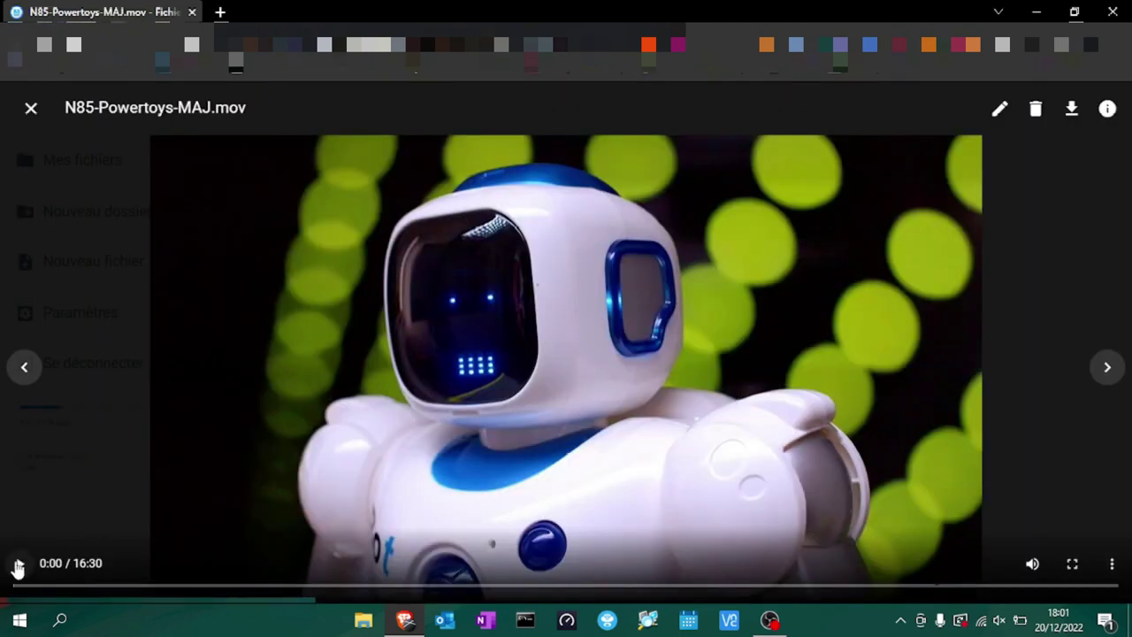
Play the video, seeking to about 3:46, 8:10, PowerRename and the text extractor section.
click(20, 564)
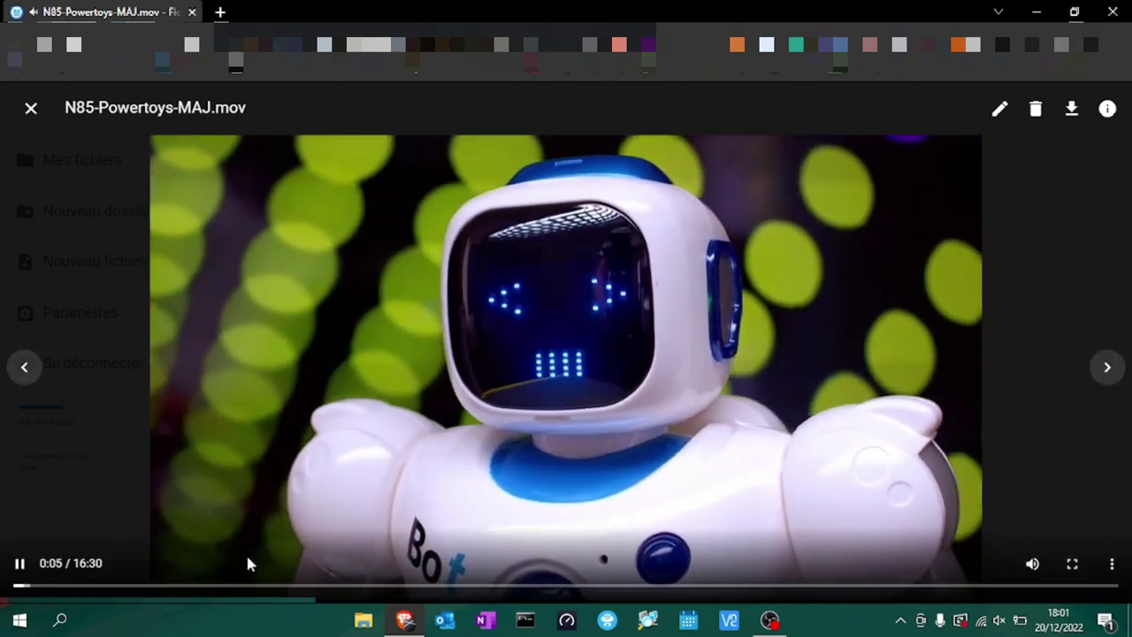
click(268, 586)
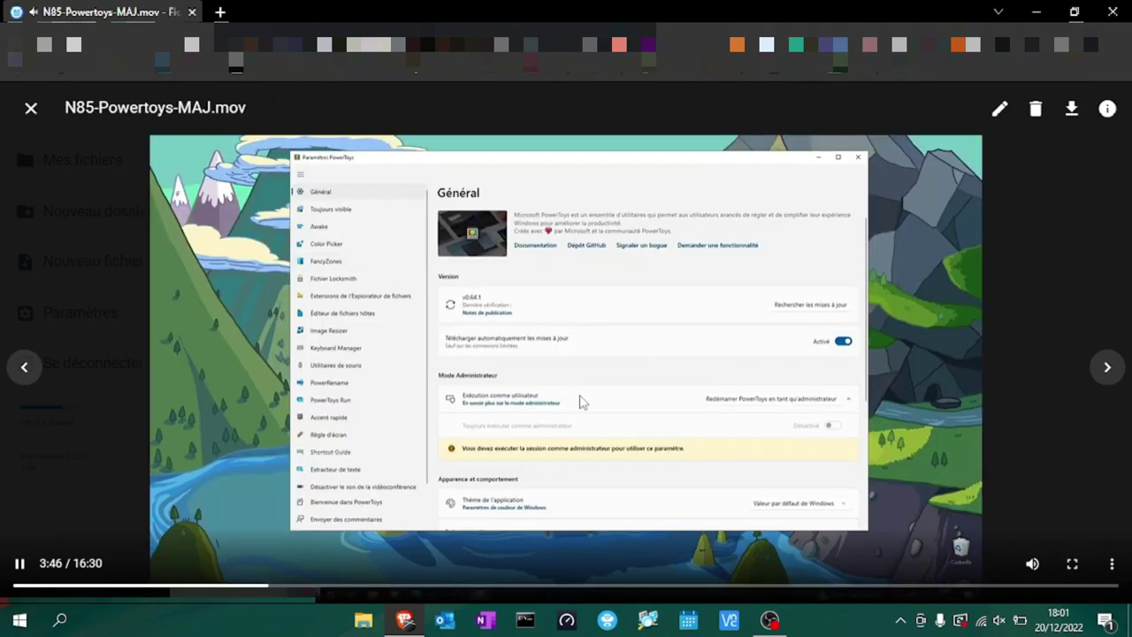
click(563, 586)
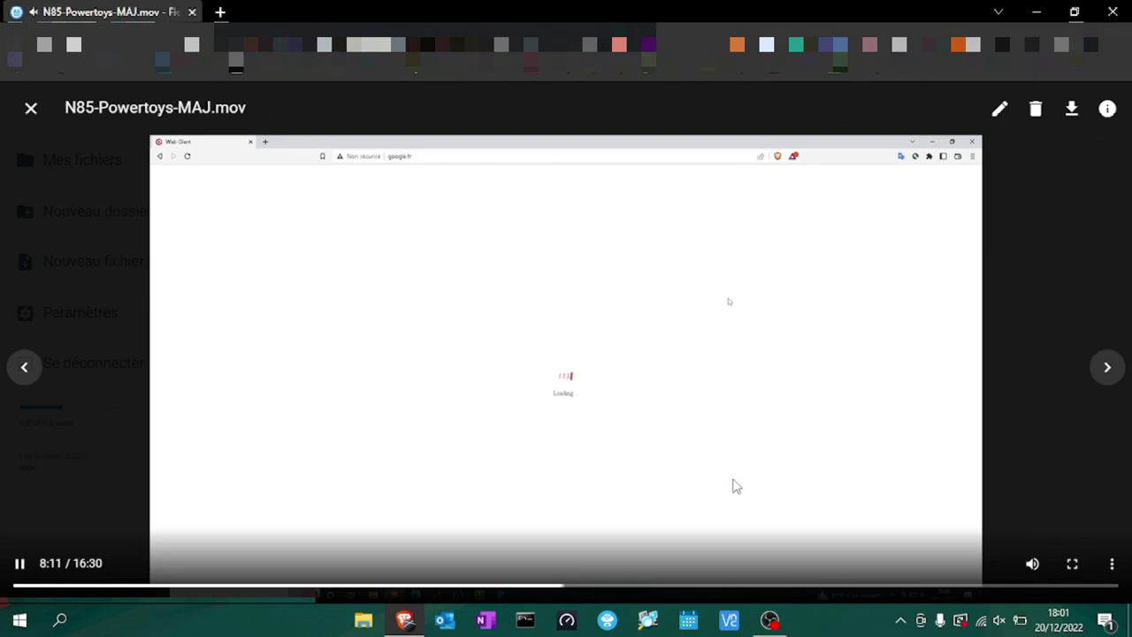
click(757, 588)
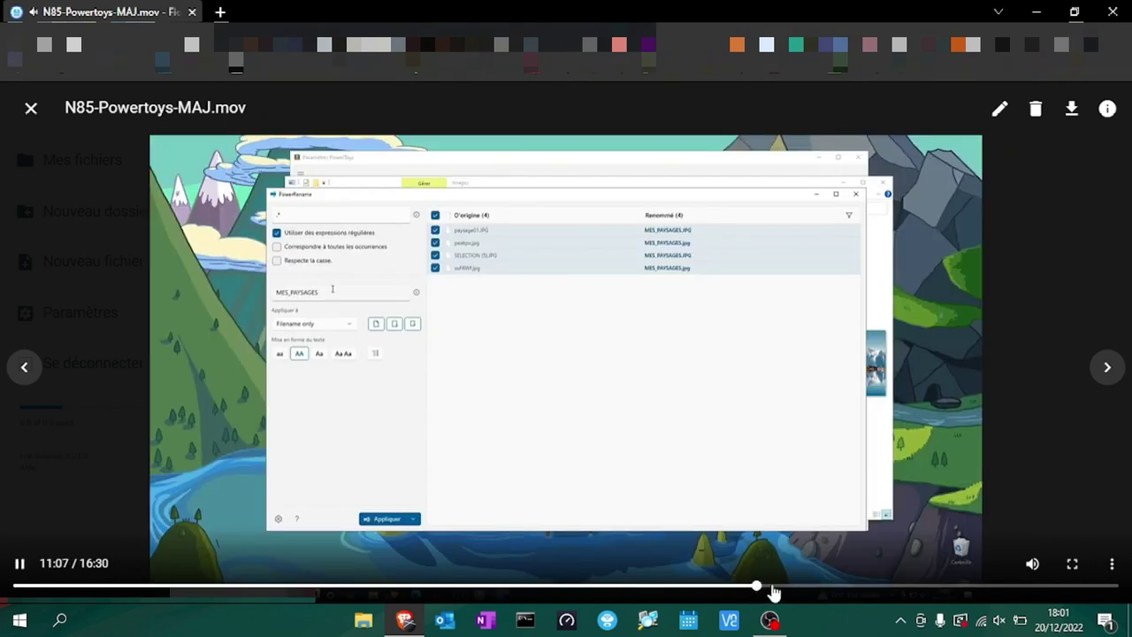
click(794, 588)
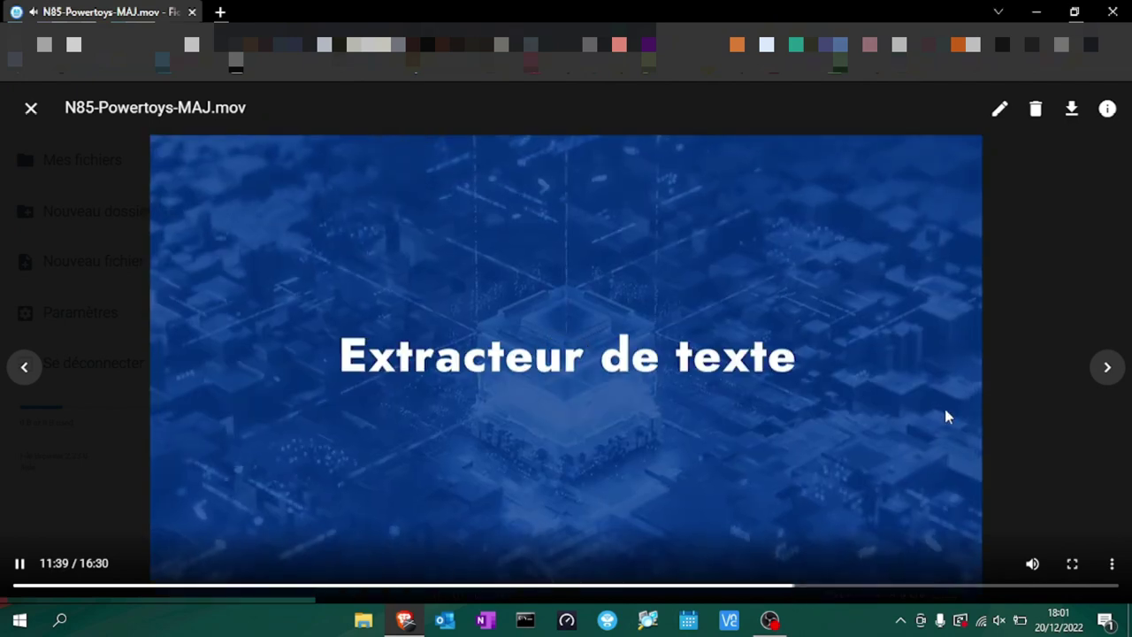
Close the video, return to the top-level folder list and close the browser.
click(31, 109)
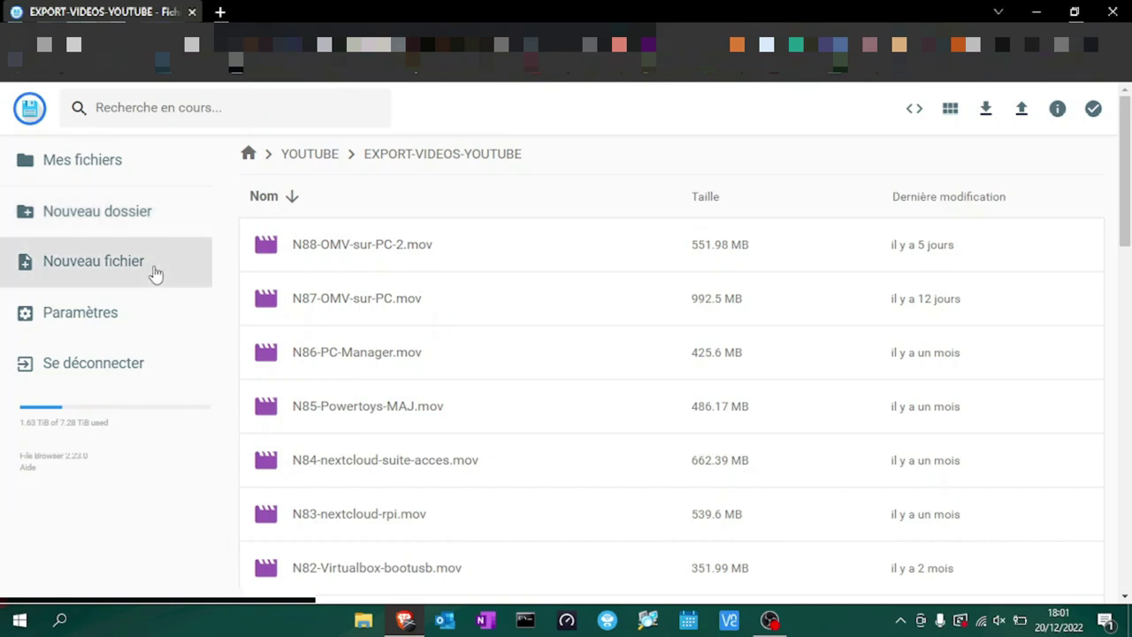
click(106, 152)
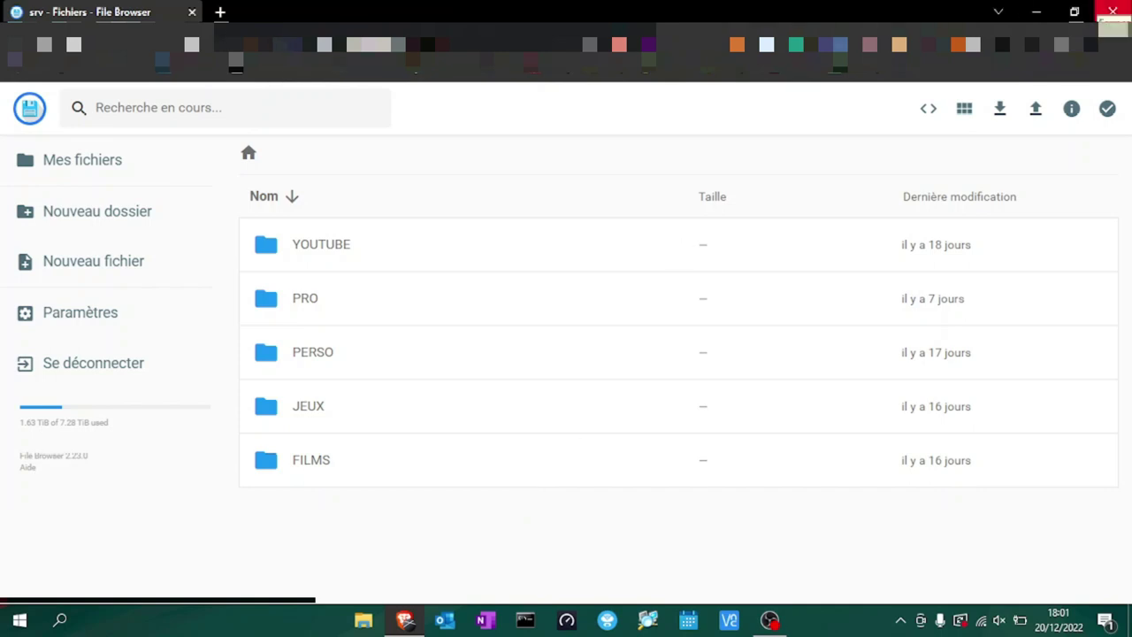
click(1111, 10)
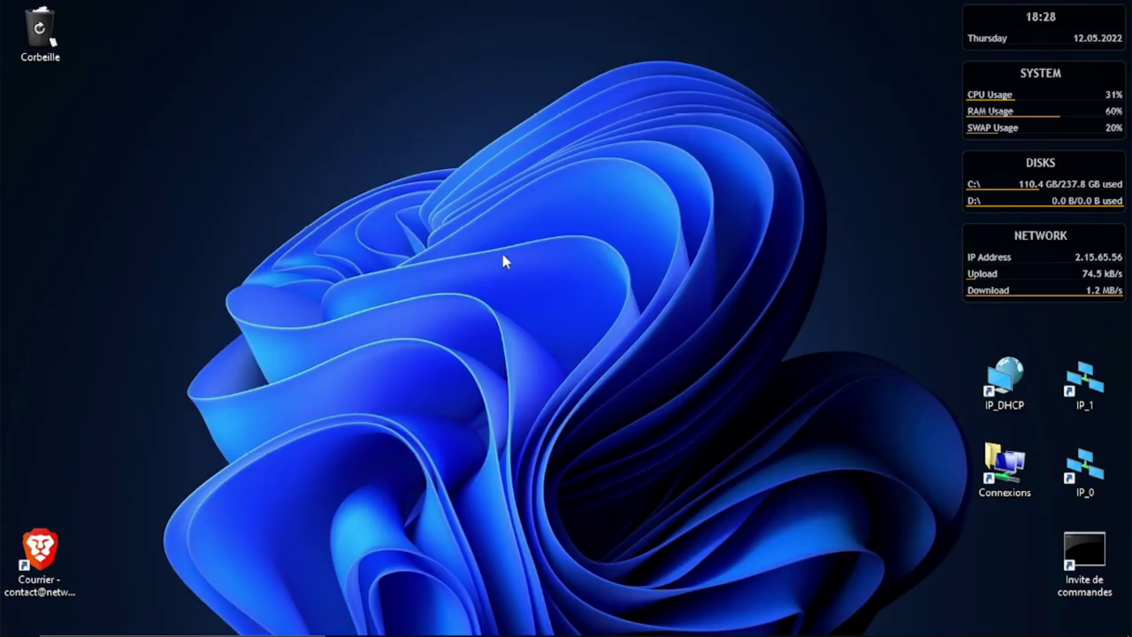
Open Windows search to look for the registry editor.
click(107, 619)
Launch regedit and expand HKEY_LOCAL_MACHINE\SYSTEM\CurrentControlSet\Services.
text(regedit)
key(Return)
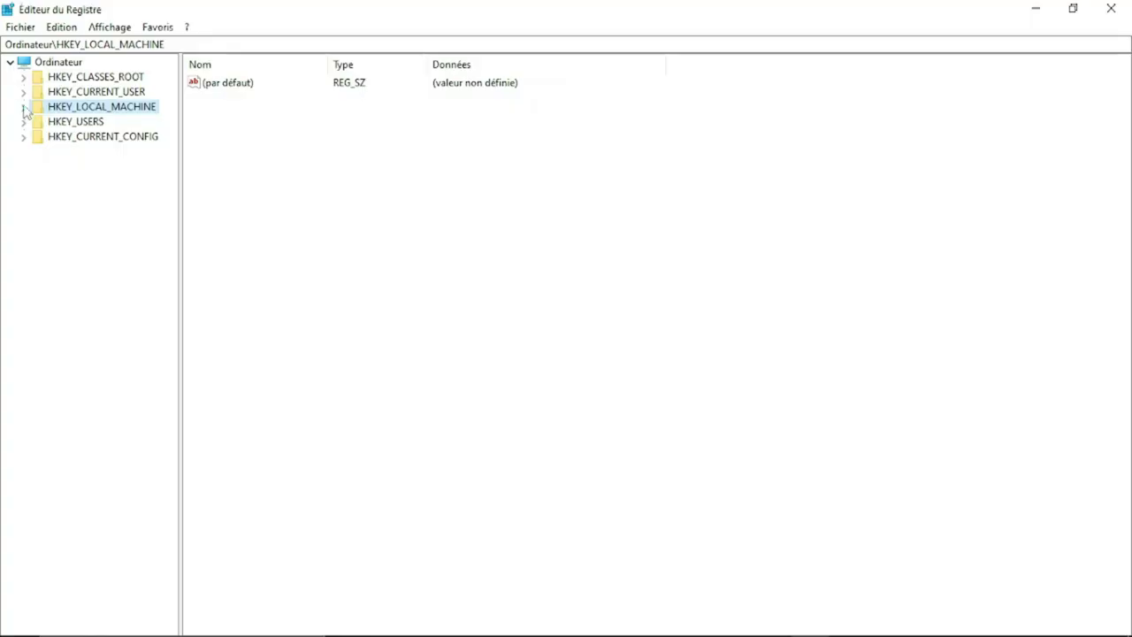
click(26, 107)
click(53, 152)
click(114, 212)
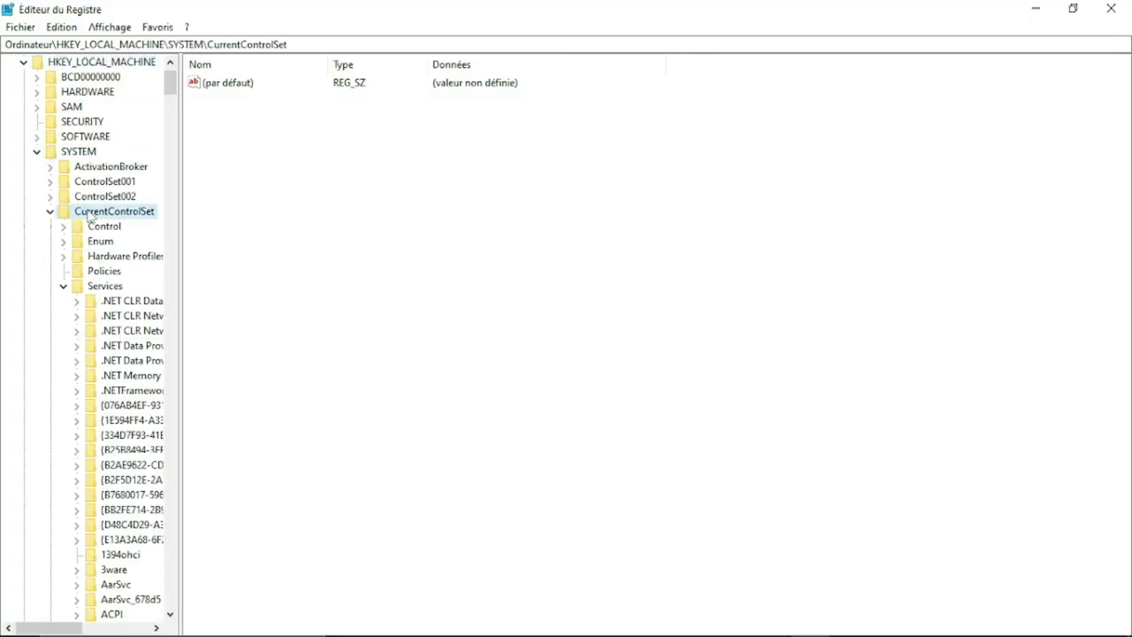
click(63, 285)
click(93, 331)
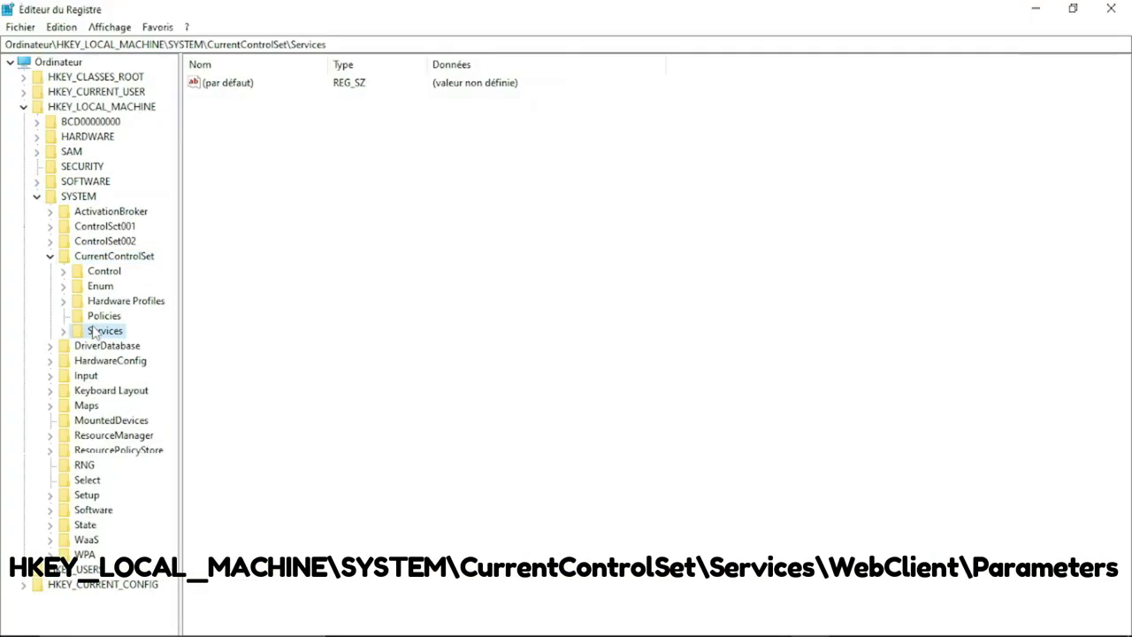
double_click(93, 332)
Locate the WebClient key and select its Parameters subkey.
drag(171, 90, 187, 496)
drag(186, 554, 186, 570)
click(124, 63)
double_click(127, 67)
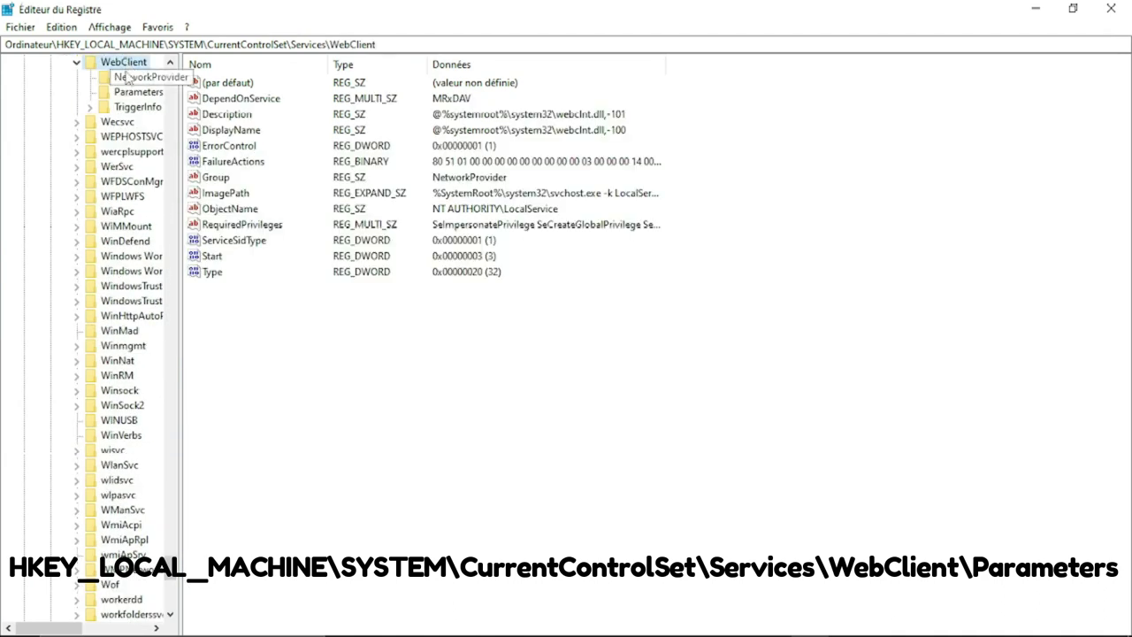
click(132, 106)
key(Up)
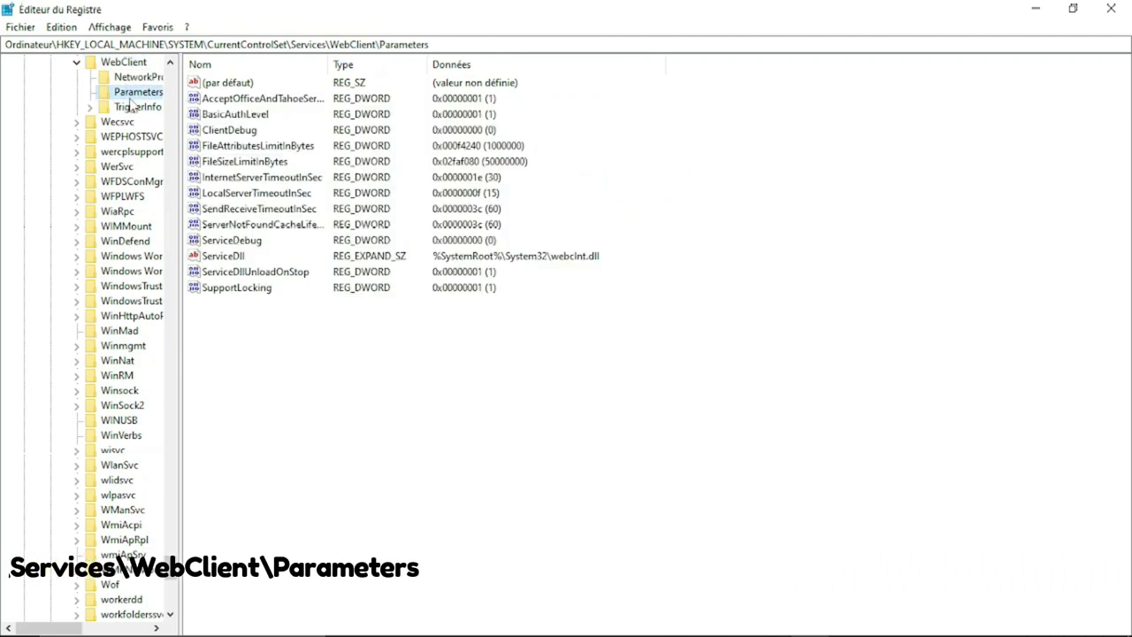
Set BasicAuthLevel to 2 and close Registry Editor.
double_click(239, 117)
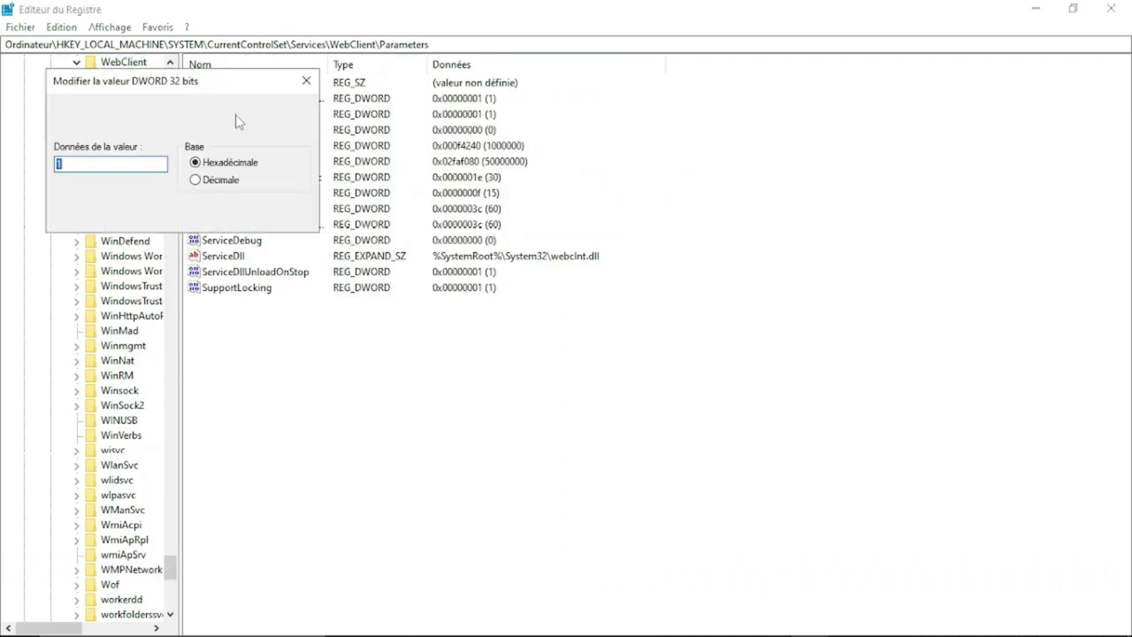
text(2)
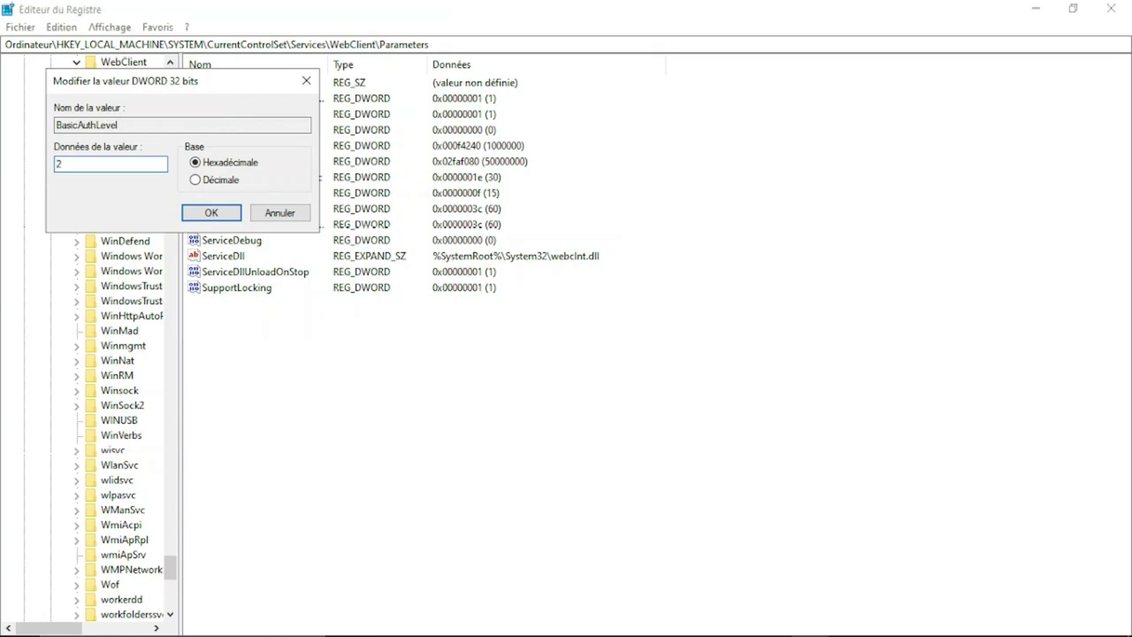
click(223, 210)
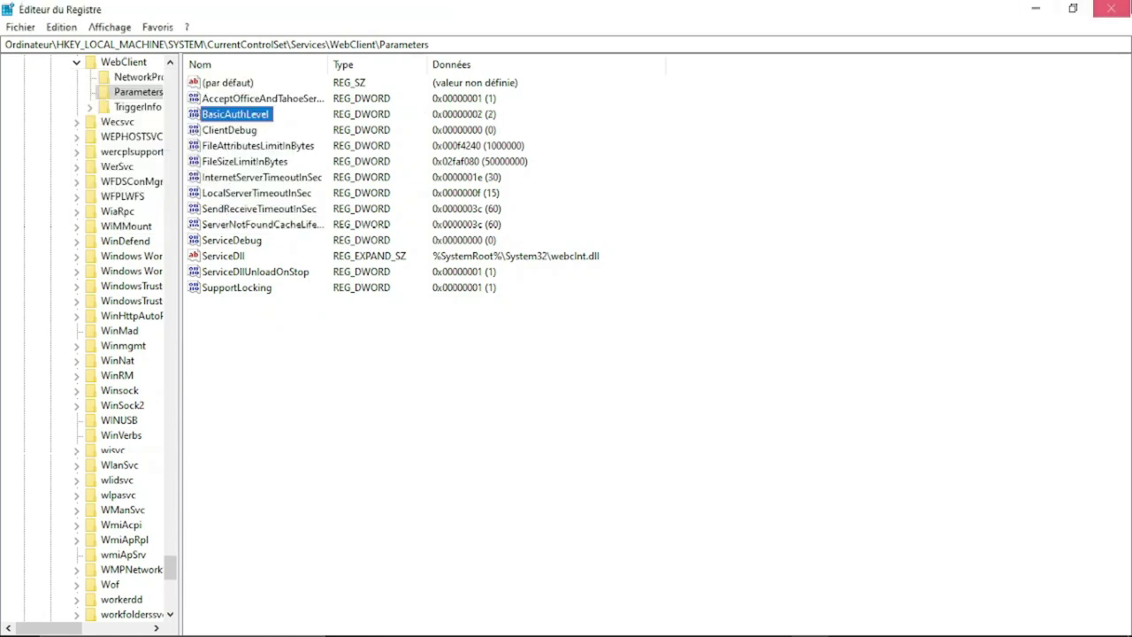
click(1111, 9)
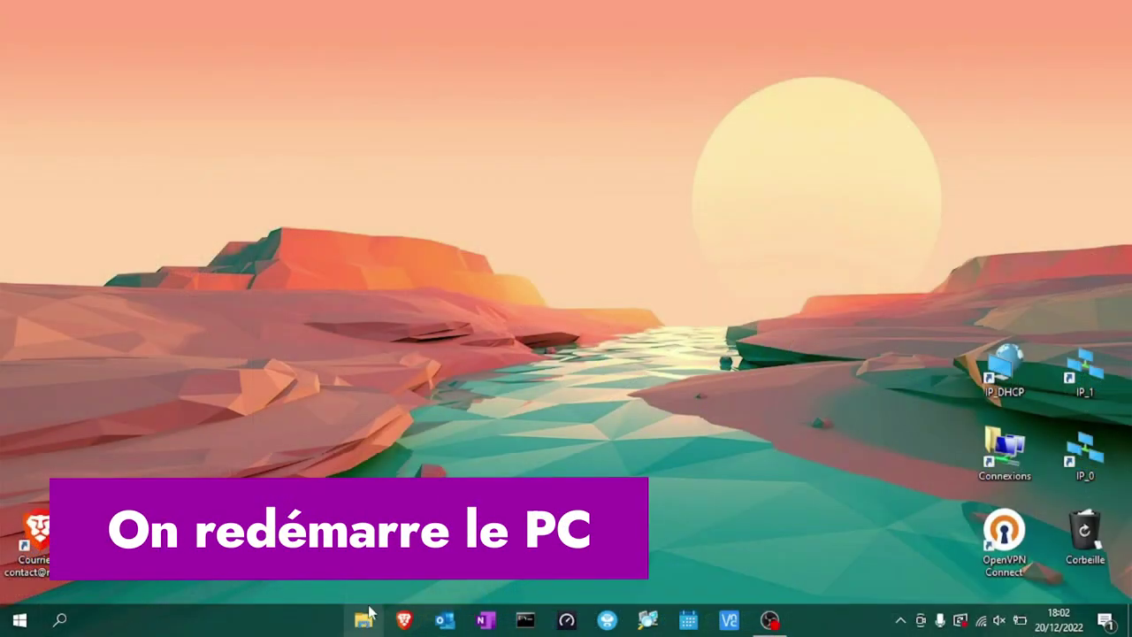
Open File Explorer on Ce PC and start the Connecter un lecteur réseau wizard.
click(366, 618)
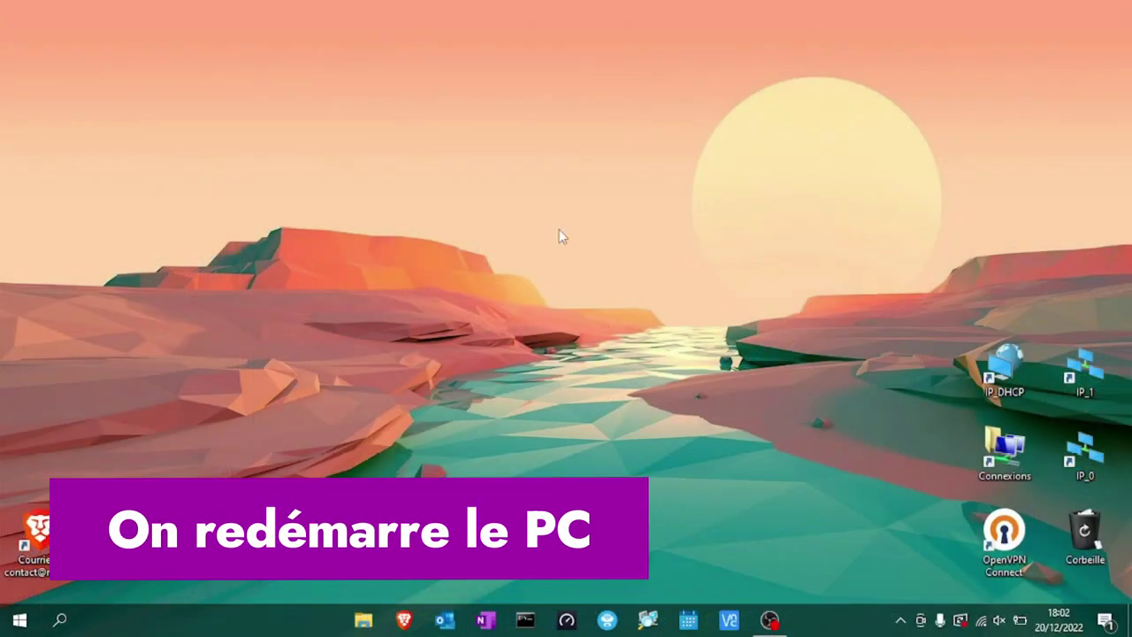
click(213, 480)
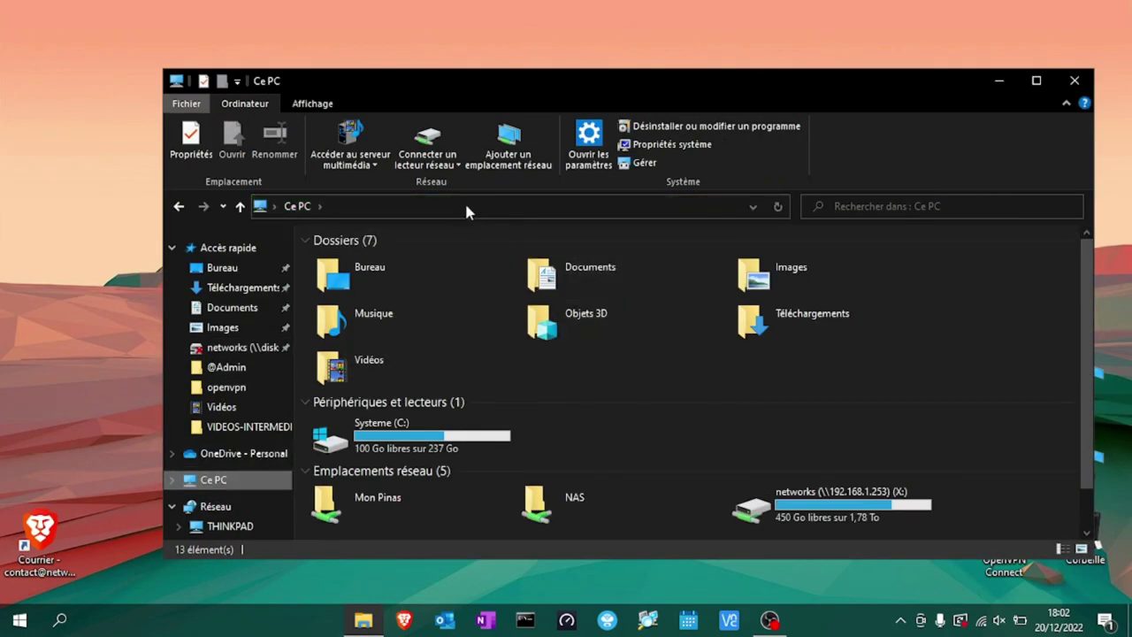
click(455, 167)
click(451, 181)
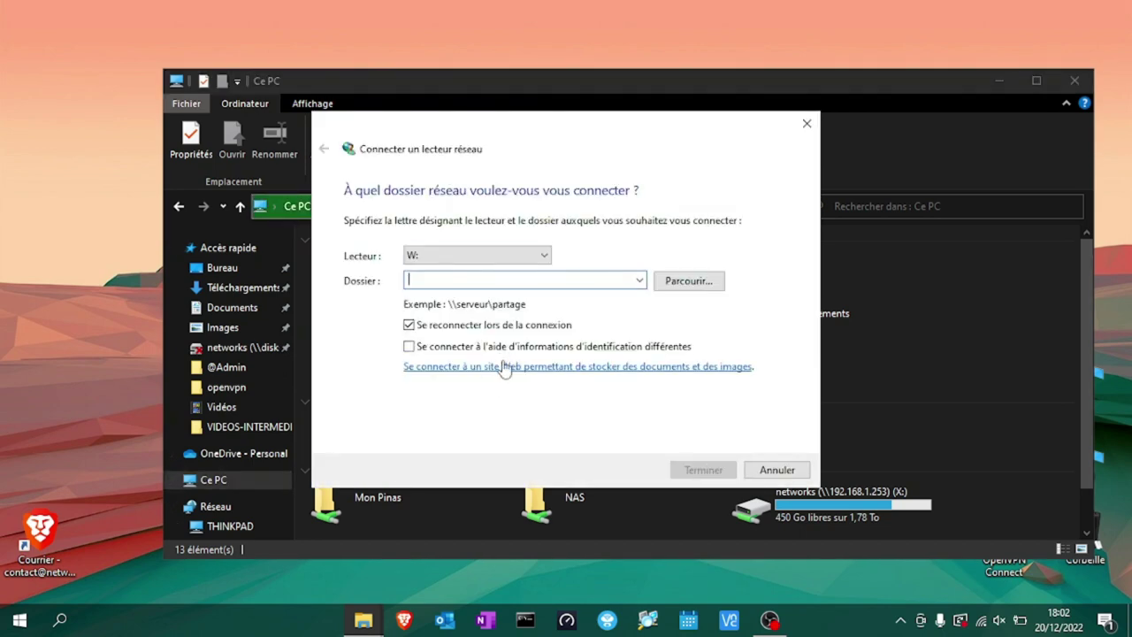
click(505, 367)
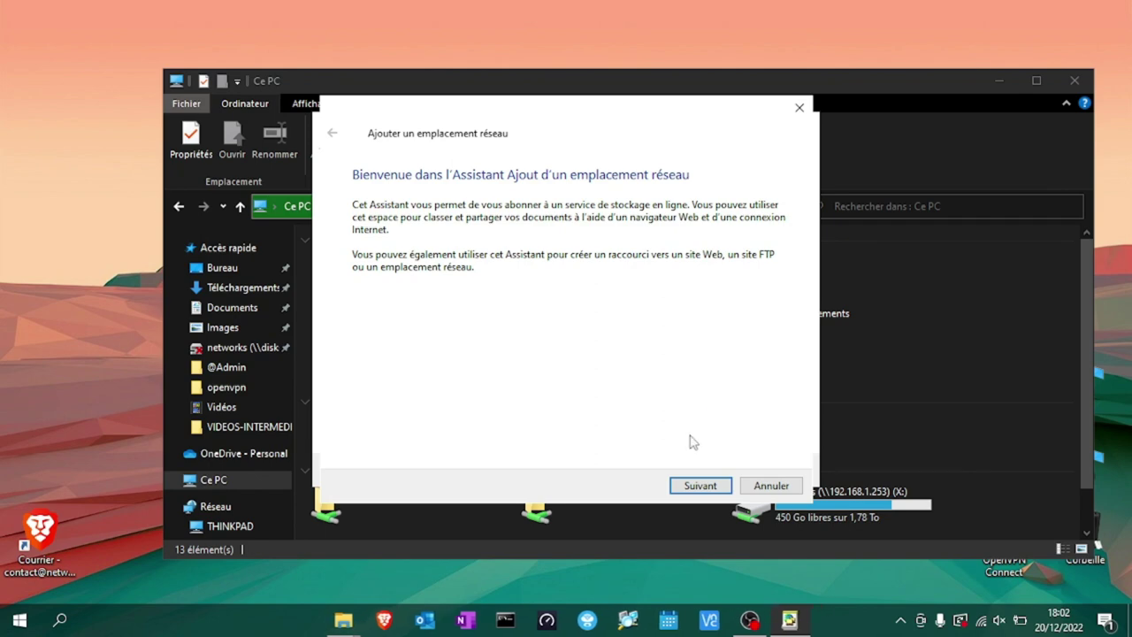
click(700, 487)
click(700, 487)
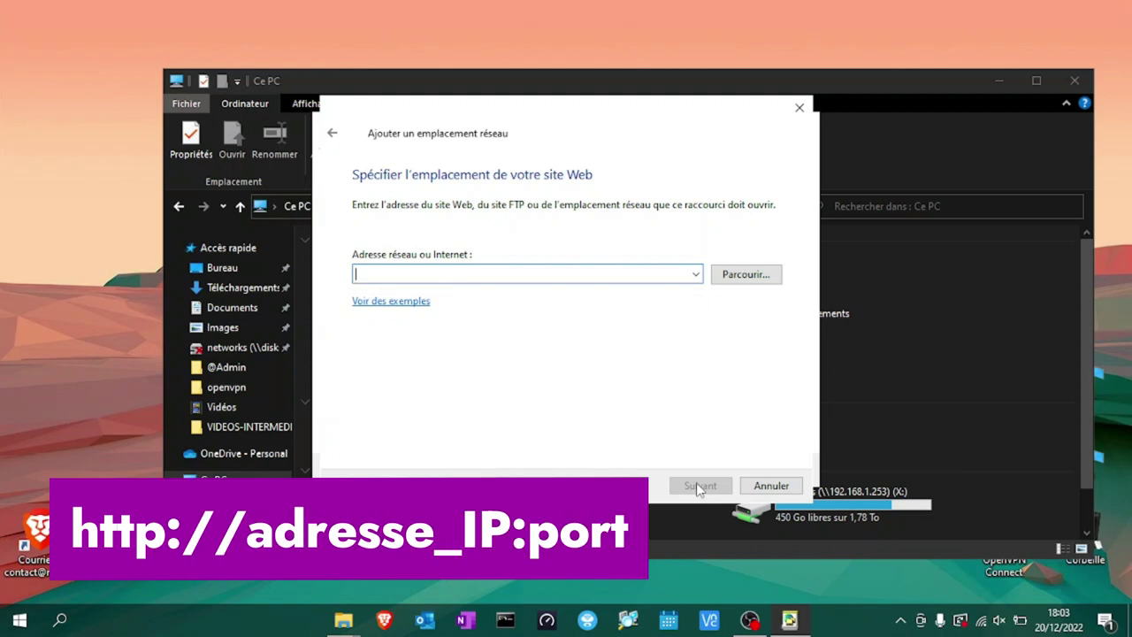
text(90)
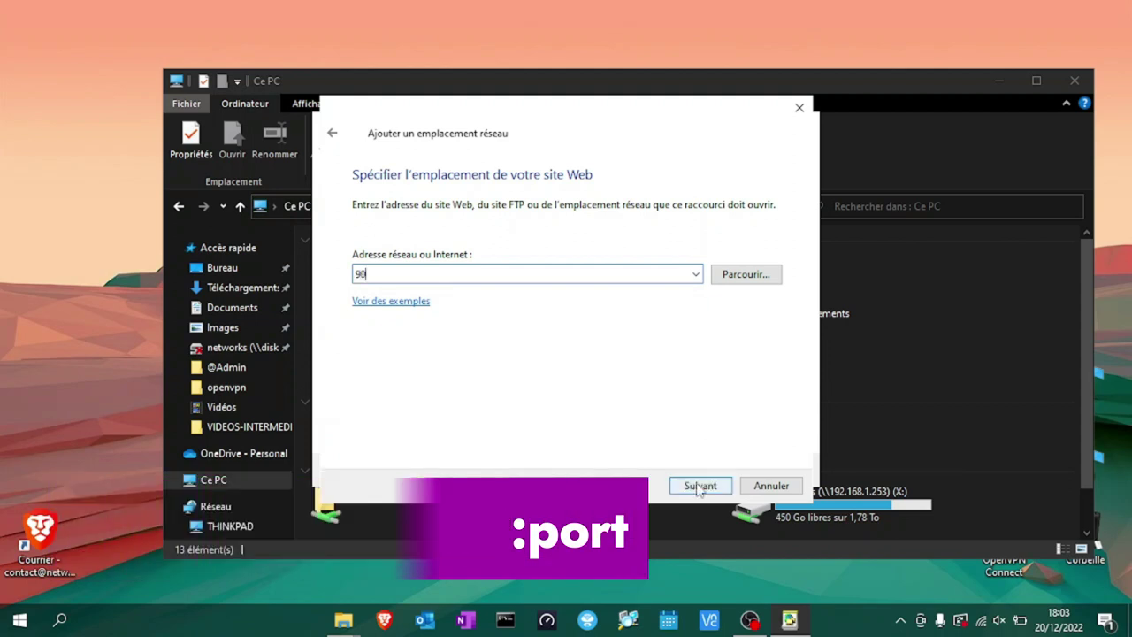
key(BackSpace)
key(BackSpace)
text(http://)
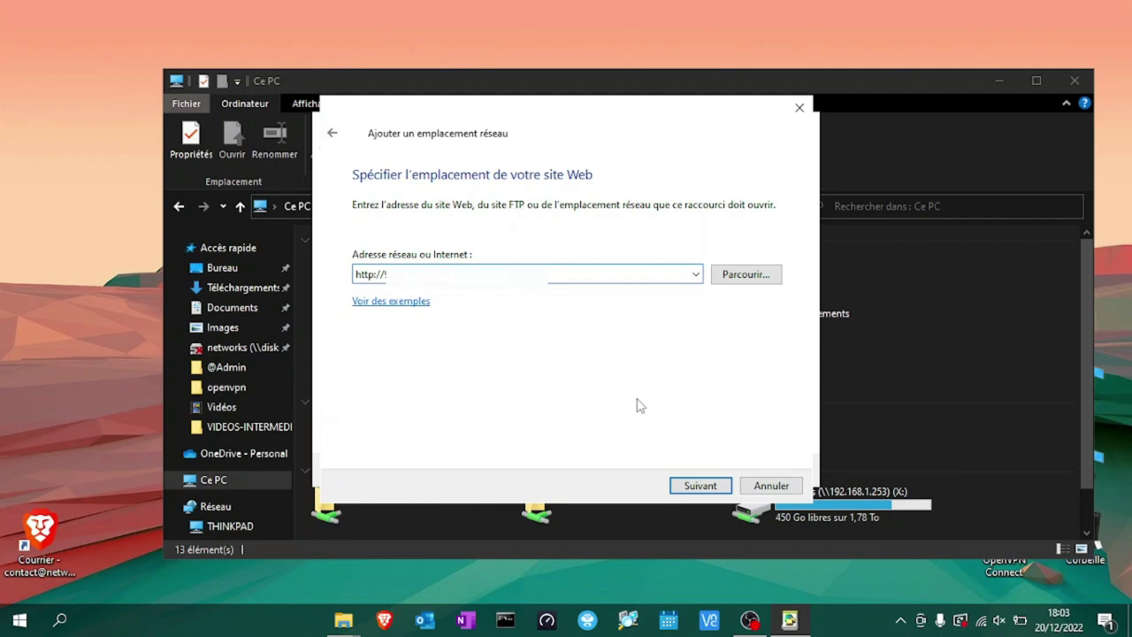
click(699, 486)
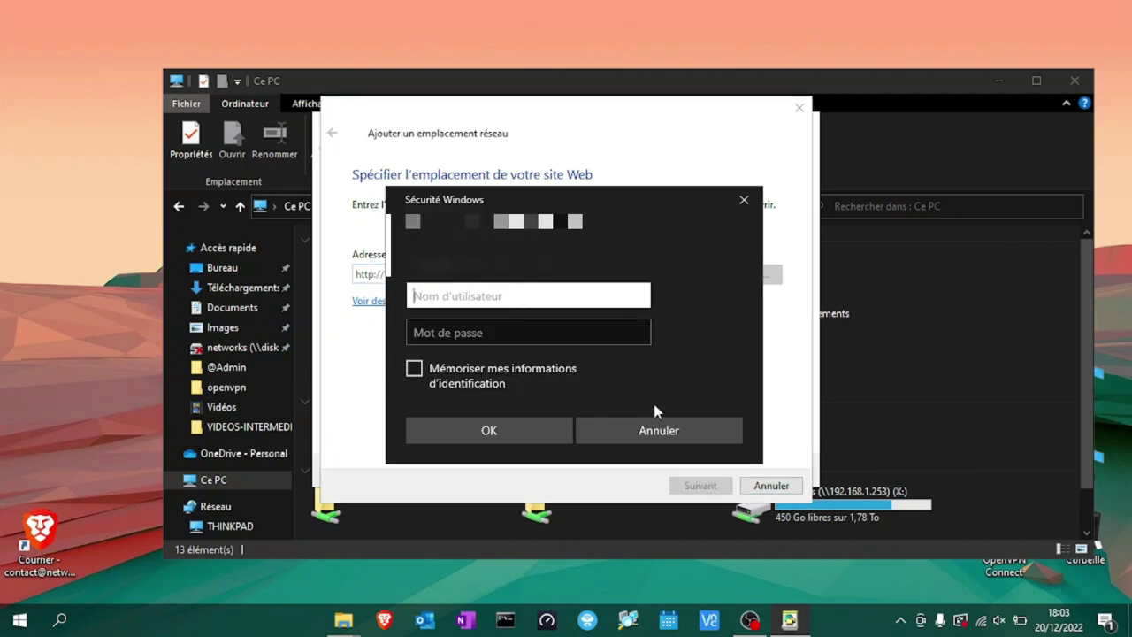
Log in with the NAS username and password, remembering the credentials.
text(networks)
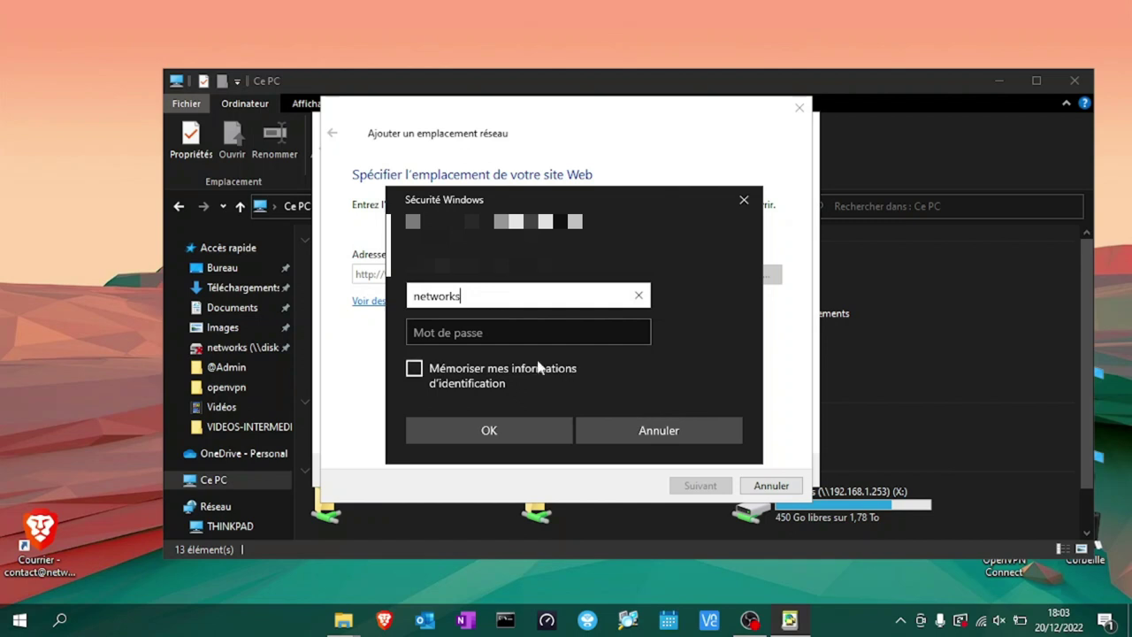
click(489, 334)
text(•)
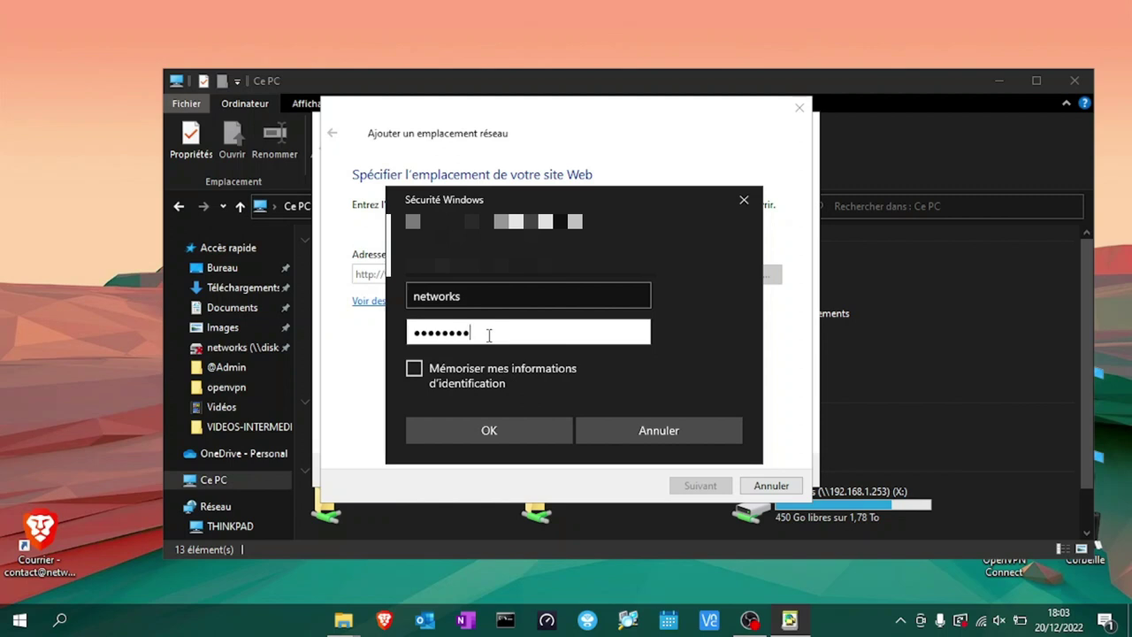
click(415, 369)
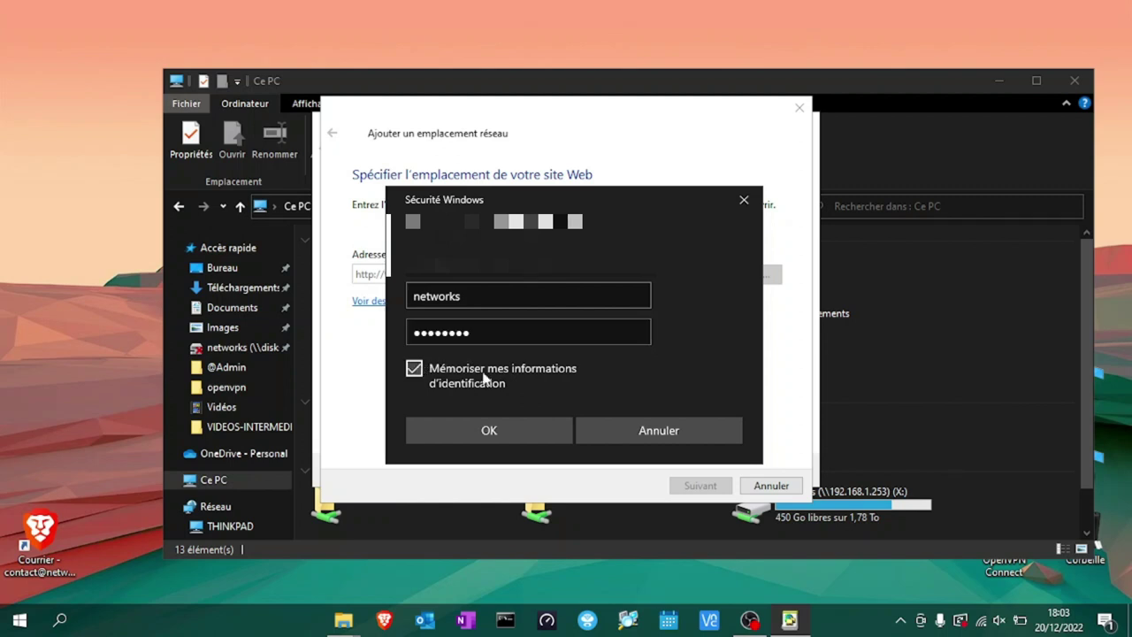
click(490, 431)
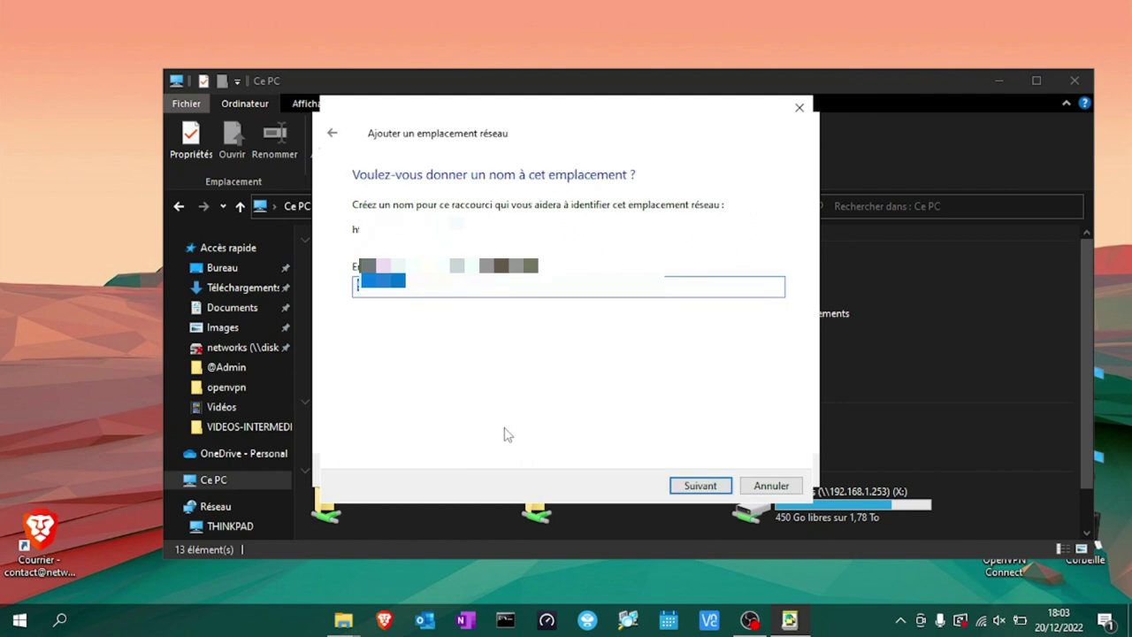
Name the location NAS DISTANT and finish the wizard.
key(BackSpace)
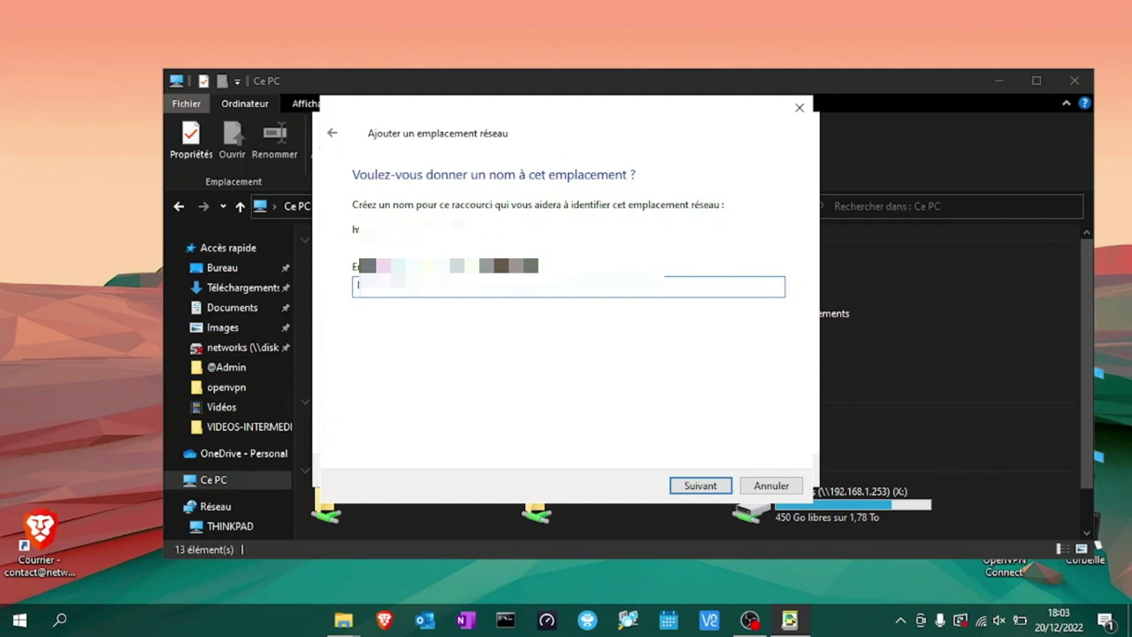
click(701, 487)
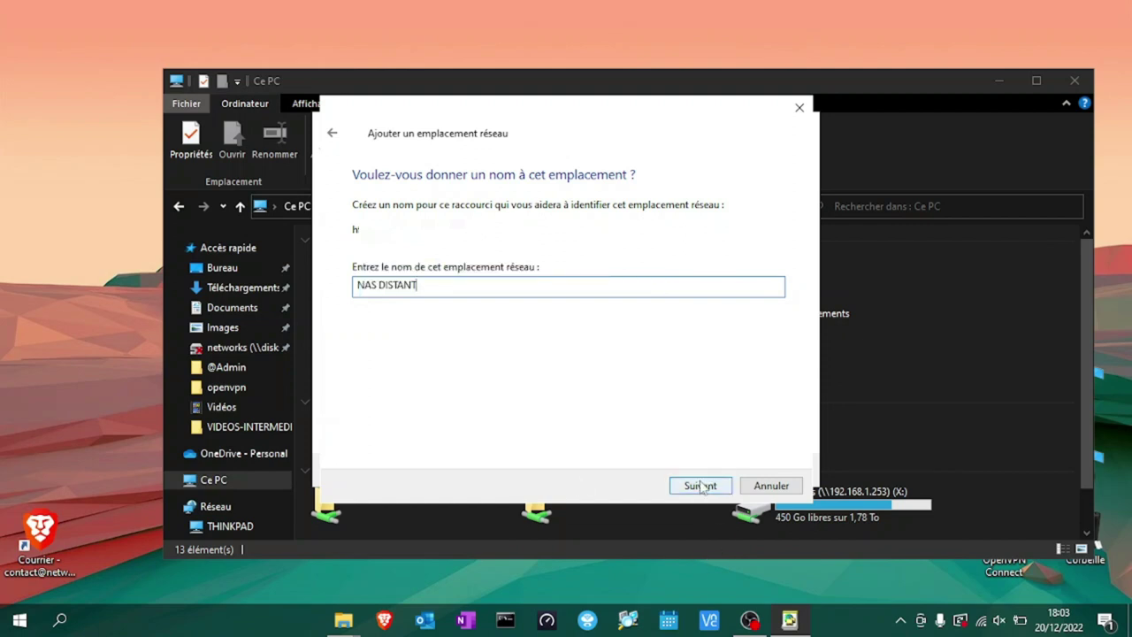
click(697, 485)
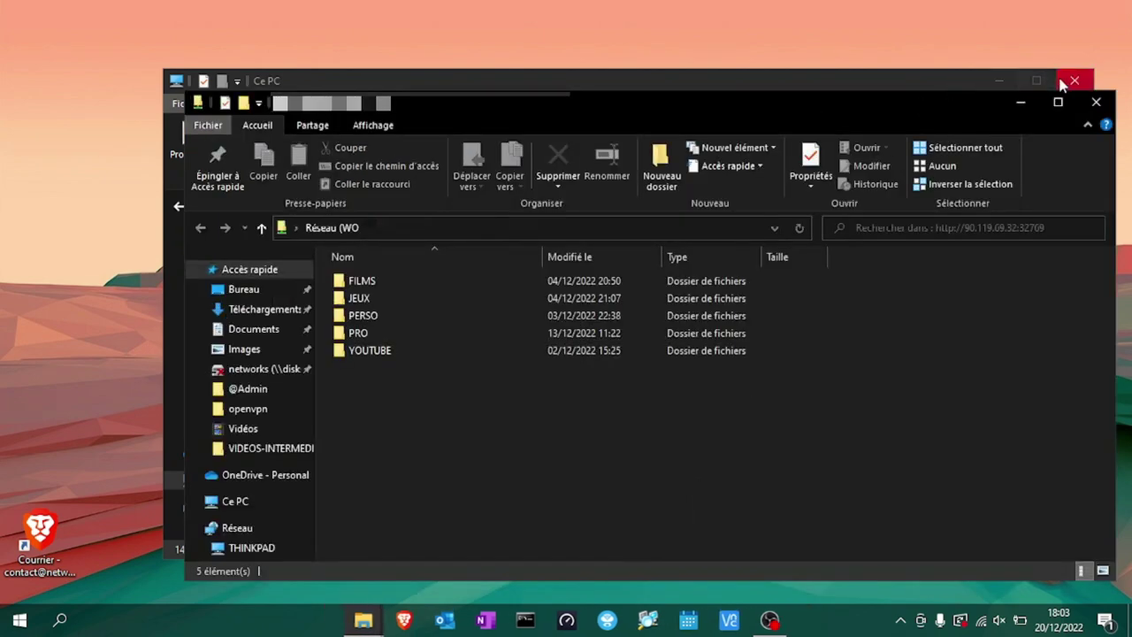
Close the old This PC window, browse the share's PRO > ISO folder, then return to the top level.
click(1075, 81)
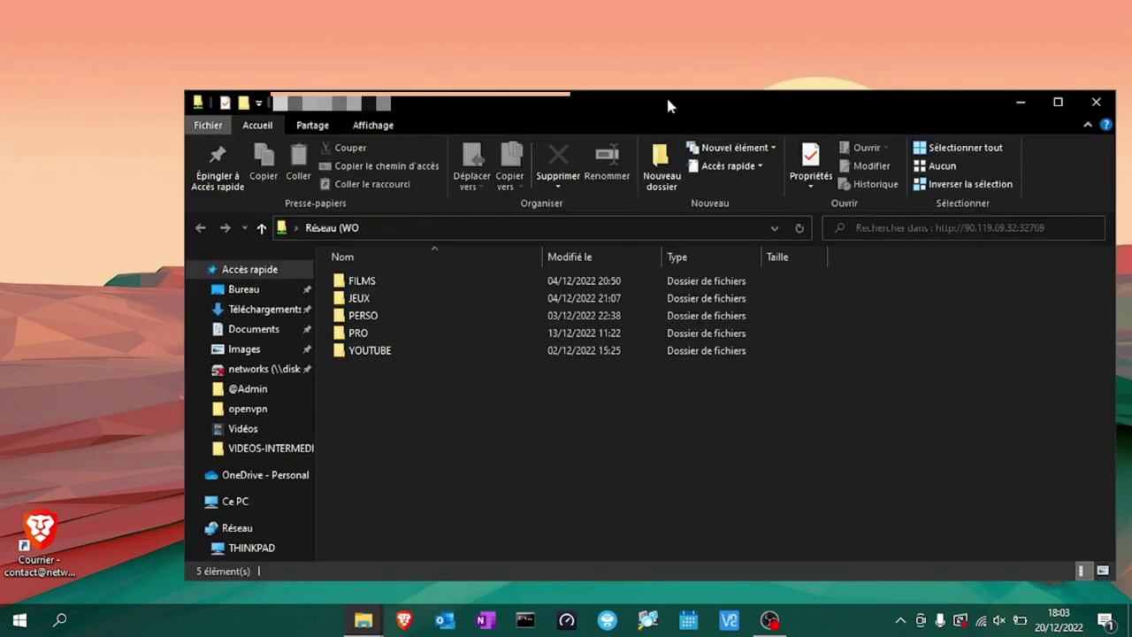
drag(668, 105, 606, 75)
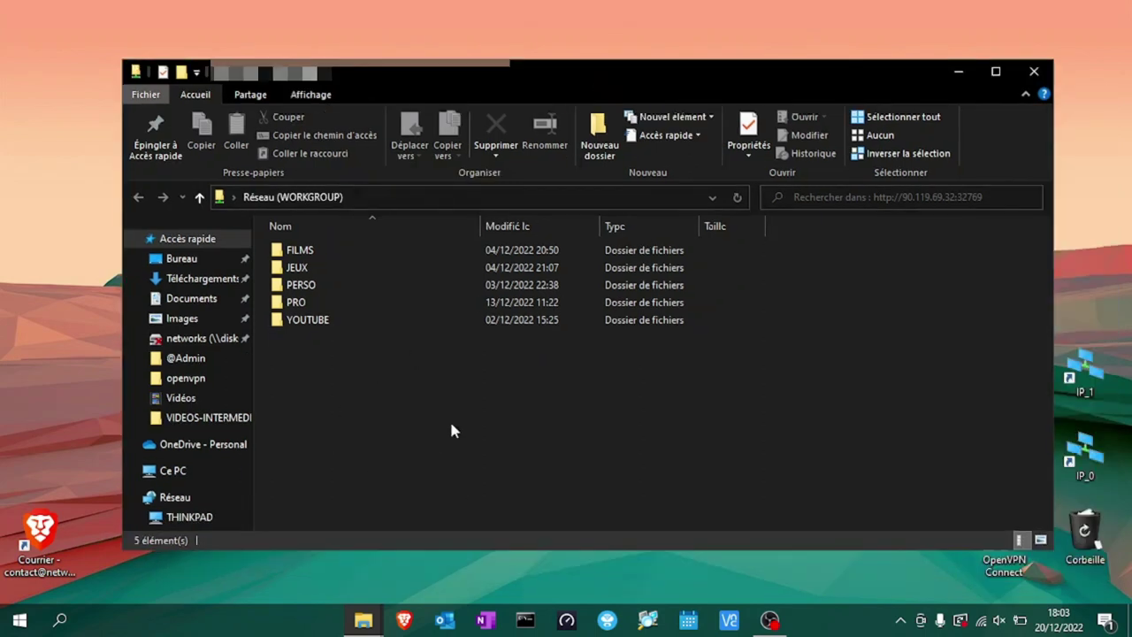
double_click(337, 302)
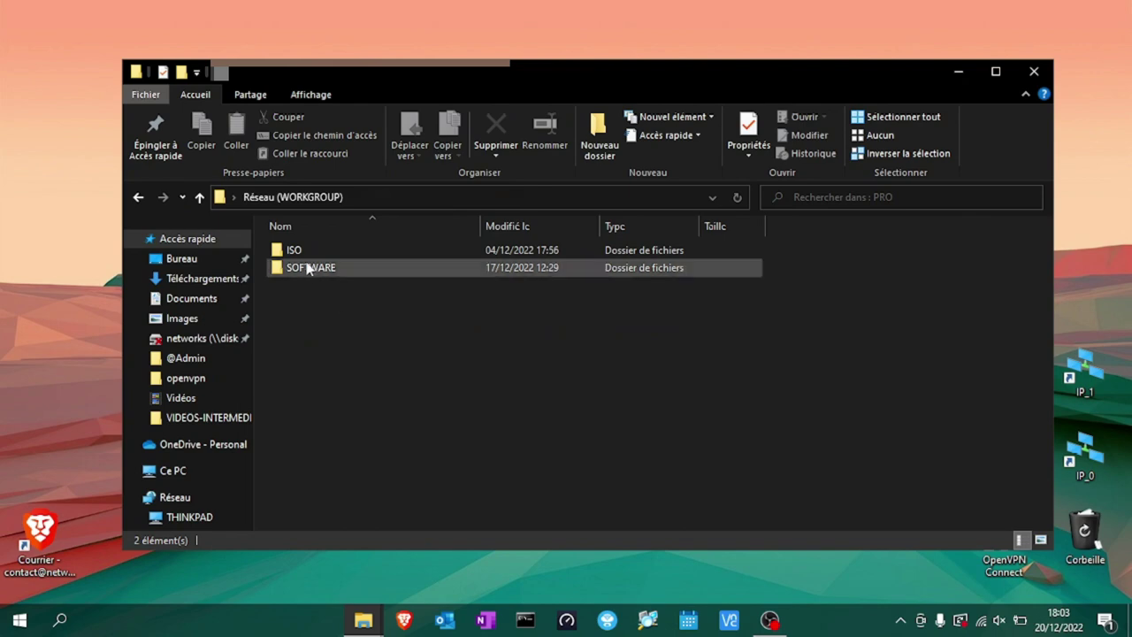
double_click(302, 251)
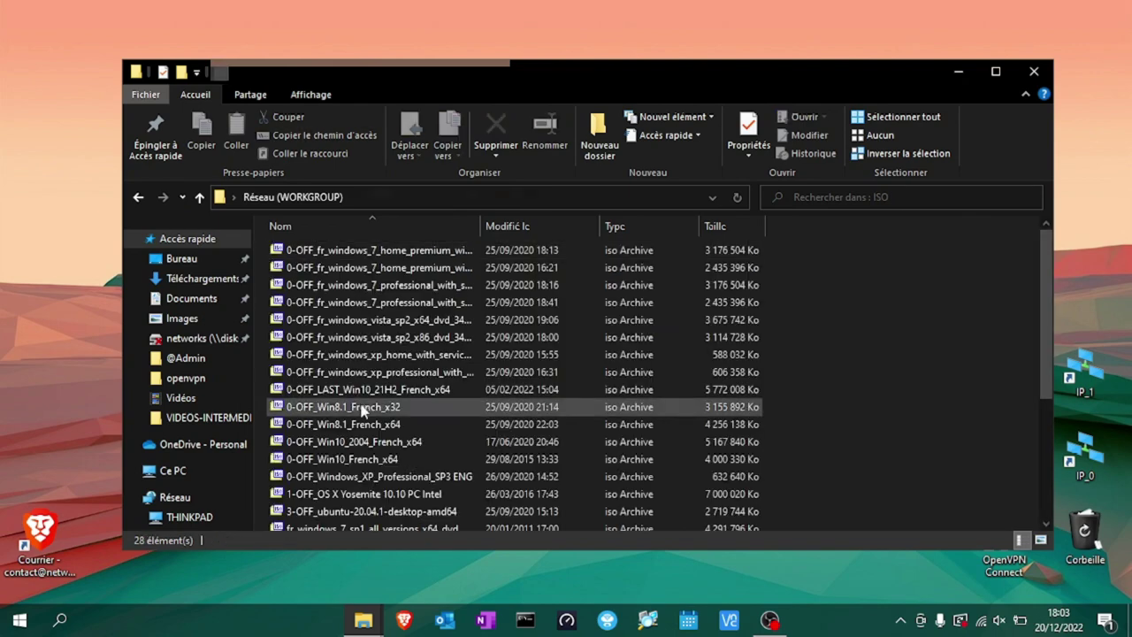
key(alt+Left)
key(alt+Left)
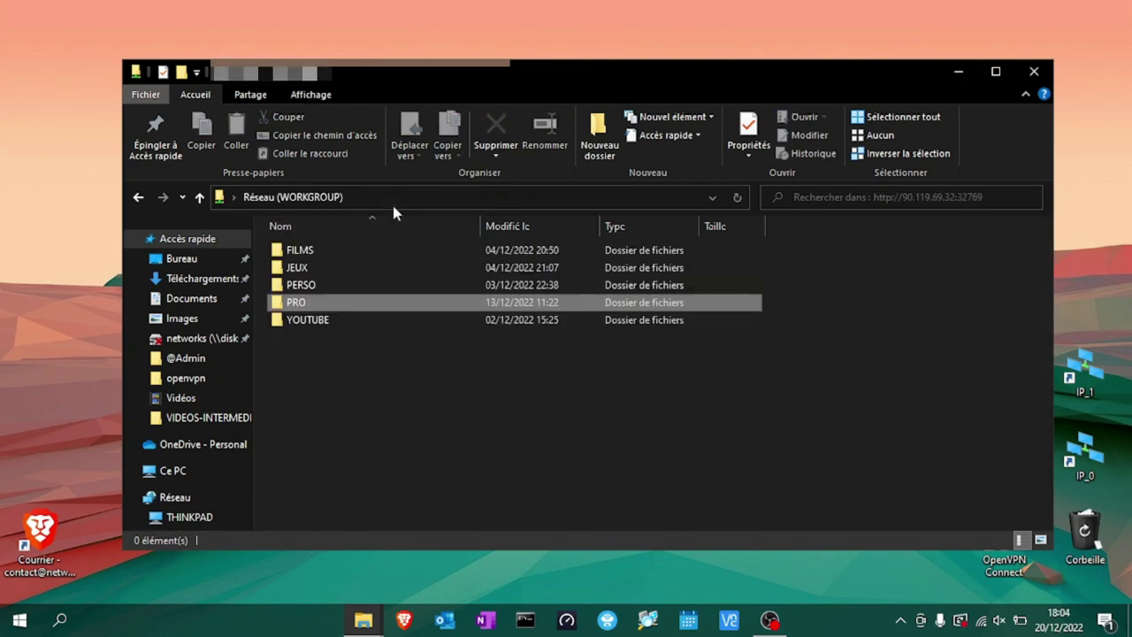
Open Miniature5.png from YOUTUBE > MINIATURES in the Photos viewer.
double_click(324, 321)
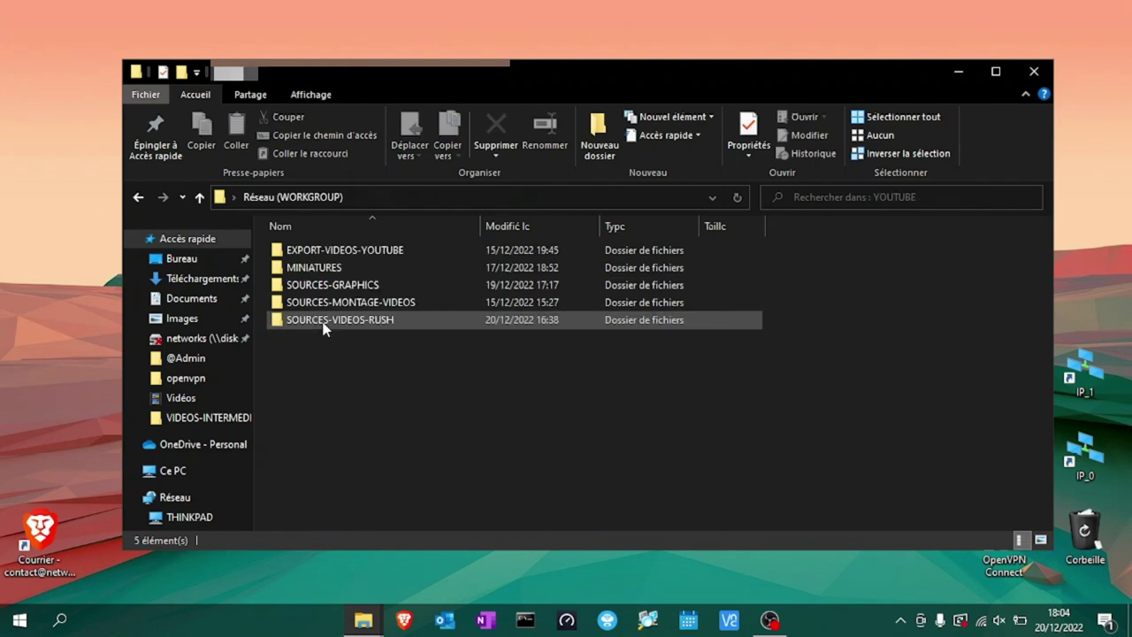
double_click(339, 267)
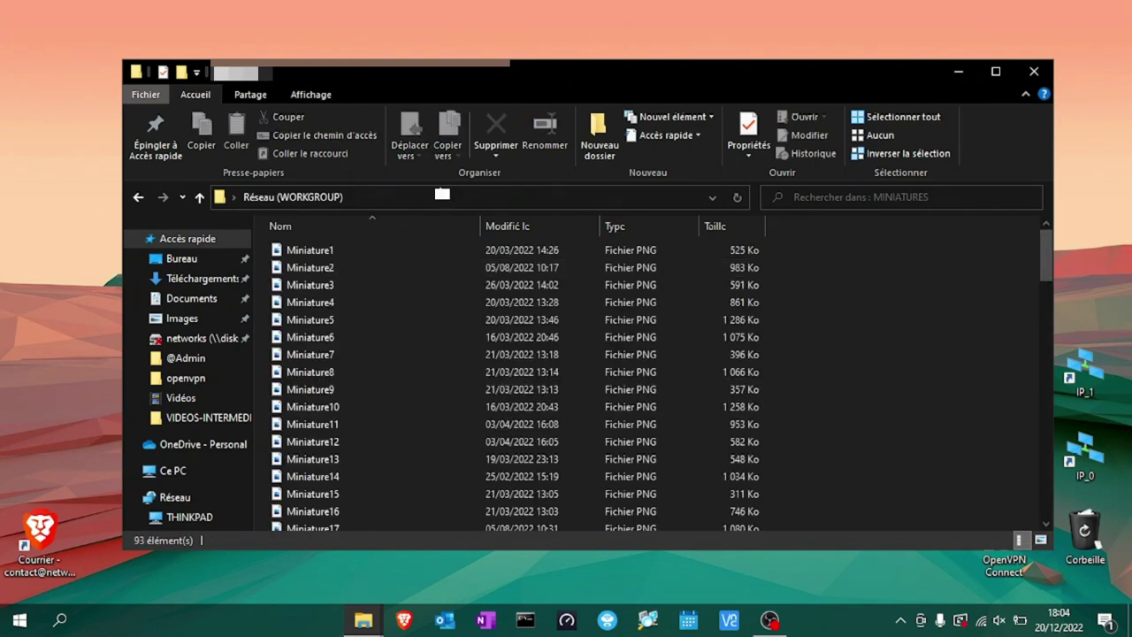
click(343, 323)
double_click(343, 326)
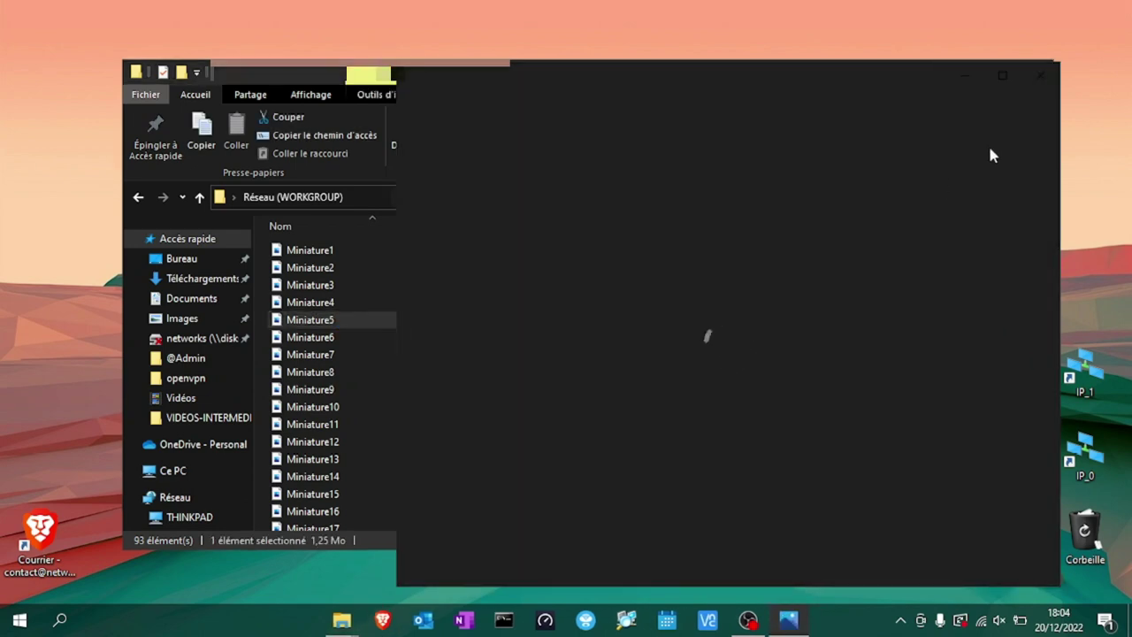
Copy Miniature5 to the desktop, rename it 'test', copy it back into MINIATURES and view it.
click(1040, 75)
drag(328, 322, 79, 256)
click(591, 325)
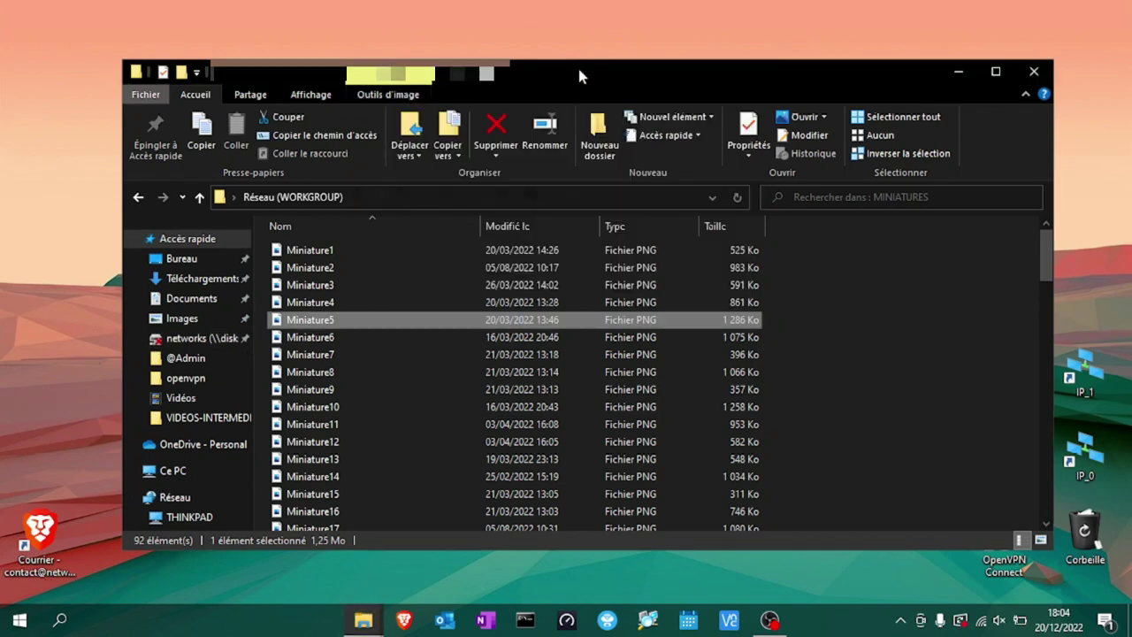
drag(580, 76, 643, 59)
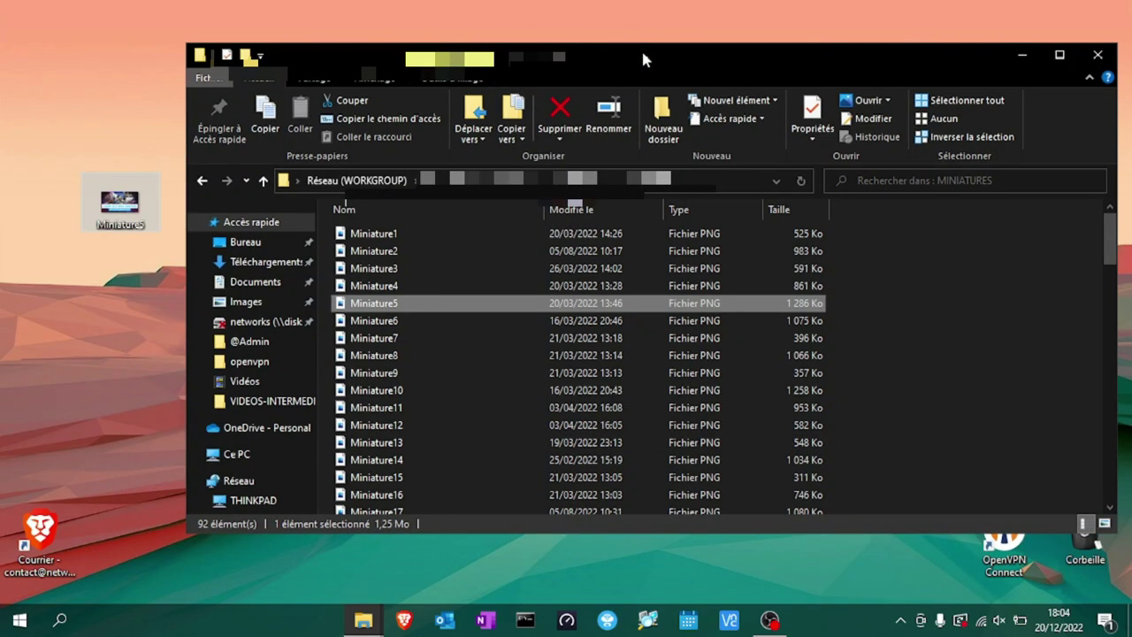
click(154, 186)
click(134, 223)
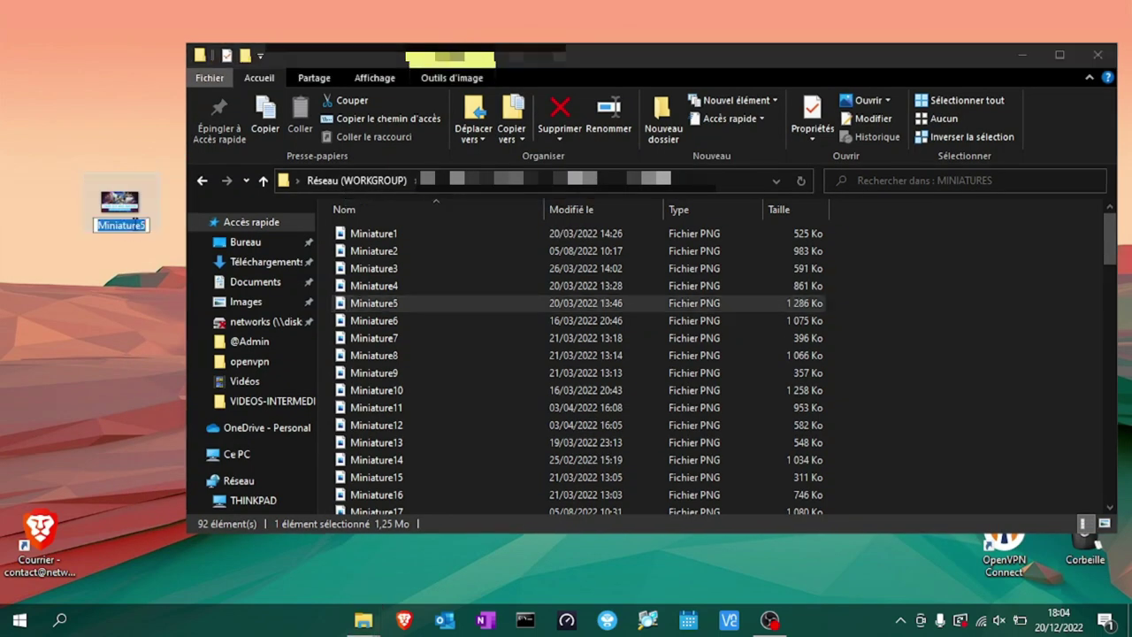
text(test)
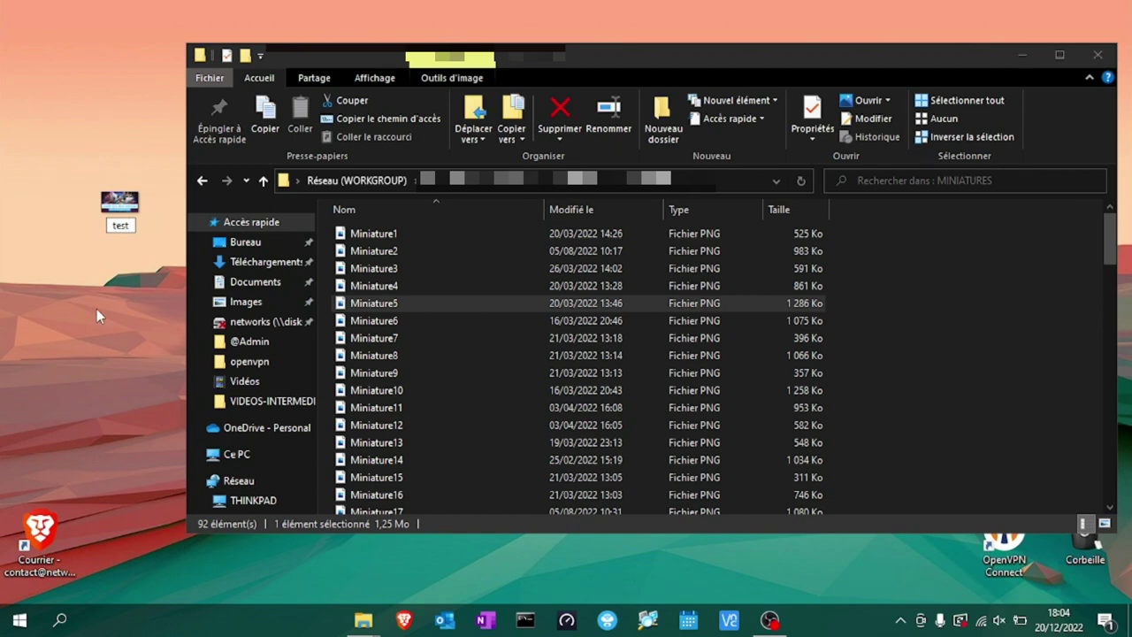
drag(130, 200, 562, 399)
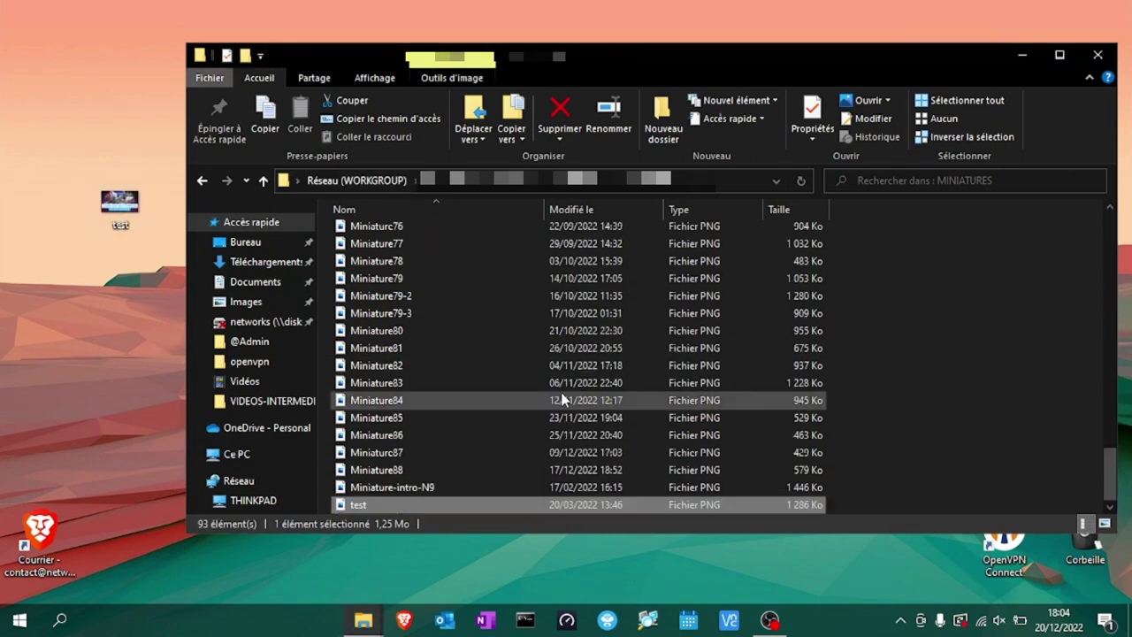
double_click(506, 511)
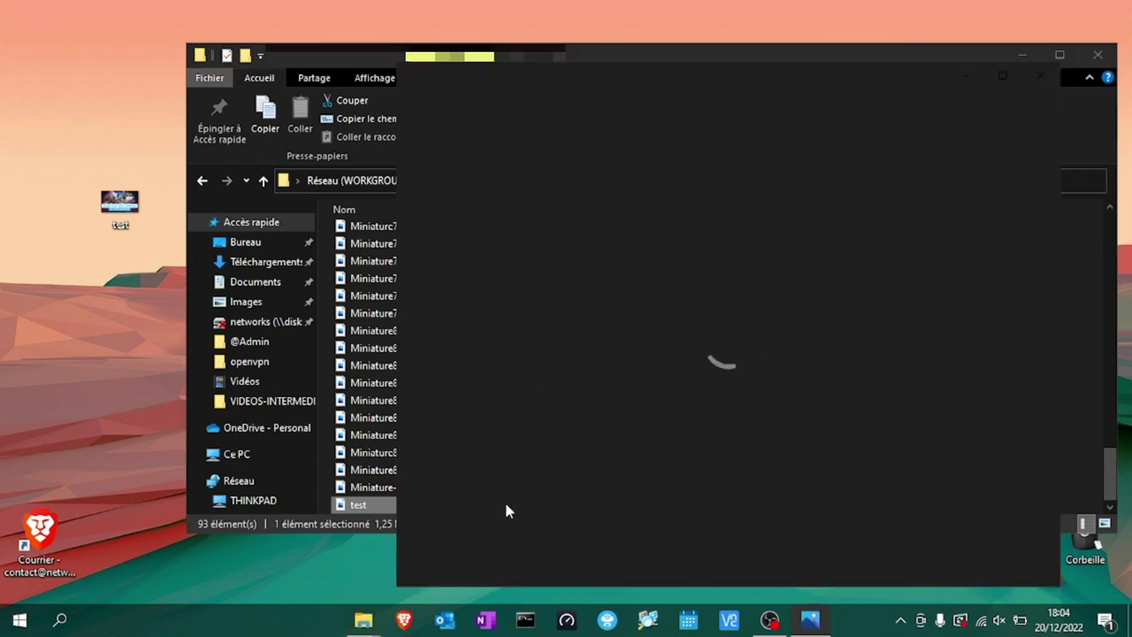
click(1040, 76)
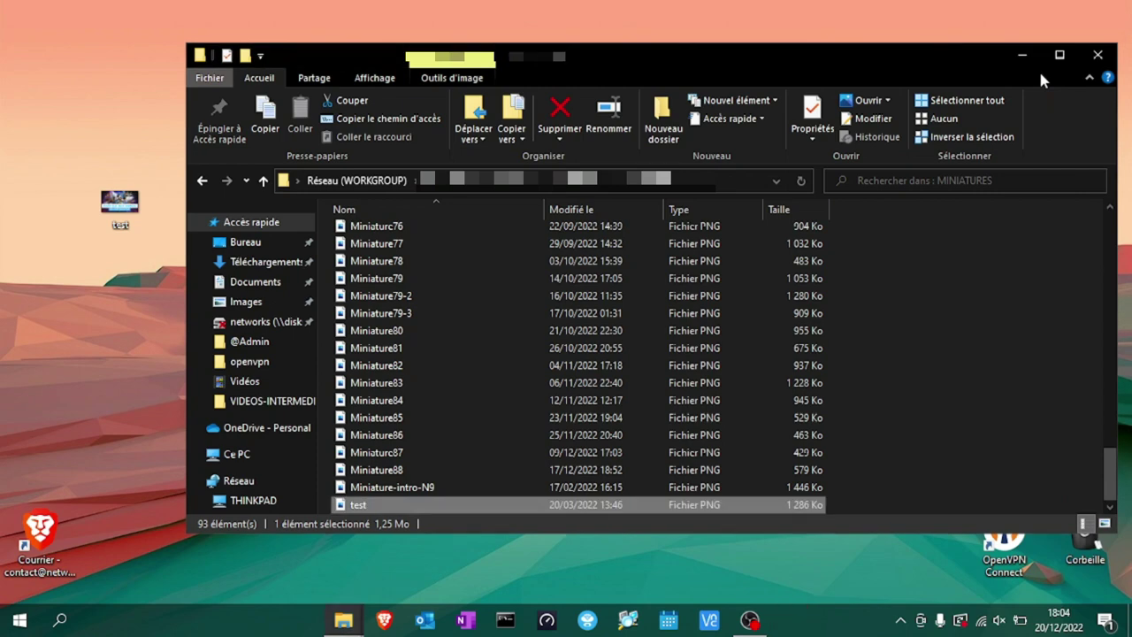
Delete the test image from both the MINIATURES share folder and the desktop.
right_click(419, 501)
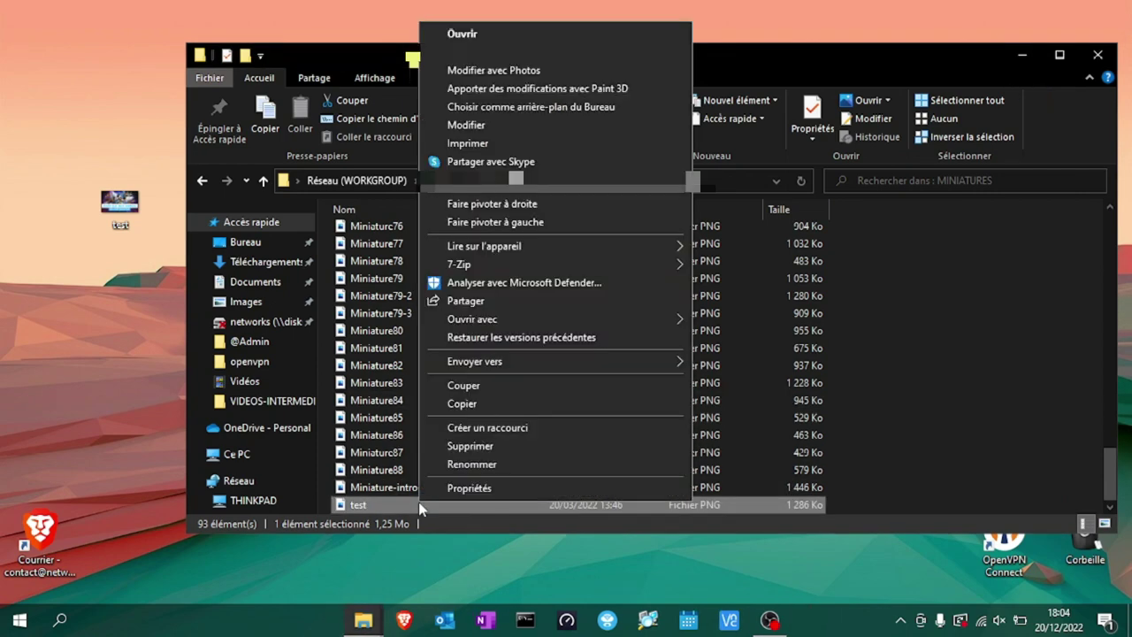
click(485, 447)
click(632, 355)
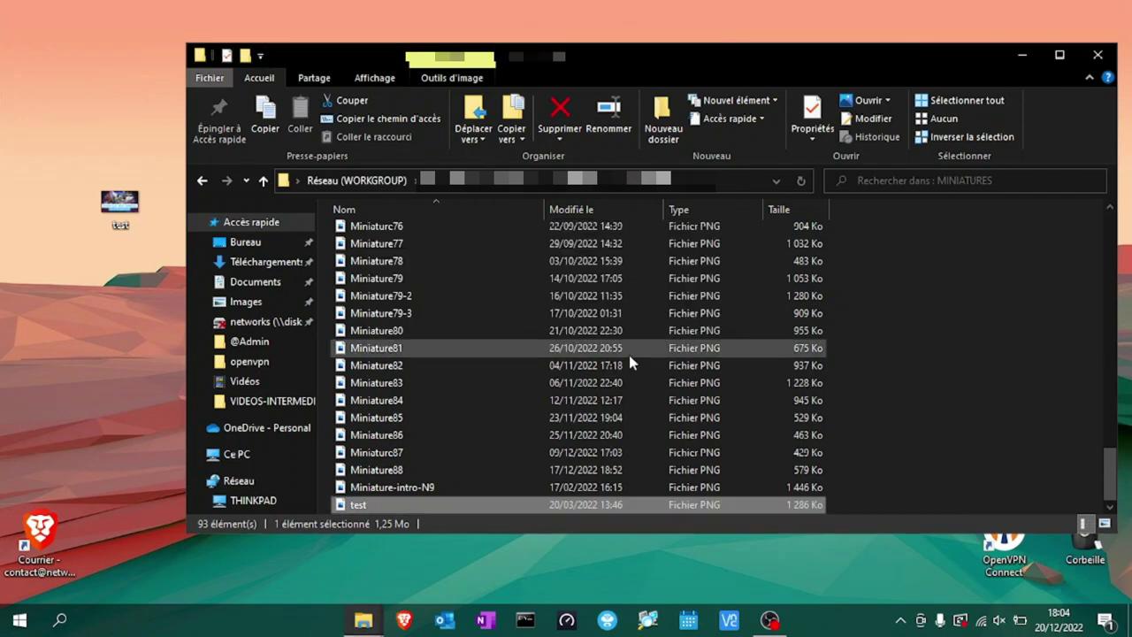
right_click(121, 201)
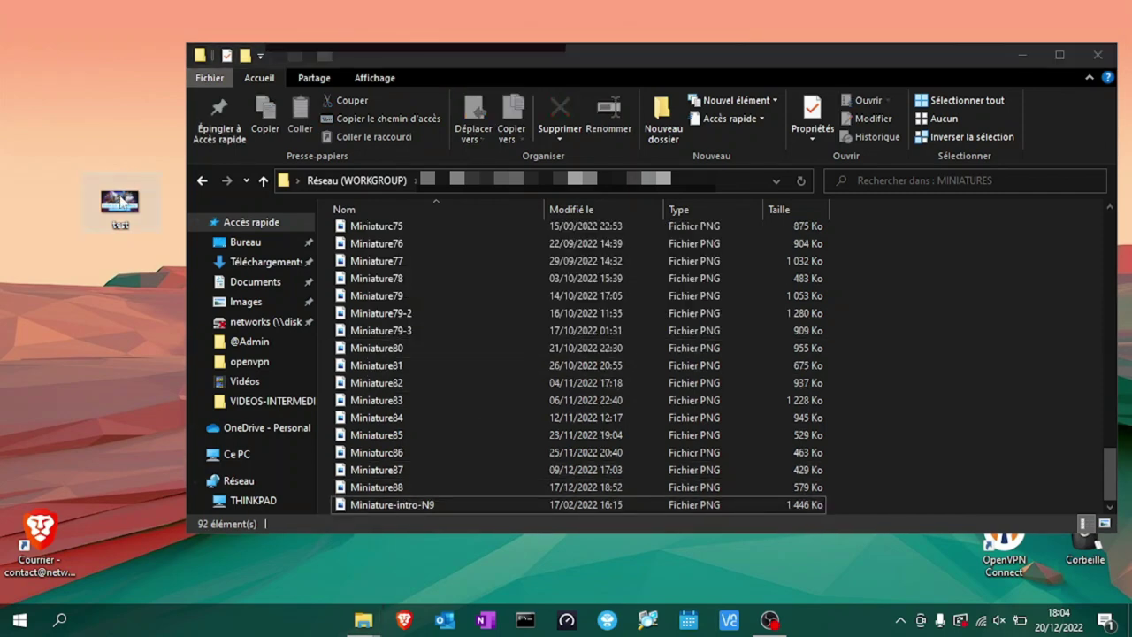
click(200, 547)
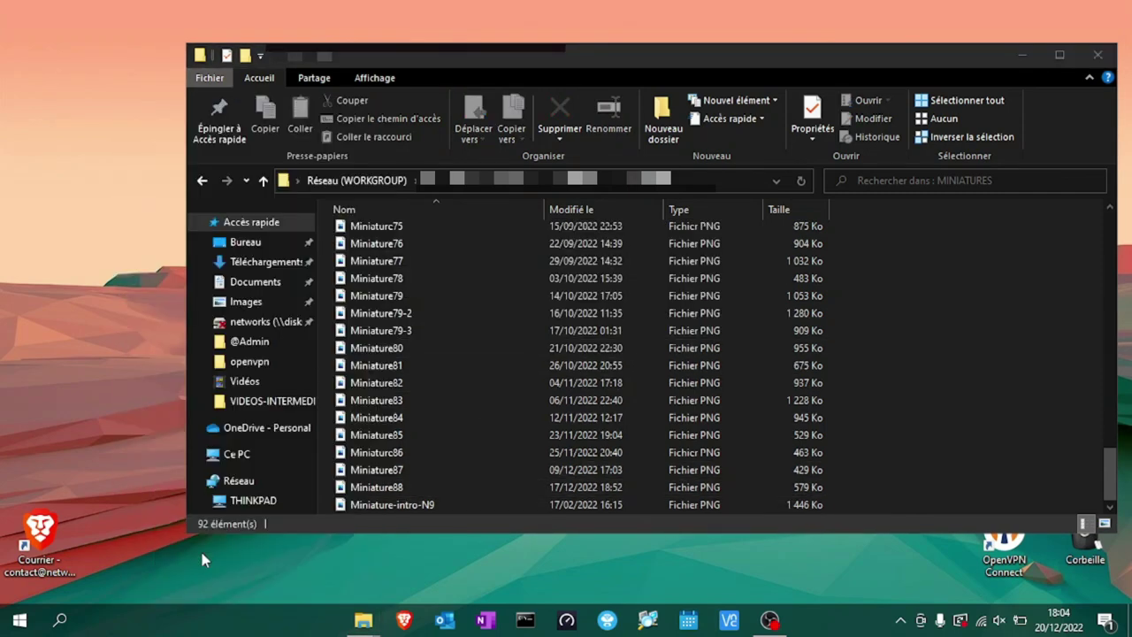
Copy the Airplane Take Off video from YOUTUBE > SOURCES-GRAPHICS and paste it onto the desktop.
click(579, 181)
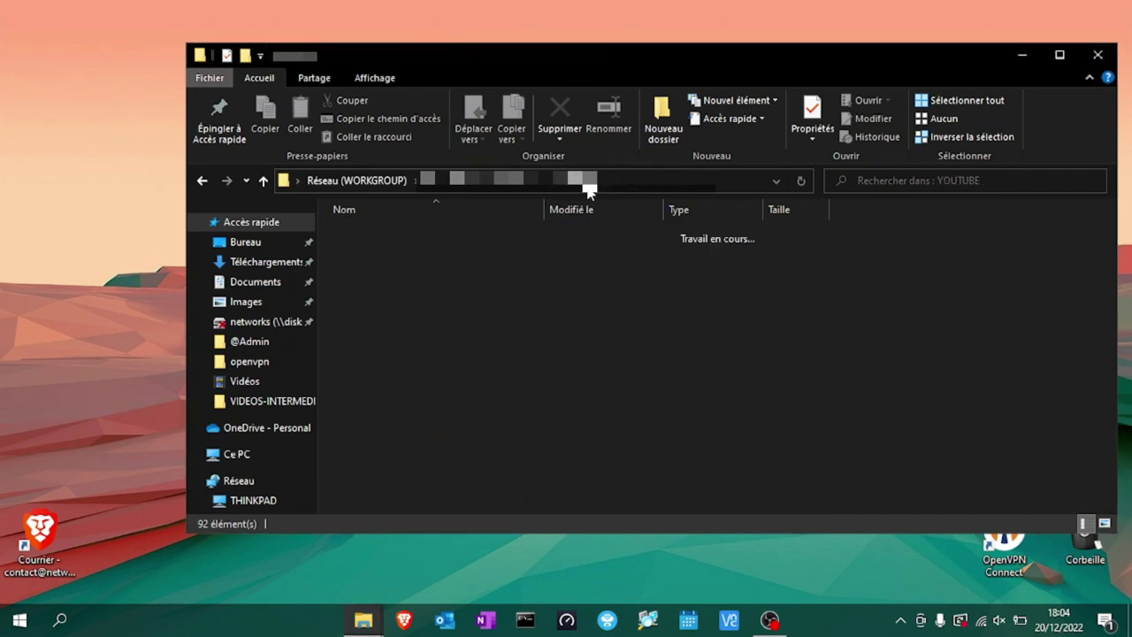
double_click(432, 269)
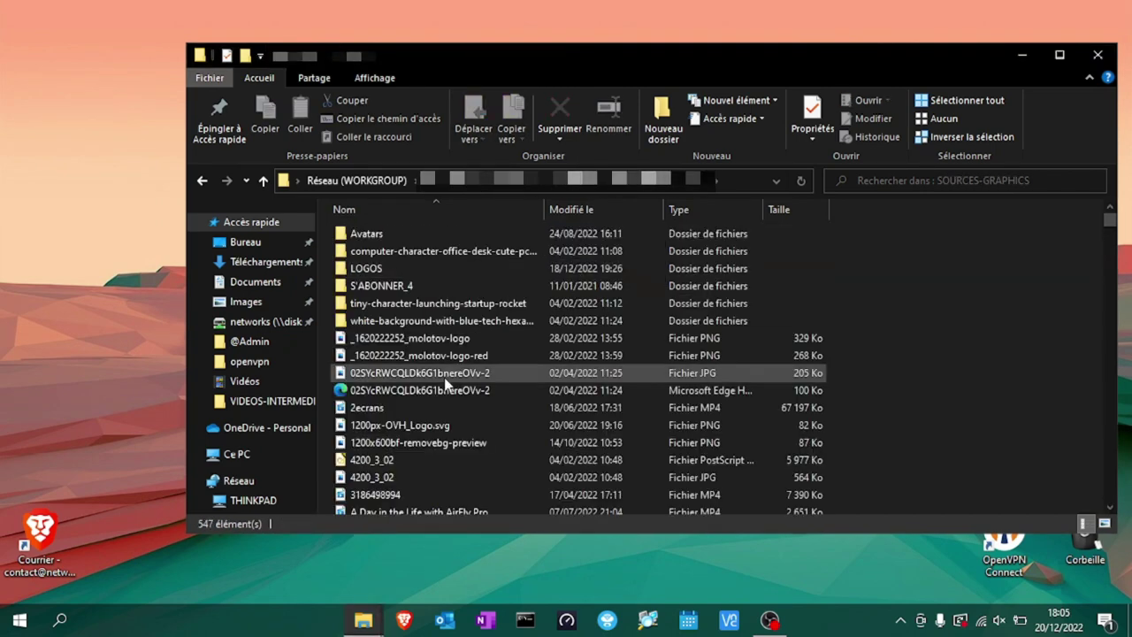
scroll(442, 379, down, 1)
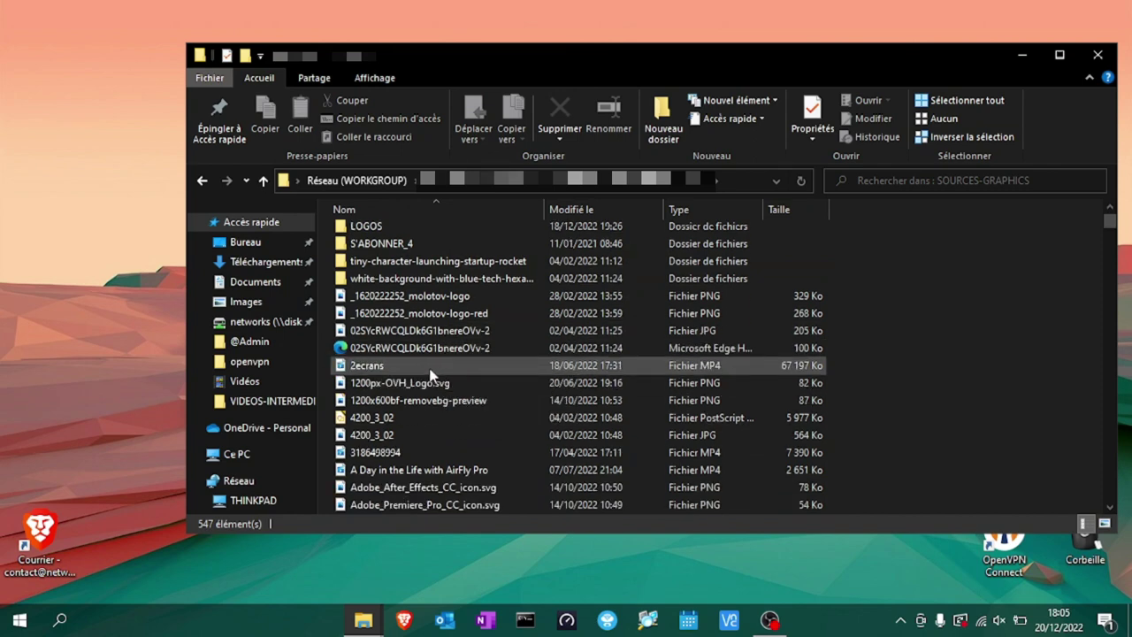
scroll(431, 376, down, 3)
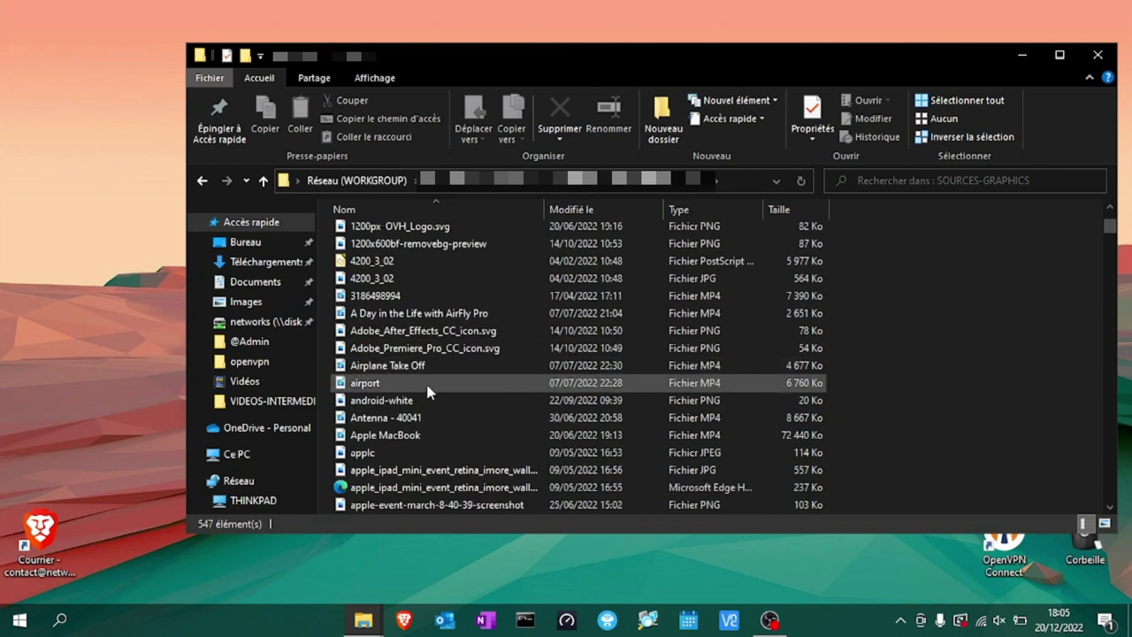
click(429, 371)
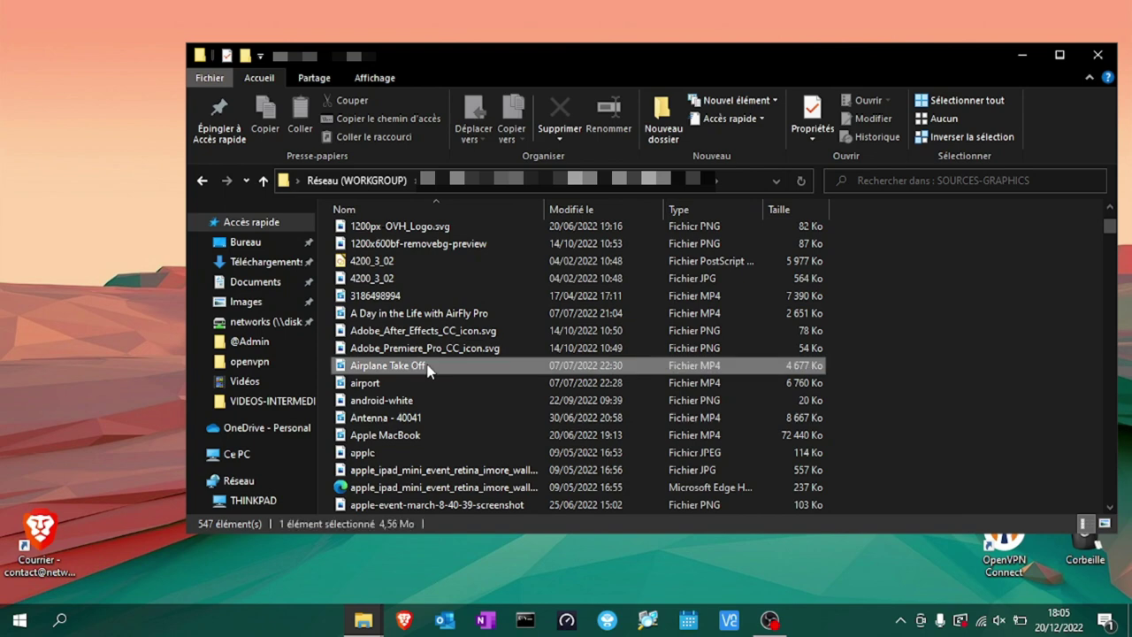
right_click(428, 366)
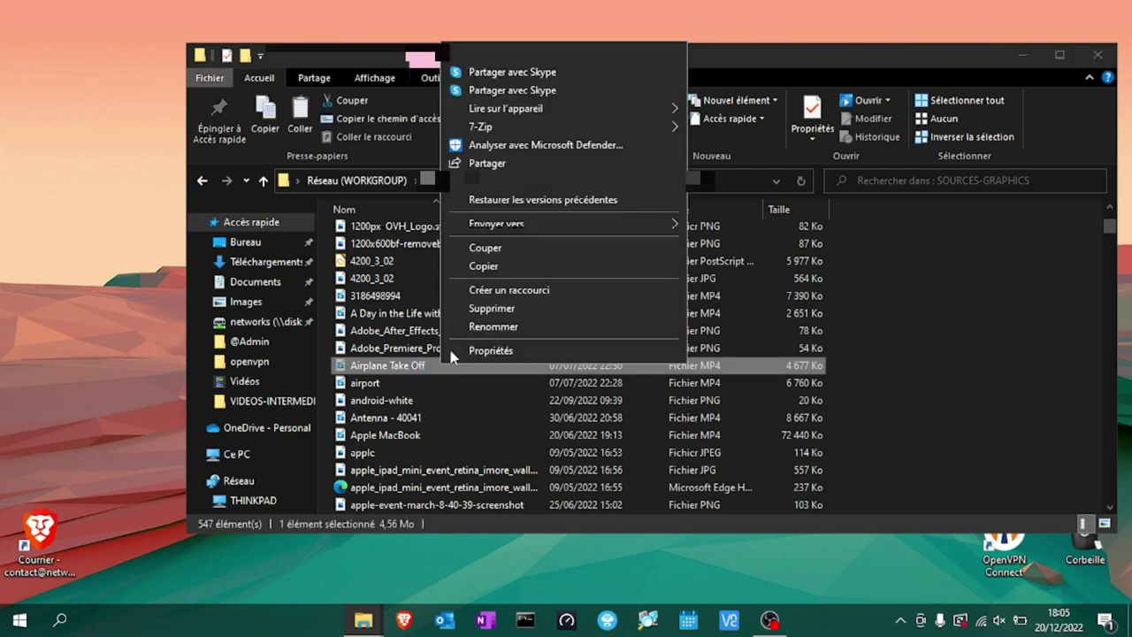
click(497, 275)
right_click(53, 343)
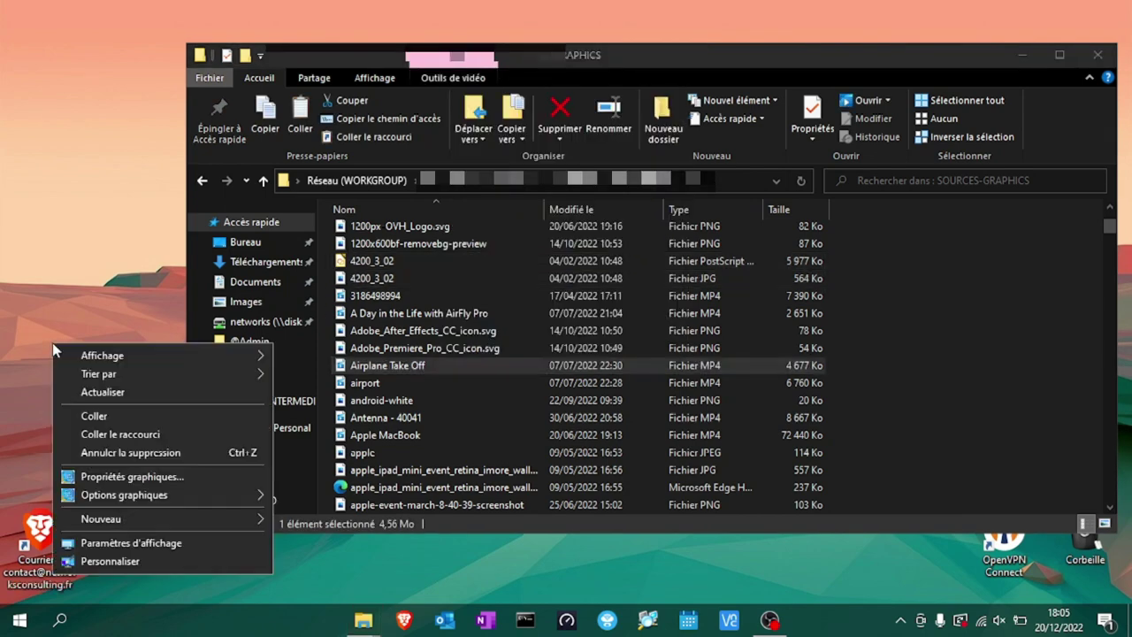
click(88, 414)
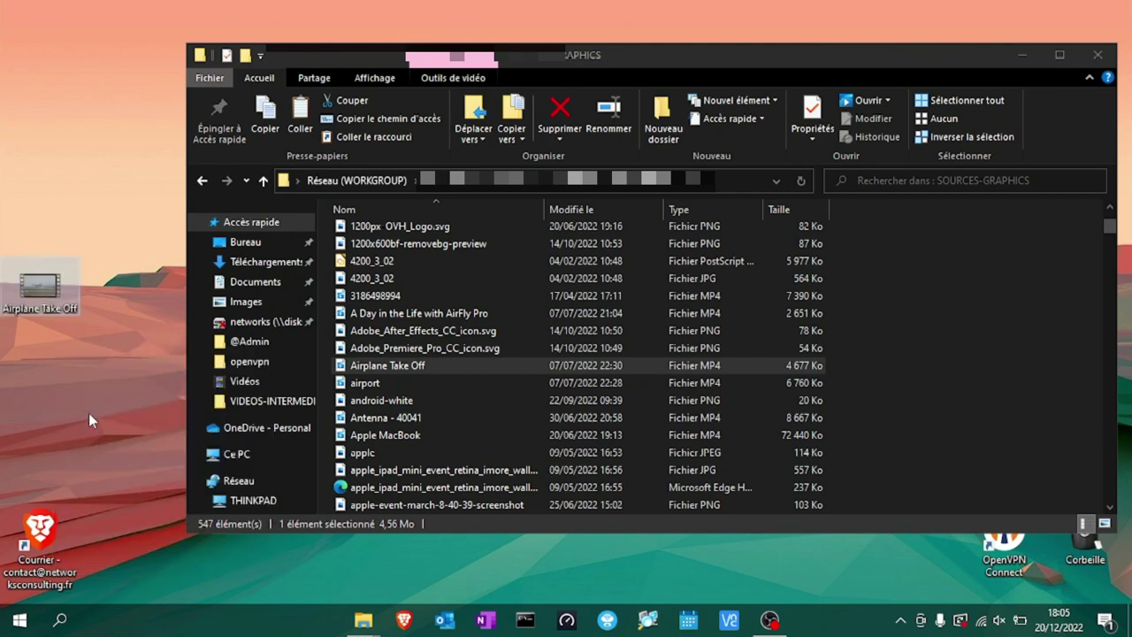
Play the desktop copy of Airplane Take Off, then delete it.
double_click(38, 285)
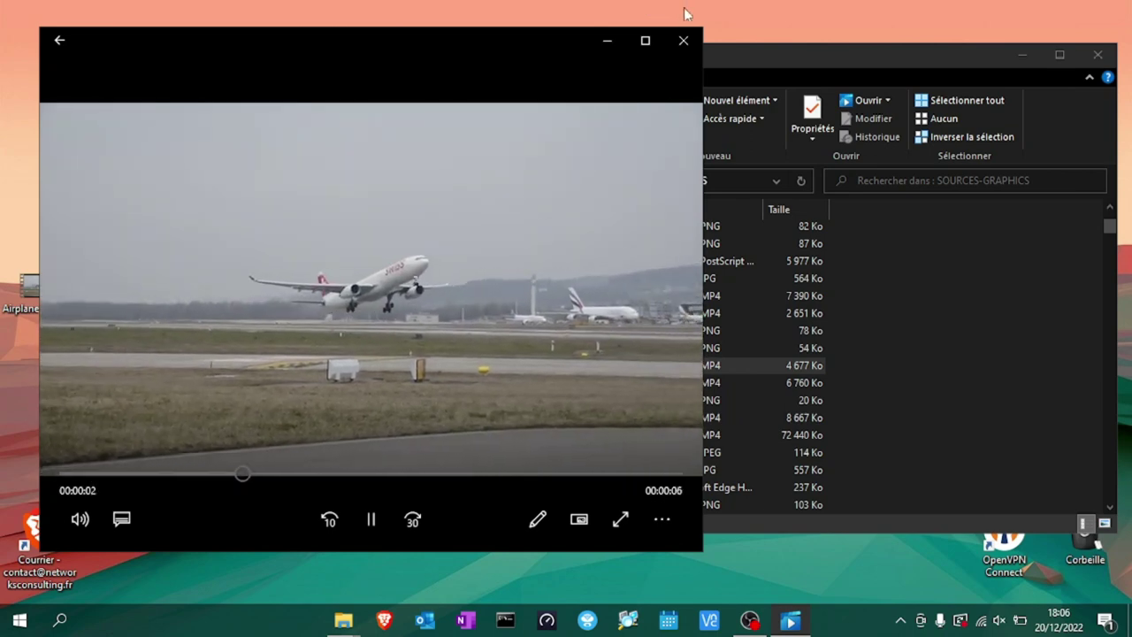
click(684, 40)
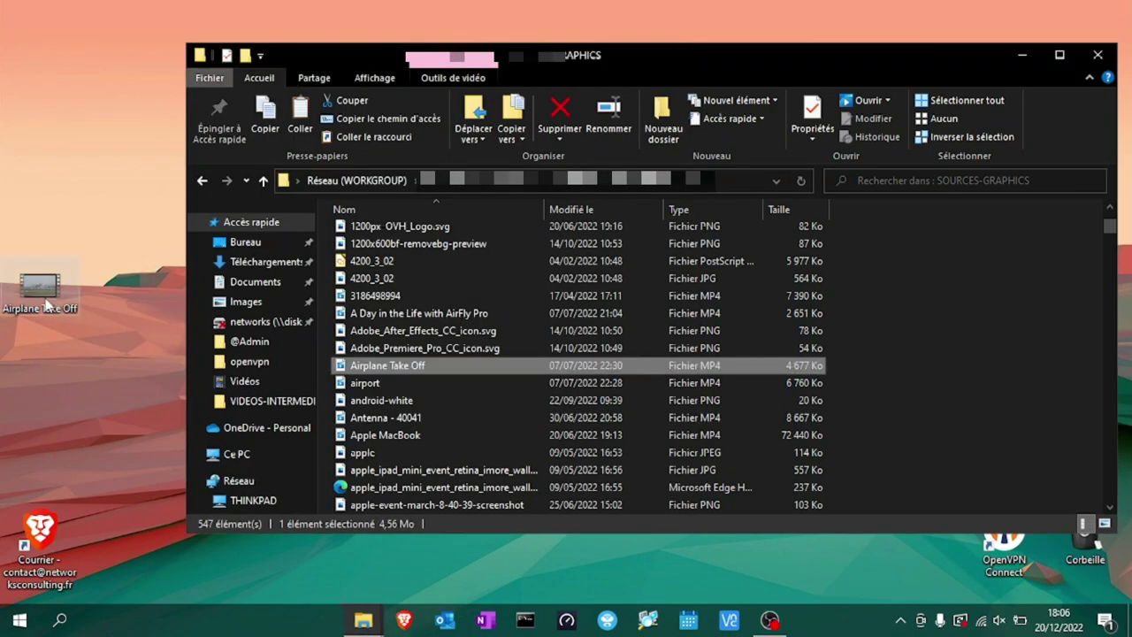
right_click(46, 301)
click(137, 542)
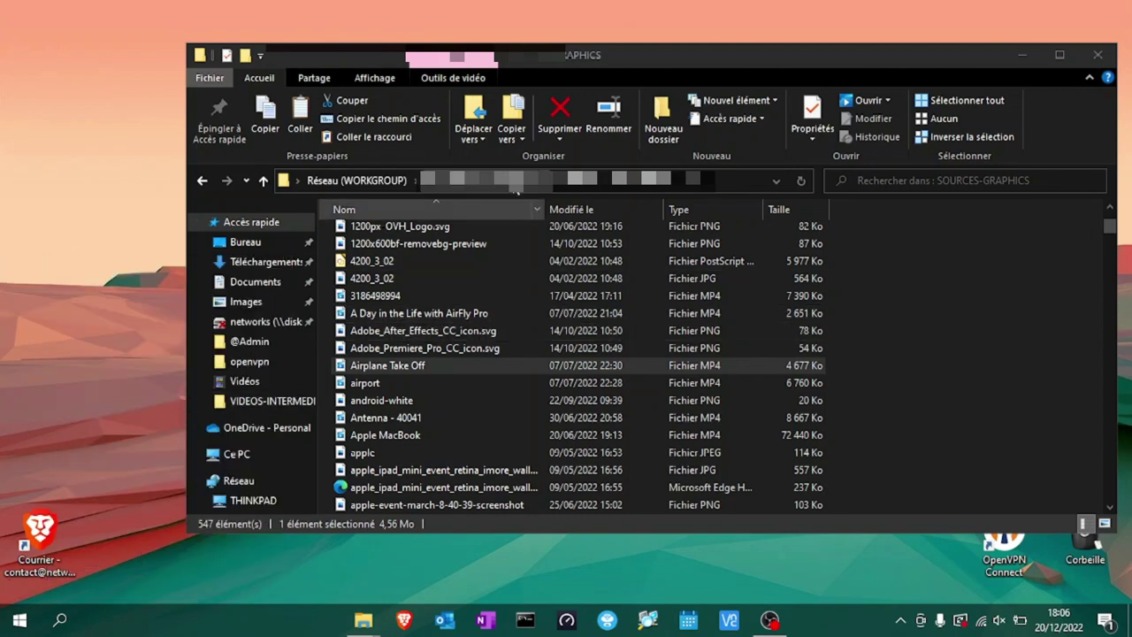
Create a shortcut to the NAS DISTANT network location and place it on the desktop.
key(alt+Up)
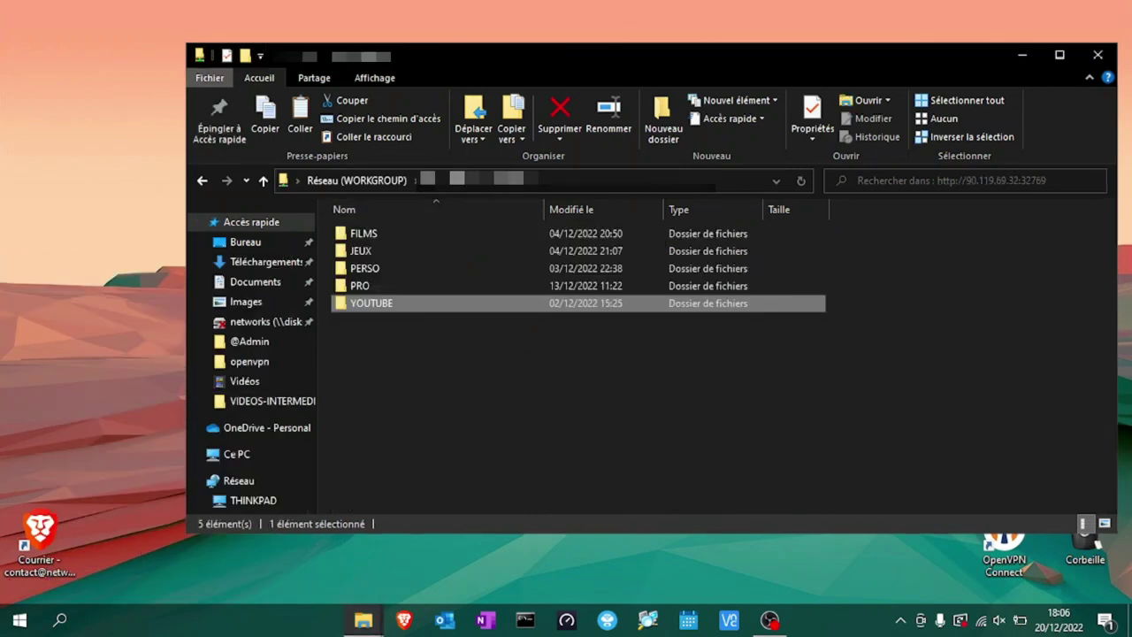
click(236, 455)
scroll(721, 434, down, 2)
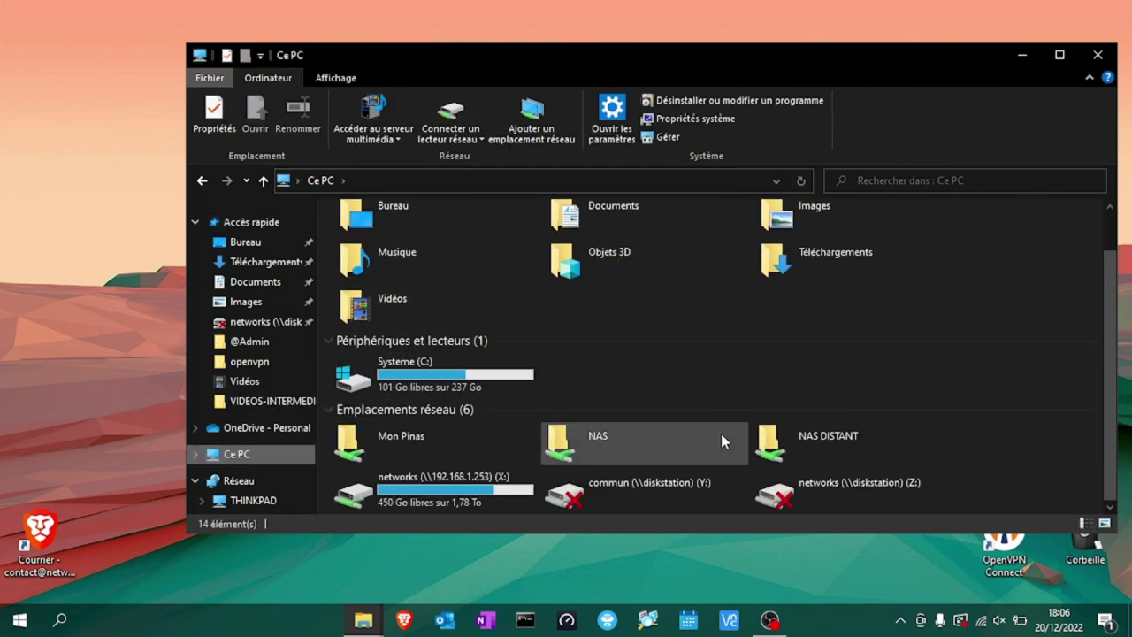
right_click(799, 442)
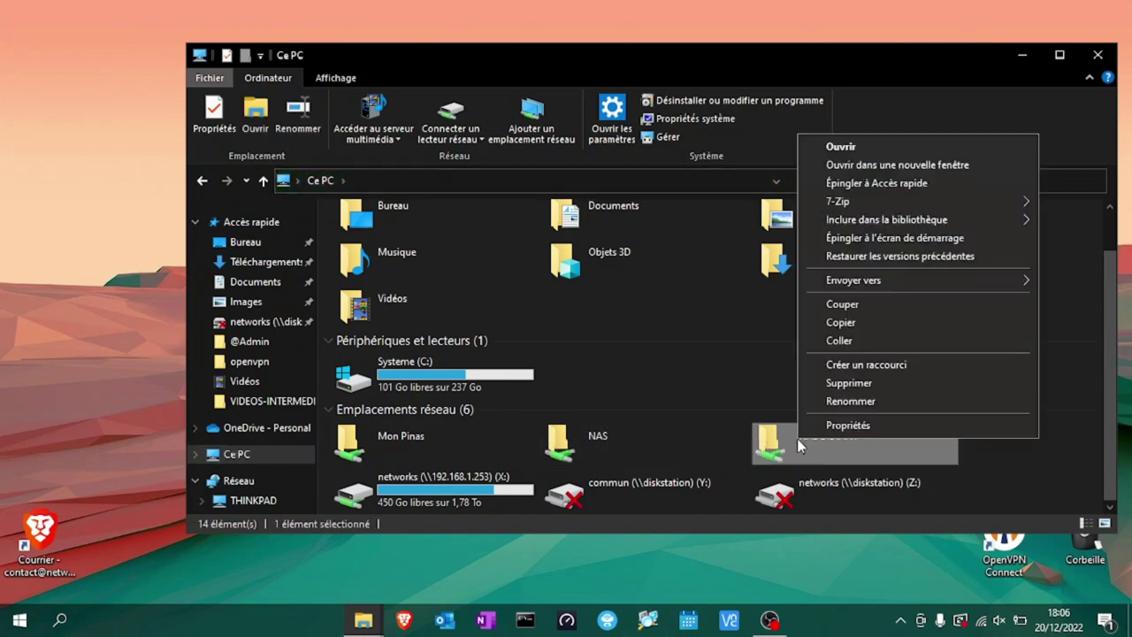
click(870, 376)
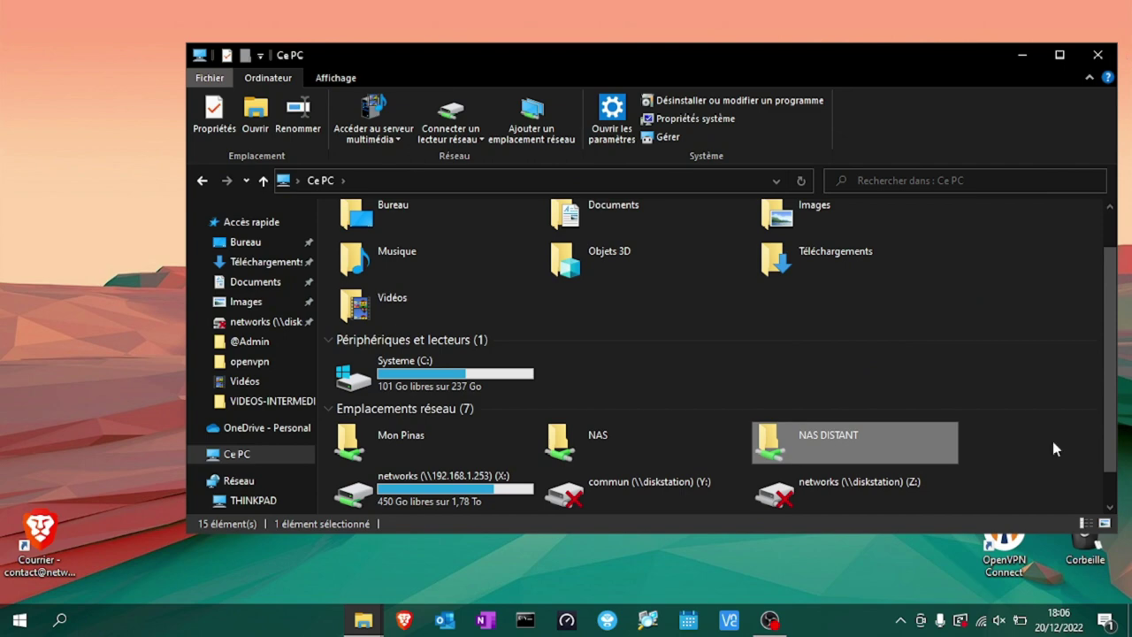
scroll(1054, 449, down, 1)
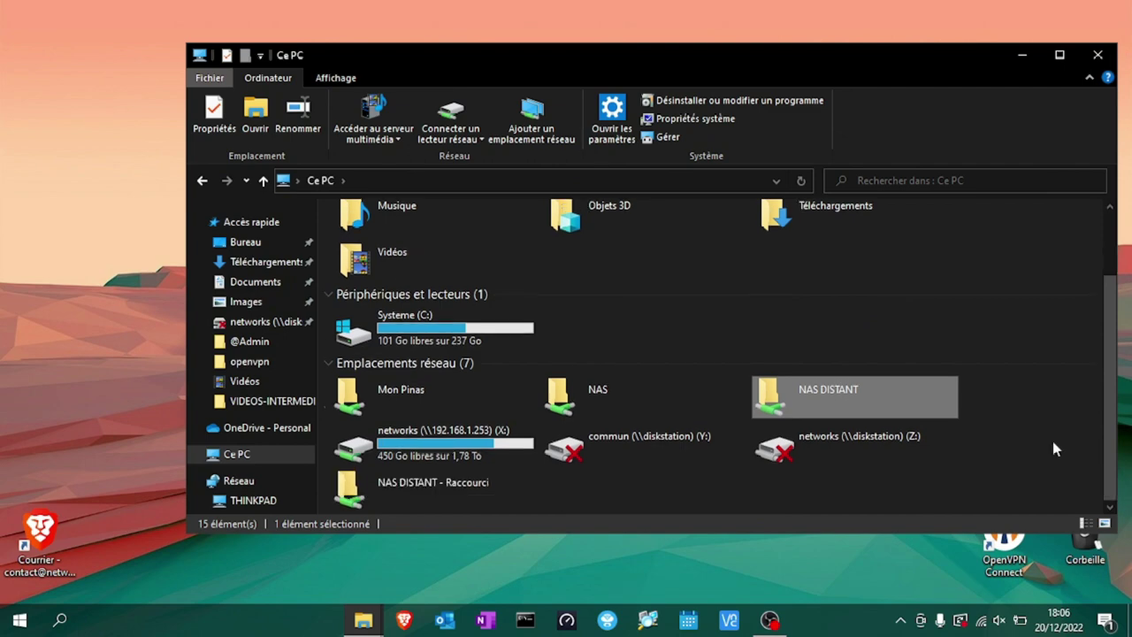
click(431, 482)
drag(427, 480, 101, 243)
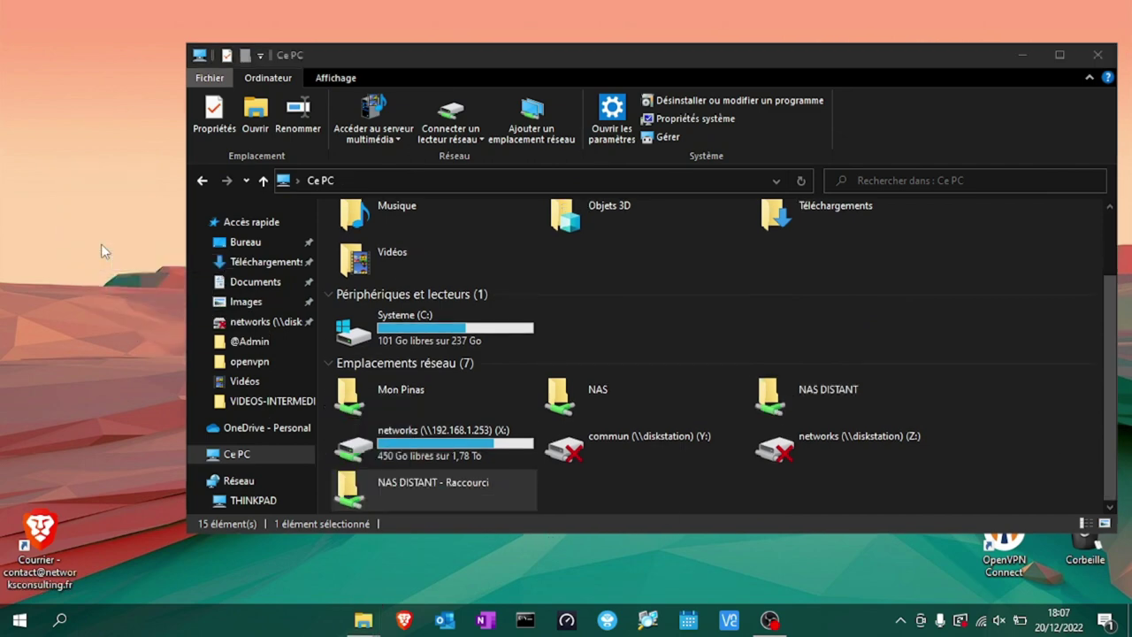
Close This PC and the Map Network Drive dialog, moving the shortcut to the top-left corner.
click(1090, 58)
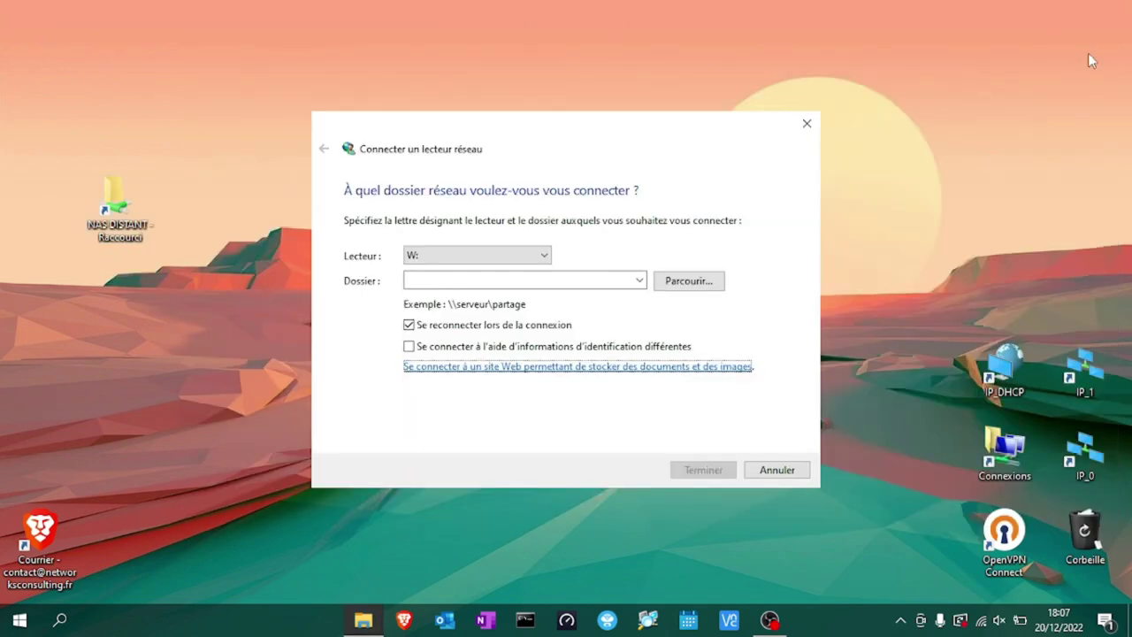
click(807, 123)
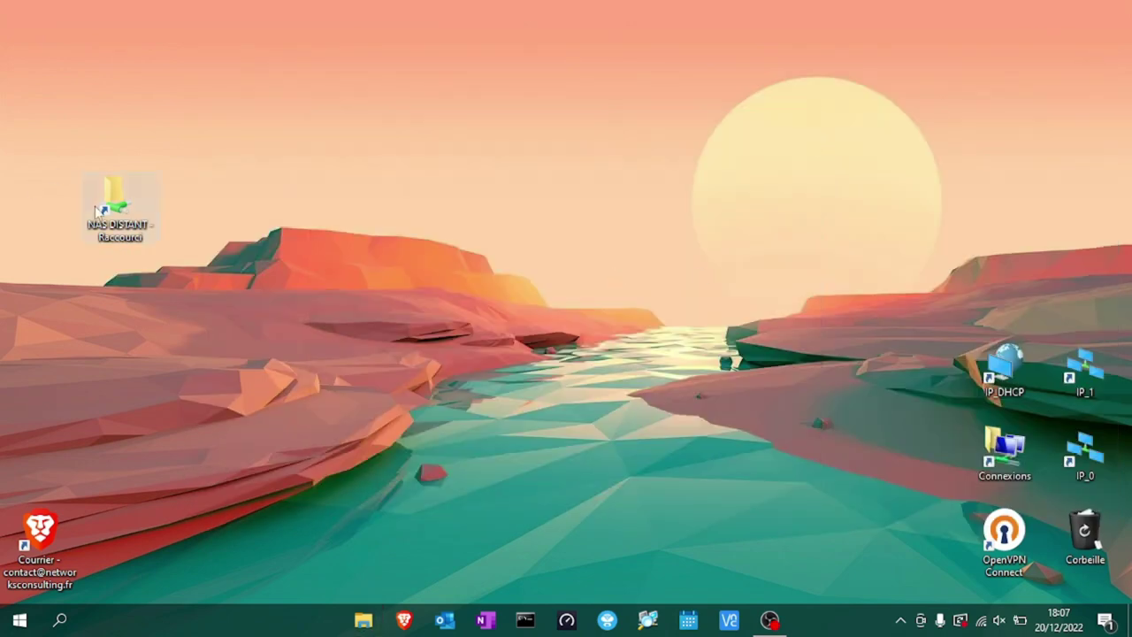
drag(97, 211, 62, 101)
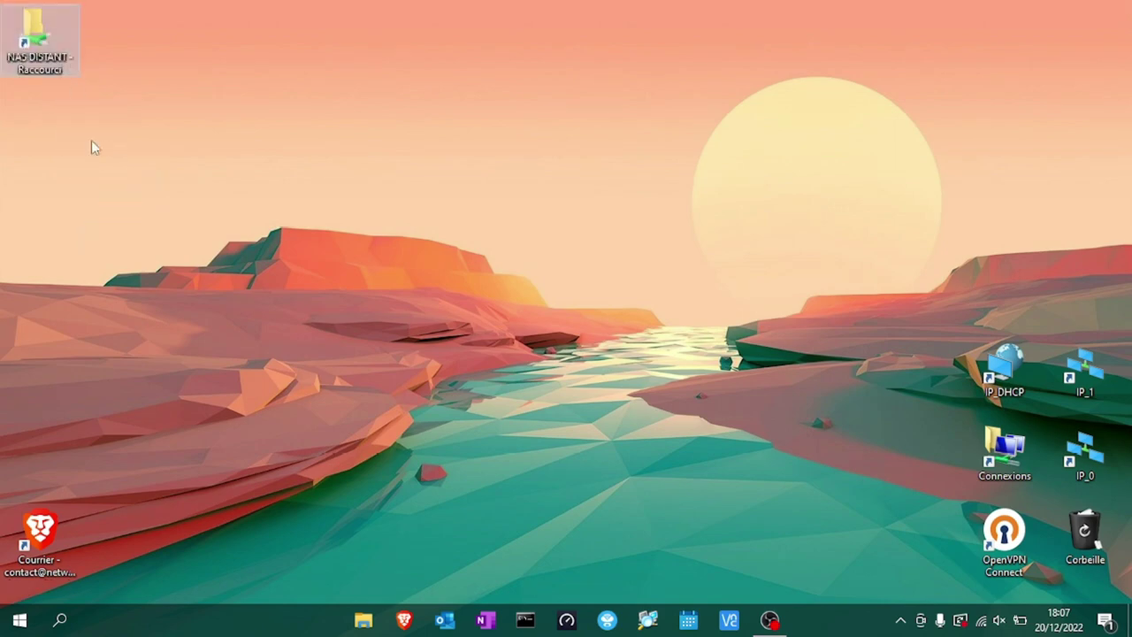
double_click(40, 29)
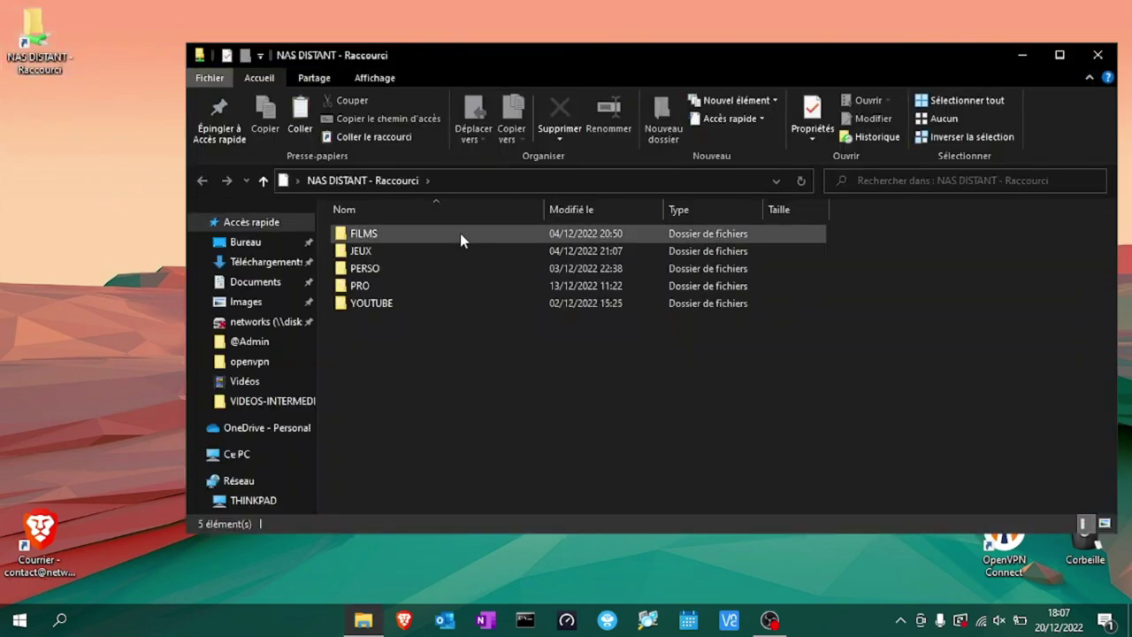
double_click(369, 304)
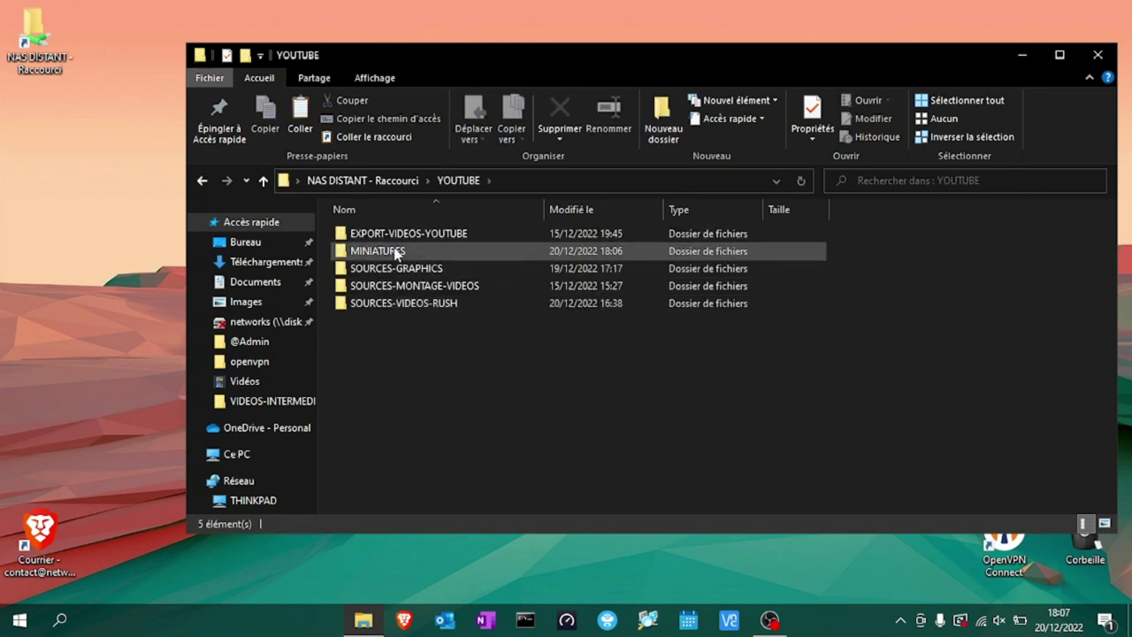
double_click(395, 251)
scroll(516, 401, down, 20)
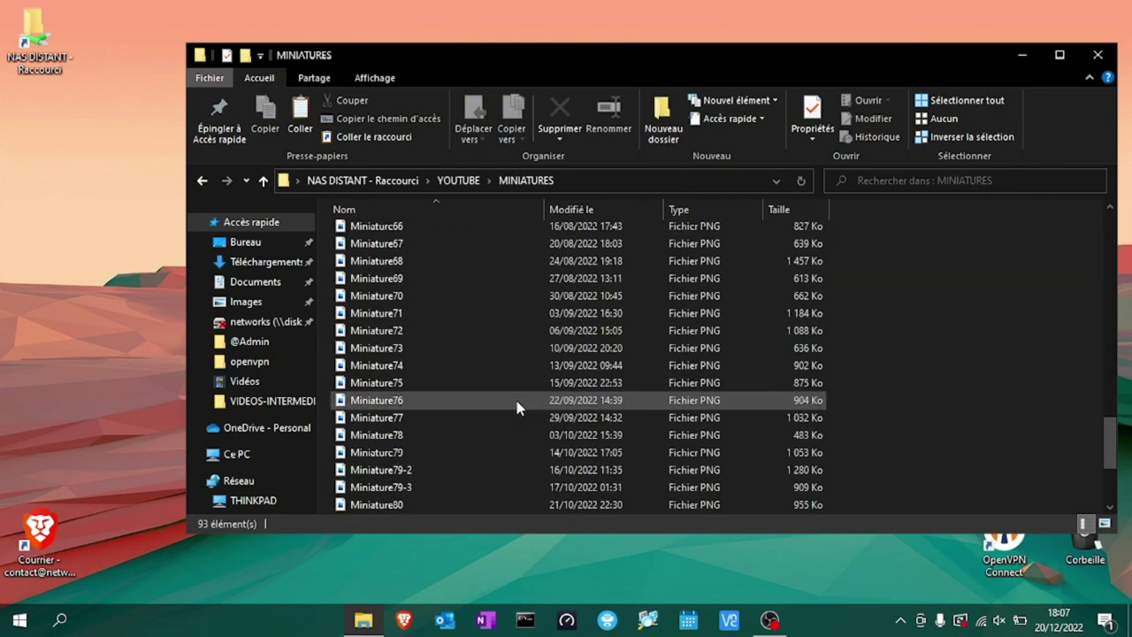
click(1100, 57)
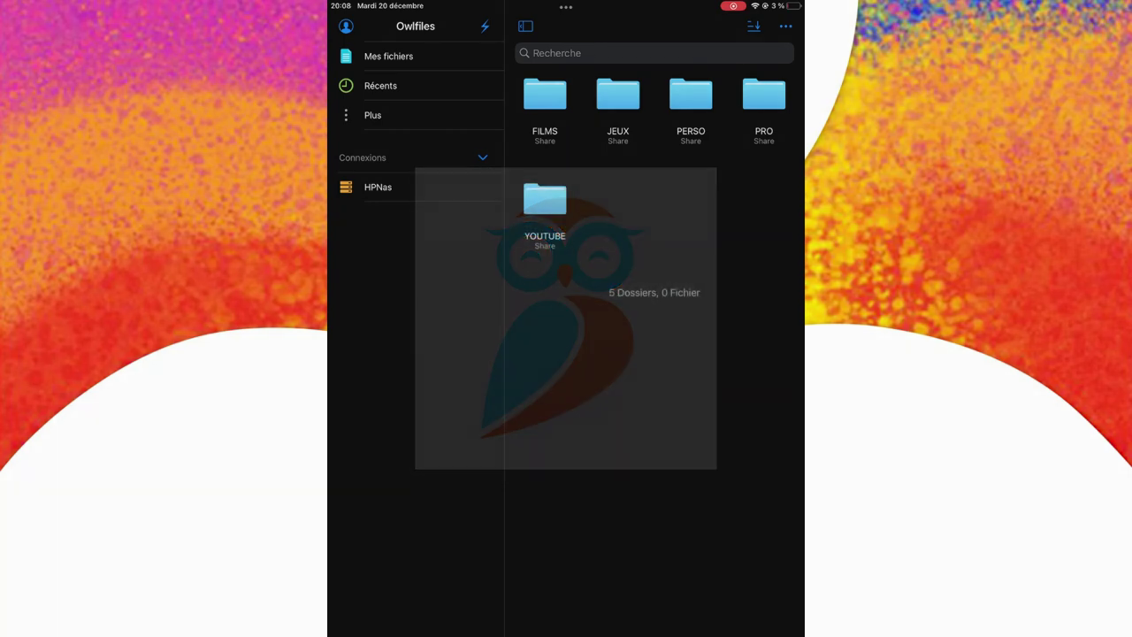
Start a new WebDAV connection in Owlfiles with the display name 'Nas distant'.
click(485, 25)
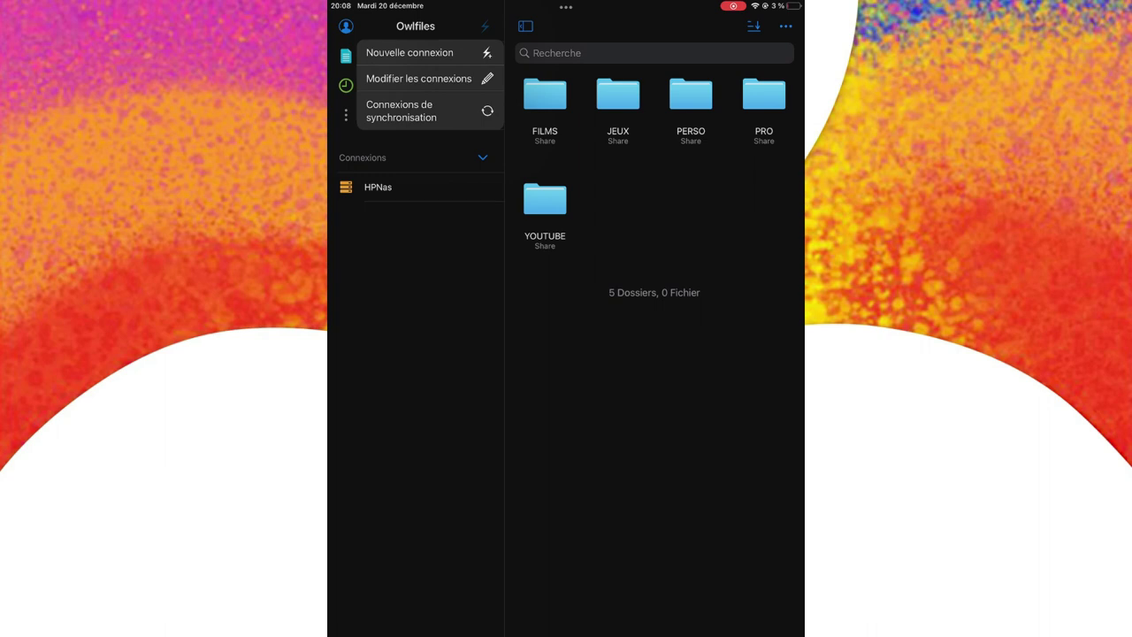
click(410, 53)
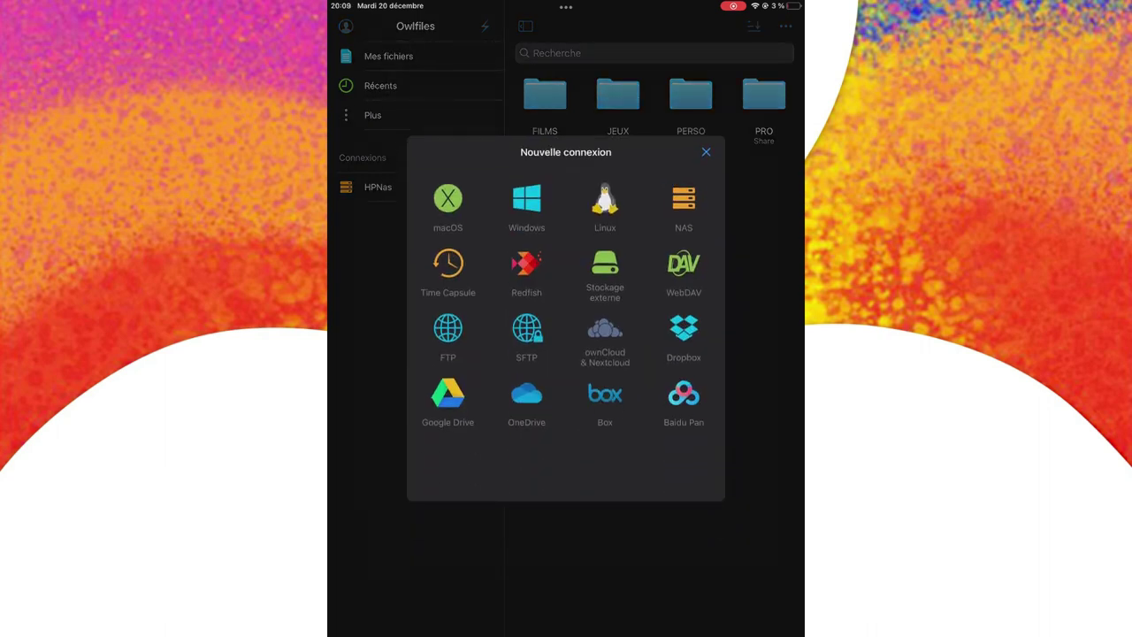
click(683, 263)
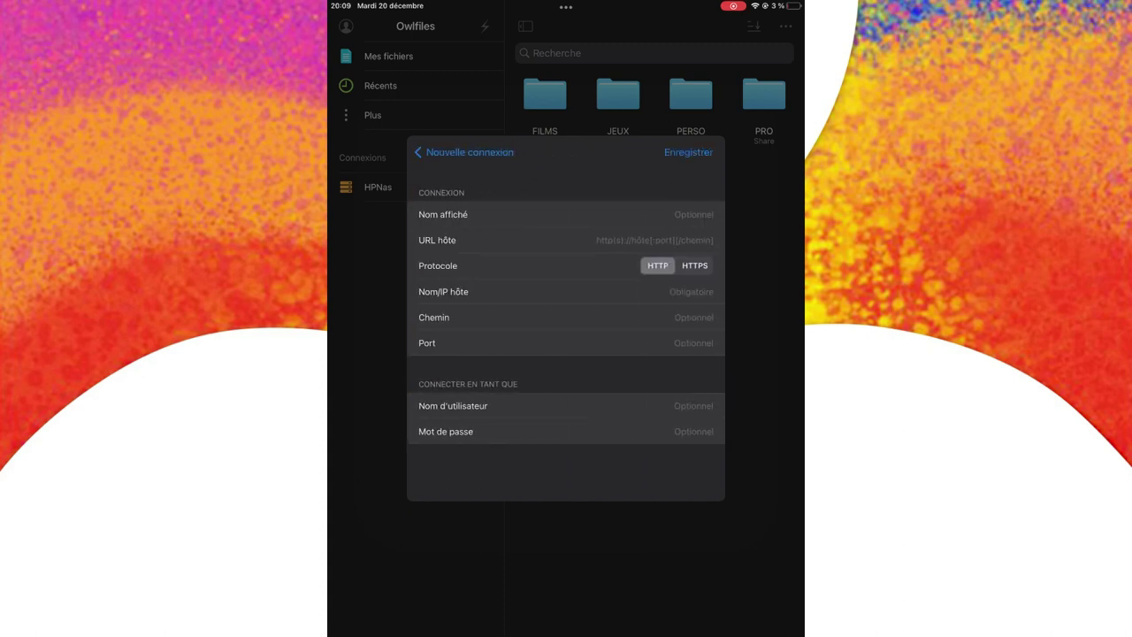
click(566, 214)
text(Nas distant)
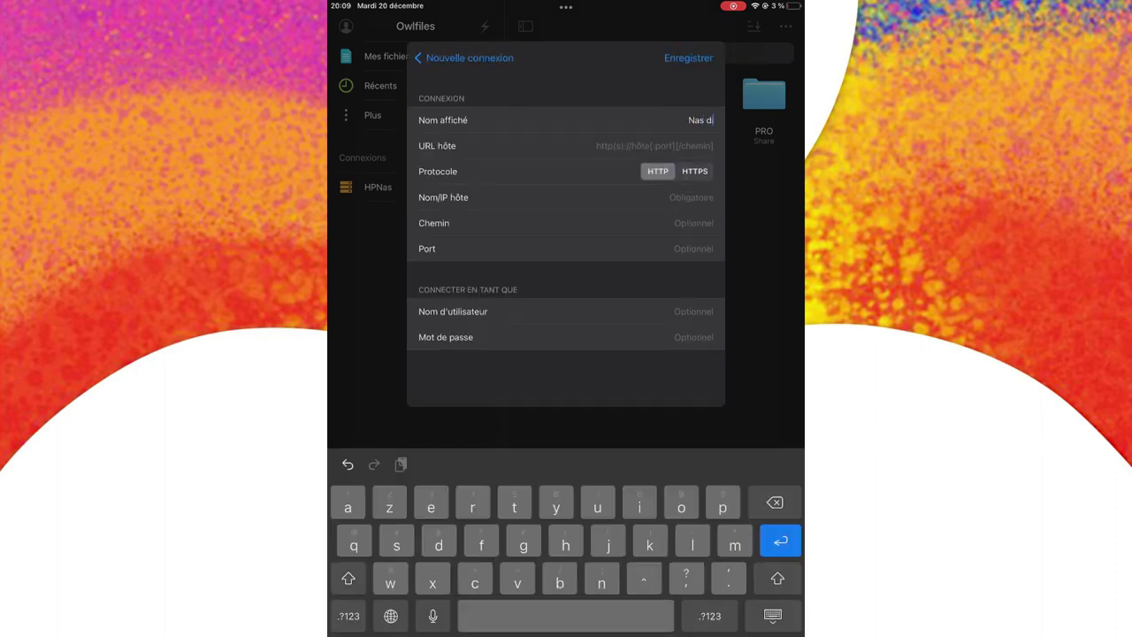
Enter an http host URL with port 32769 and the username, then save the connection.
click(672, 146)
text(http)
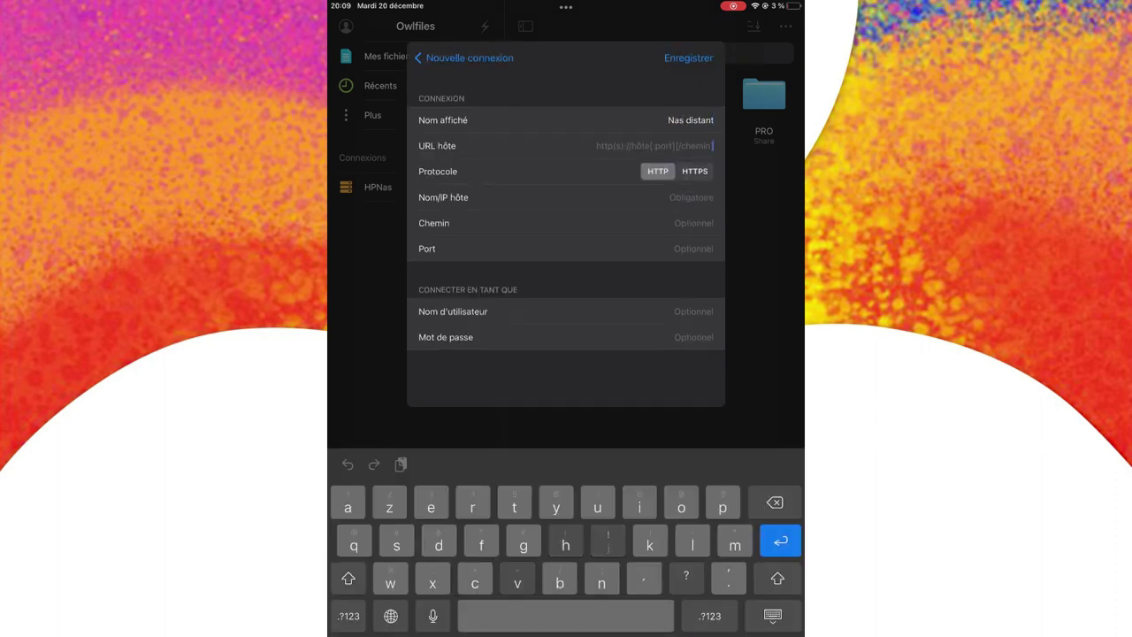
click(711, 615)
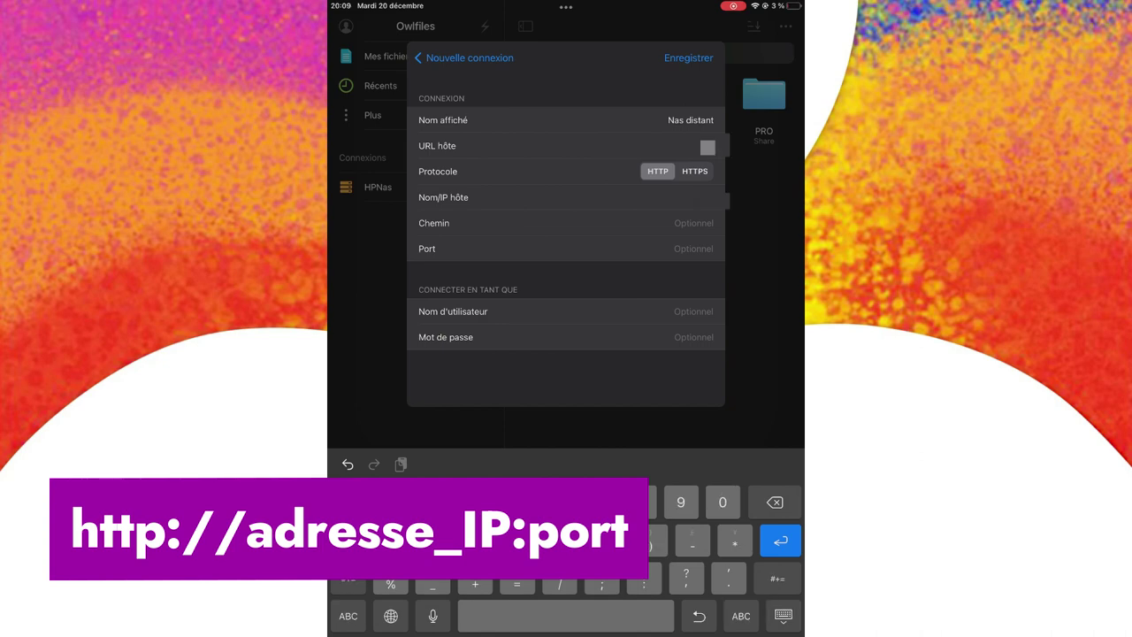
text(://)
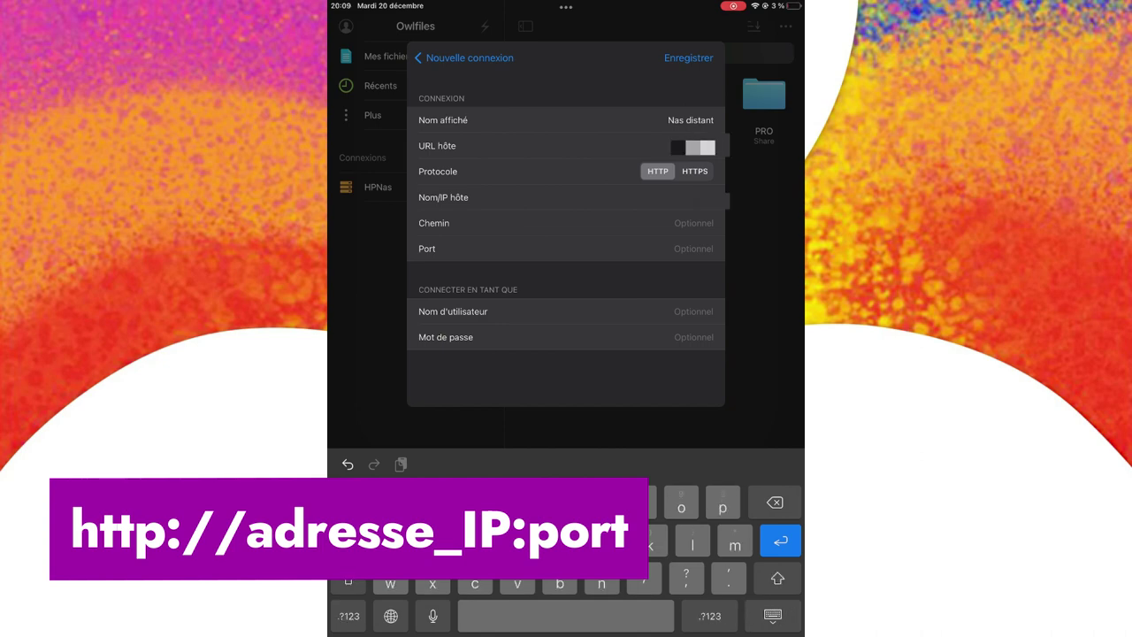
click(742, 616)
click(710, 616)
text(:80)
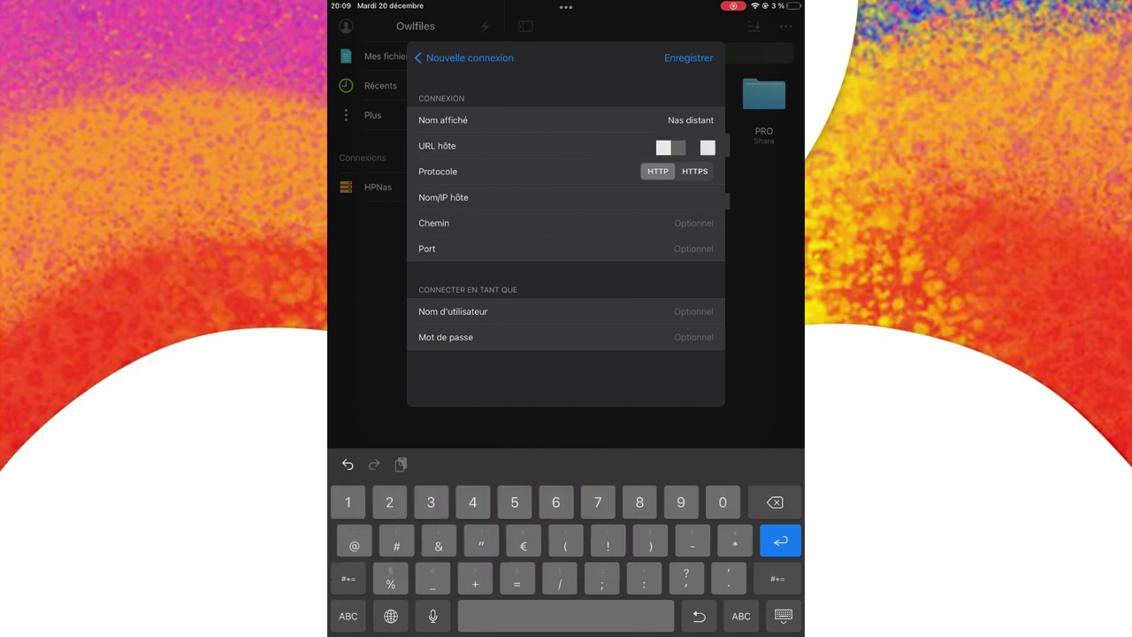
text(80)
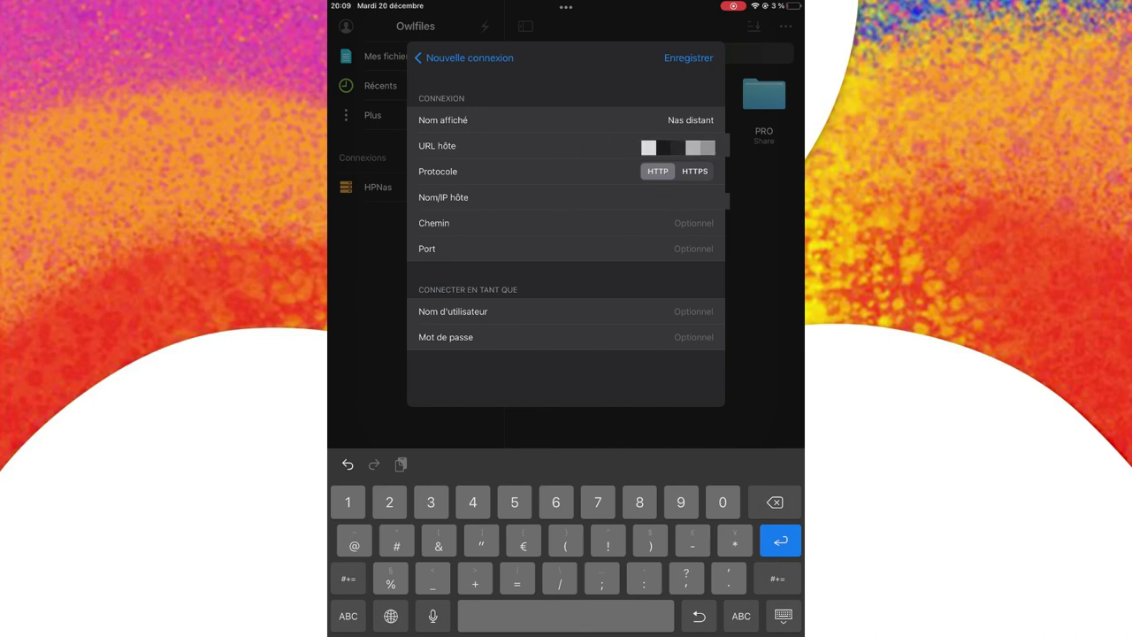
text(32)
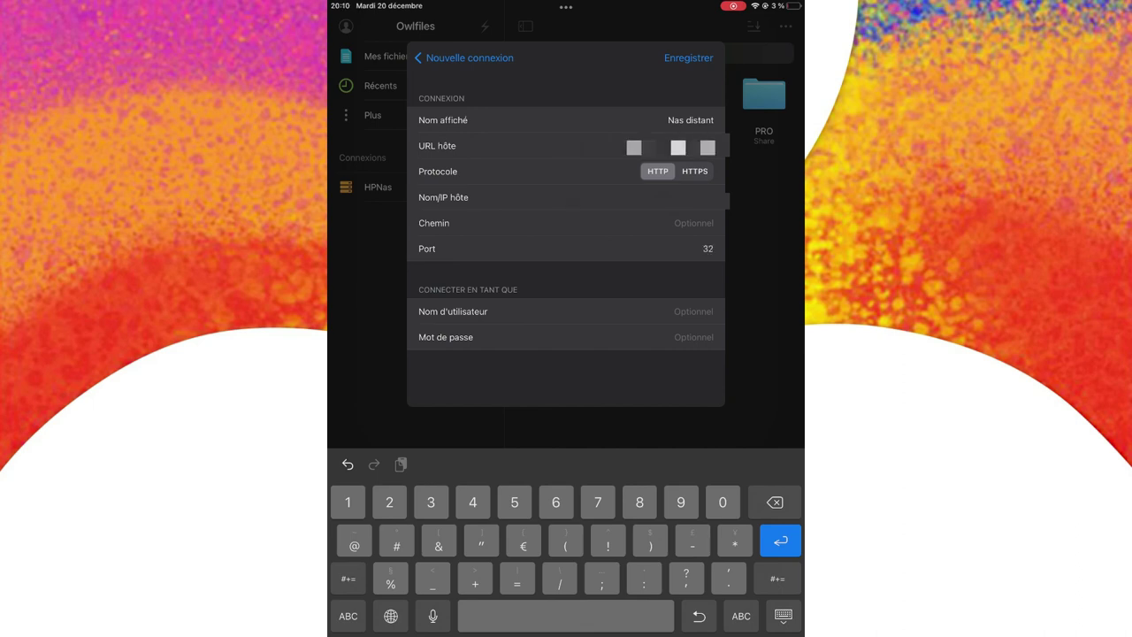
text(769)
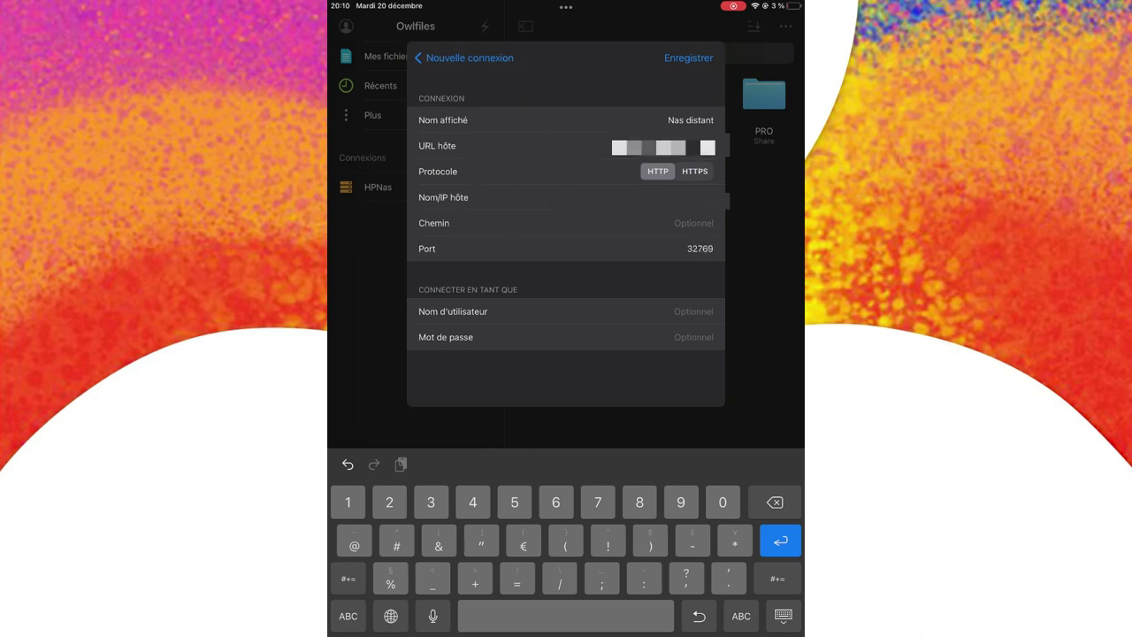
click(566, 312)
text(retworks)
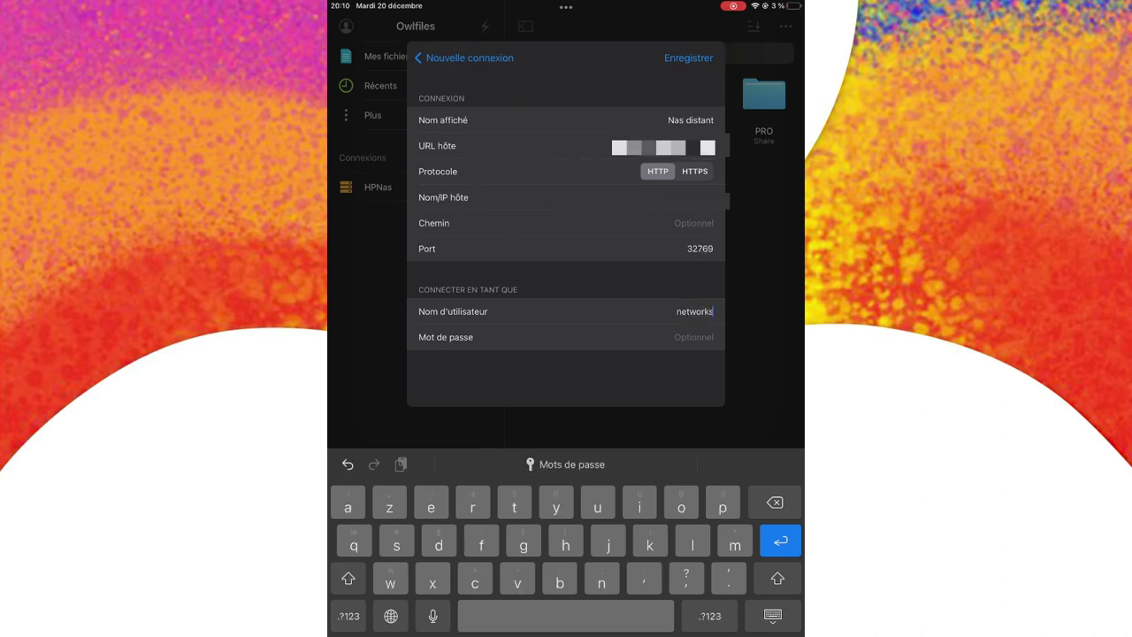
key(Return)
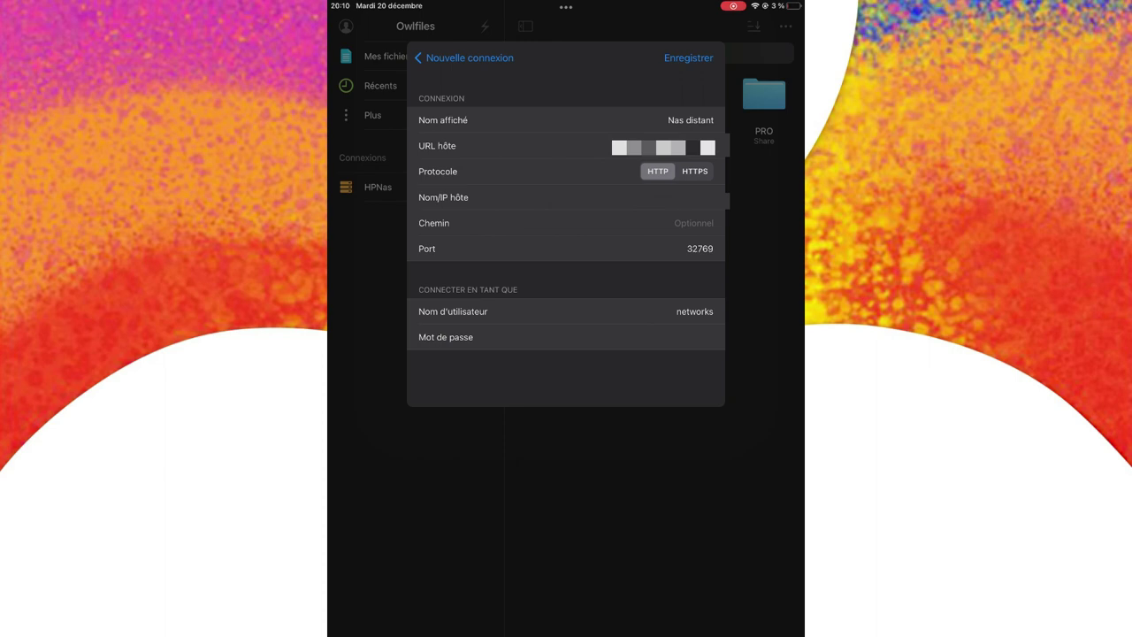
click(689, 58)
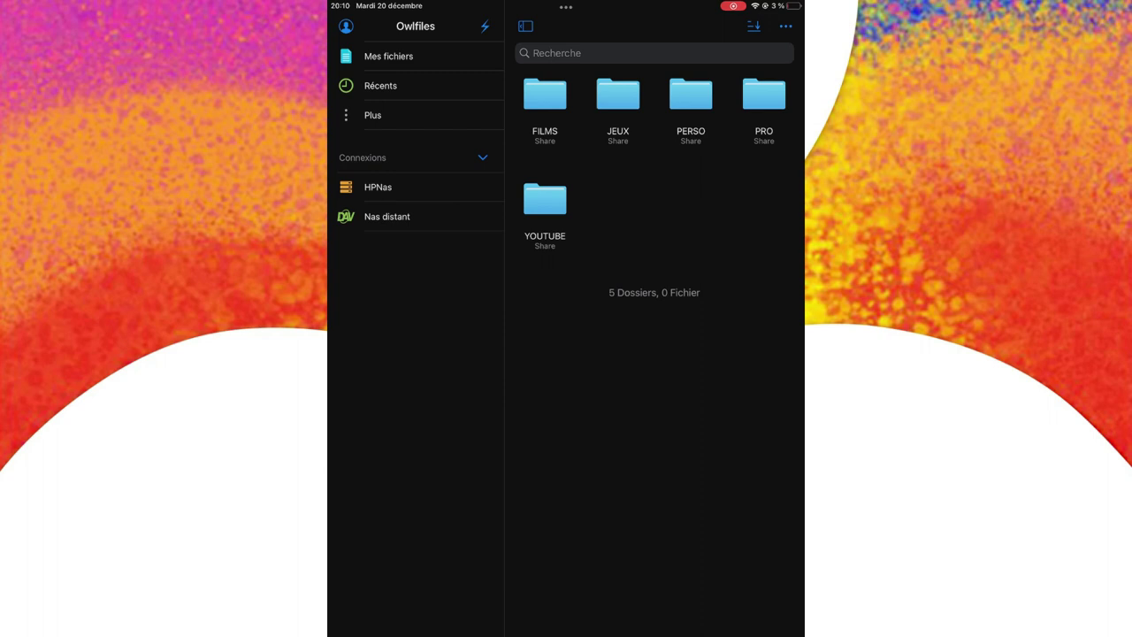
Open the Nas distant connection and browse into PRO > ISO.
click(386, 216)
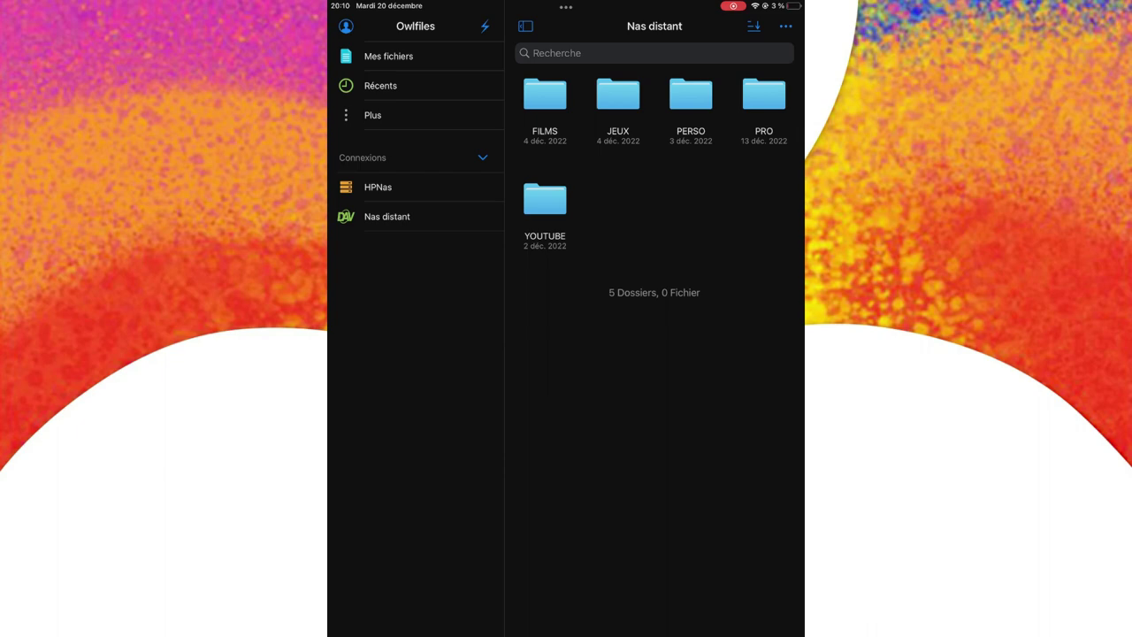
click(764, 96)
click(545, 94)
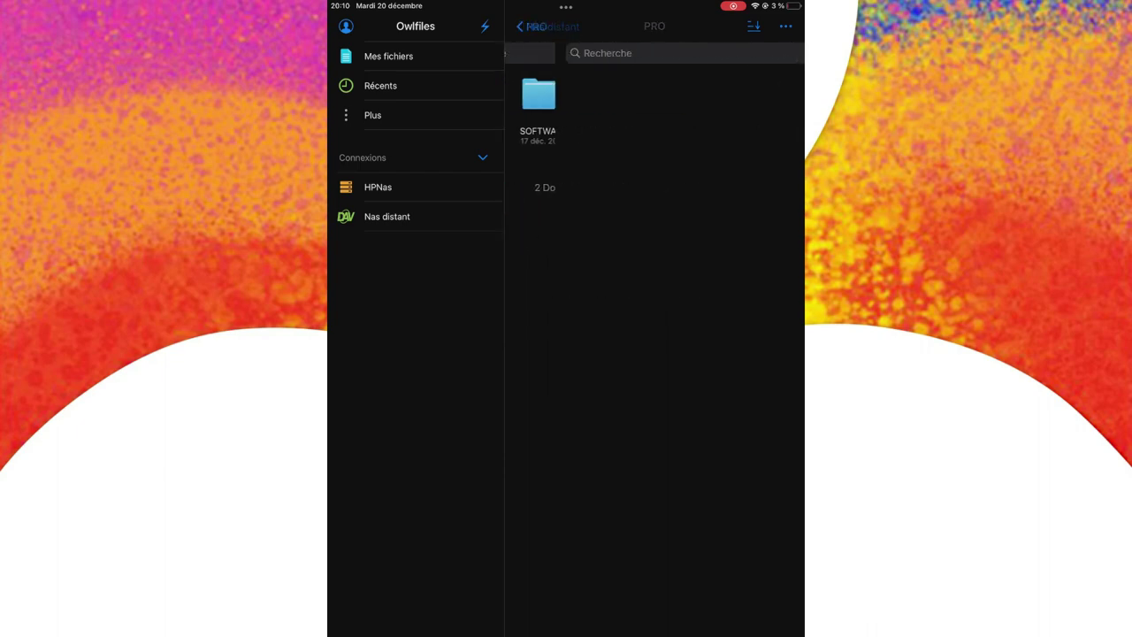
scroll(655, 310, down, 5)
scroll(655, 309, up, 5)
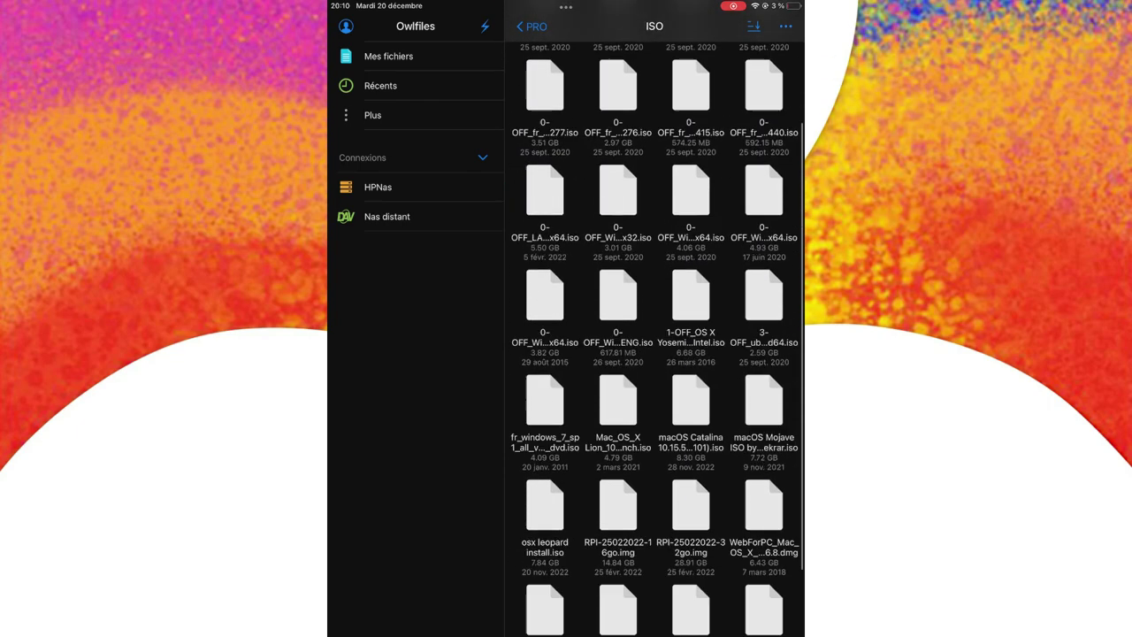
Try the search field in ISO, cancel it, and return to the Nas distant root.
click(619, 28)
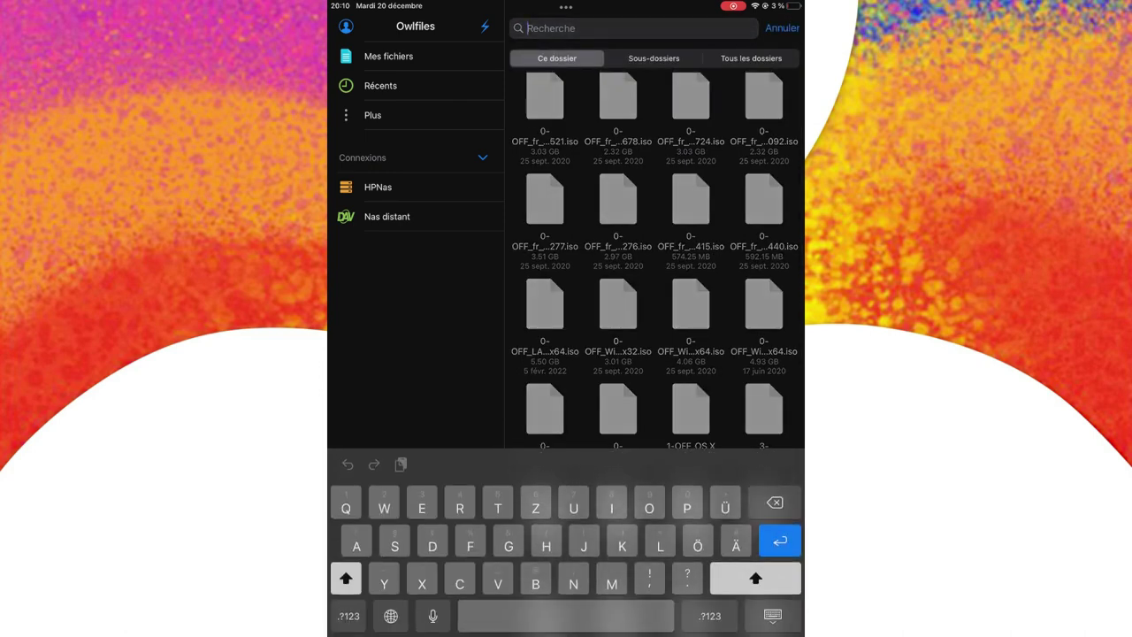
click(773, 616)
click(782, 27)
drag(509, 354, 534, 354)
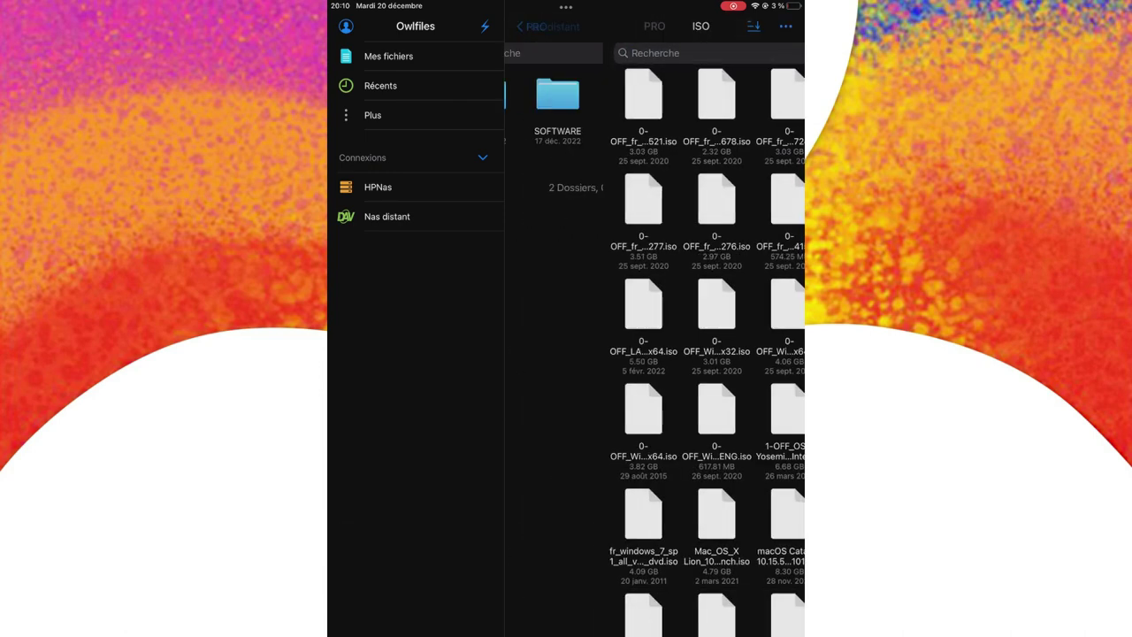
click(548, 26)
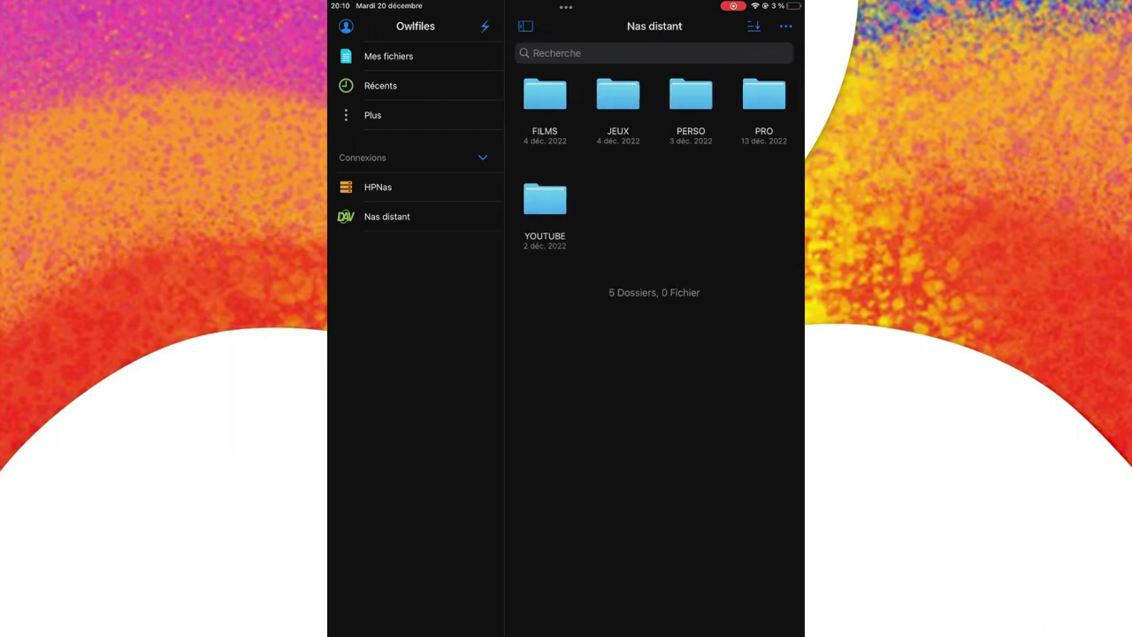